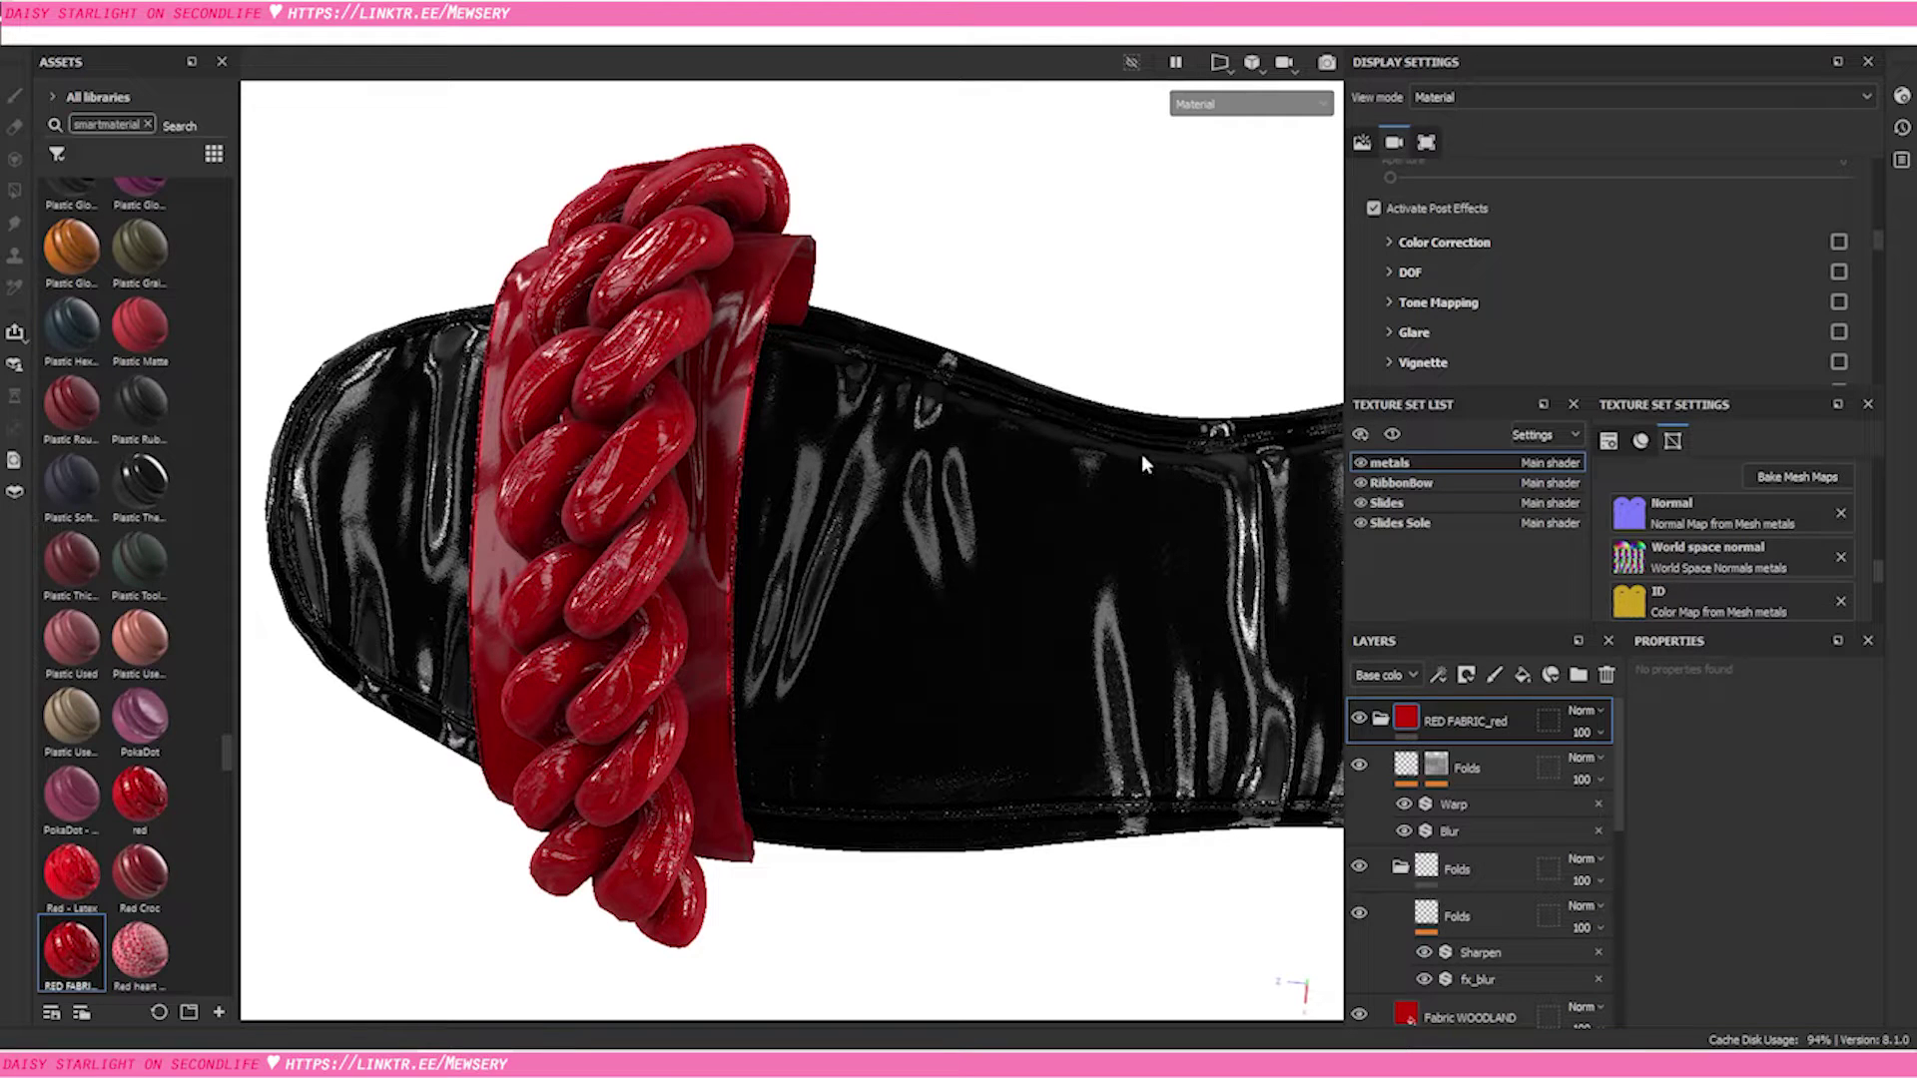
Inspect the red braided chain and strap on the black slide from above, the front and the side
scroll(890, 446, down, 3)
scroll(983, 519, up, 3)
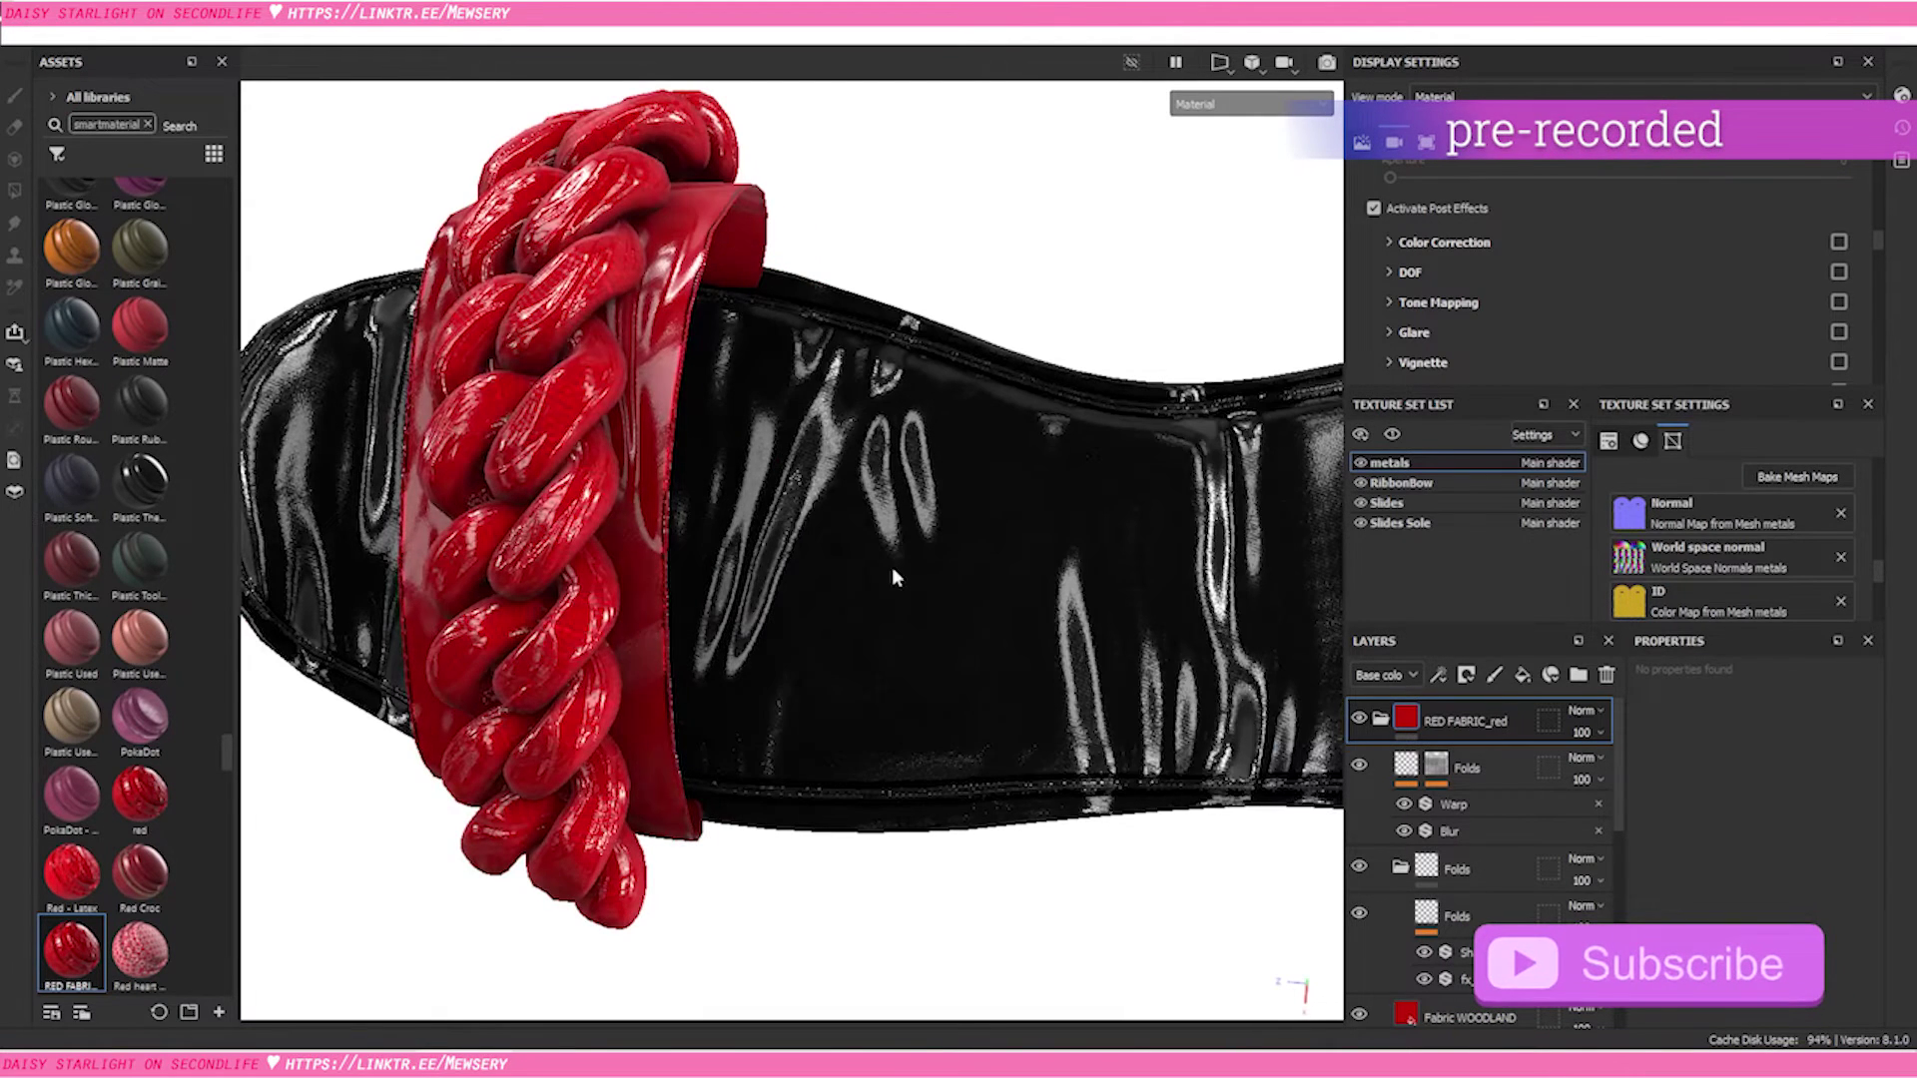
alt+drag(979, 266, 943, 571)
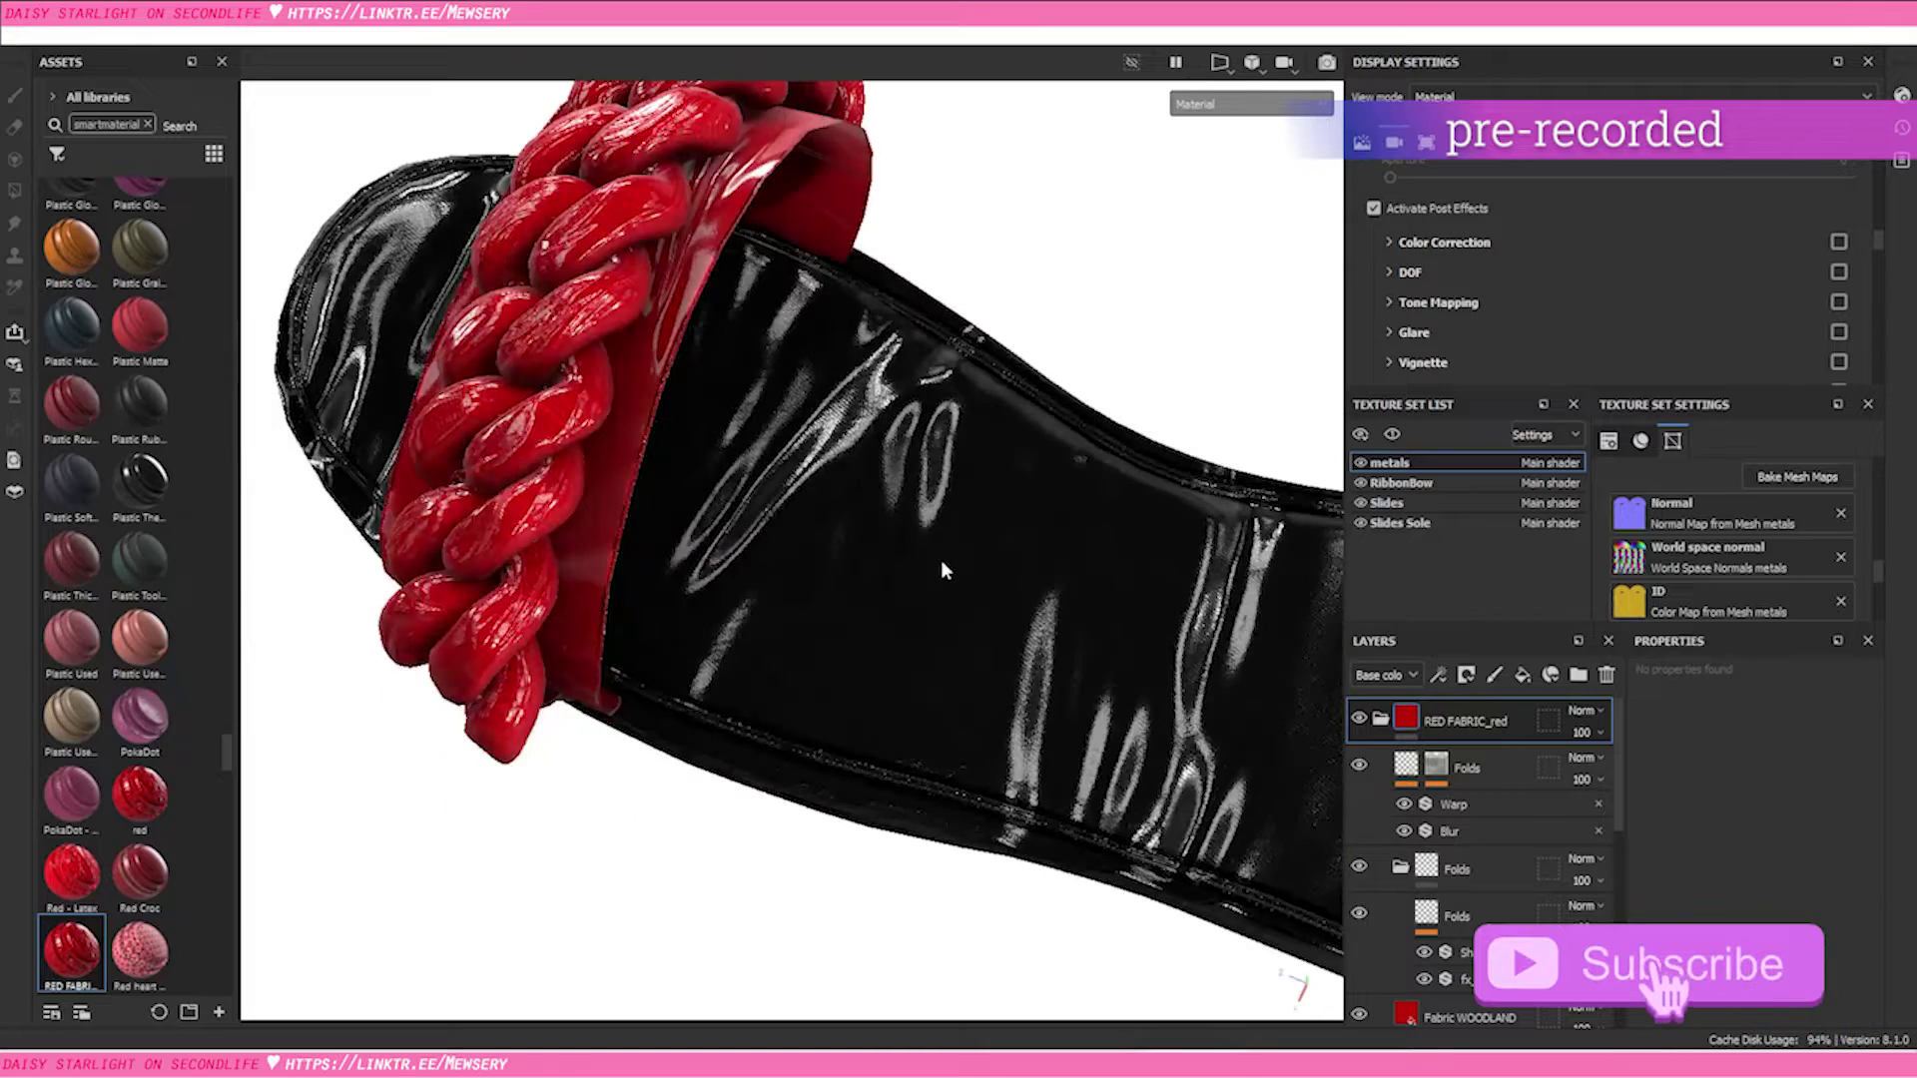
scroll(998, 422, down, 2)
alt+drag(998, 422, 1024, 466)
scroll(951, 513, down, 2)
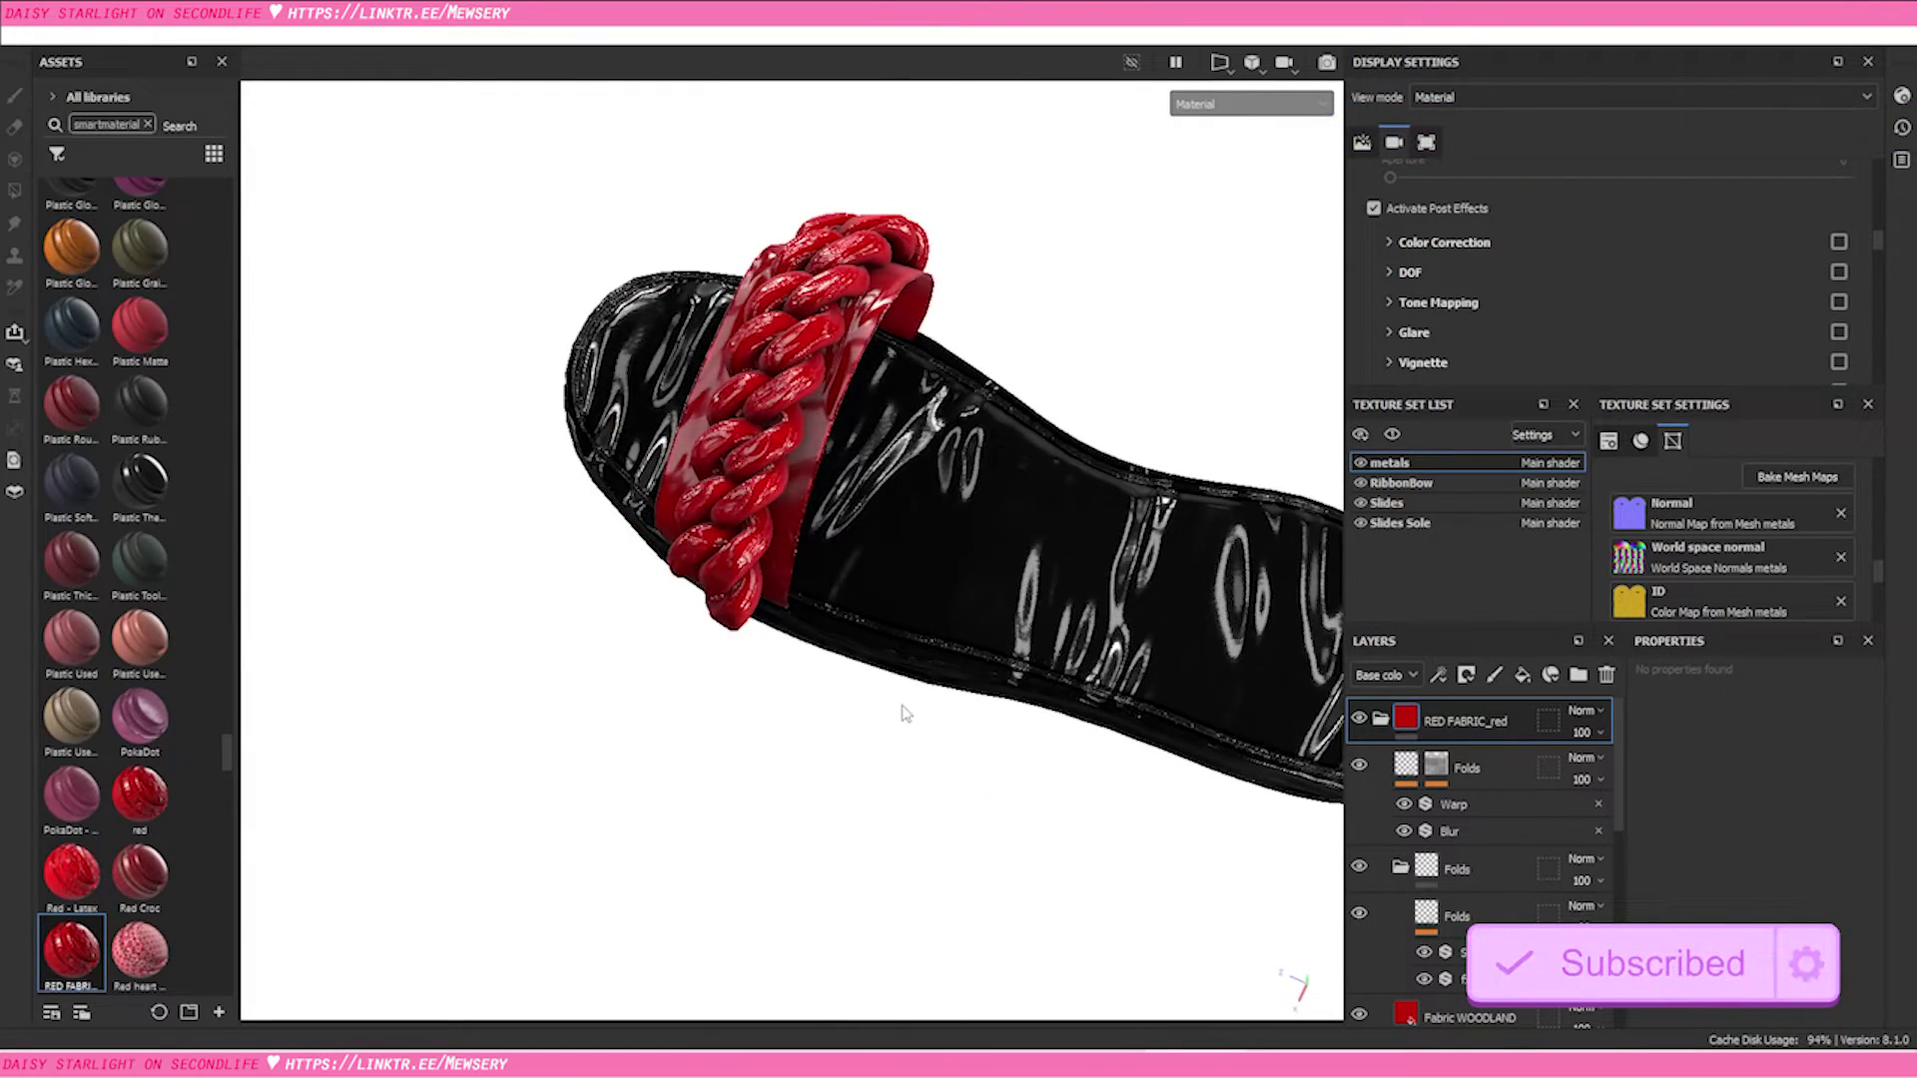
scroll(925, 779, up, 3)
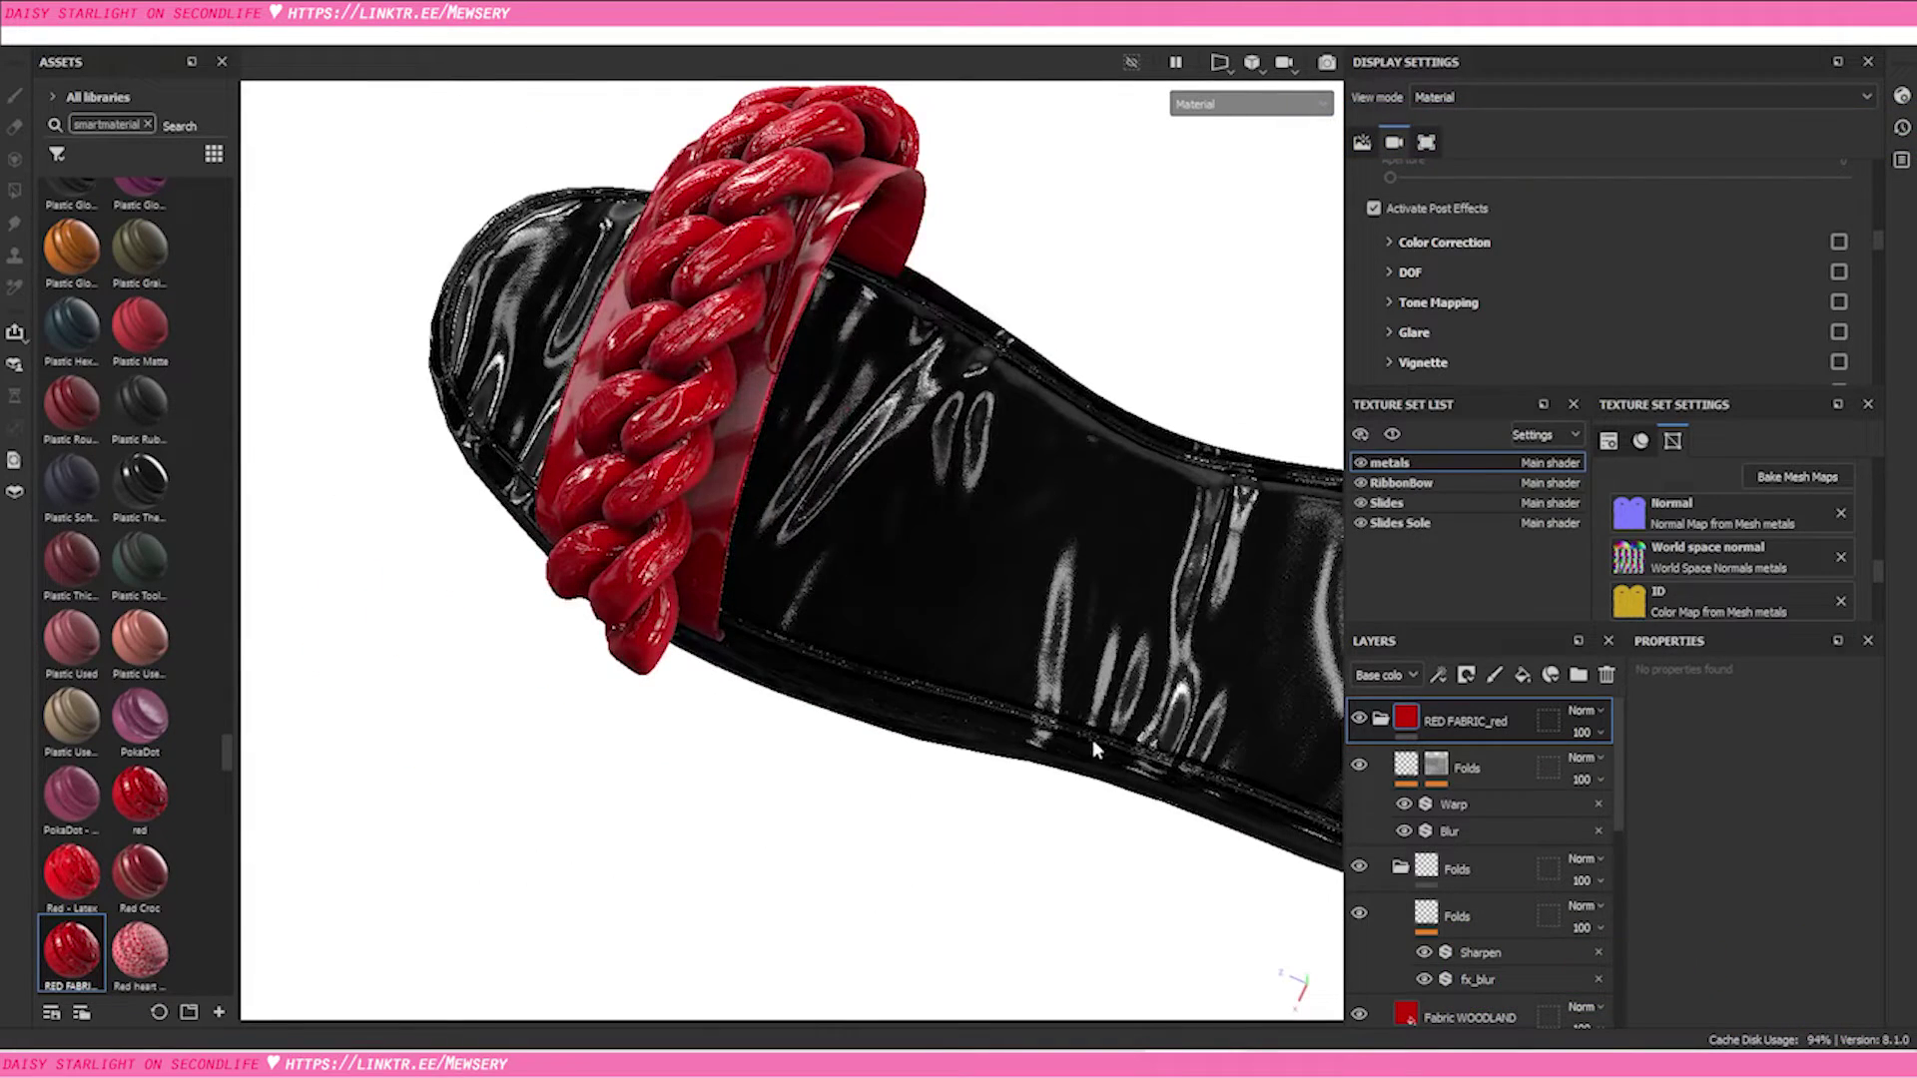
alt+drag(746, 801, 979, 699)
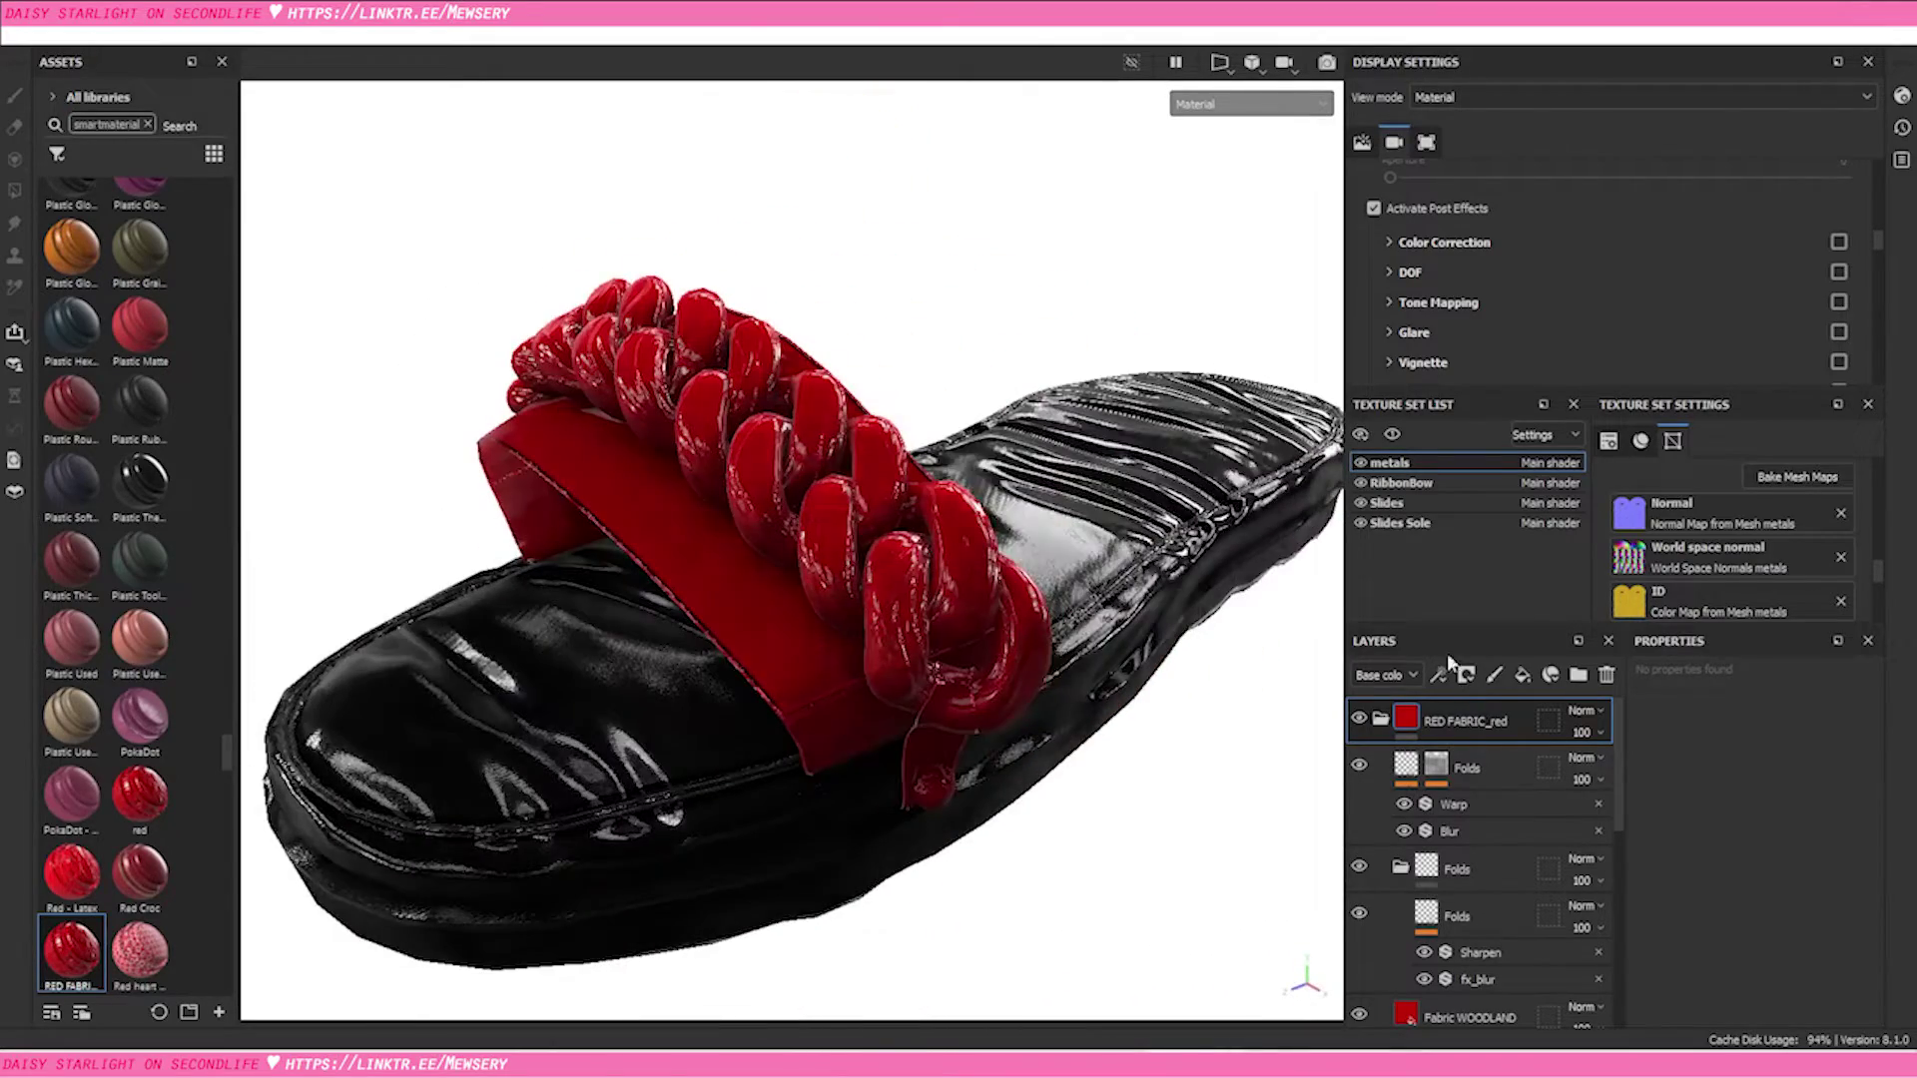
double_click(1464, 721)
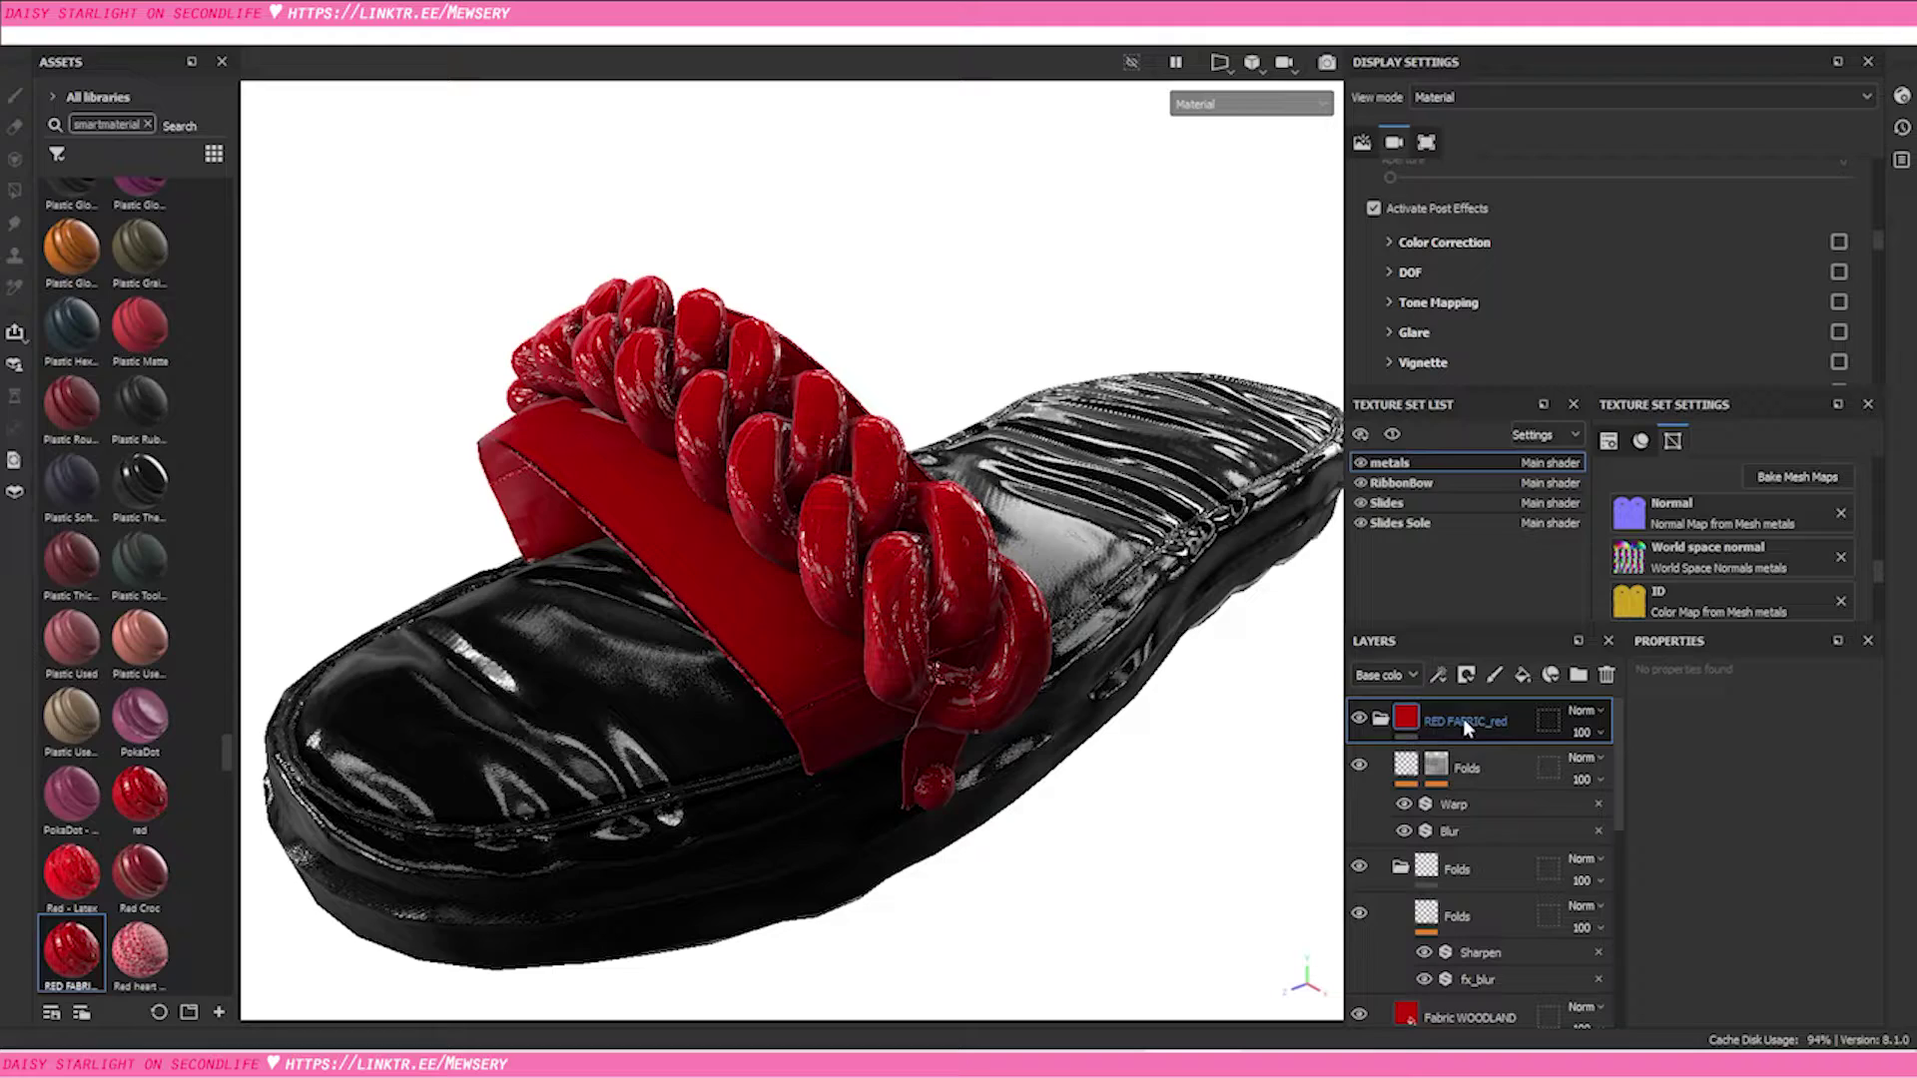
alt+drag(1185, 778, 1087, 698)
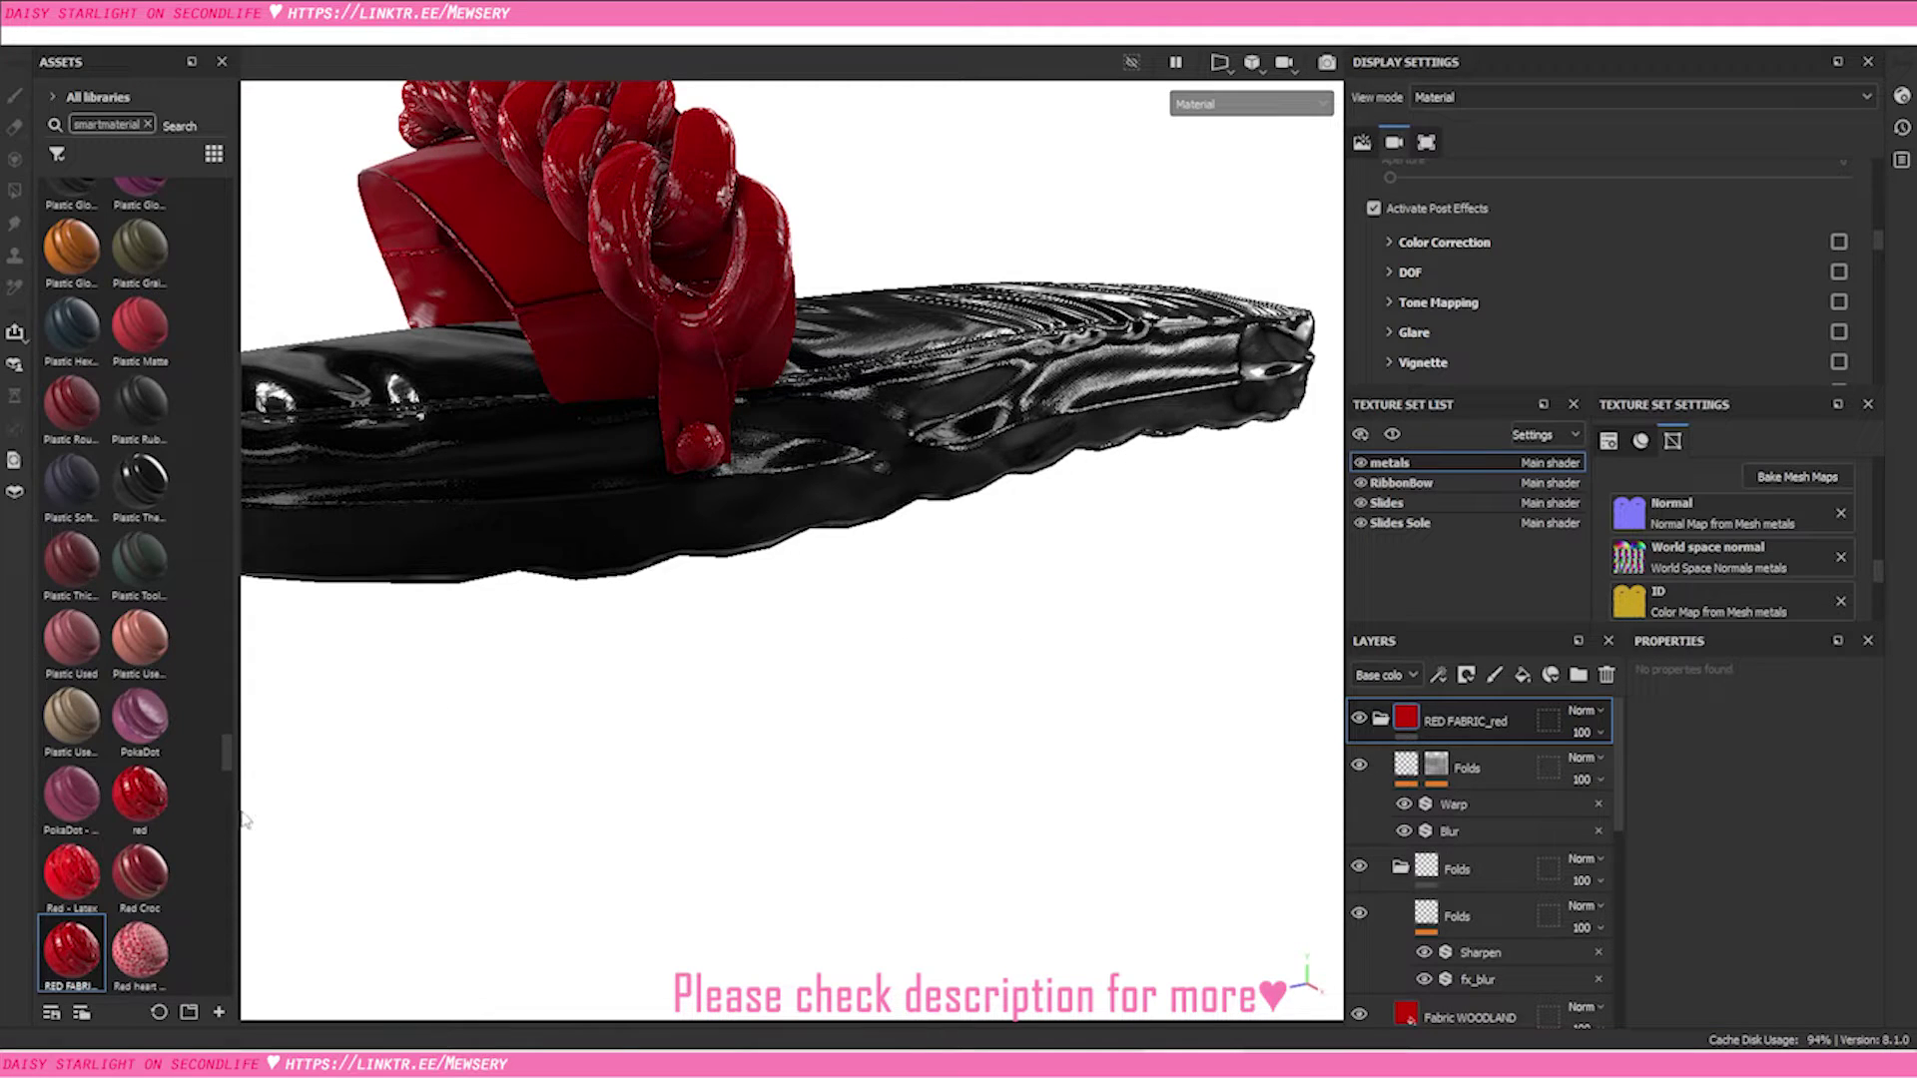
Try the RED FABRIC smart material on the slide's strap
drag(84, 949, 569, 290)
key(f)
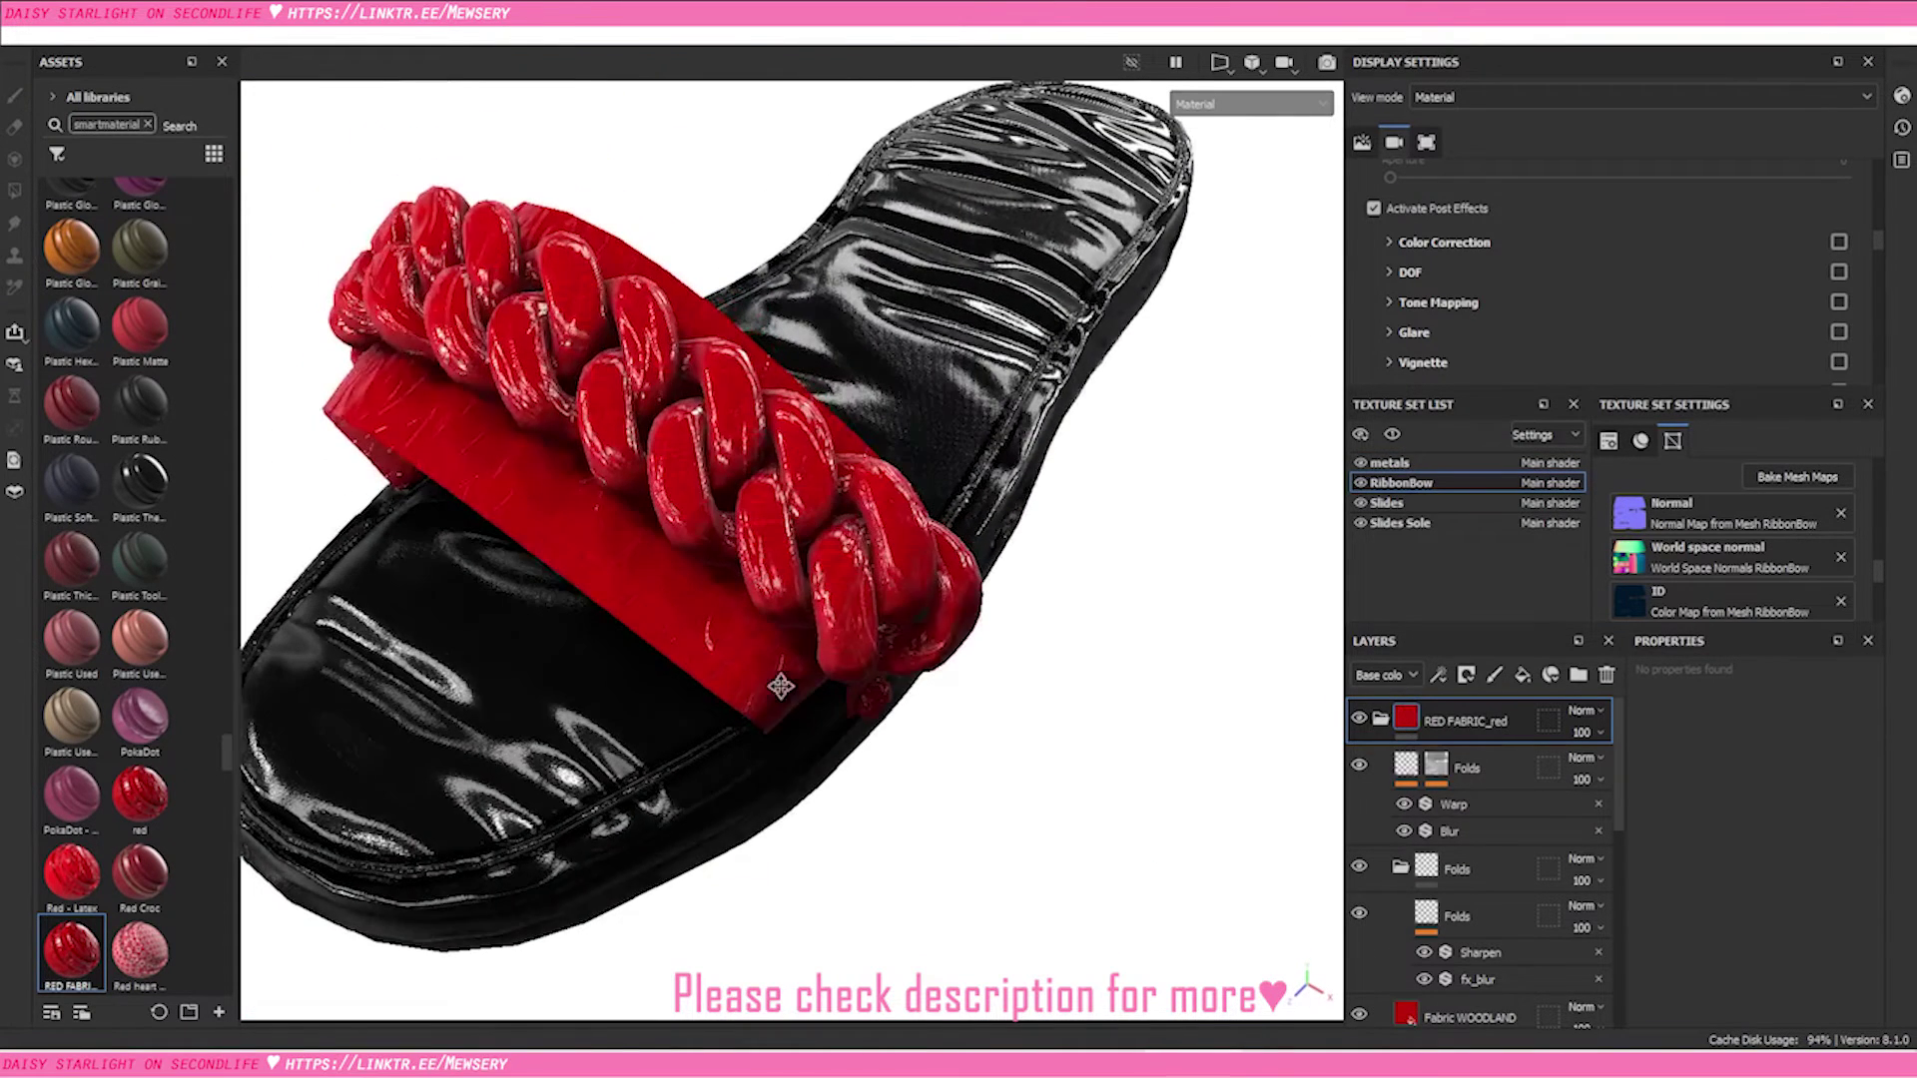
alt+drag(1060, 749, 938, 583)
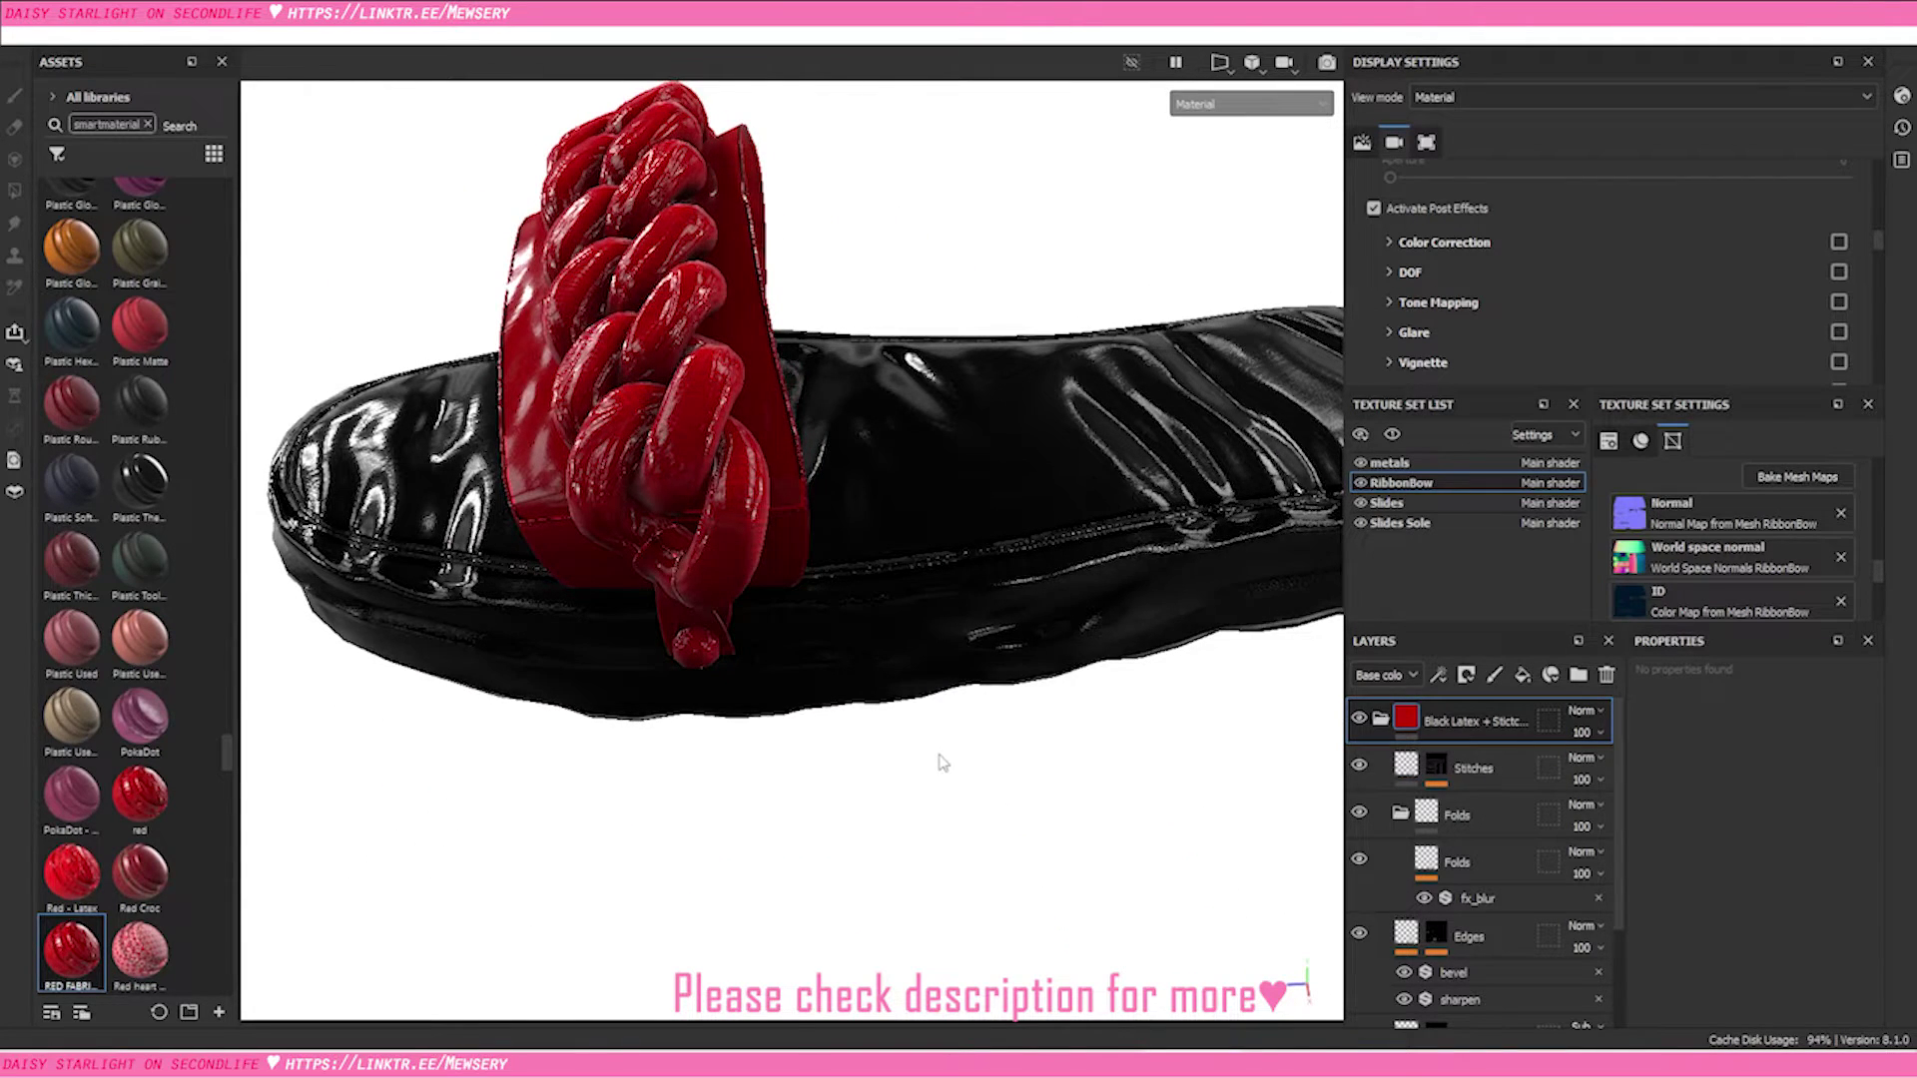
Select the Fabric WOODLAND fill layer of the RibbonBow texture set to view its fabric and color properties
alt+drag(938, 762, 711, 536)
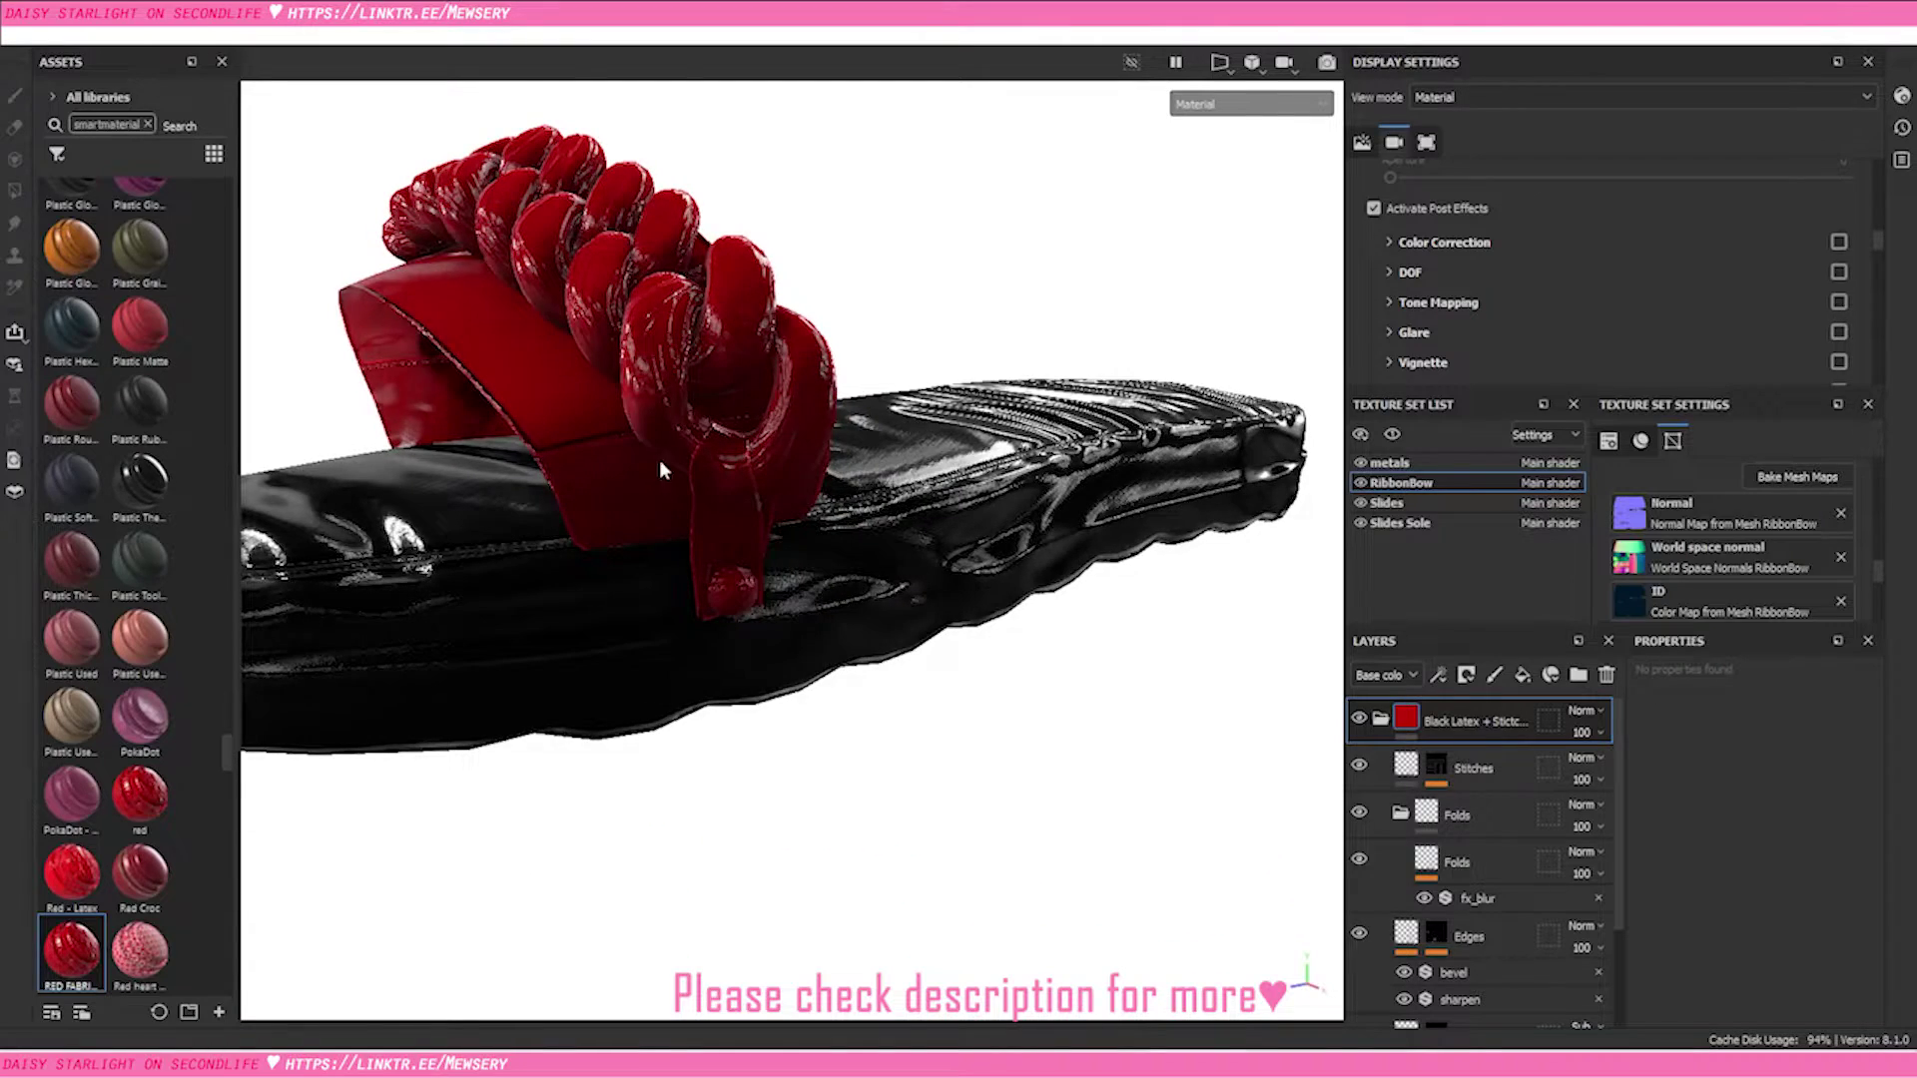
scroll(689, 471, up, 2)
alt+drag(834, 432, 1105, 471)
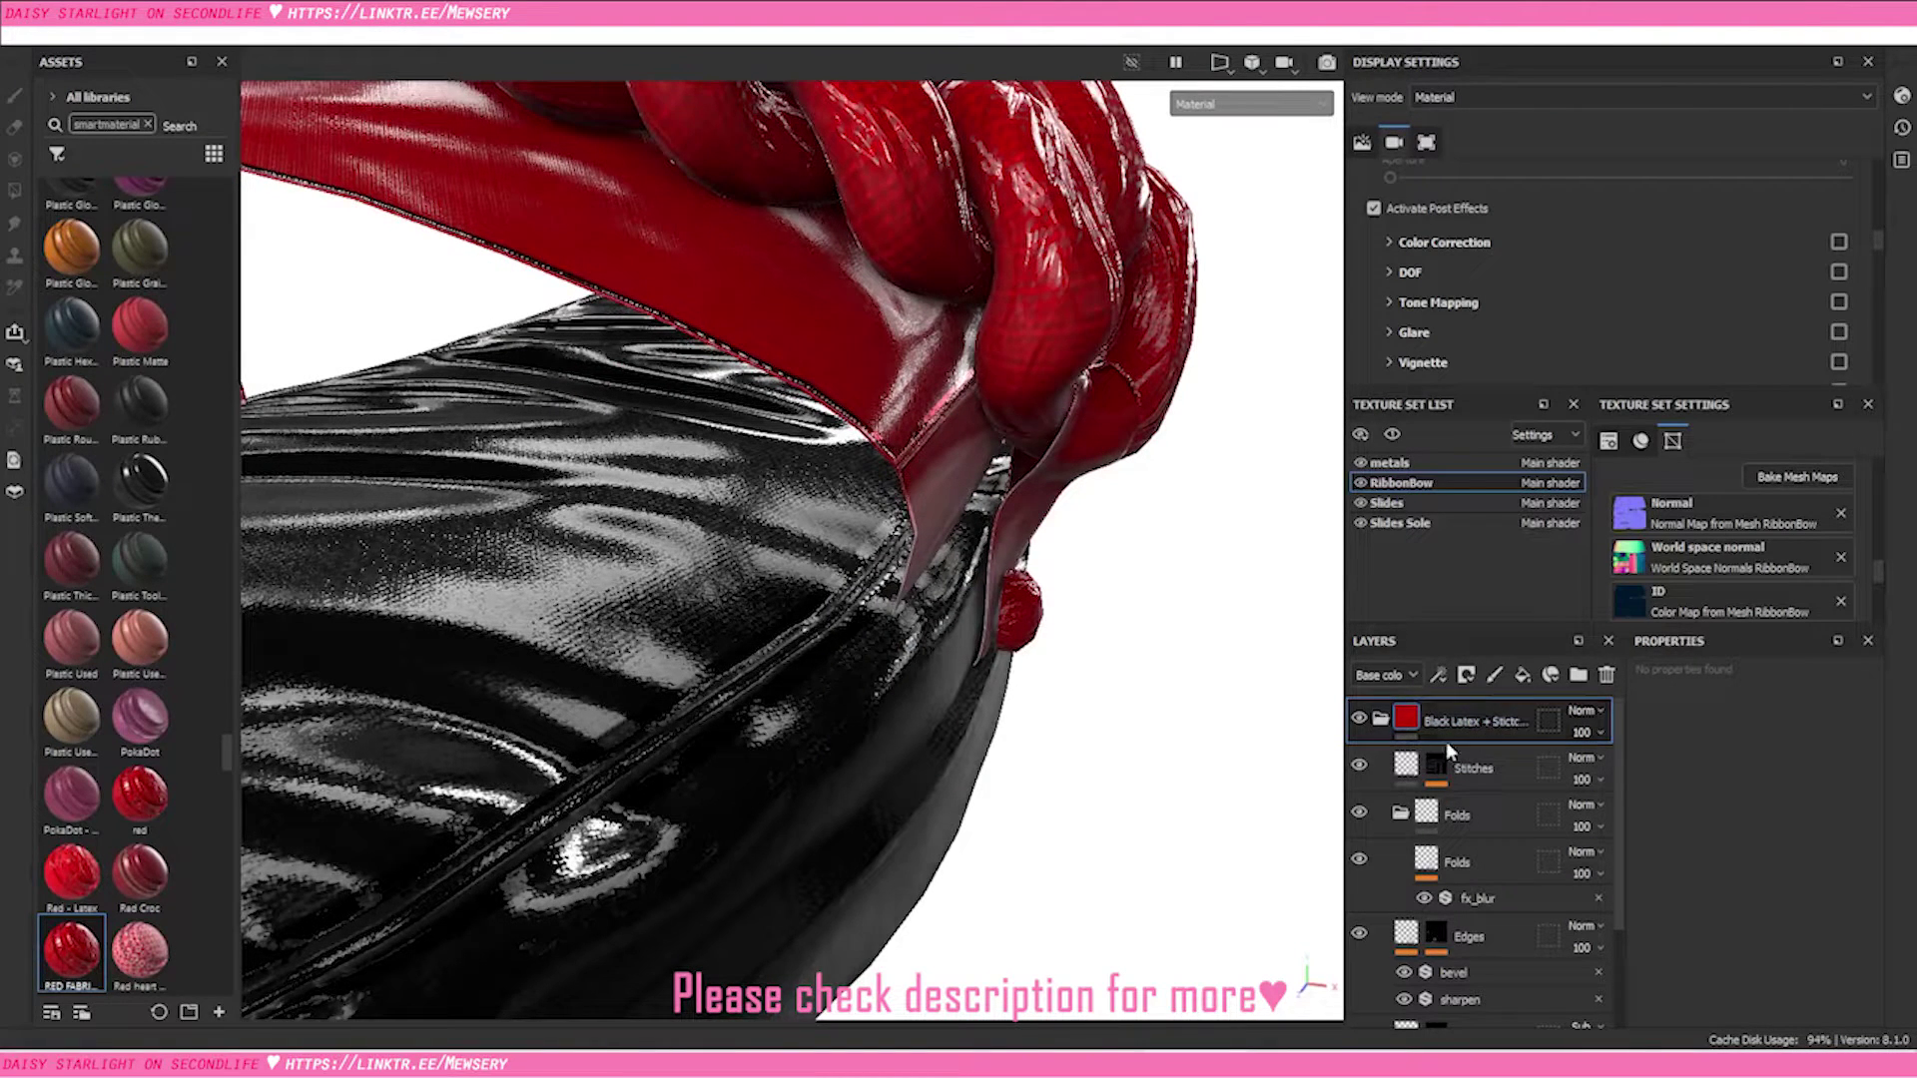
scroll(1444, 766, down, 2)
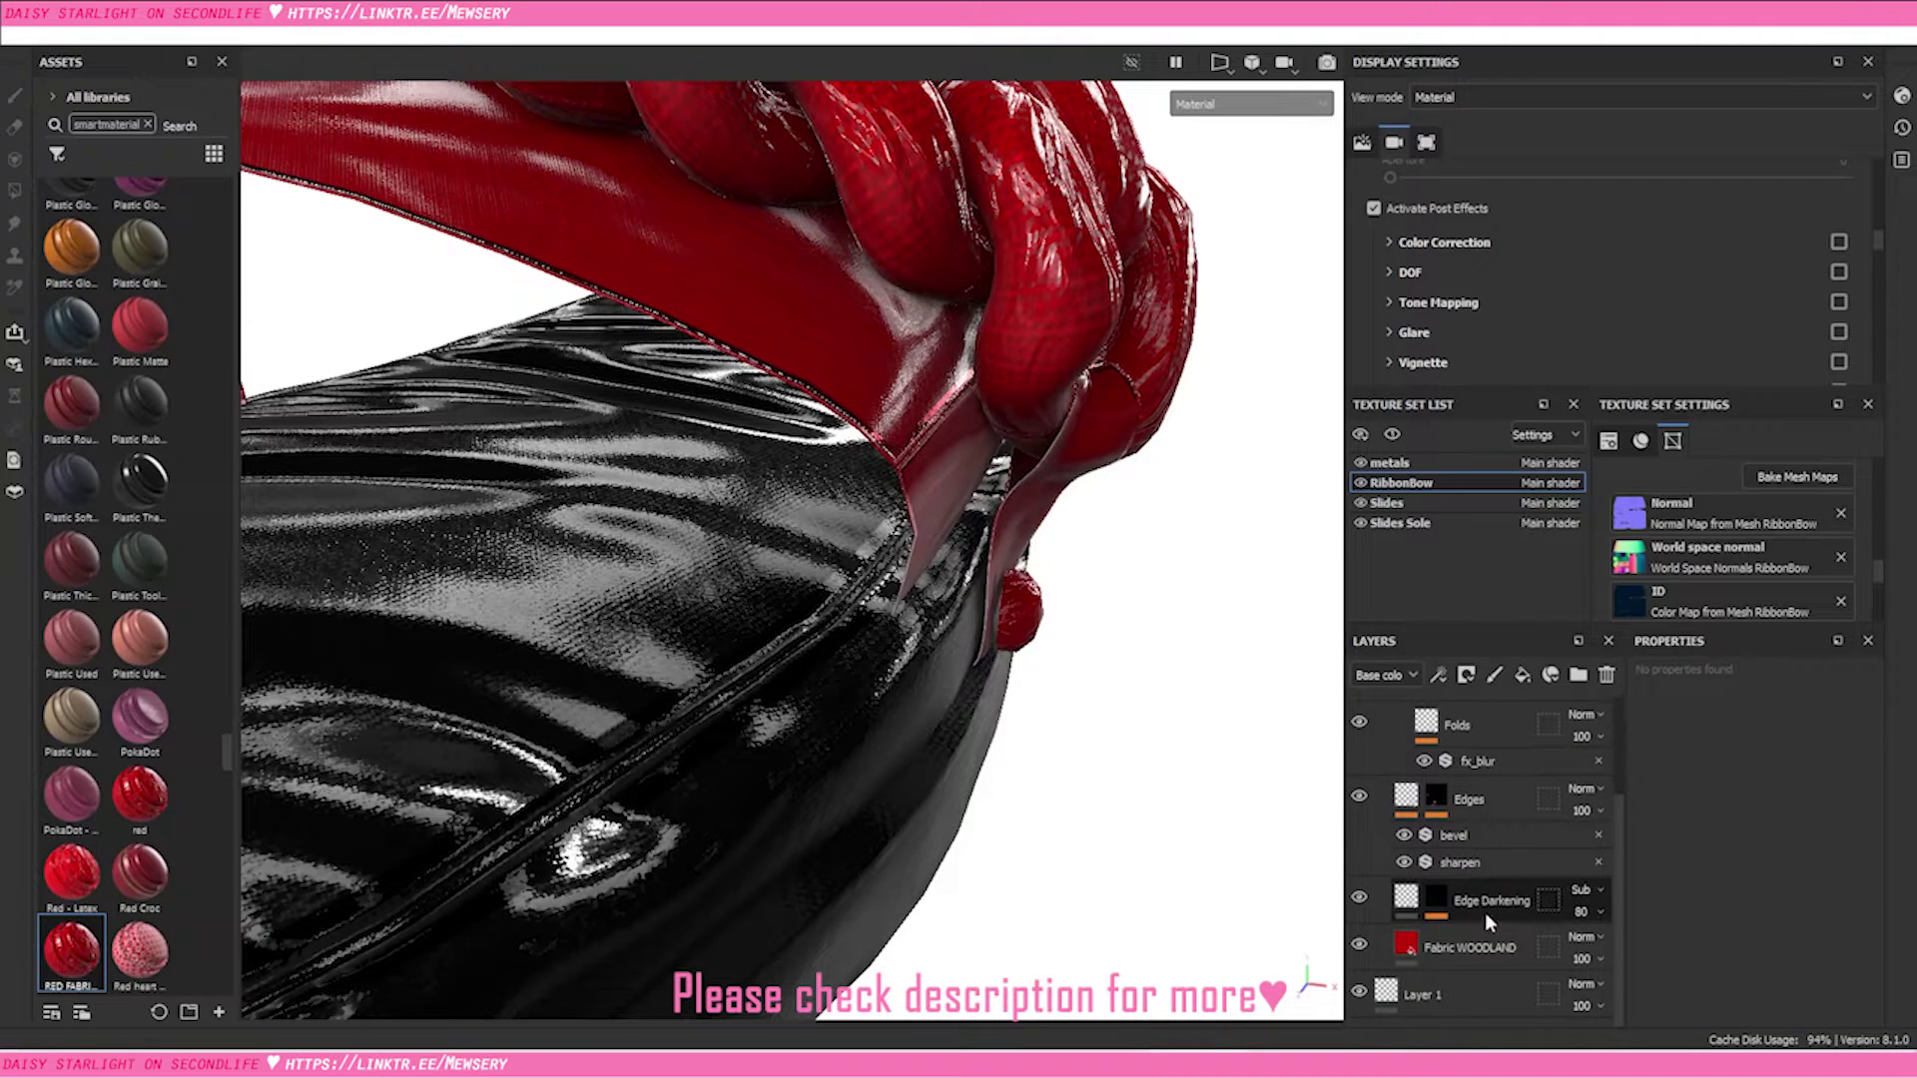
click(1482, 945)
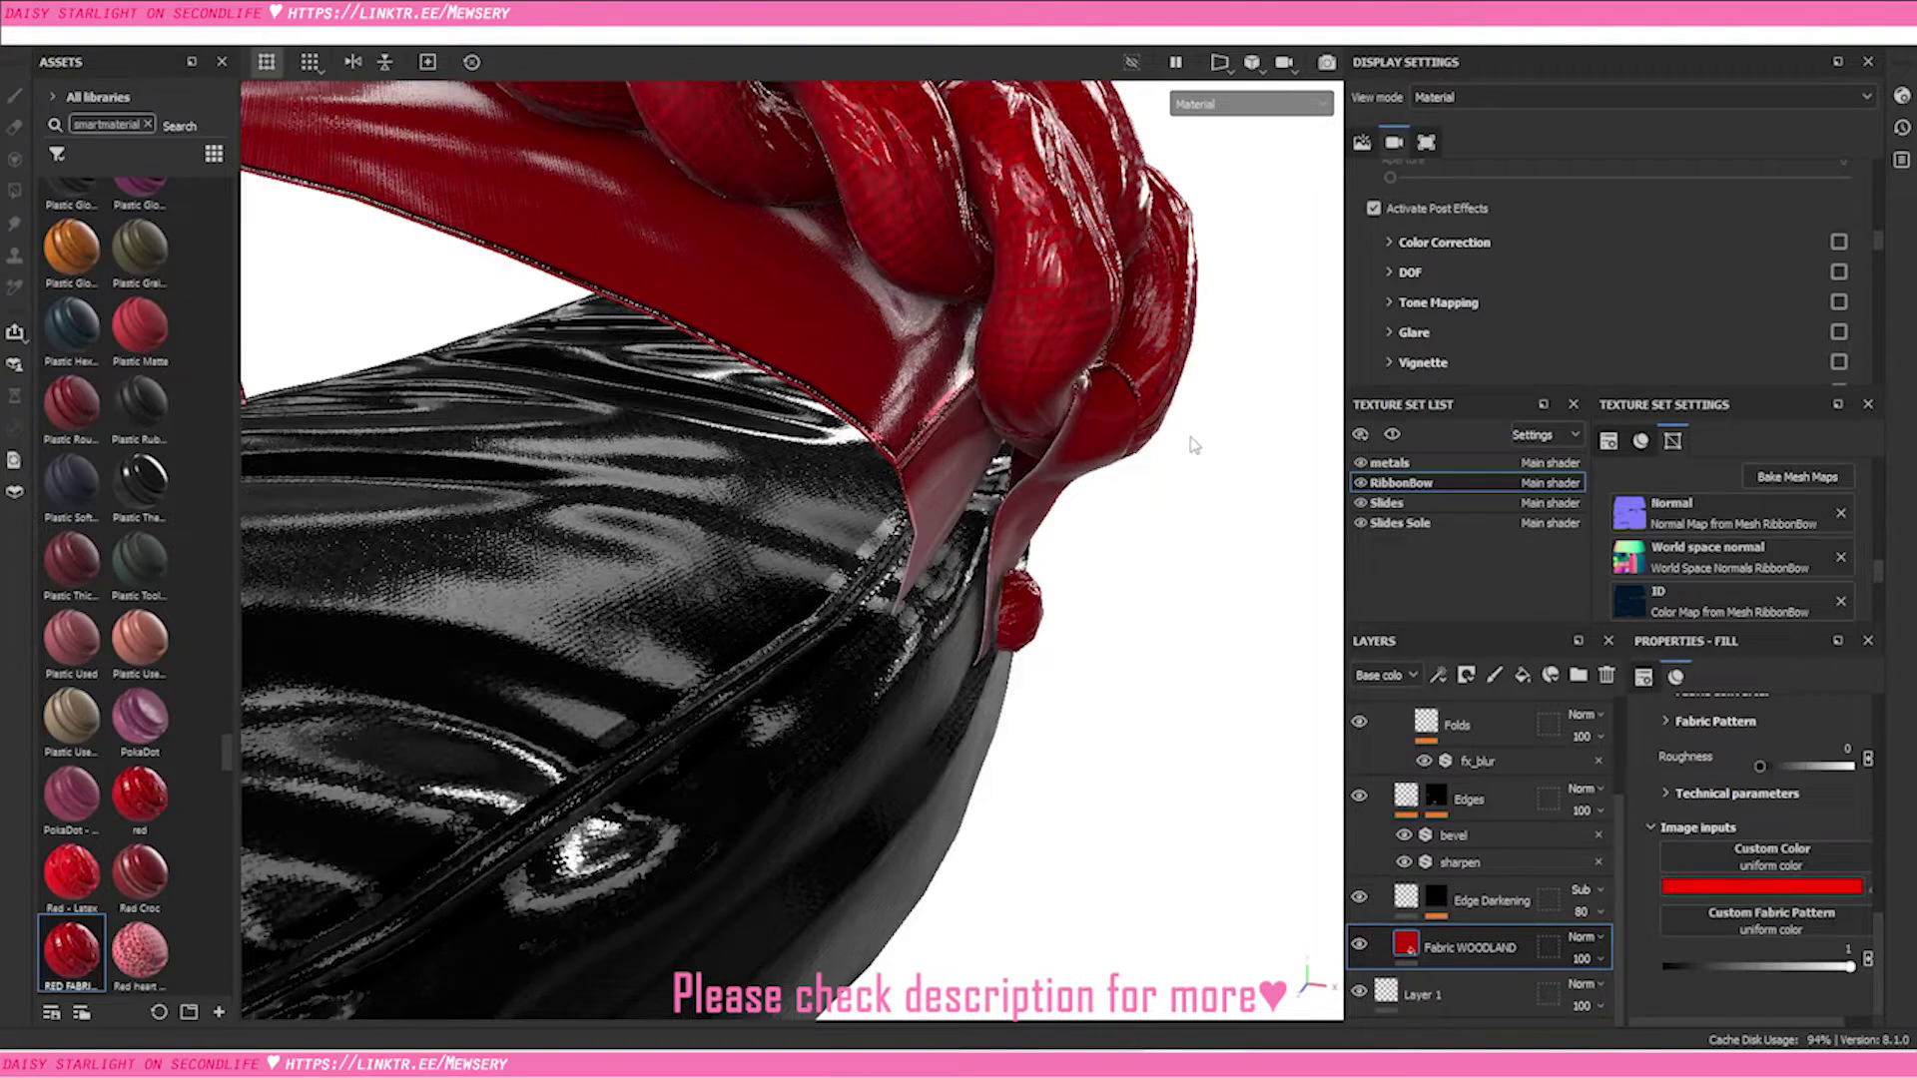
Examine how the glossy red material looks on the strap and braided chain from the side, front and above
scroll(1192, 443, down, 3)
alt+drag(1197, 458, 887, 506)
scroll(1020, 430, up, 3)
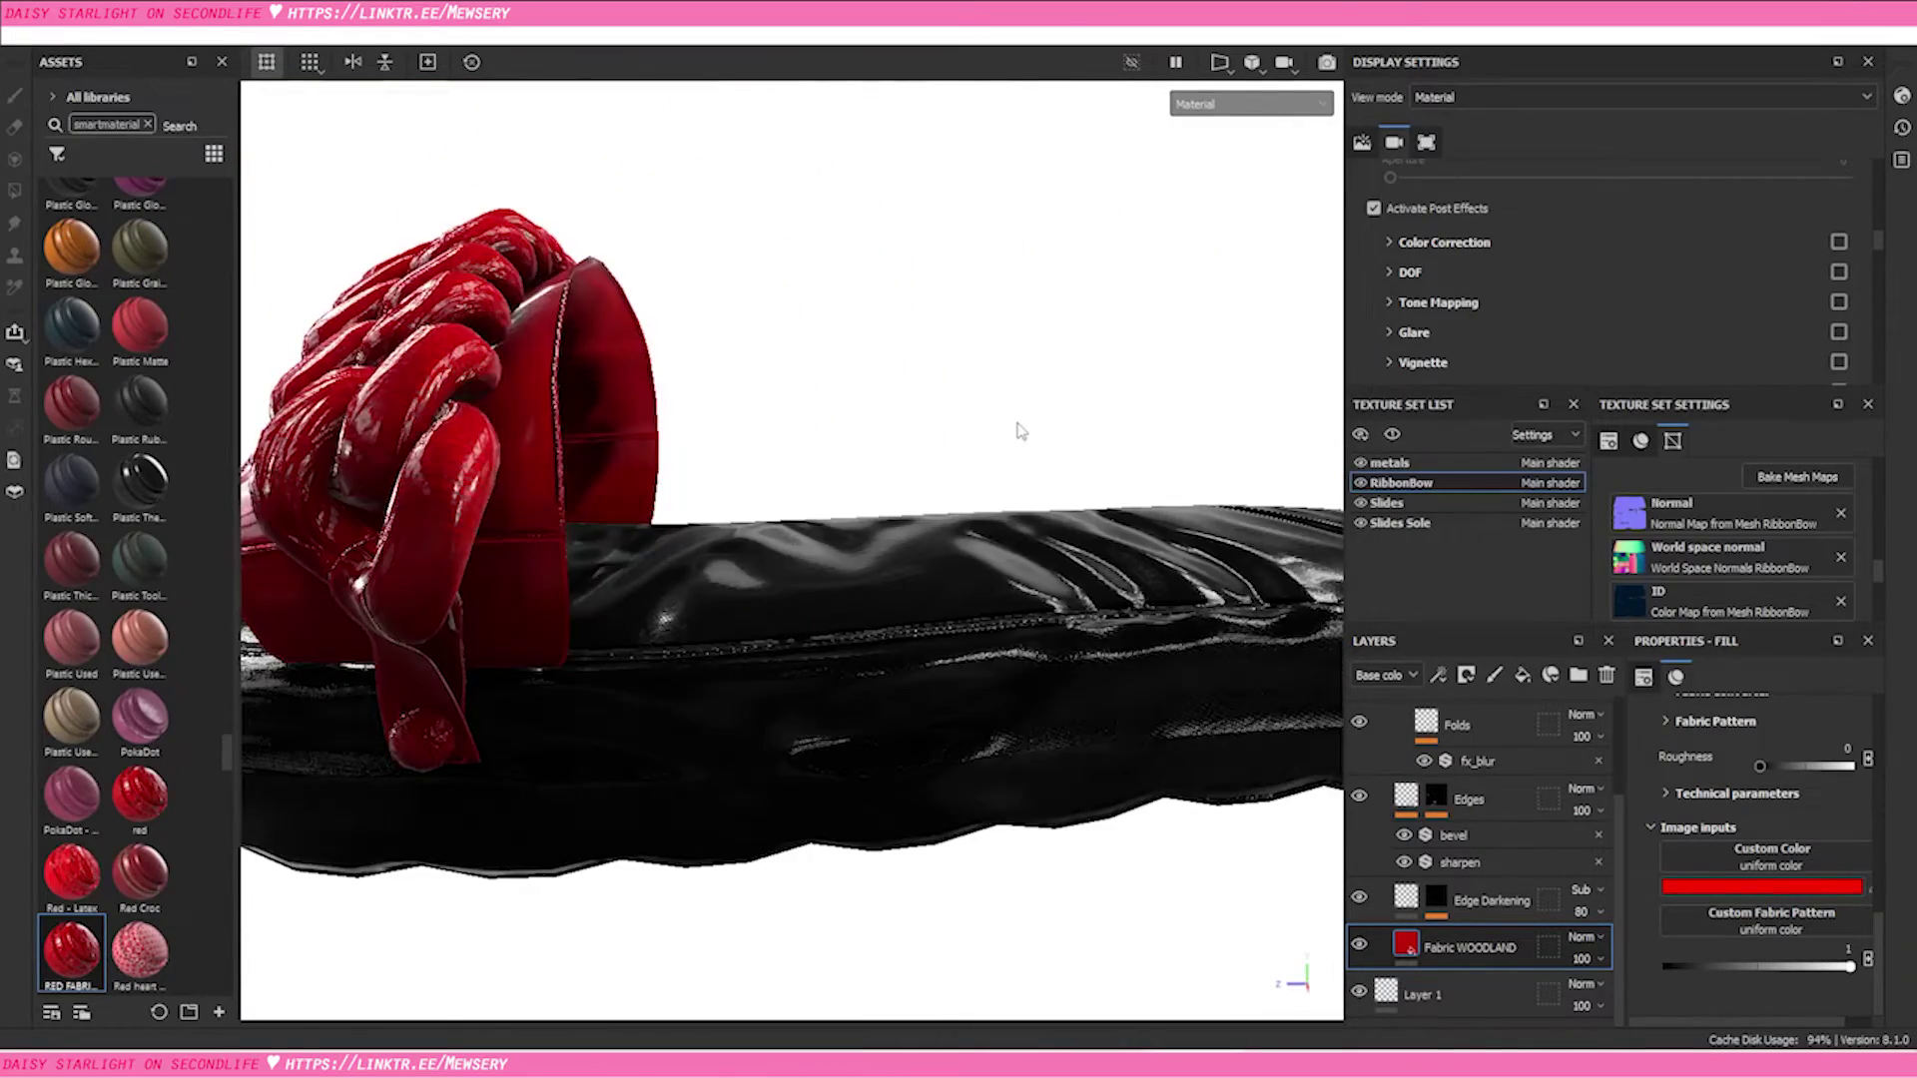
alt+drag(1020, 430, 888, 549)
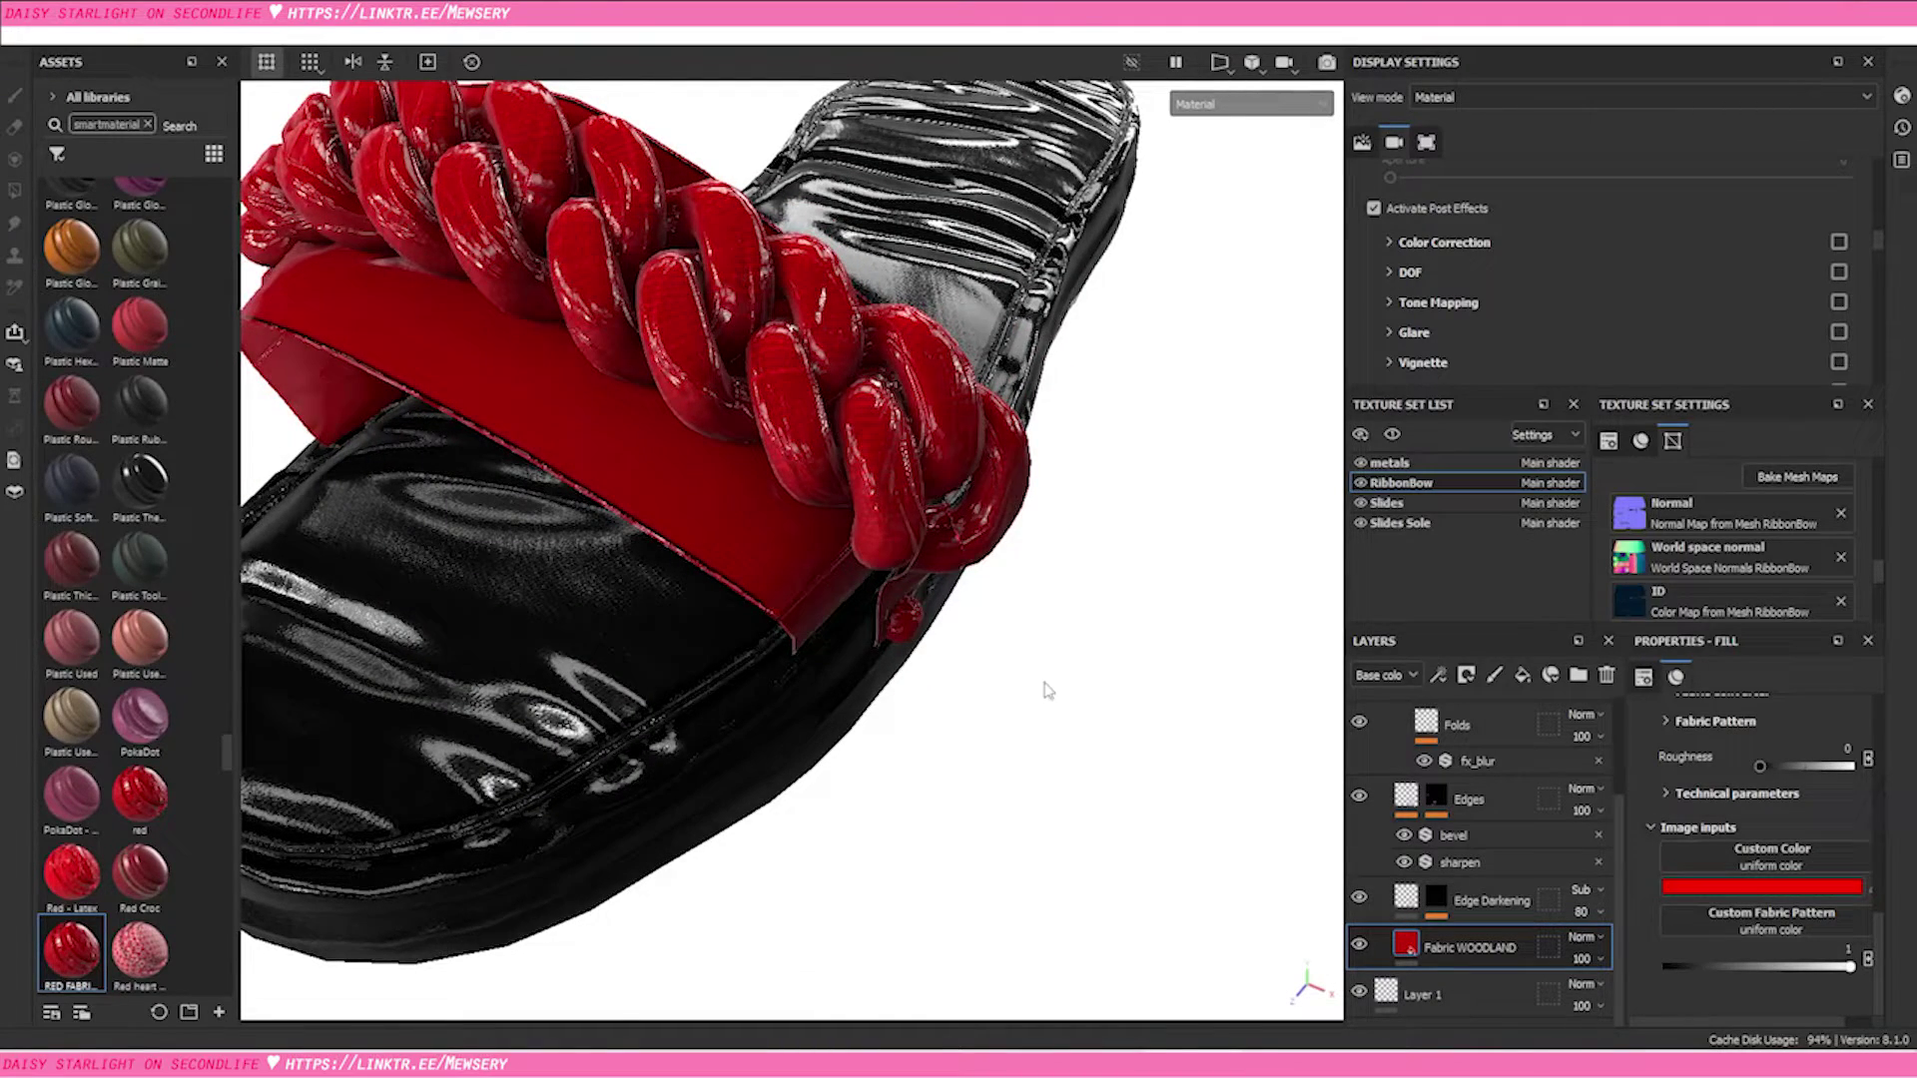
alt+drag(1039, 684, 1001, 671)
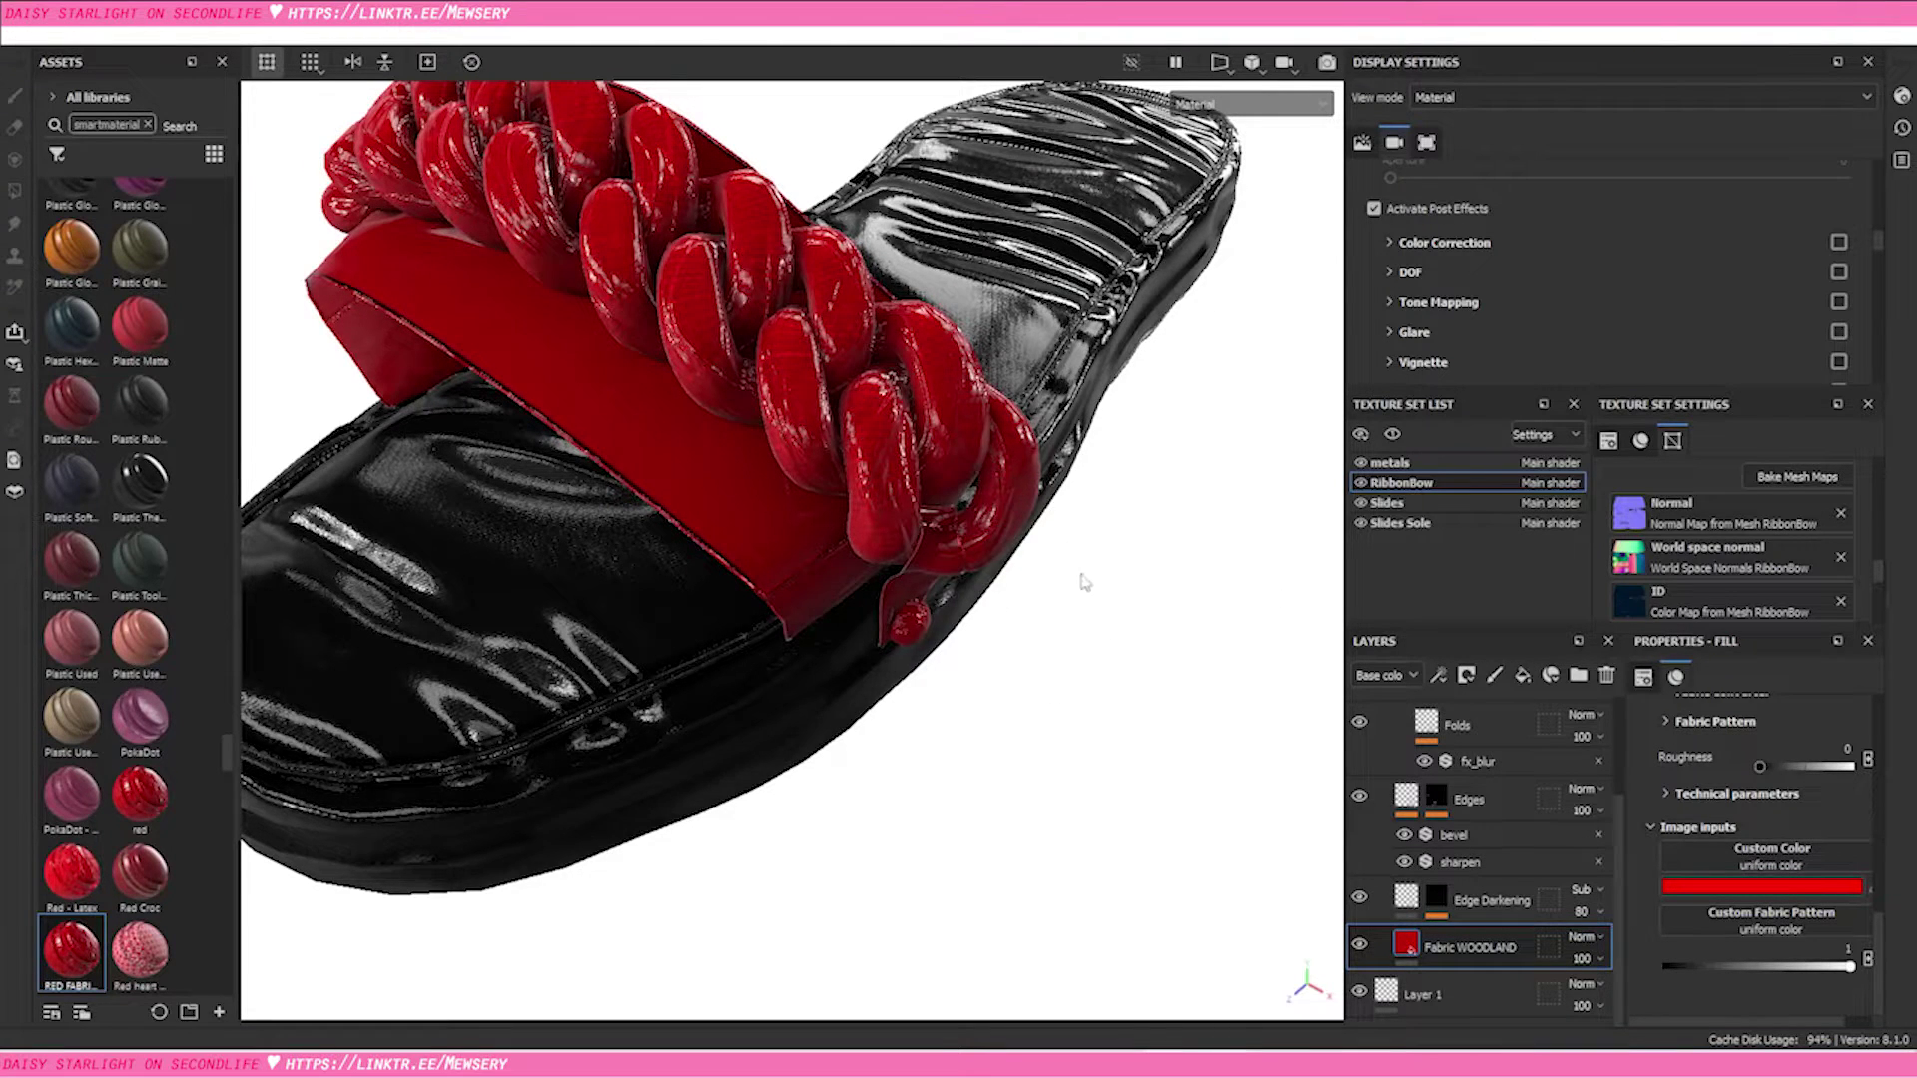
alt+drag(1085, 582, 1091, 661)
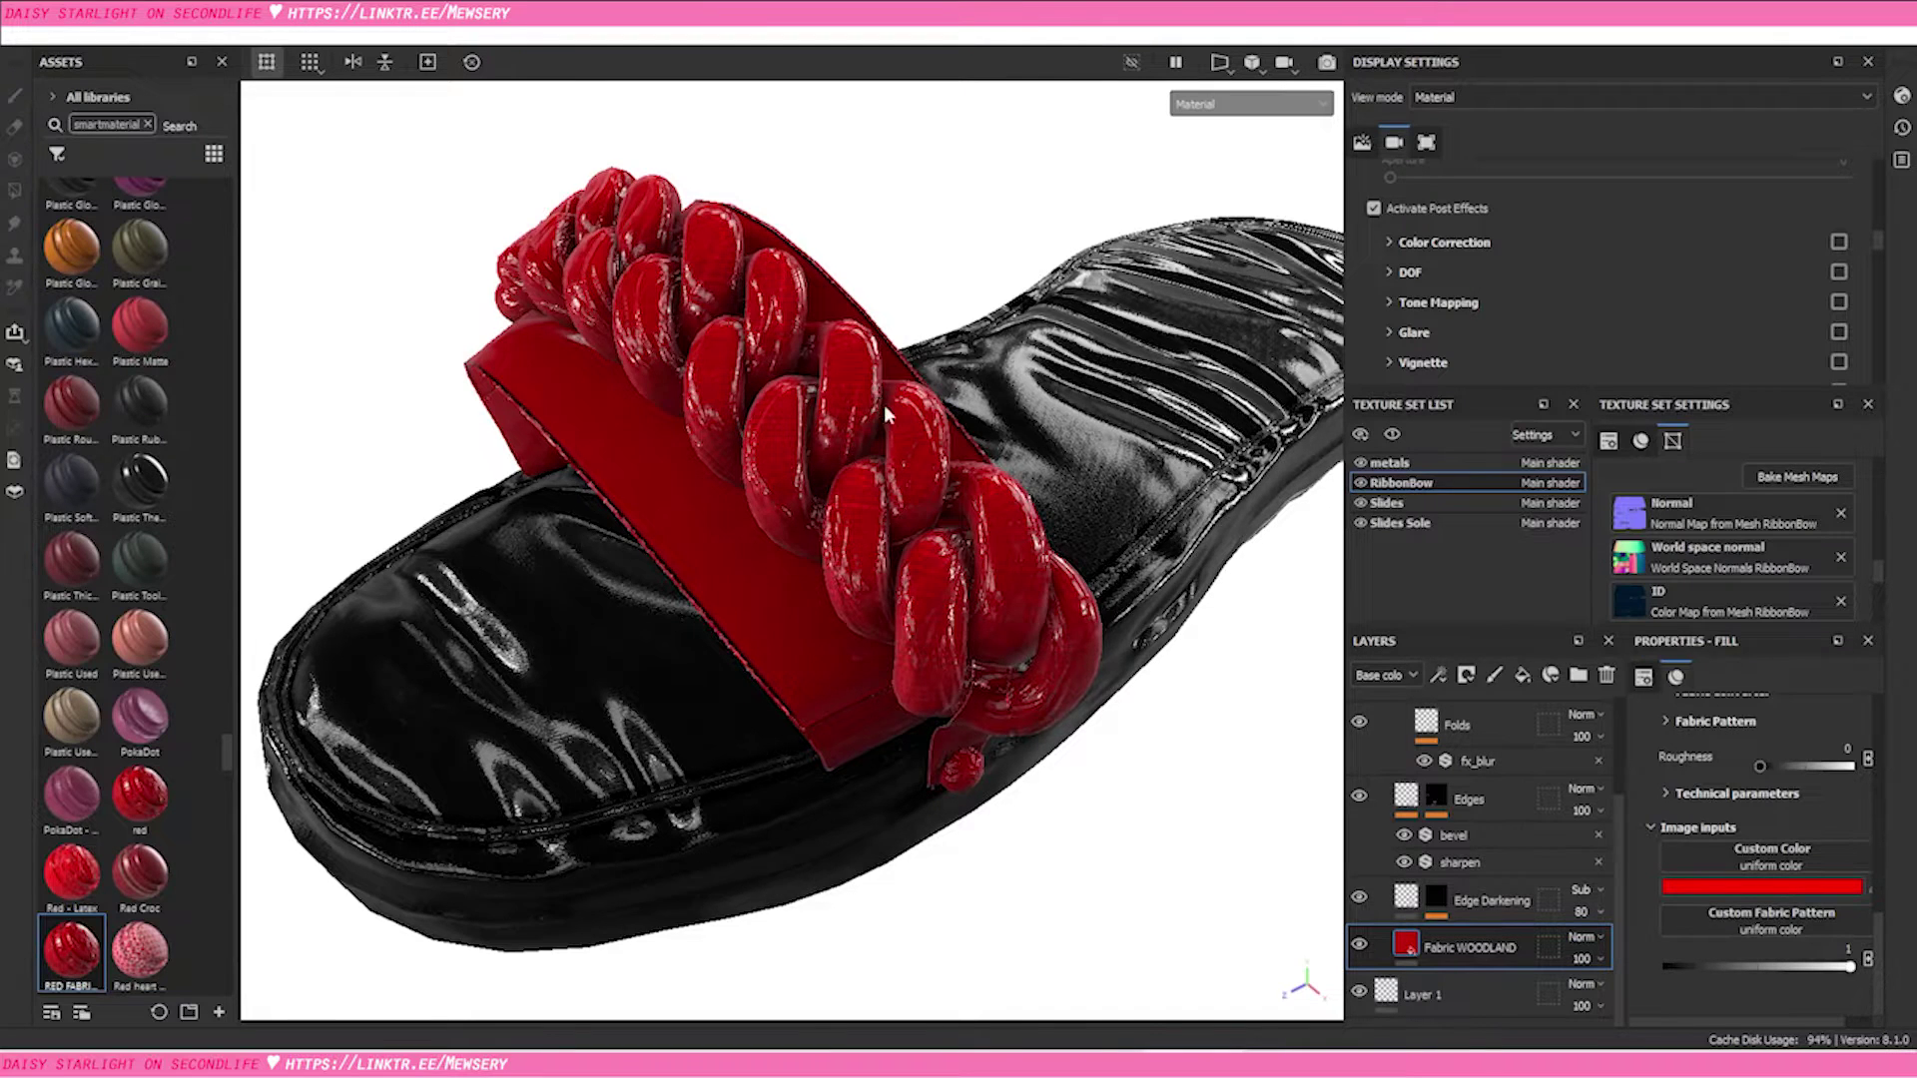
alt+drag(884, 405, 1013, 727)
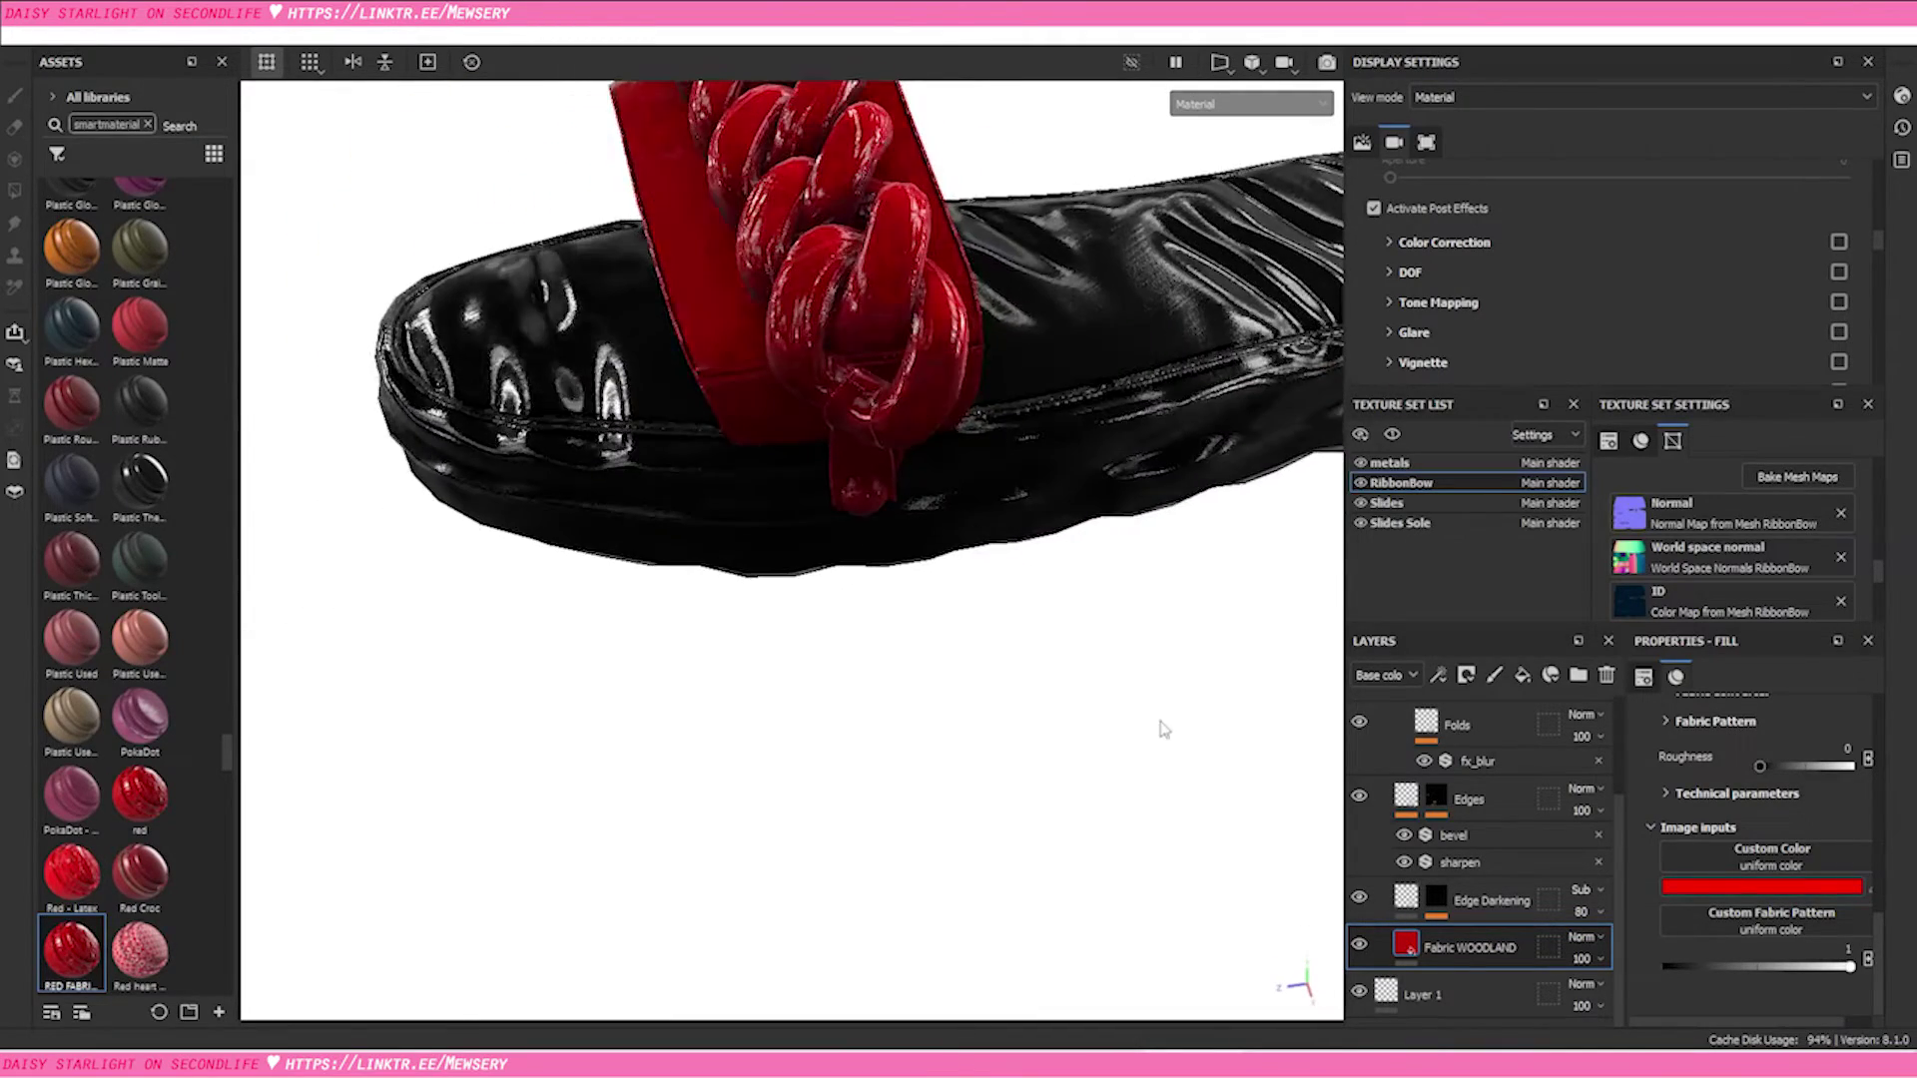
alt+drag(1009, 609, 968, 481)
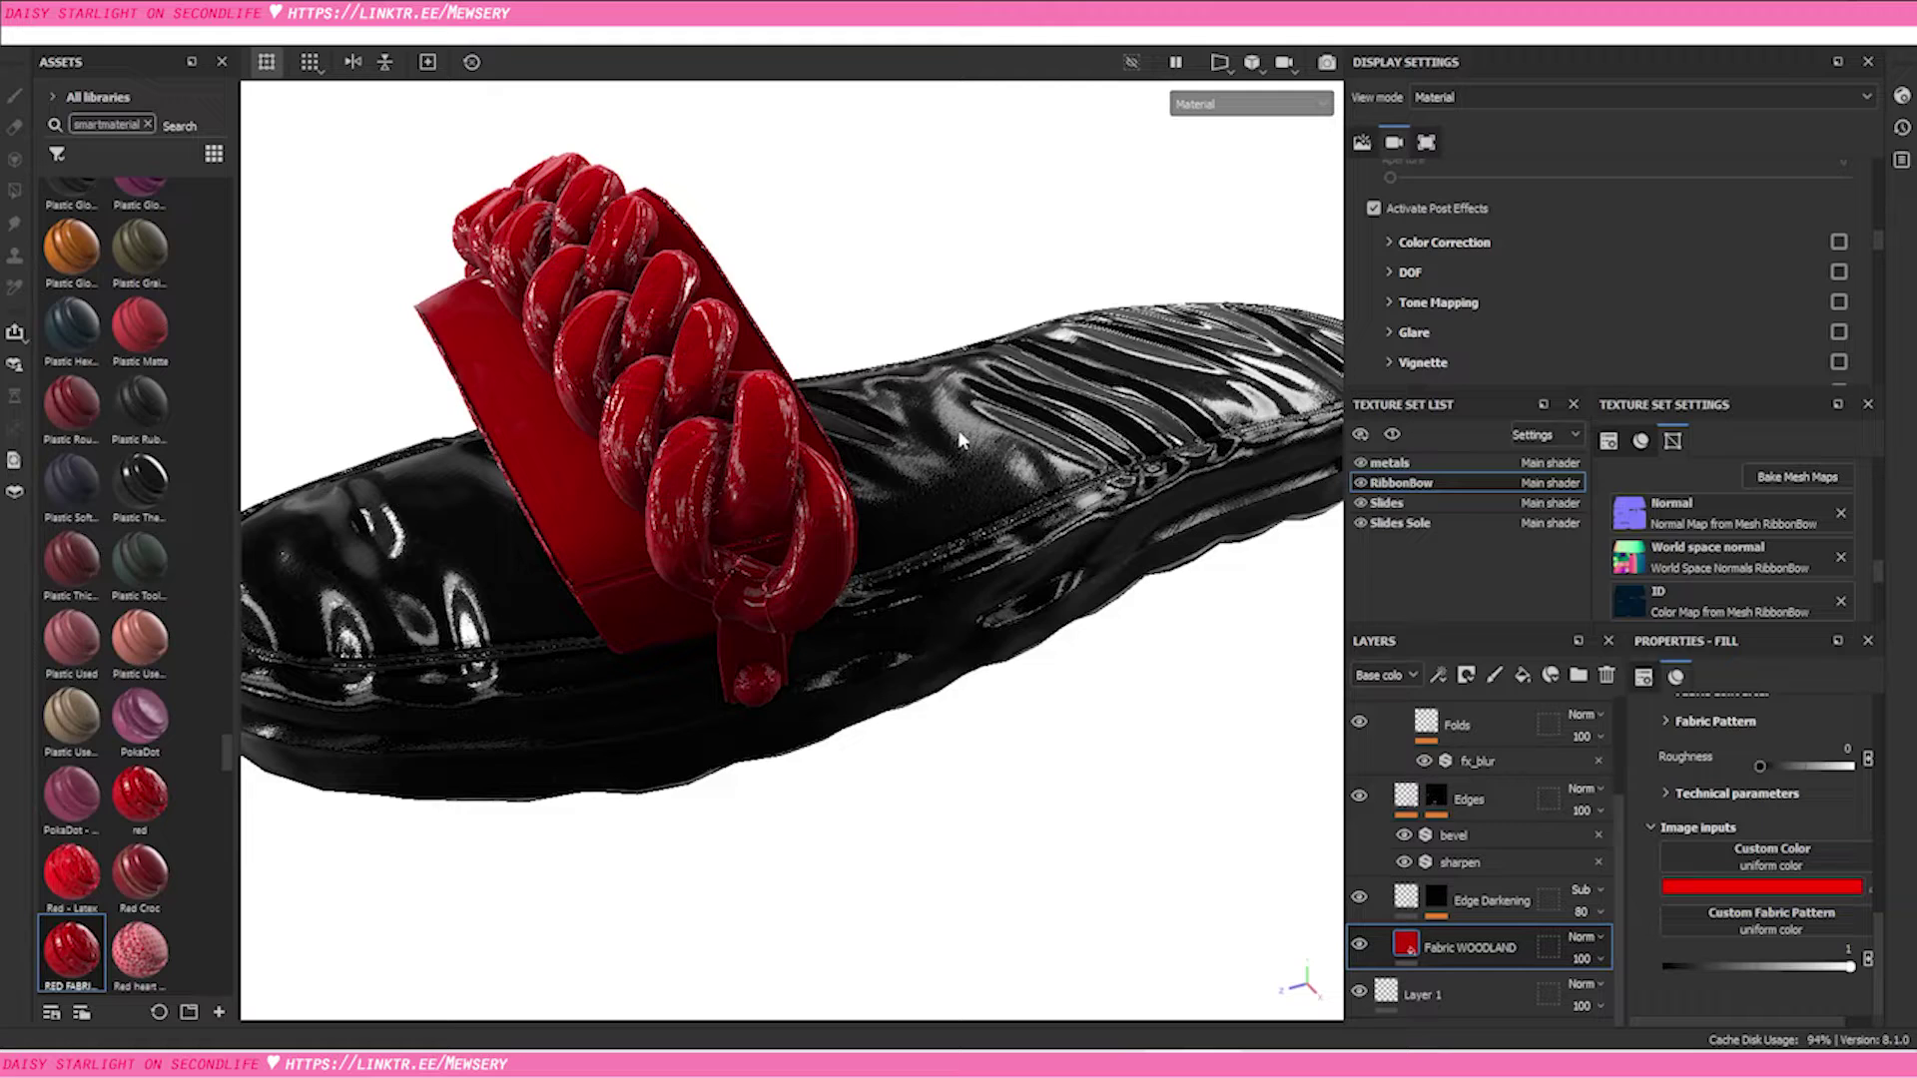
Select the Black Latex + Stitching layer folder and browse the smart materials back to the leather and marble presets
scroll(1511, 845, up, 3)
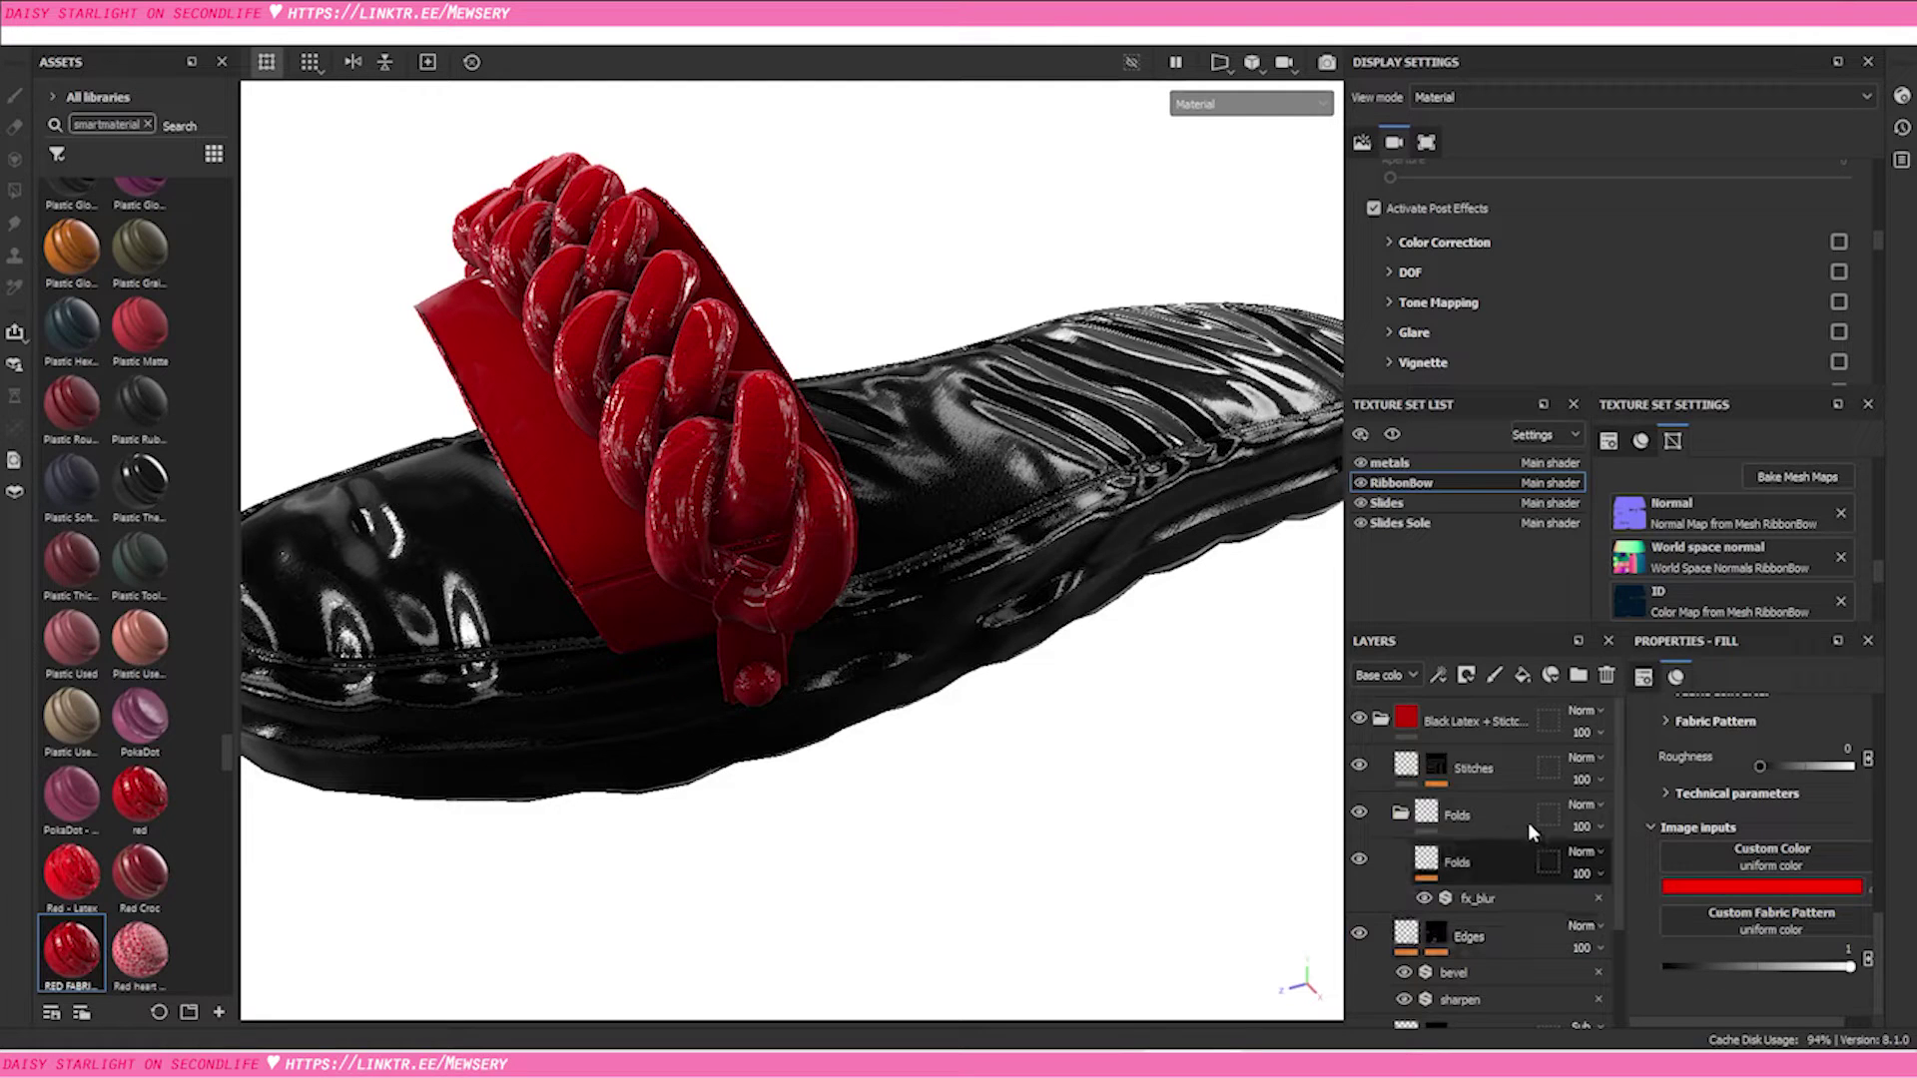
click(1460, 720)
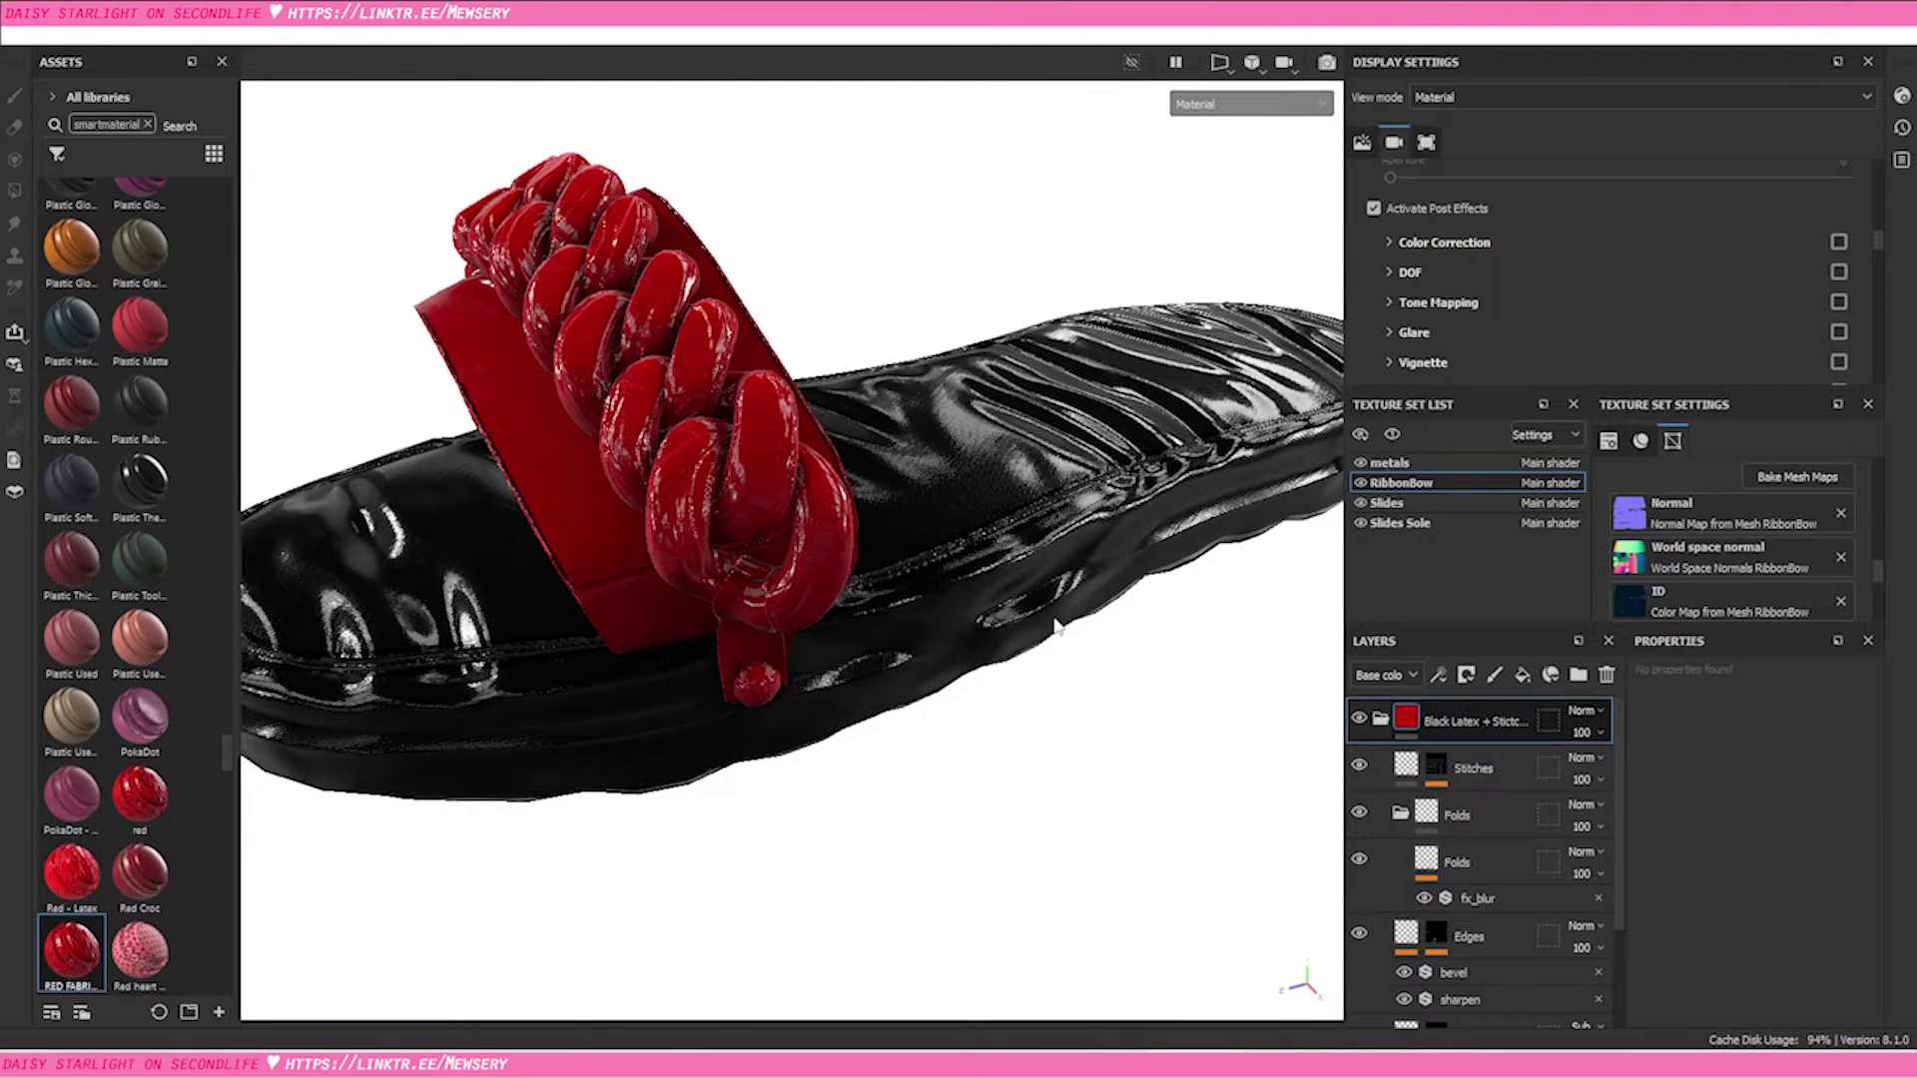
alt+drag(1057, 627, 986, 587)
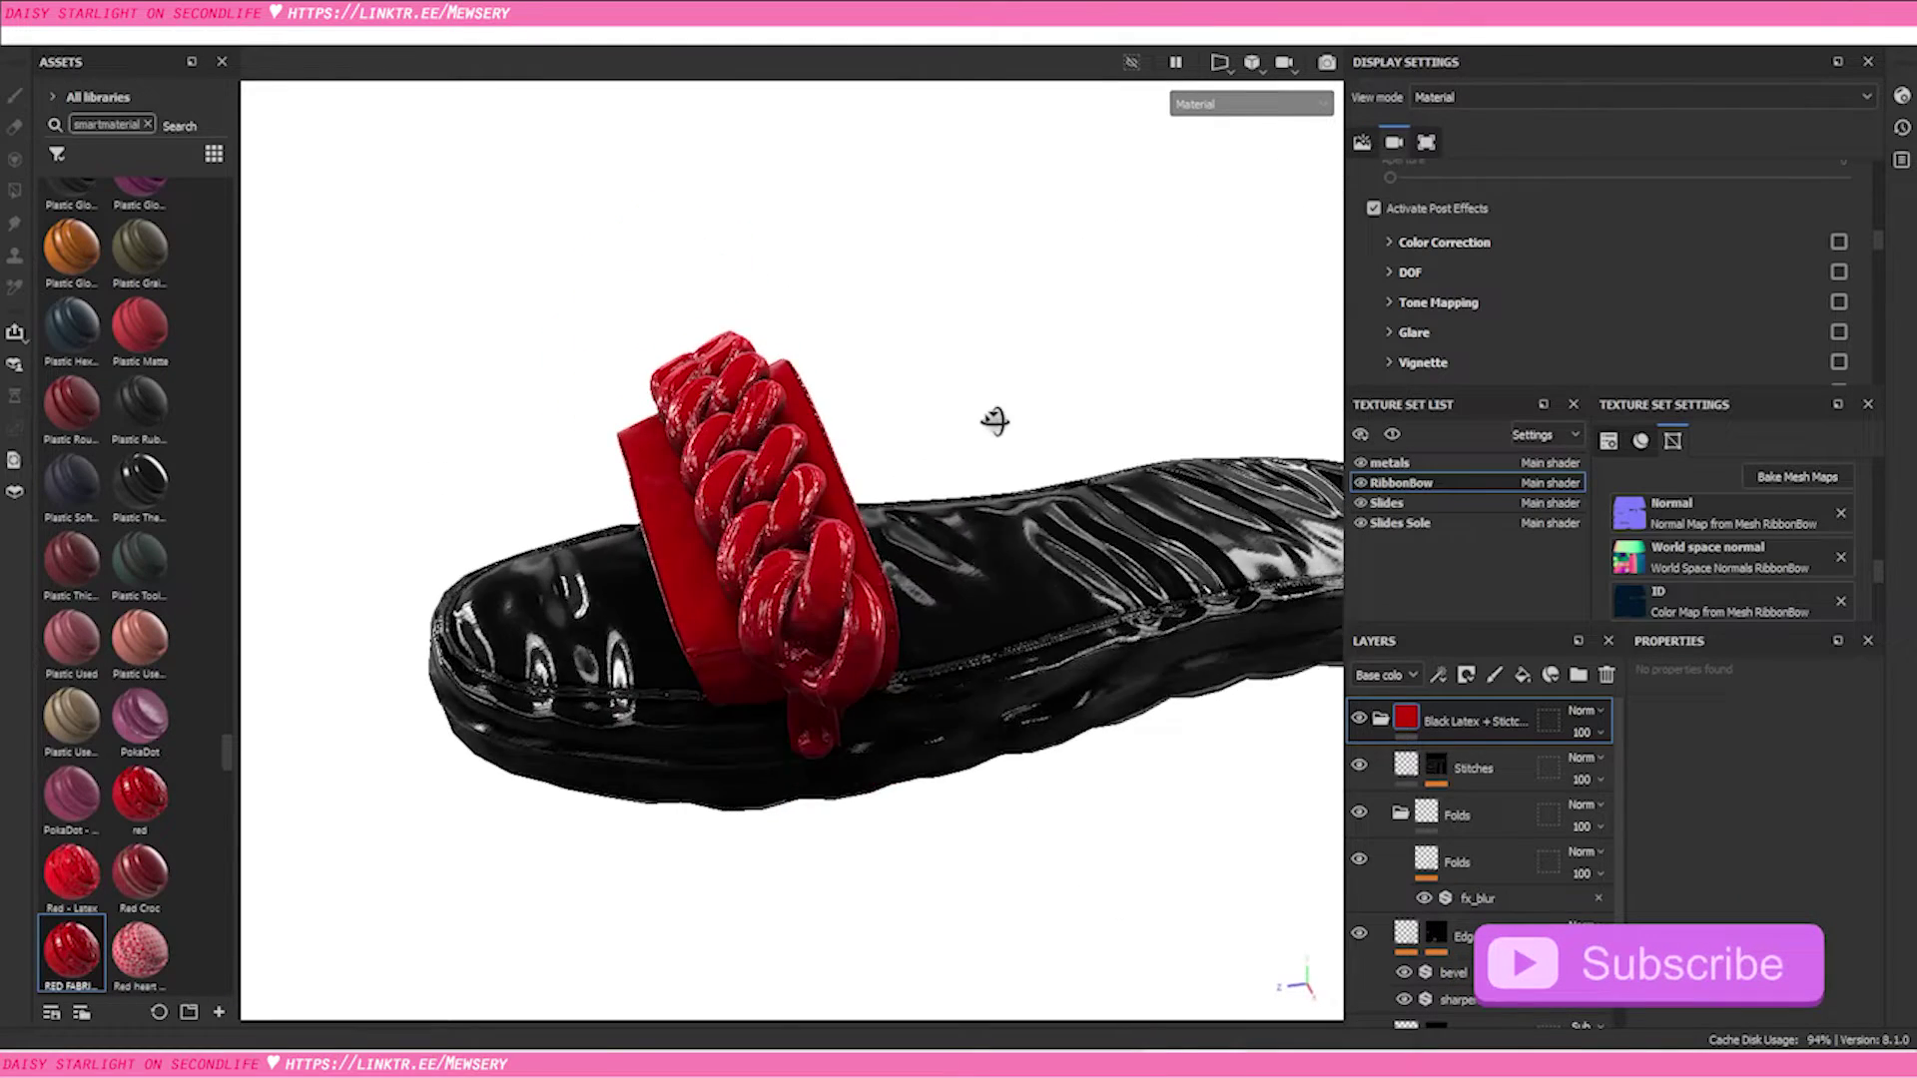
alt+drag(992, 419, 846, 584)
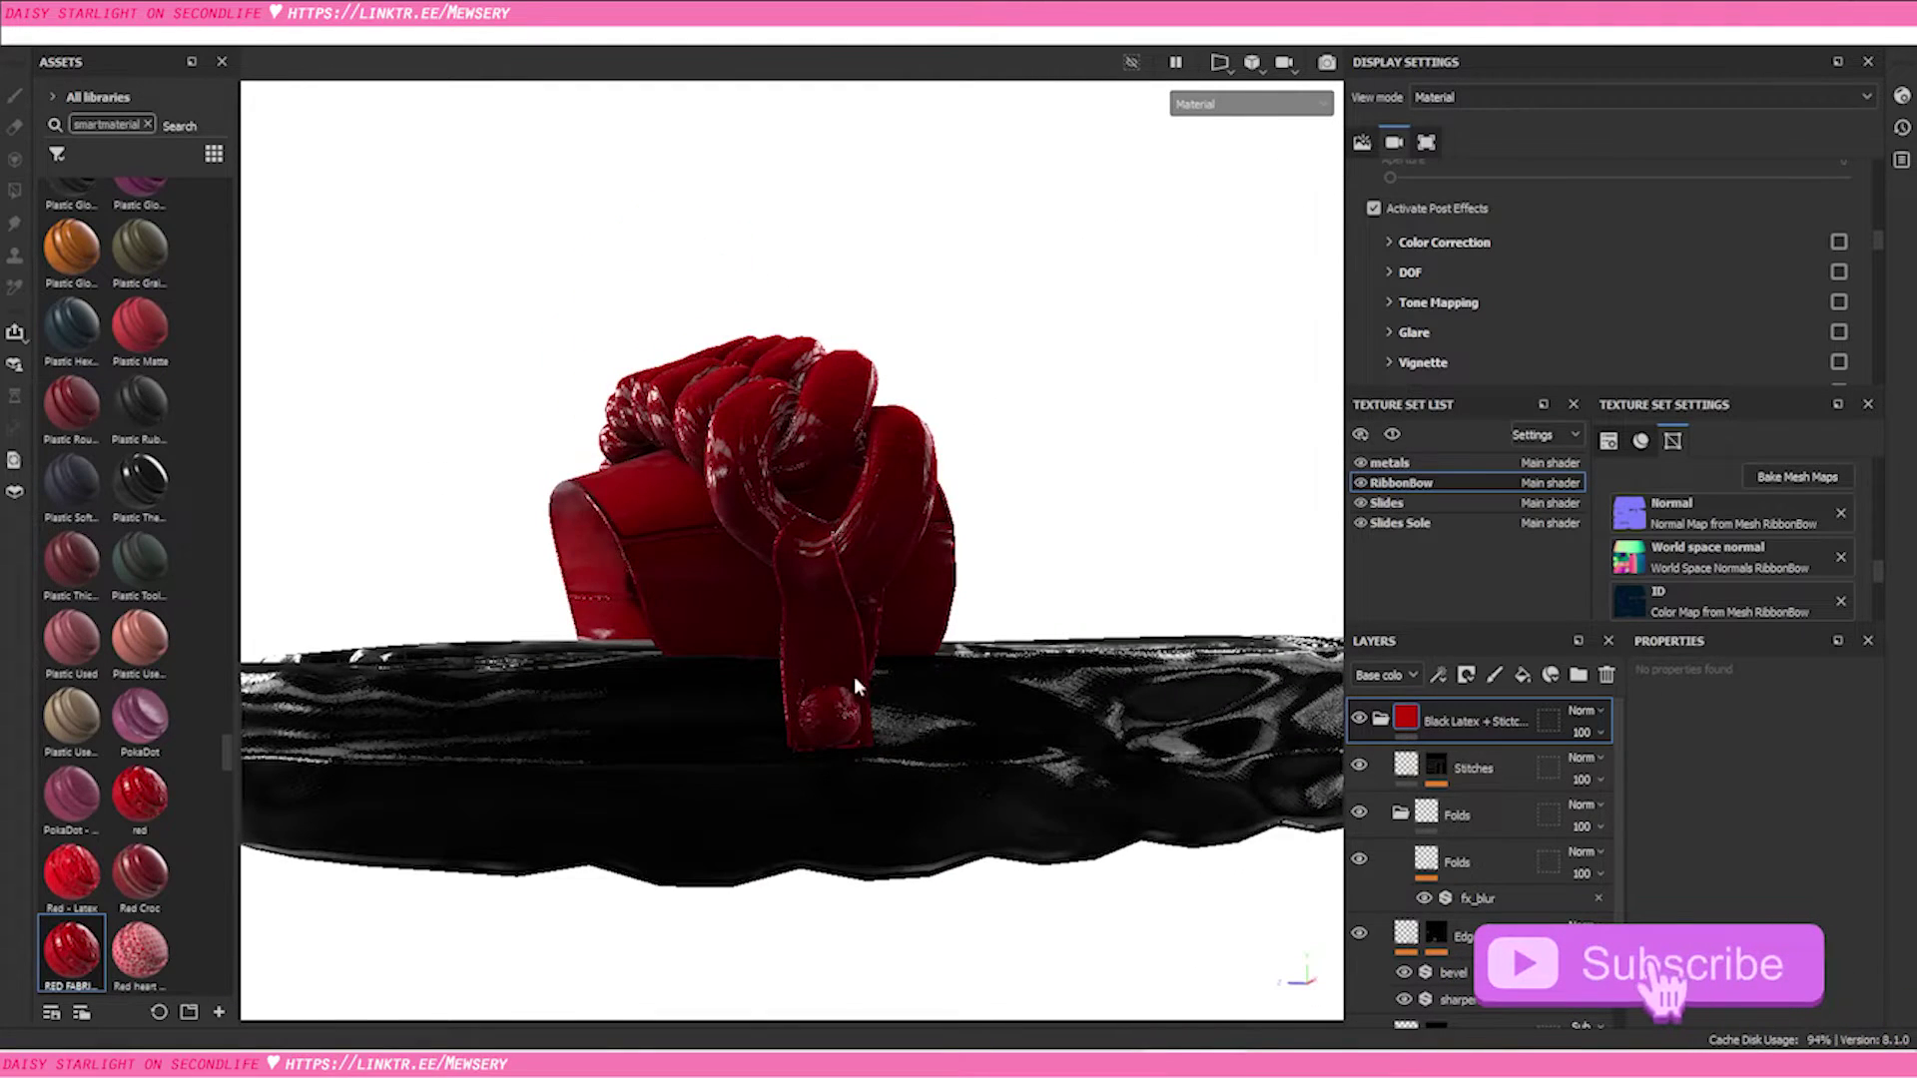
click(836, 626)
mouse_move(844, 589)
alt+mouse_down()
mouse_move(907, 650)
mouse_move(907, 761)
mouse_move(988, 683)
mouse_move(963, 675)
alt+mouse_up()
scroll(84, 571, up, 10)
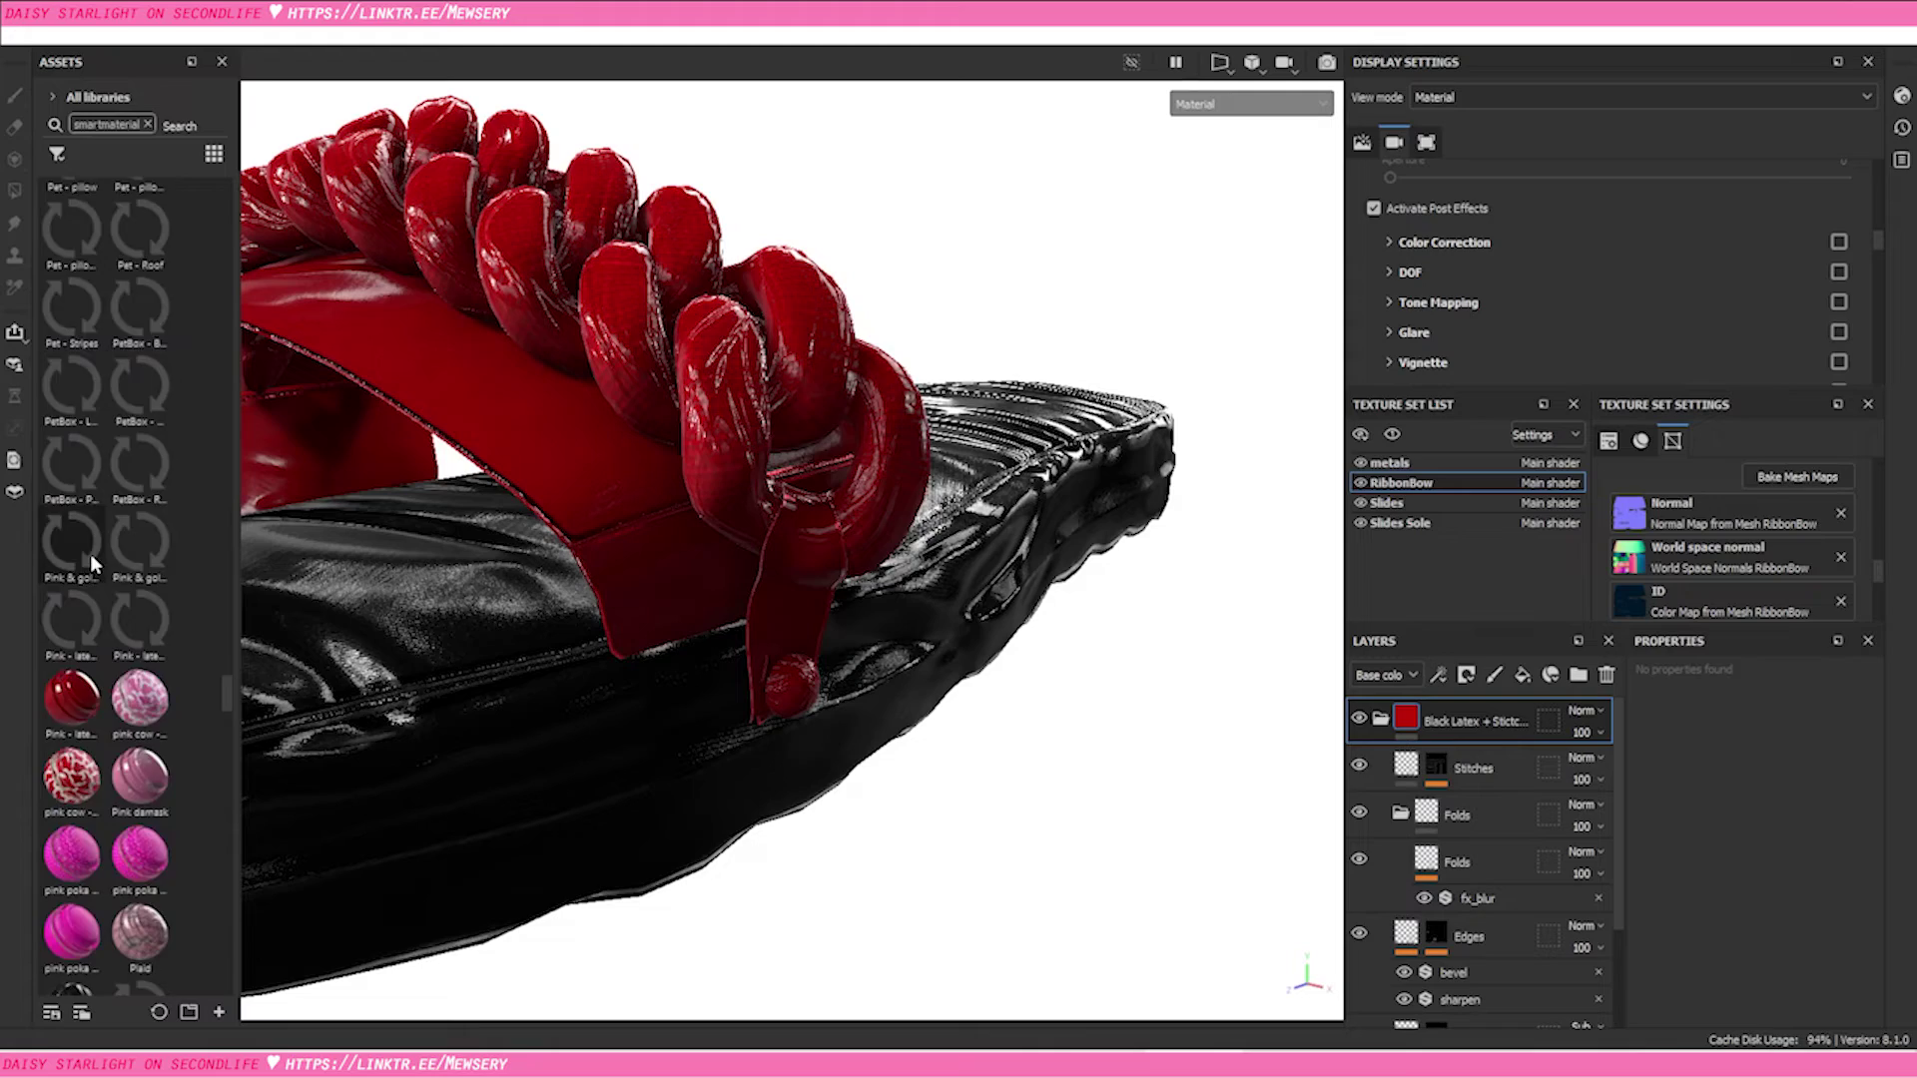
alt+drag(1074, 685, 753, 483)
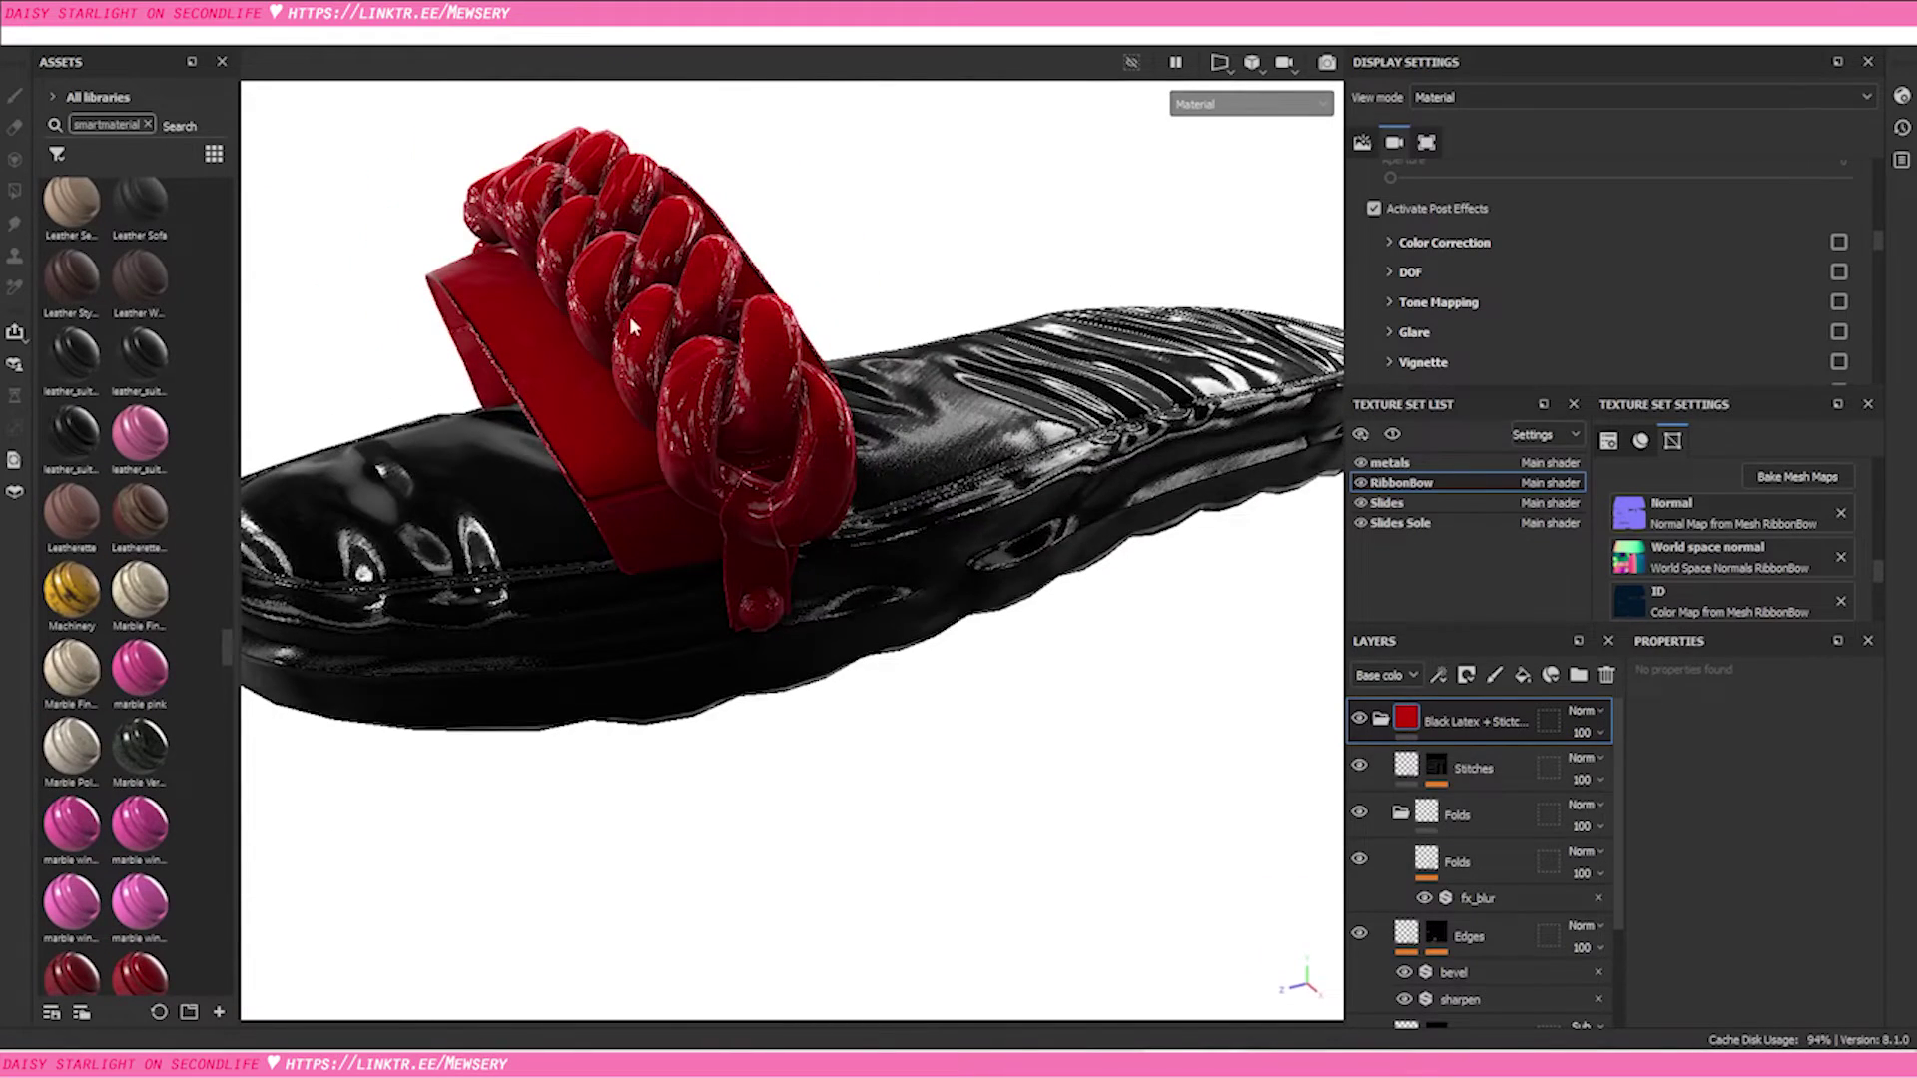
alt+drag(587, 203, 622, 301)
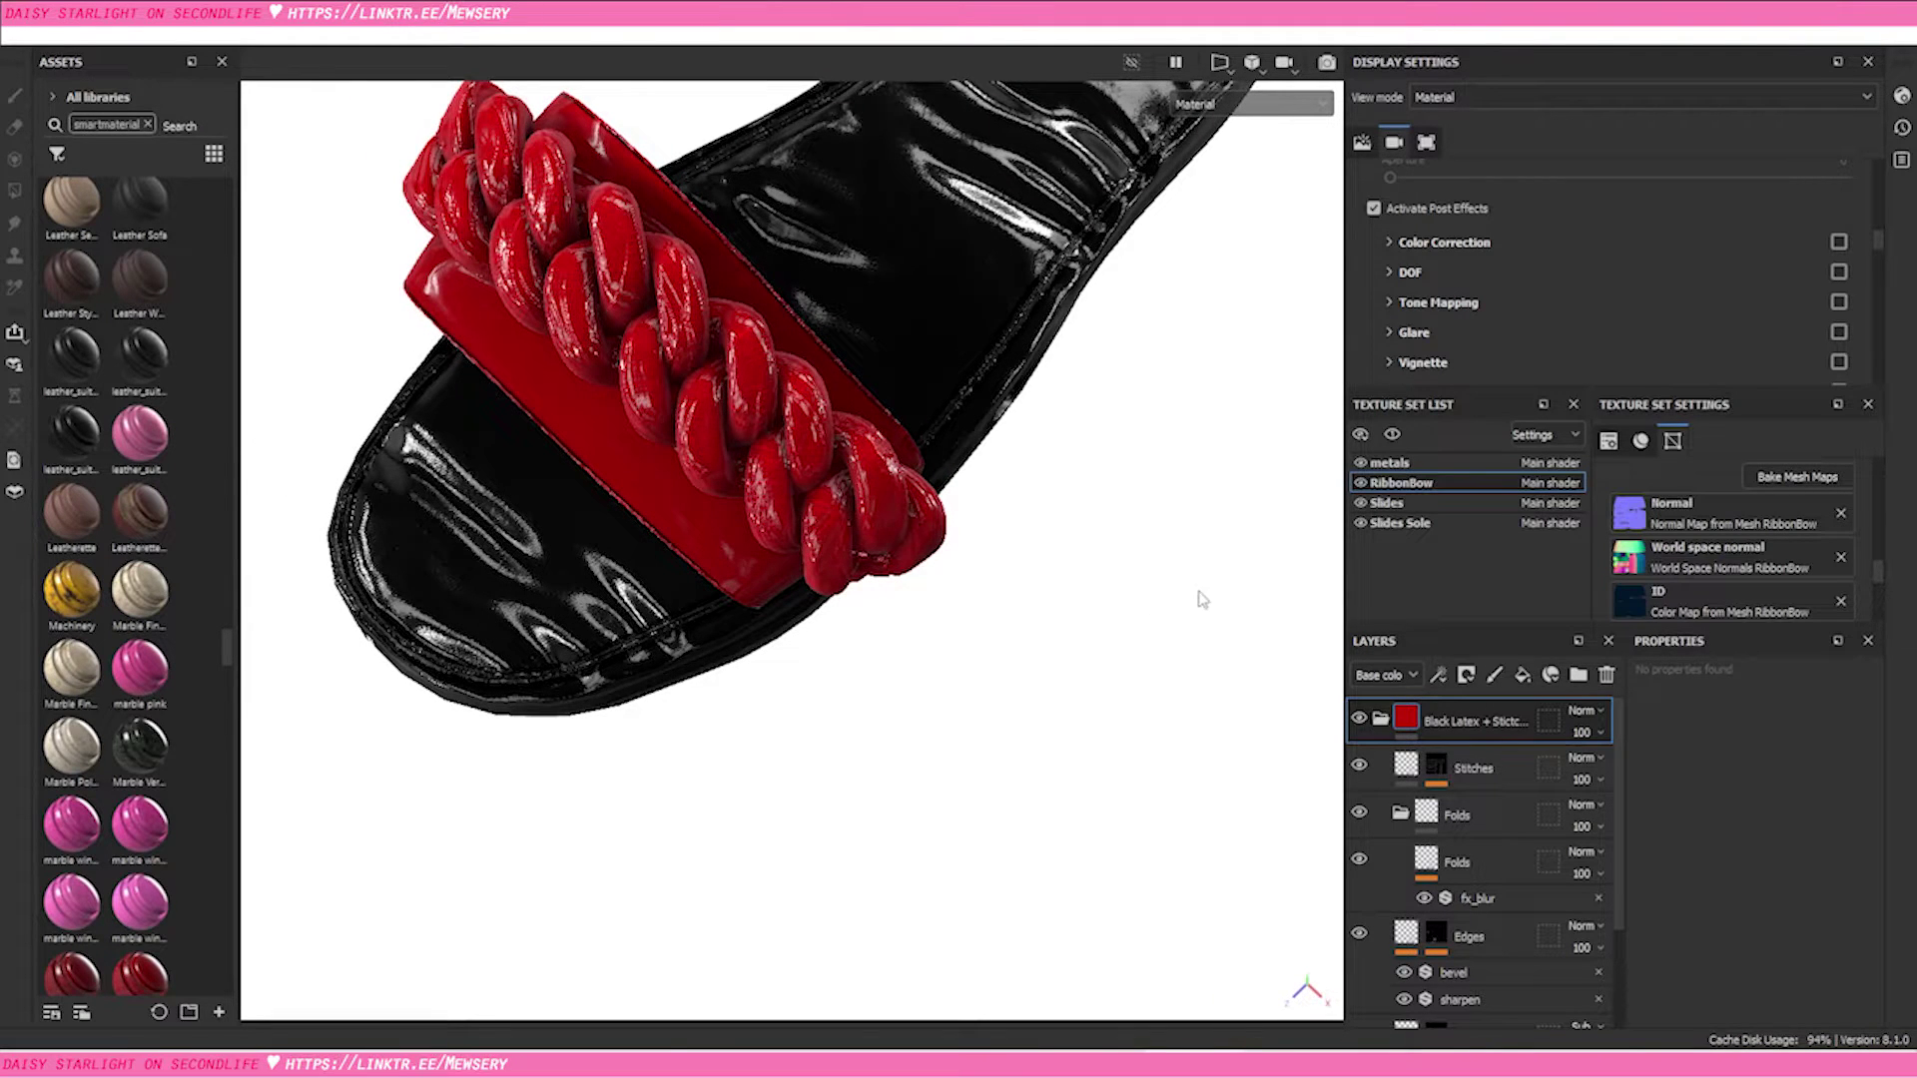
Examine the whole slide from the side, from underneath at the quilted sole, and from the front
alt+drag(1201, 599, 847, 691)
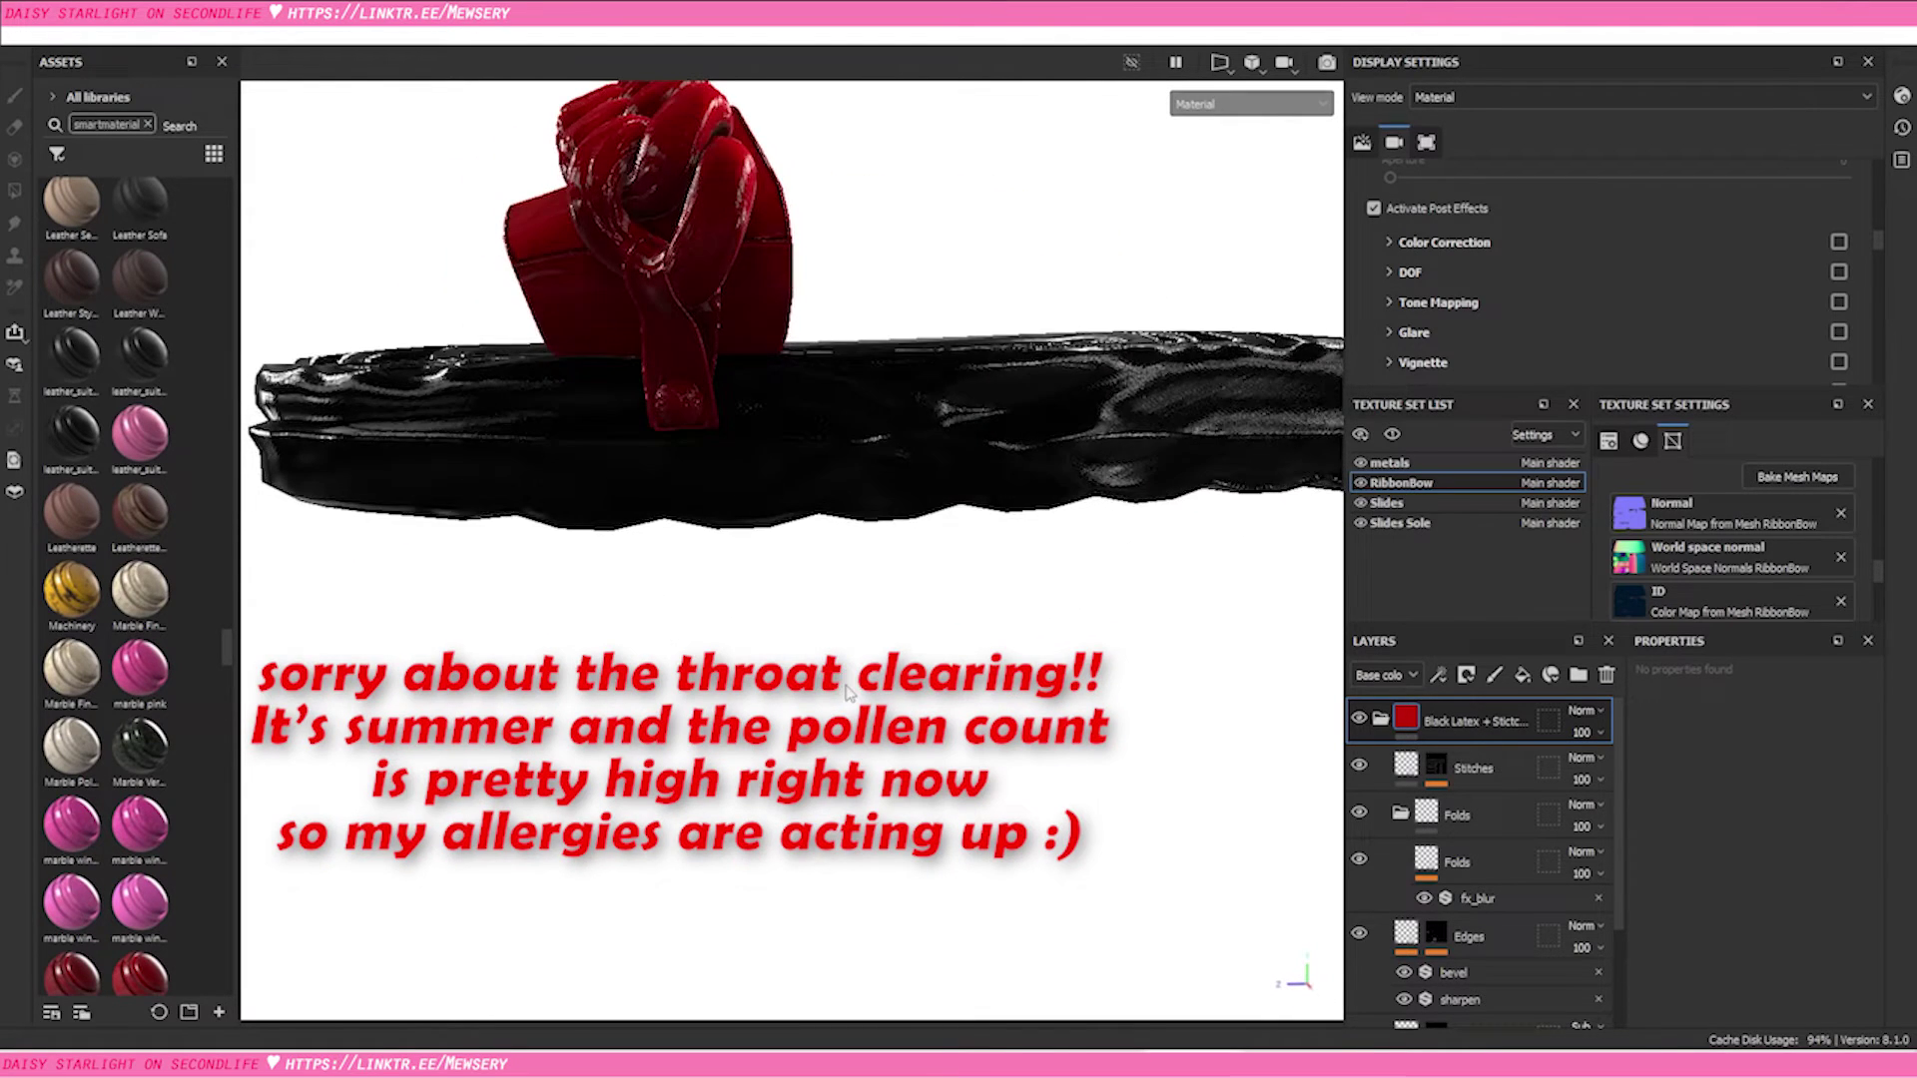
key(f)
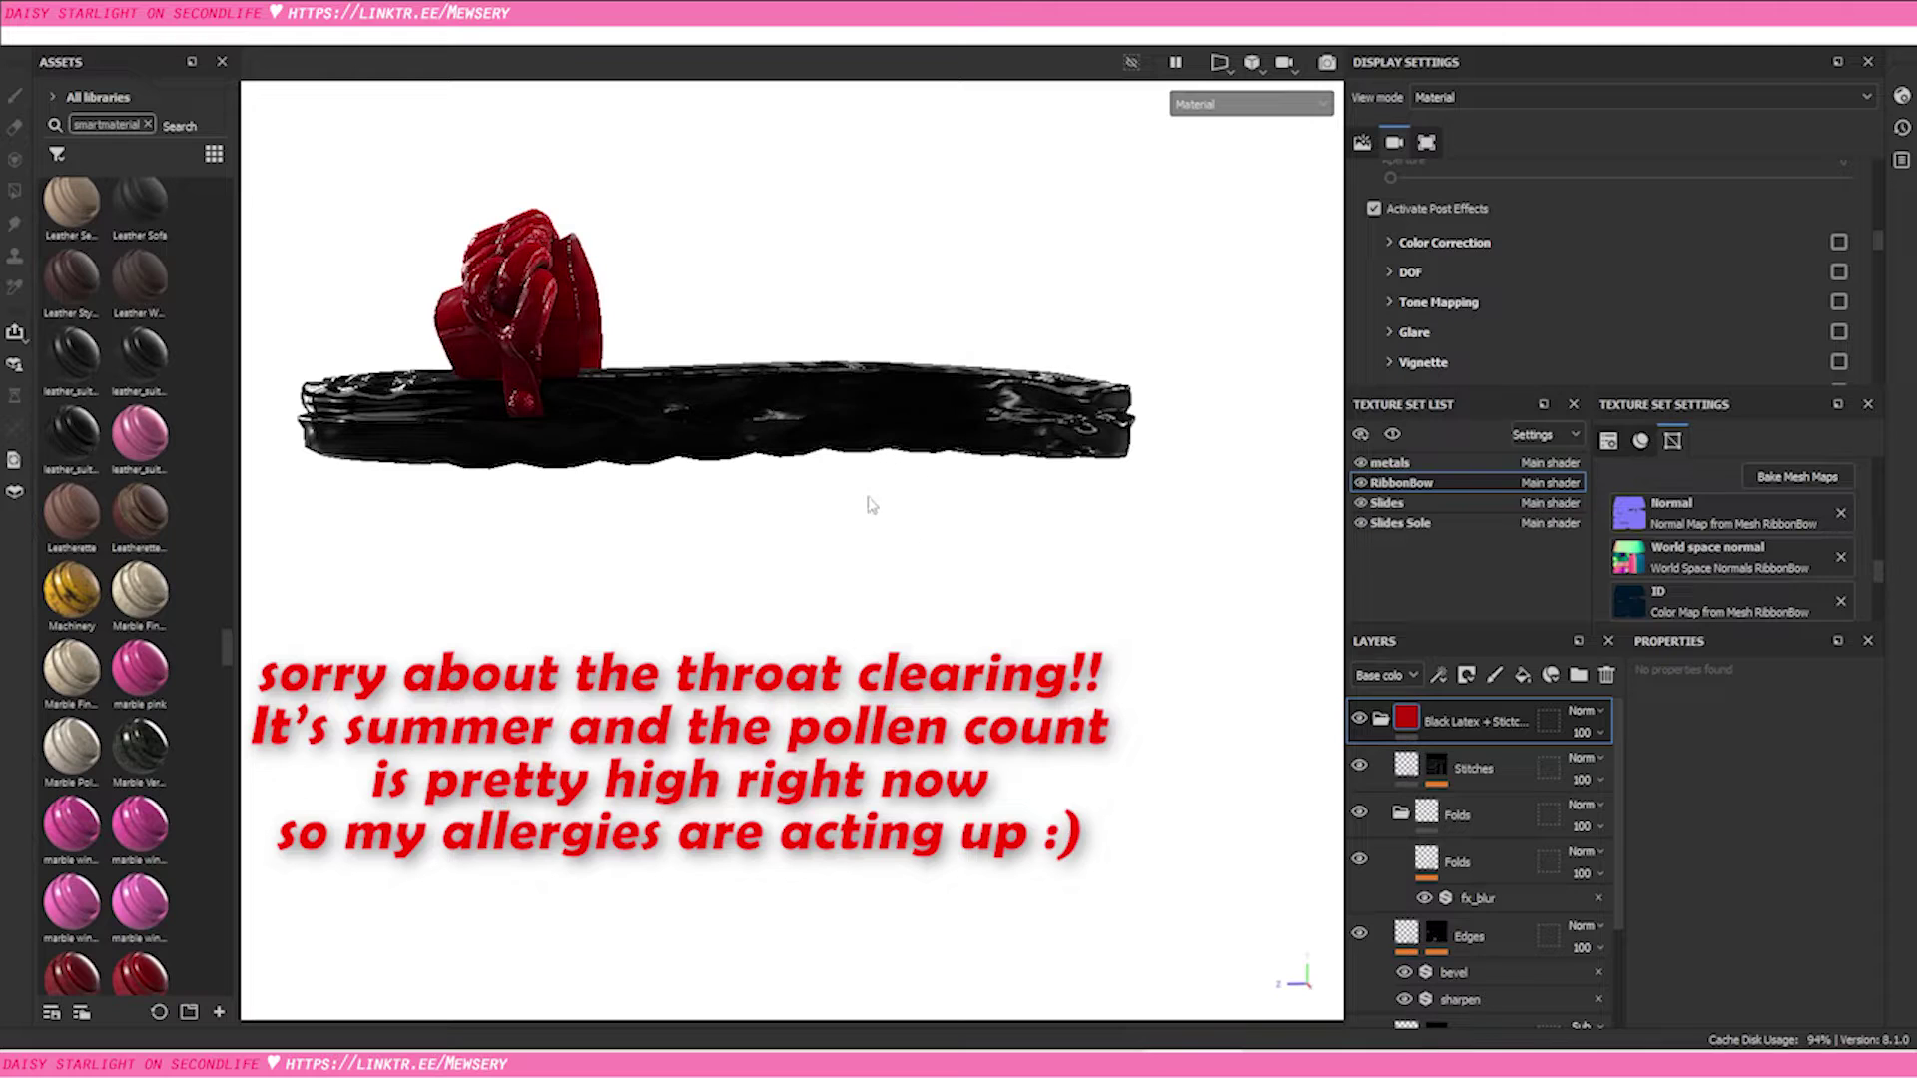
alt+drag(934, 472, 390, 524)
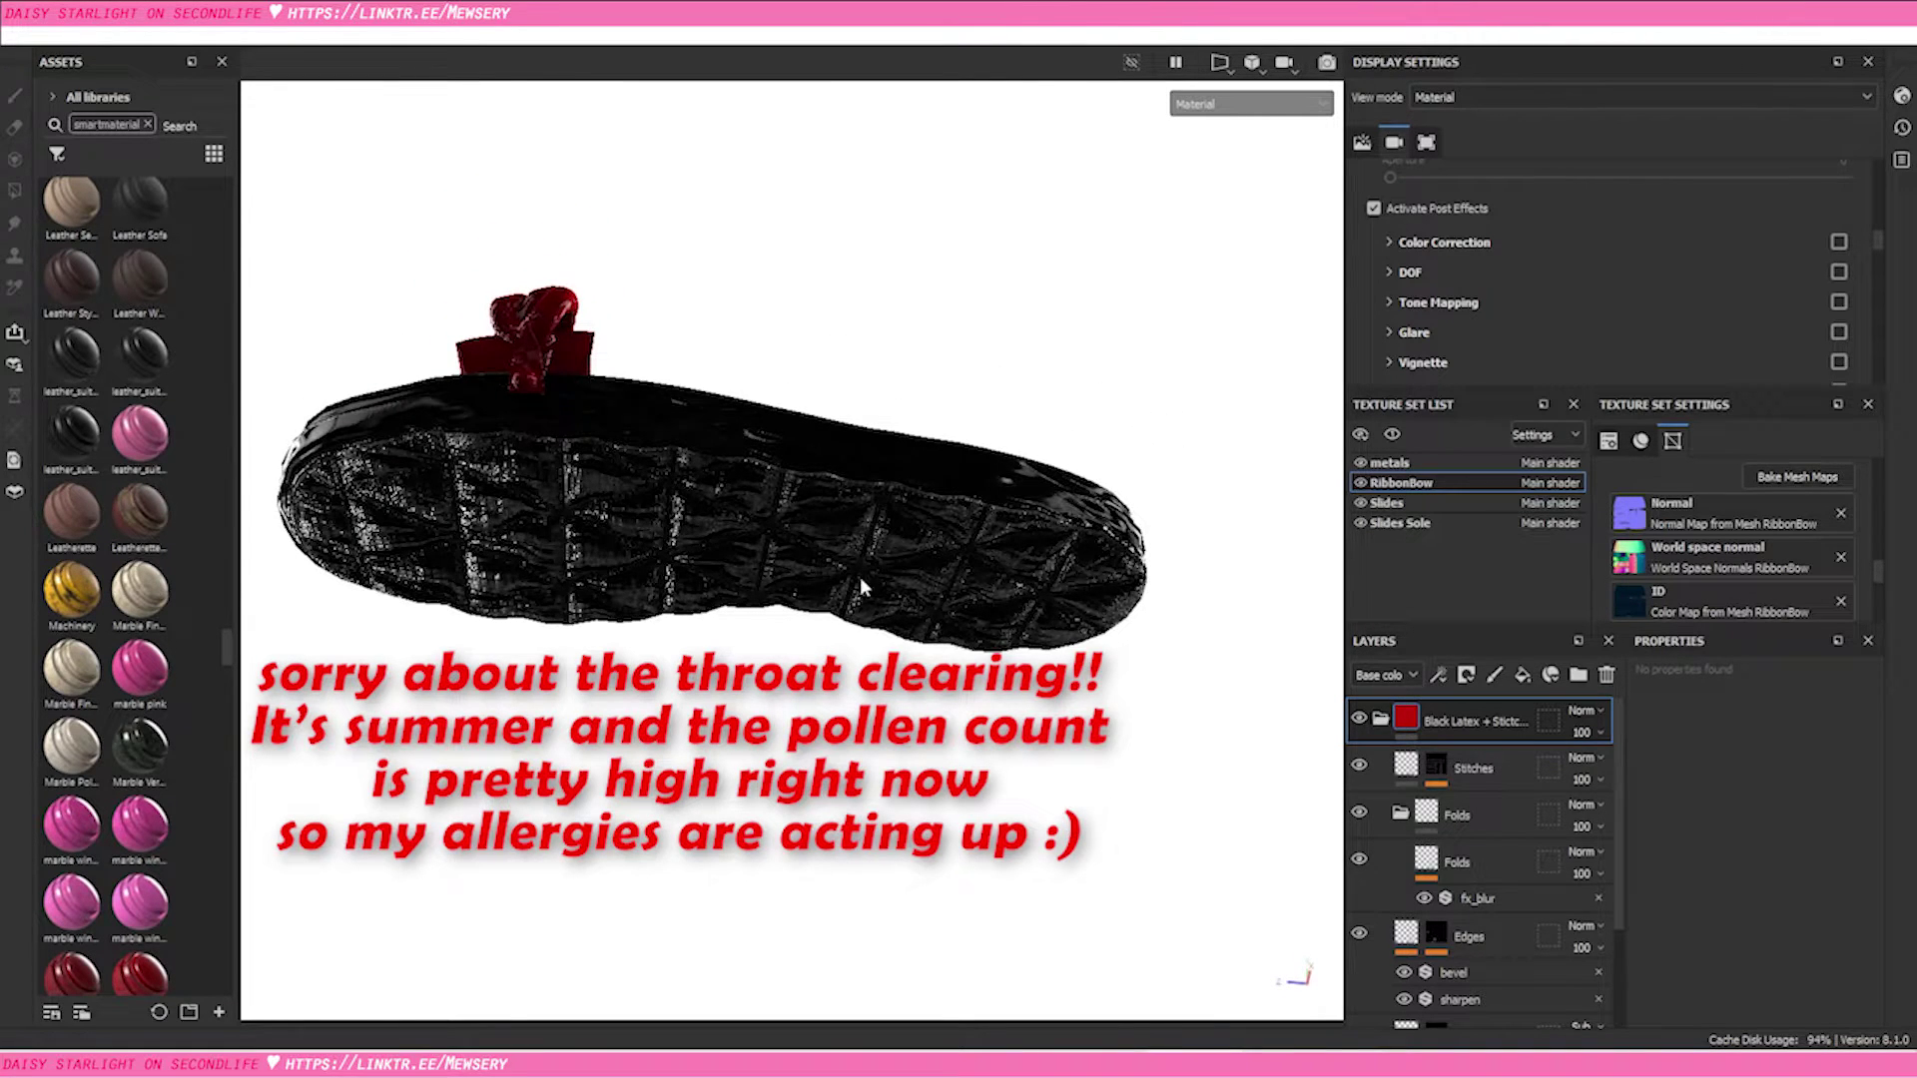
alt+drag(864, 587, 950, 699)
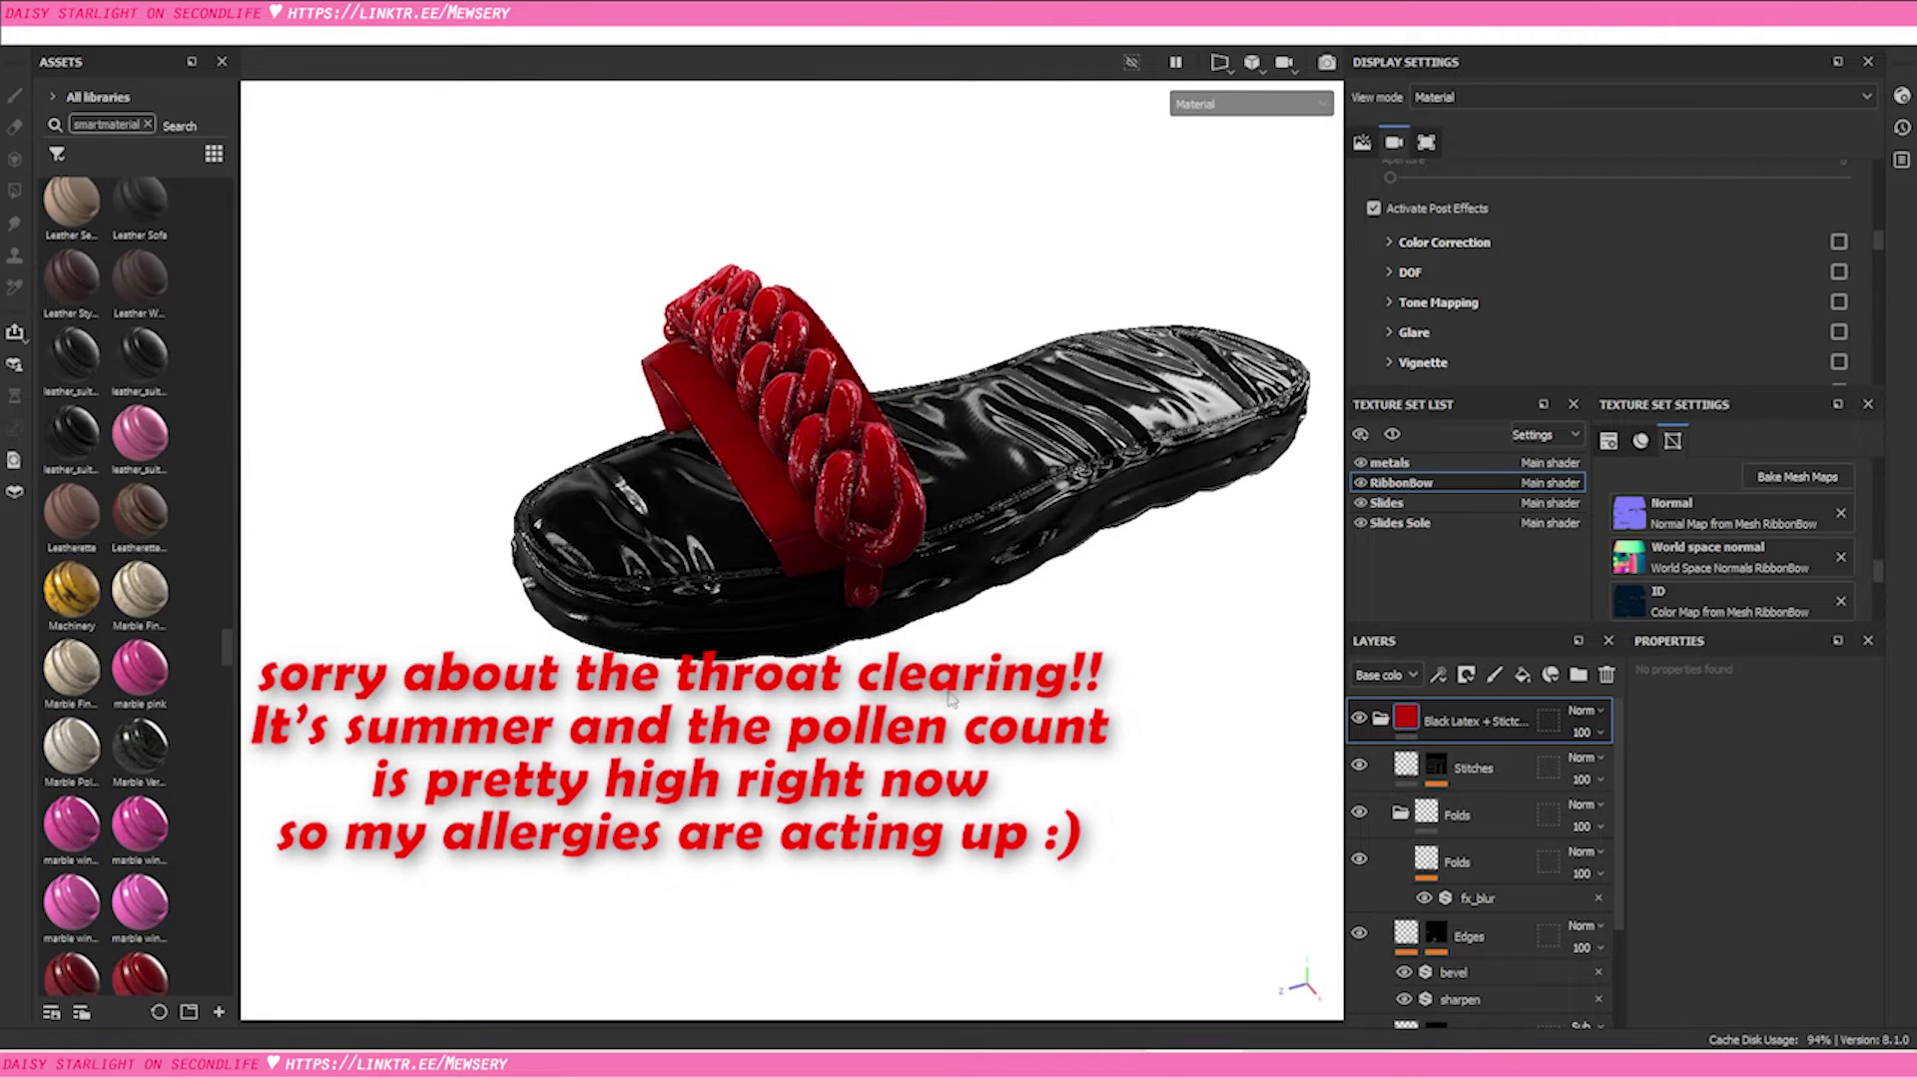
scroll(1076, 704, up, 3)
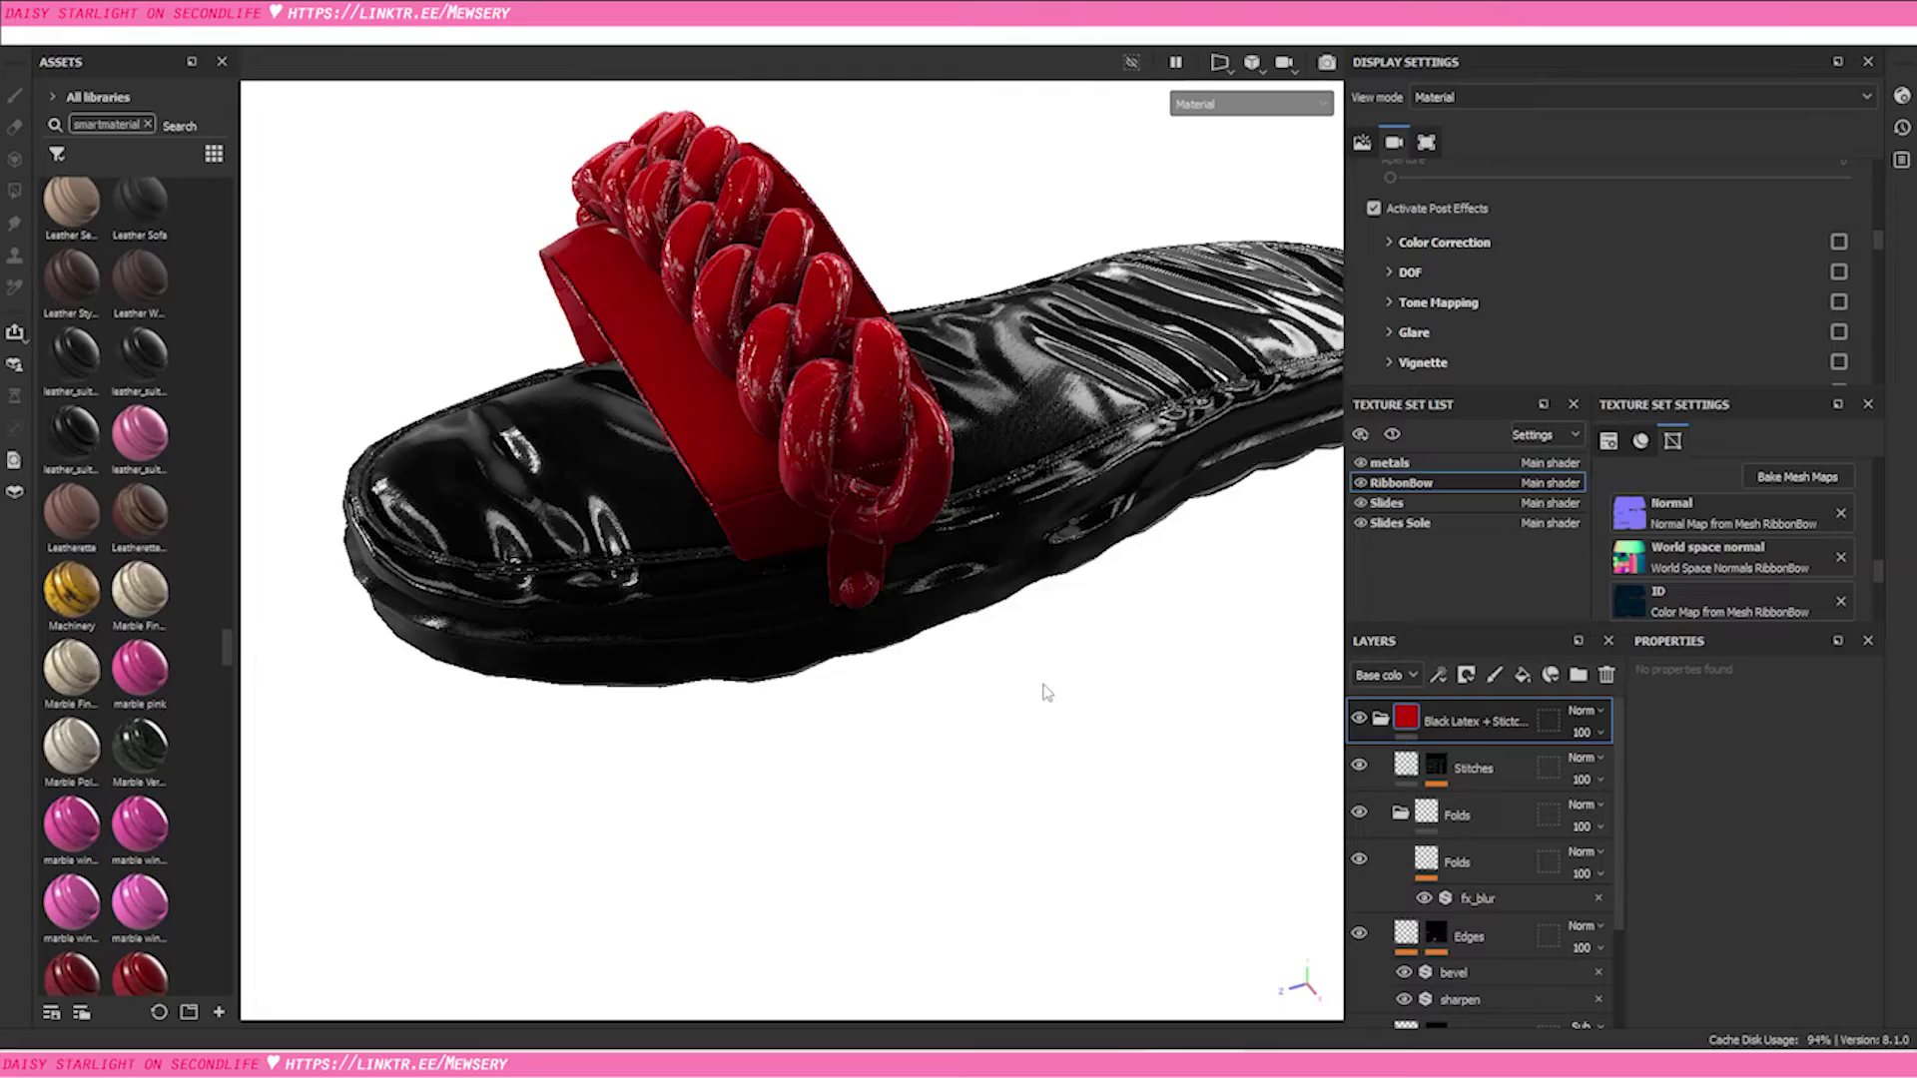
scroll(1040, 684, up, 2)
scroll(1044, 685, down, 1)
scroll(1039, 685, down, 2)
scroll(1040, 685, up, 3)
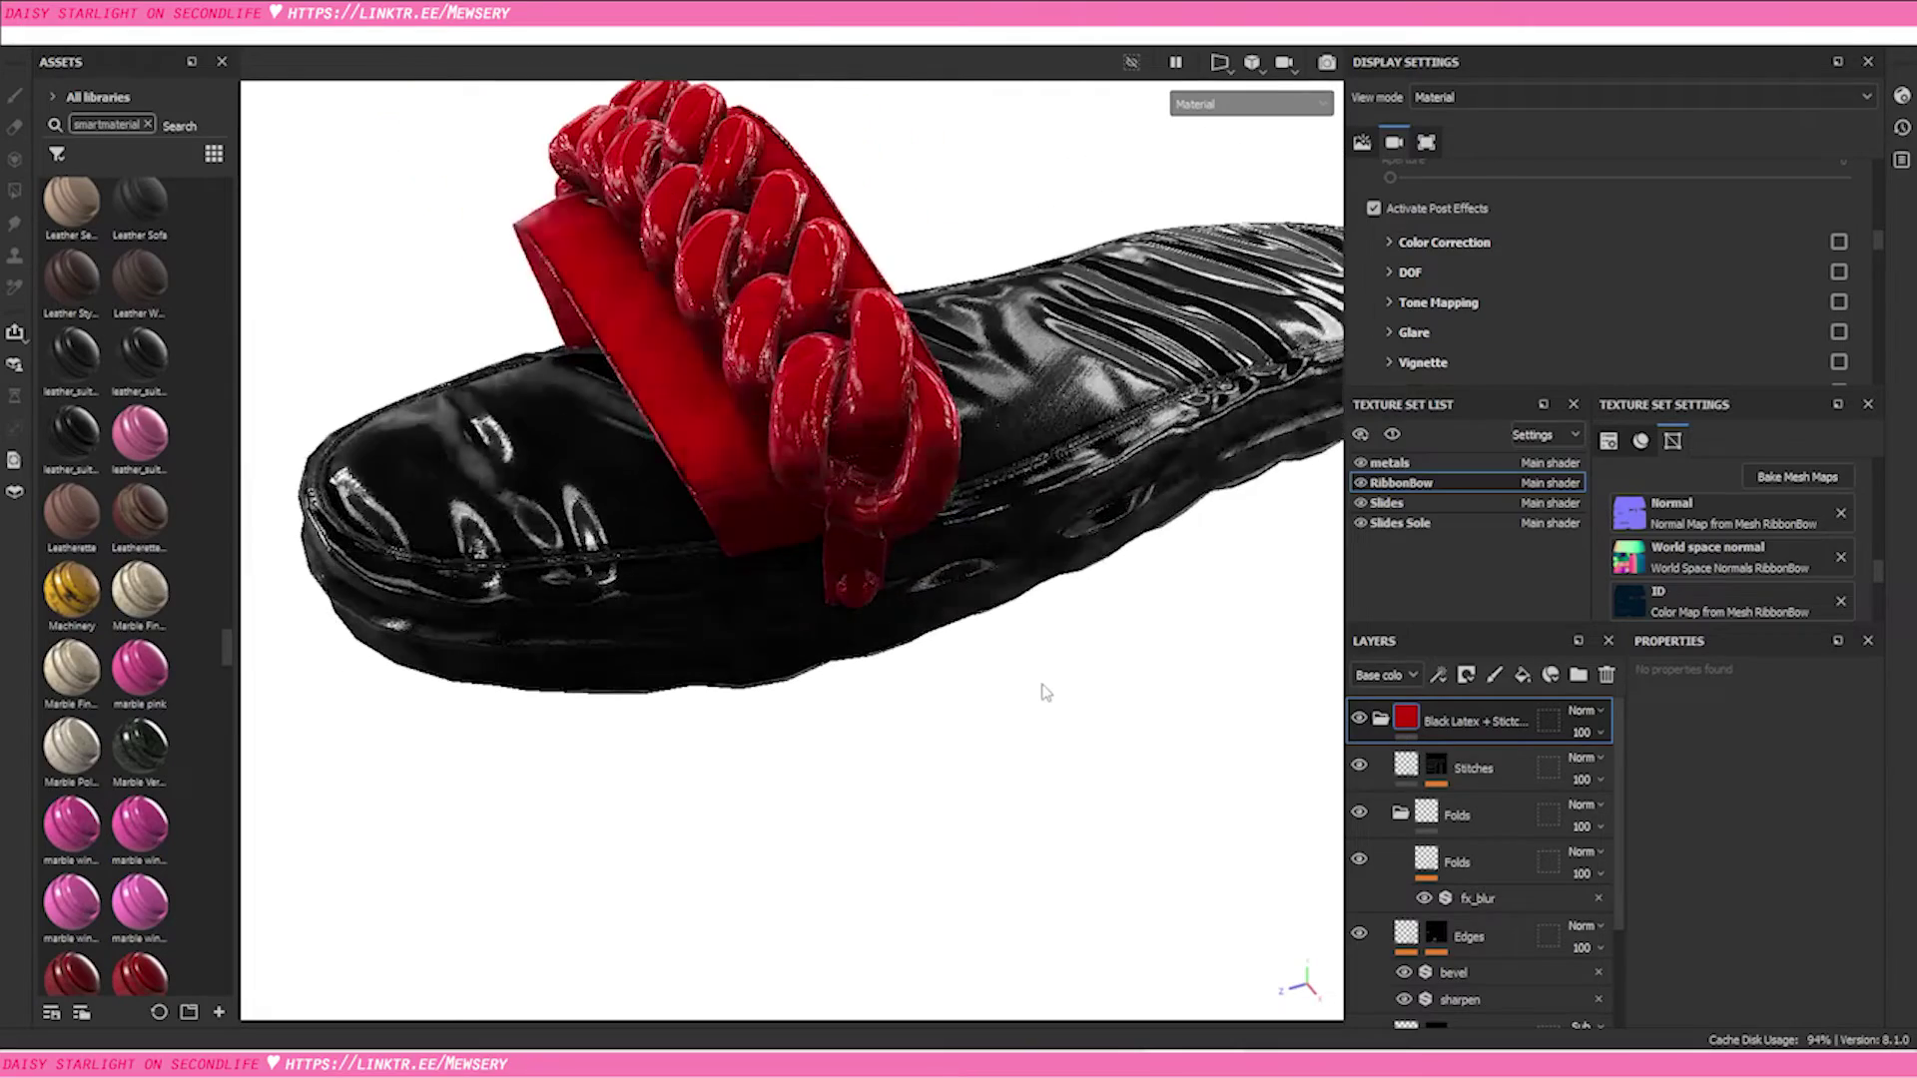
Collapse the Black Latex + Stitching folder and switch to the metals texture set
alt+drag(1039, 684, 1128, 692)
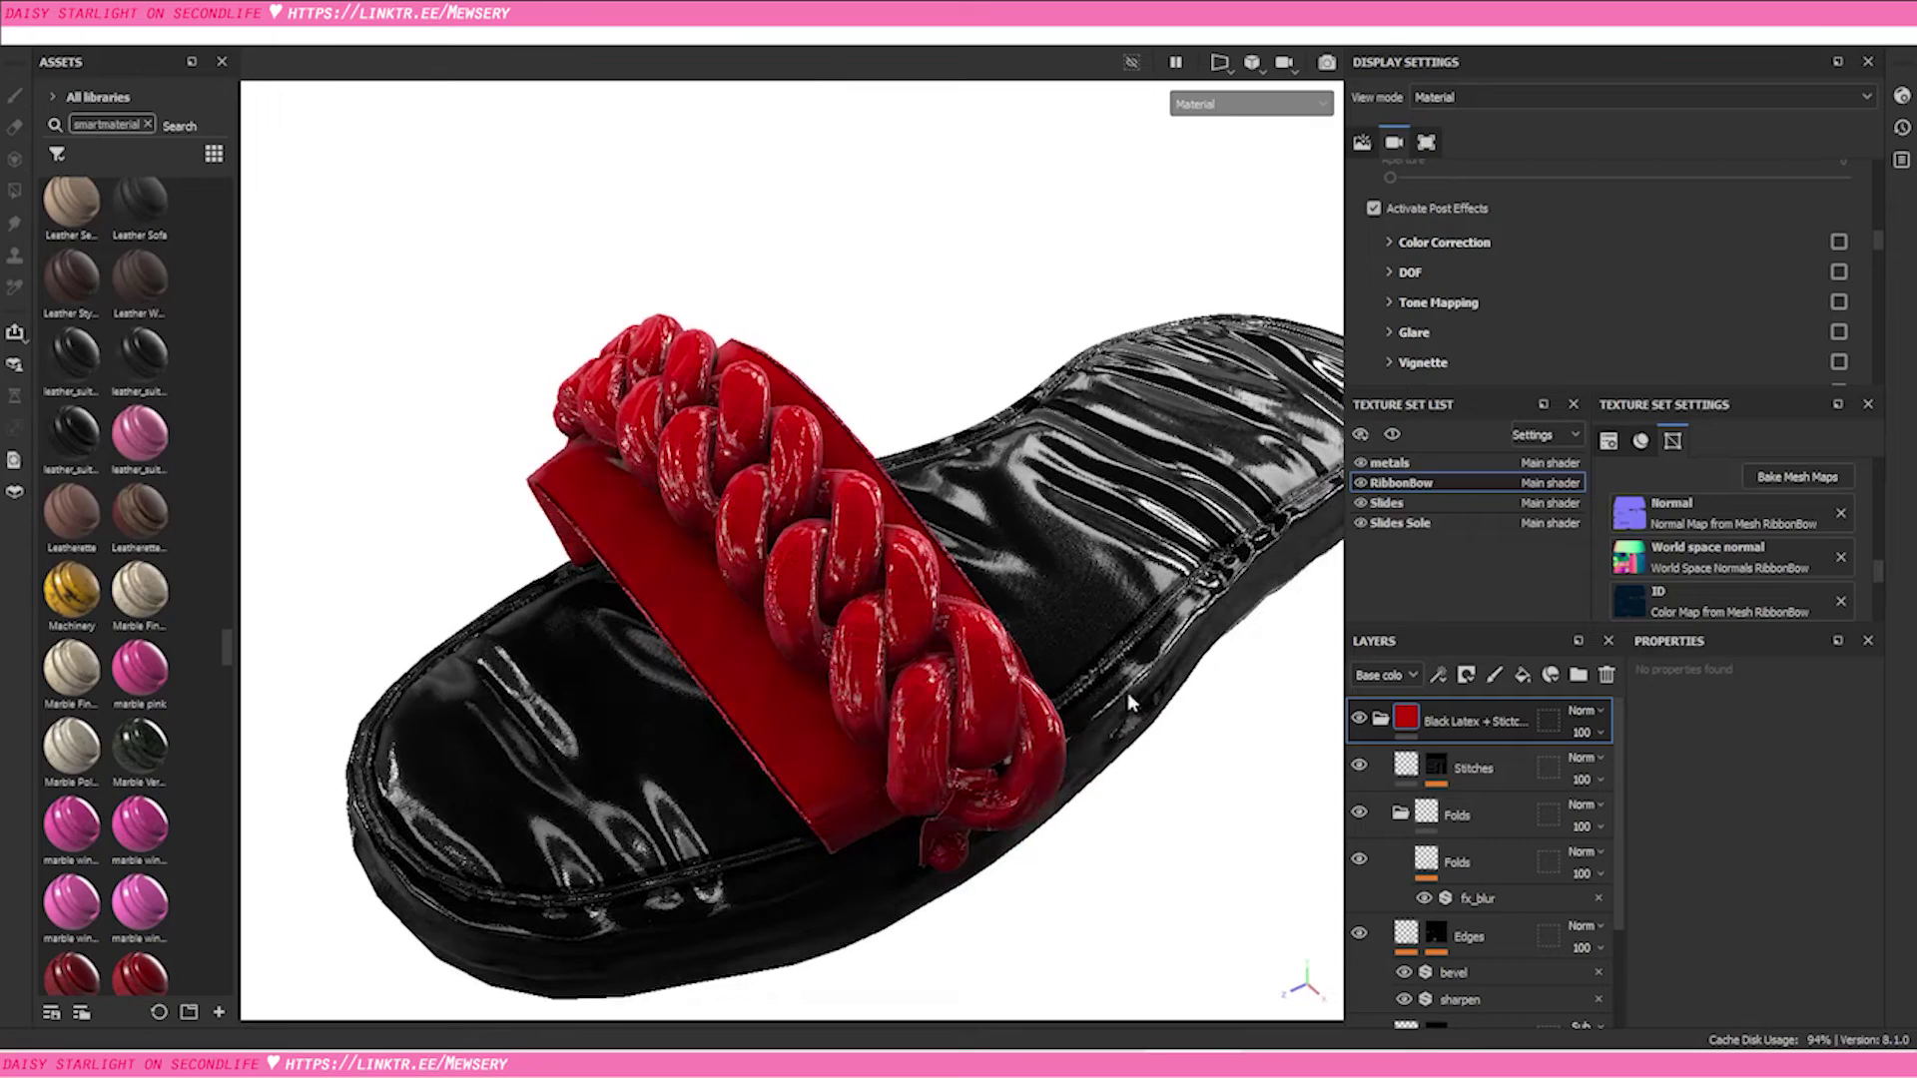
click(1380, 719)
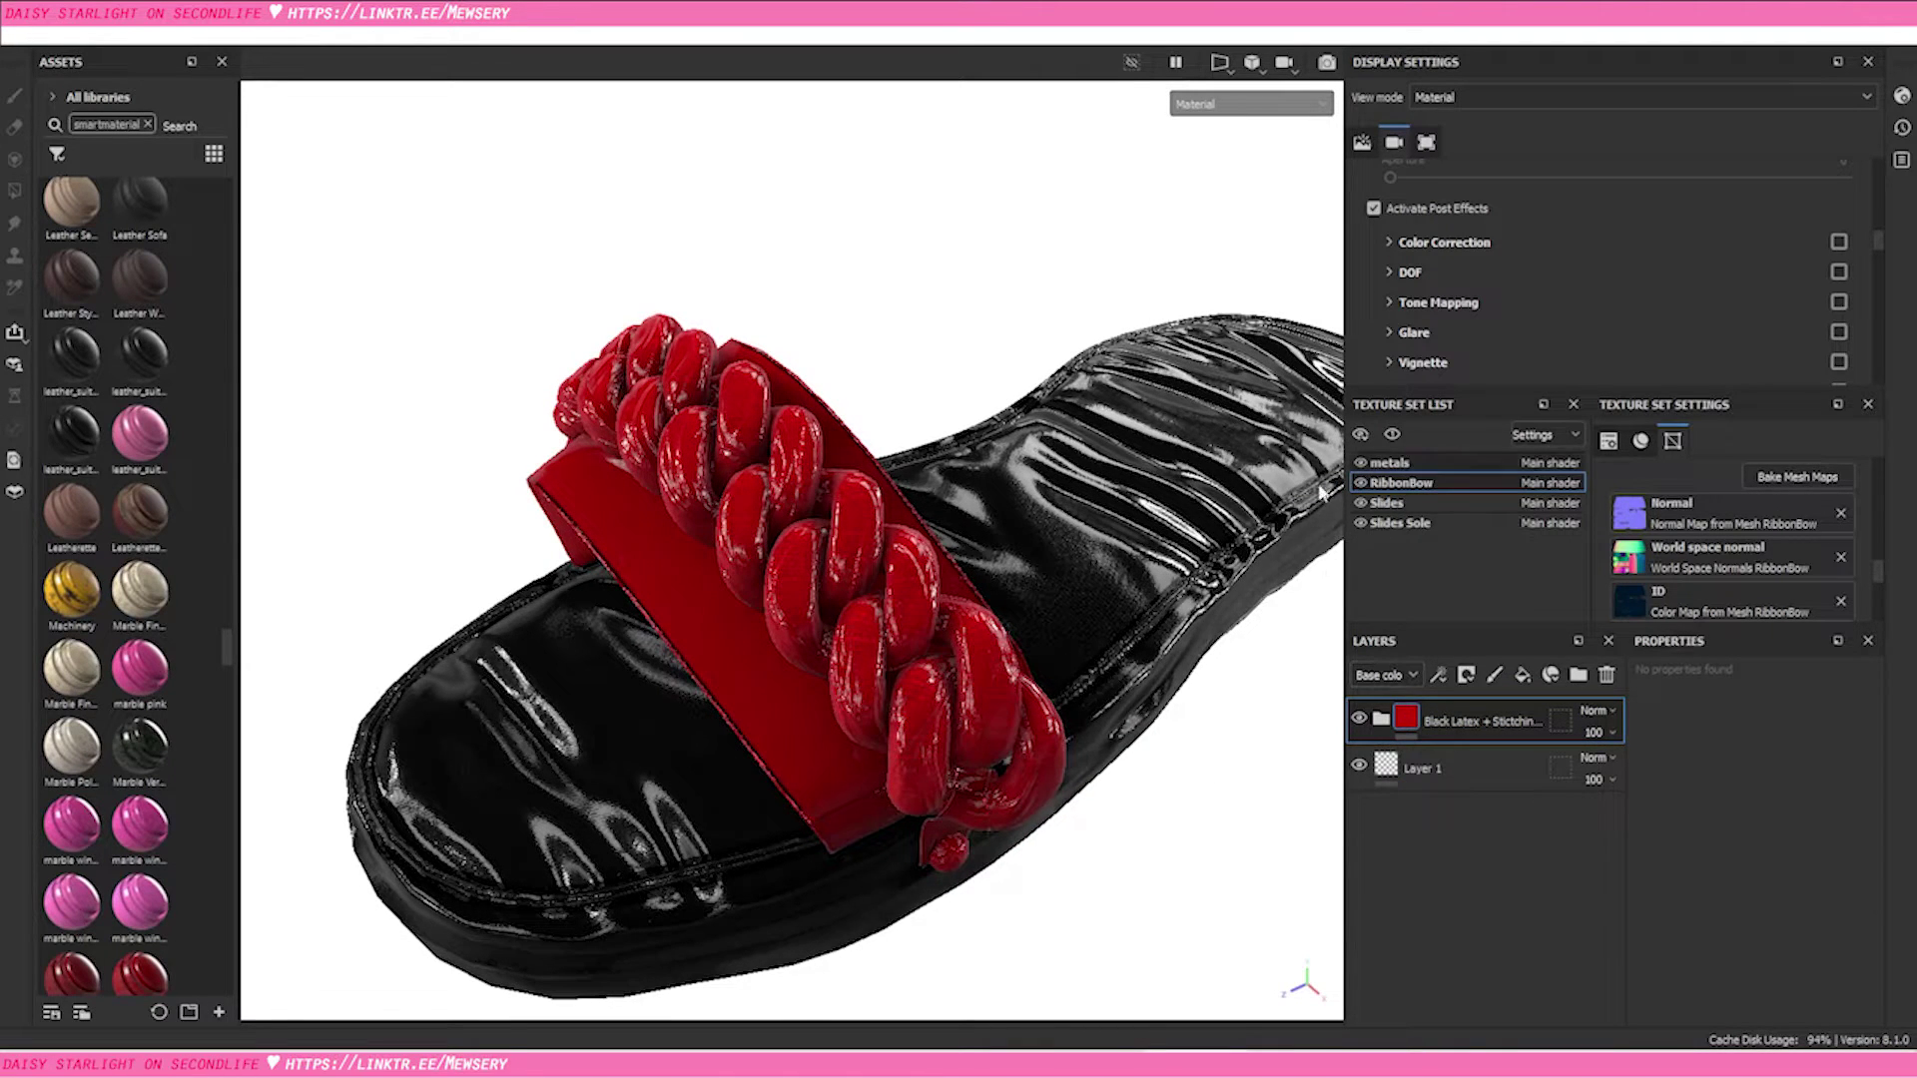
click(1390, 464)
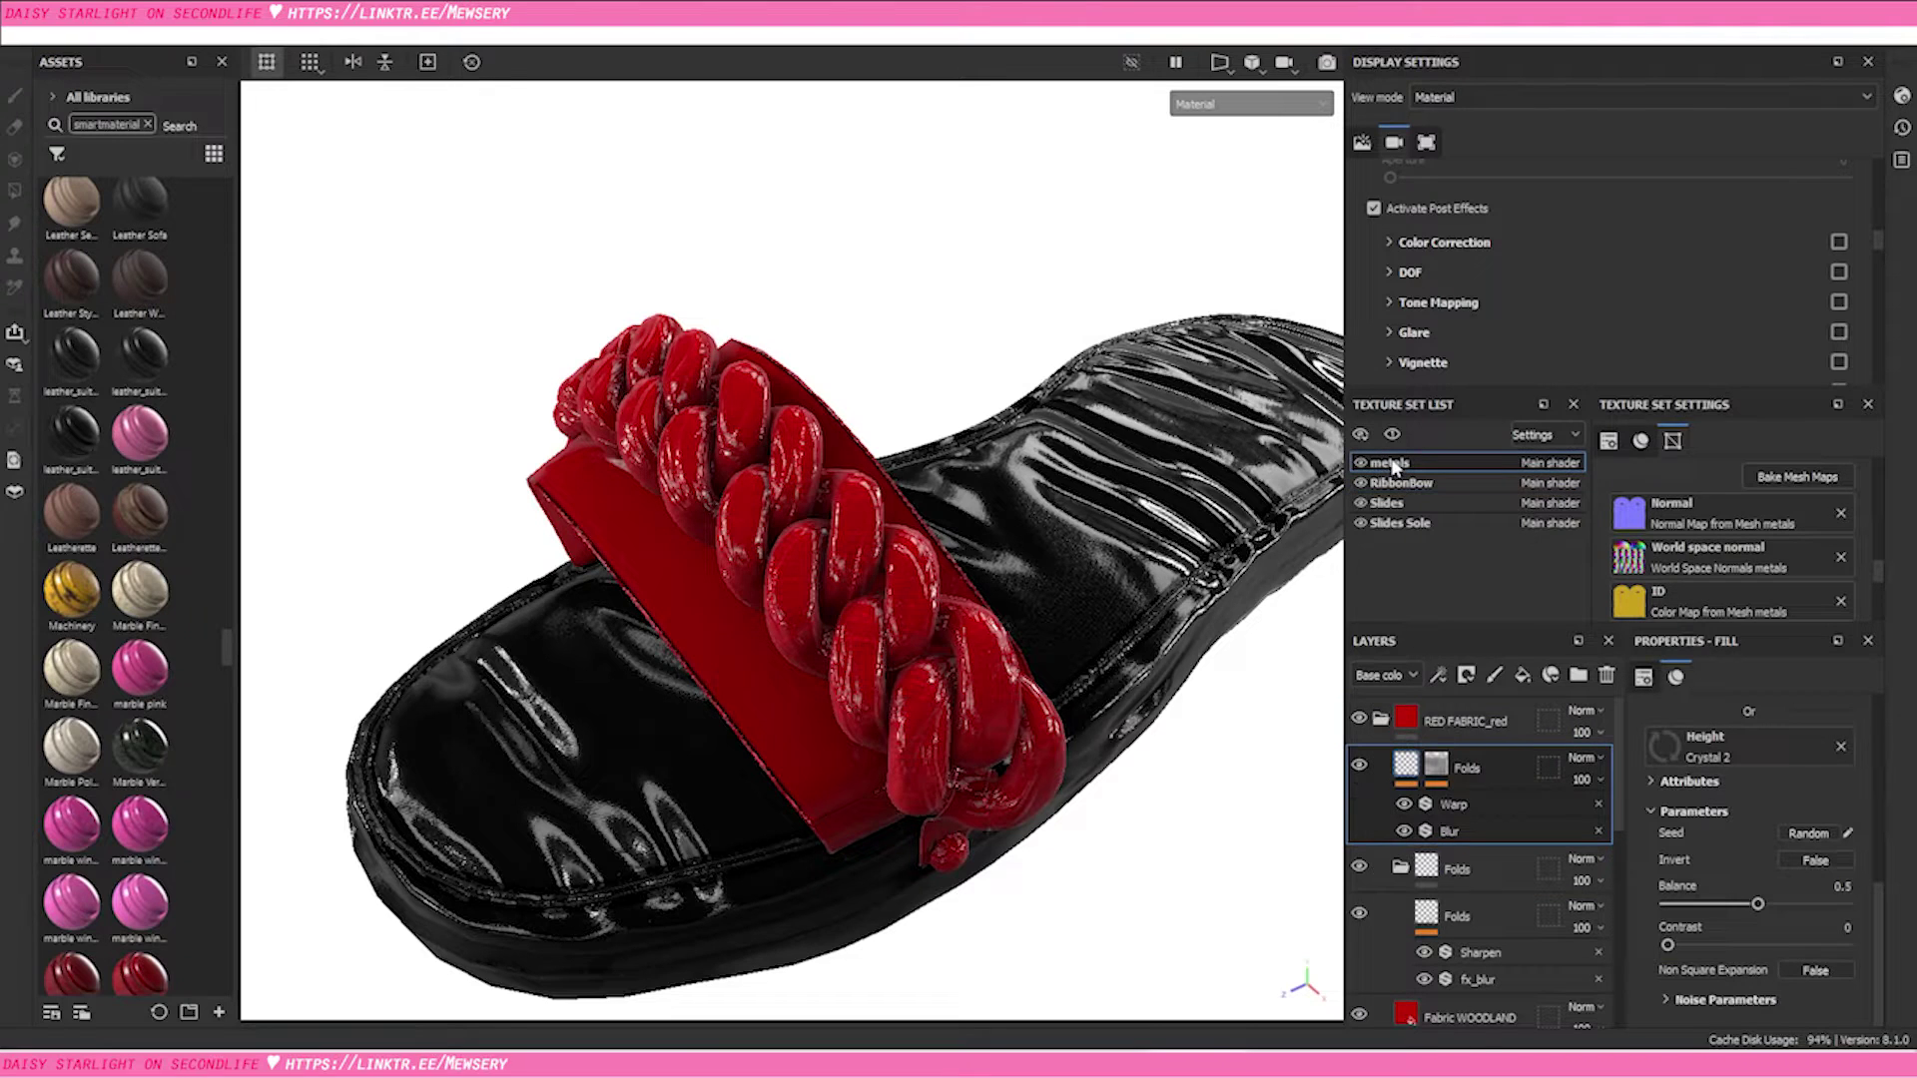
Collapse the RED FABRIC_red and Black Latex + Stitching layer folders in the metals texture set
click(1494, 719)
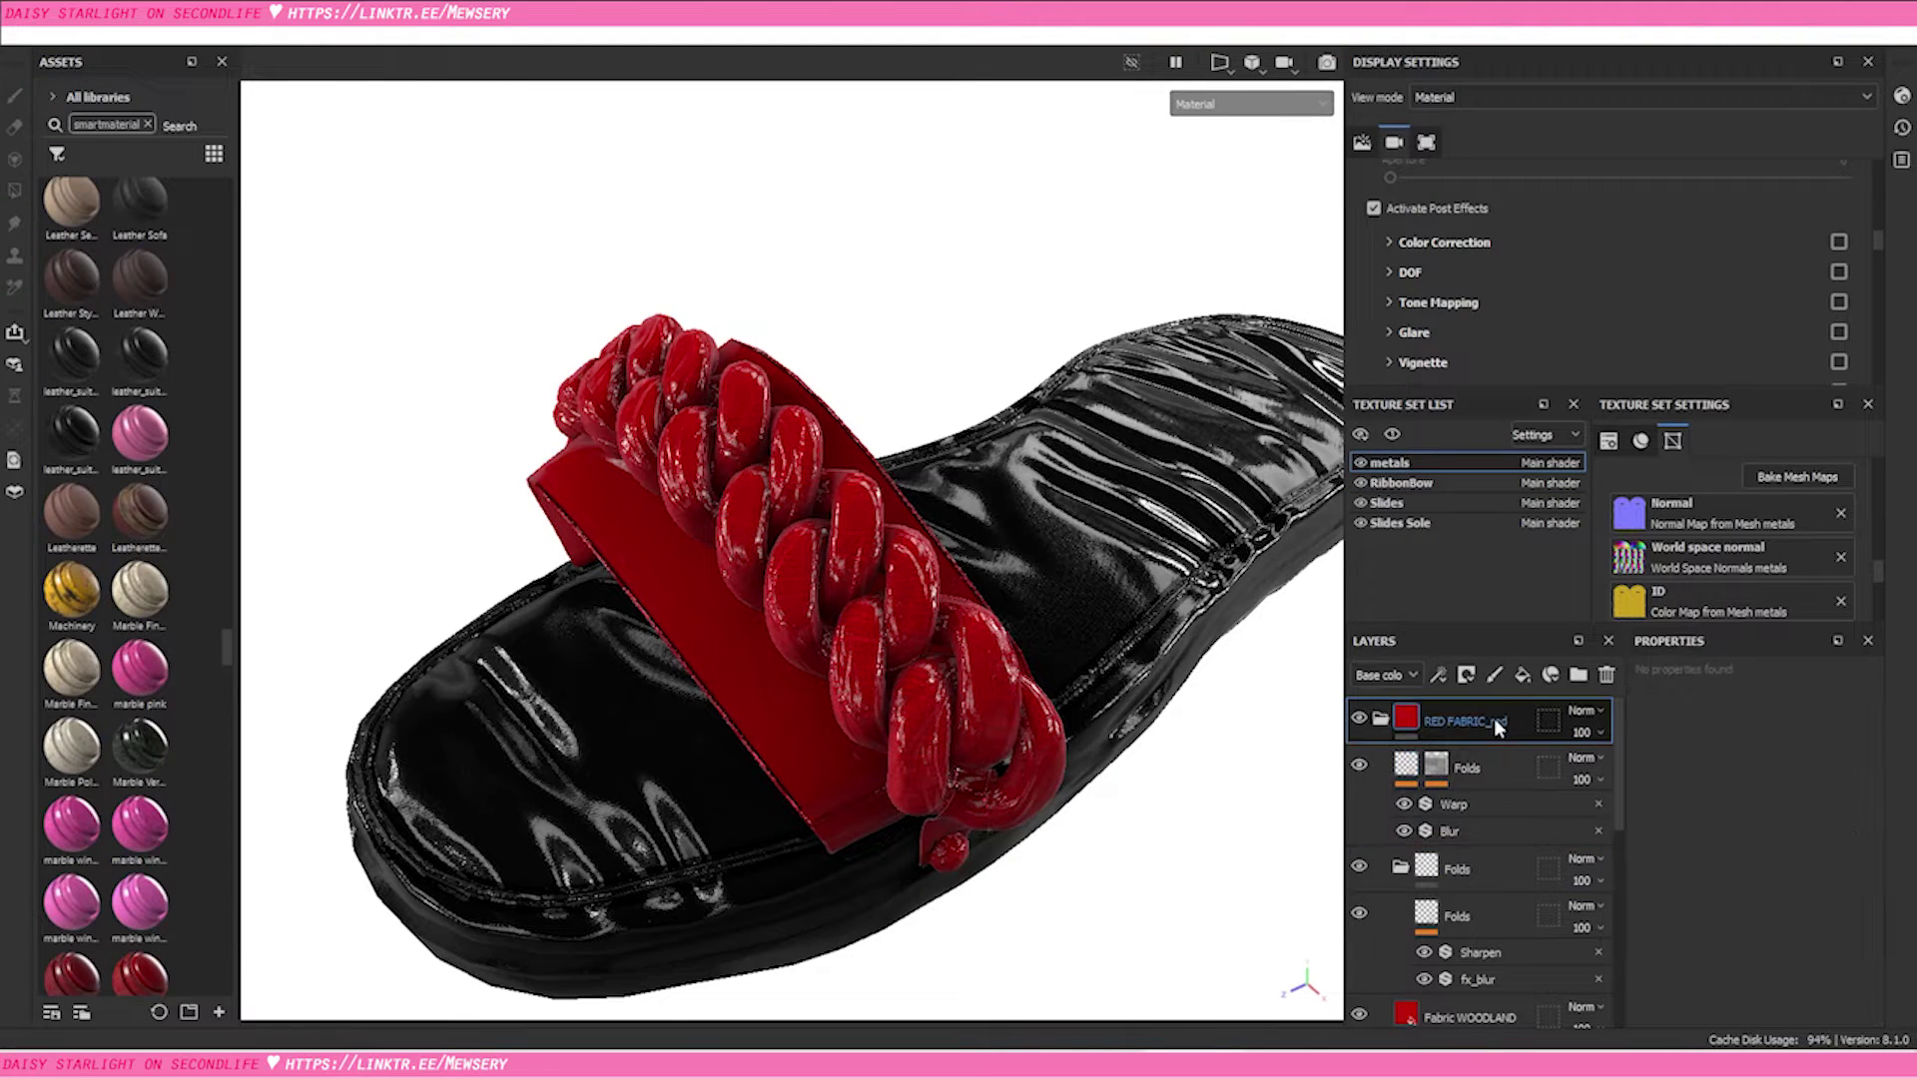
click(1380, 720)
click(1383, 767)
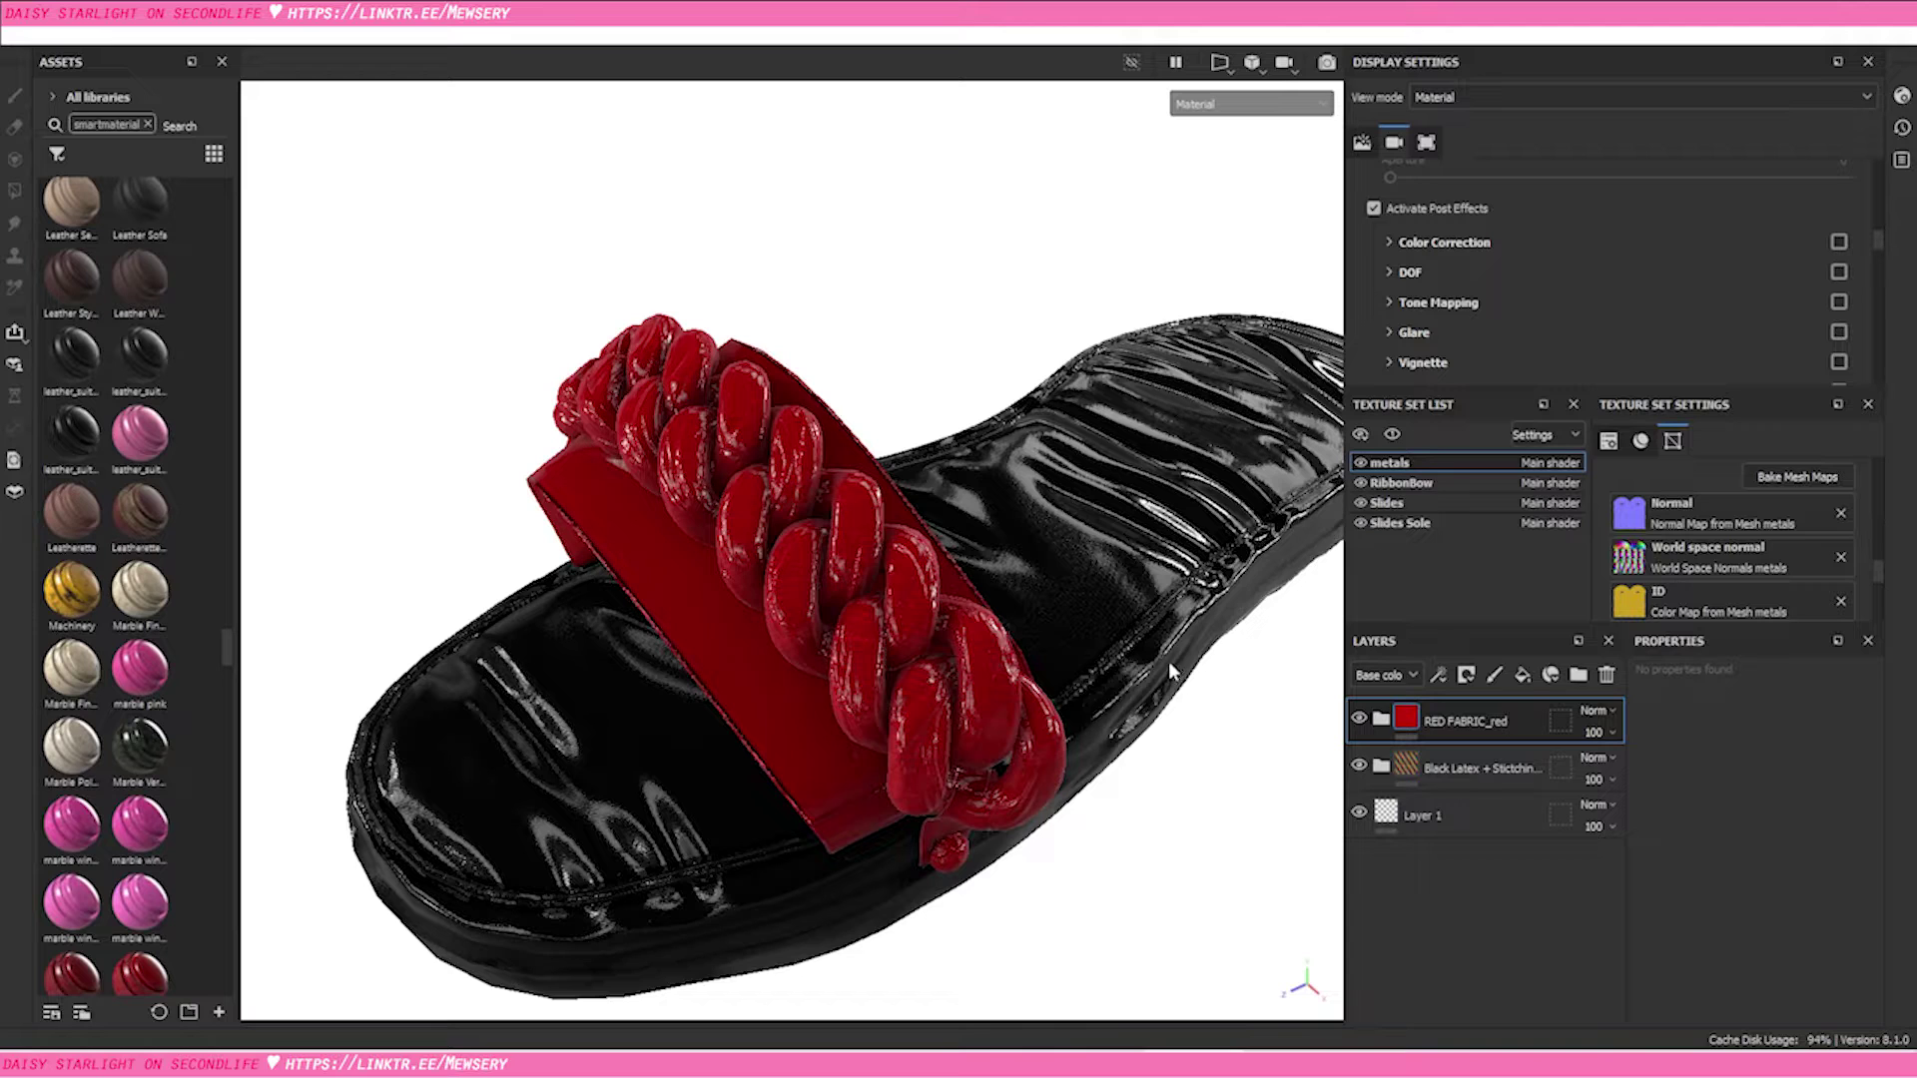
alt+drag(643, 614, 564, 607)
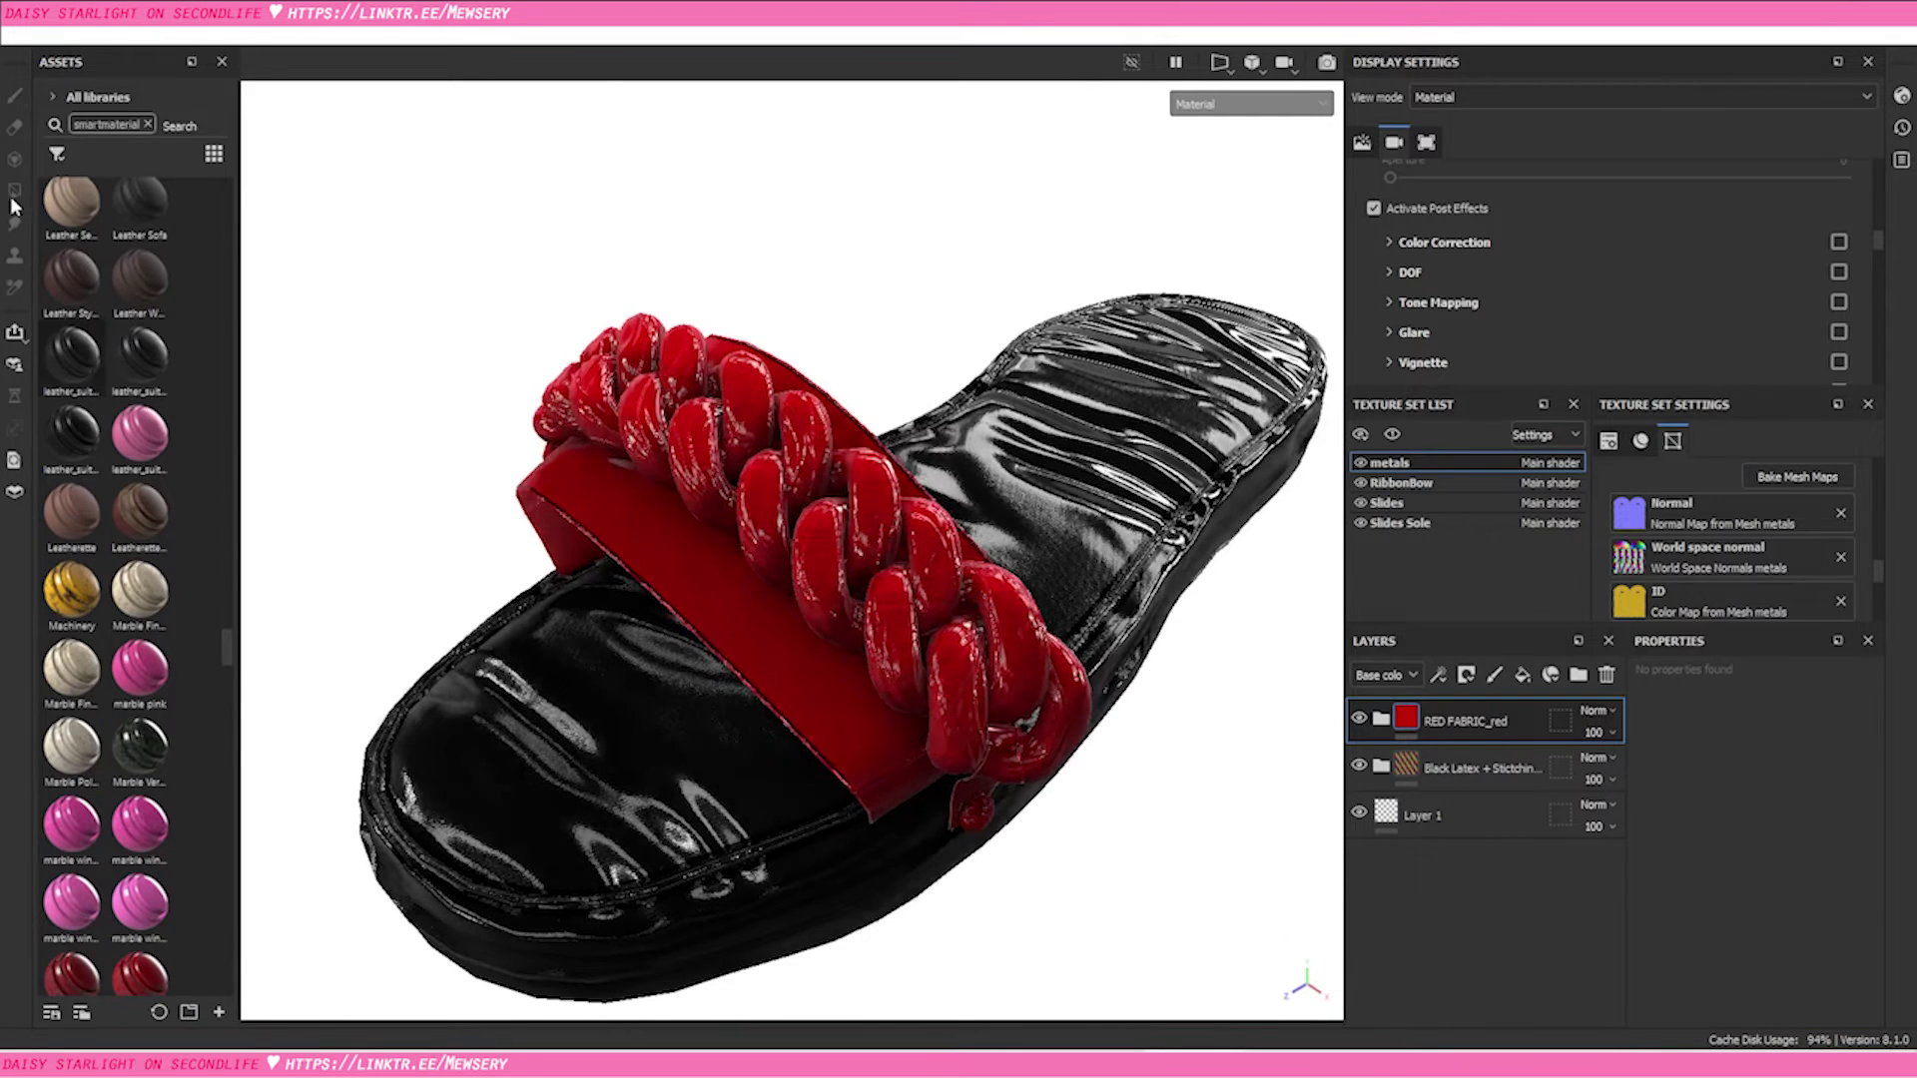
Limit the asset library to Your assets and browse the smart materials to the silk and silver presets
click(57, 154)
click(72, 200)
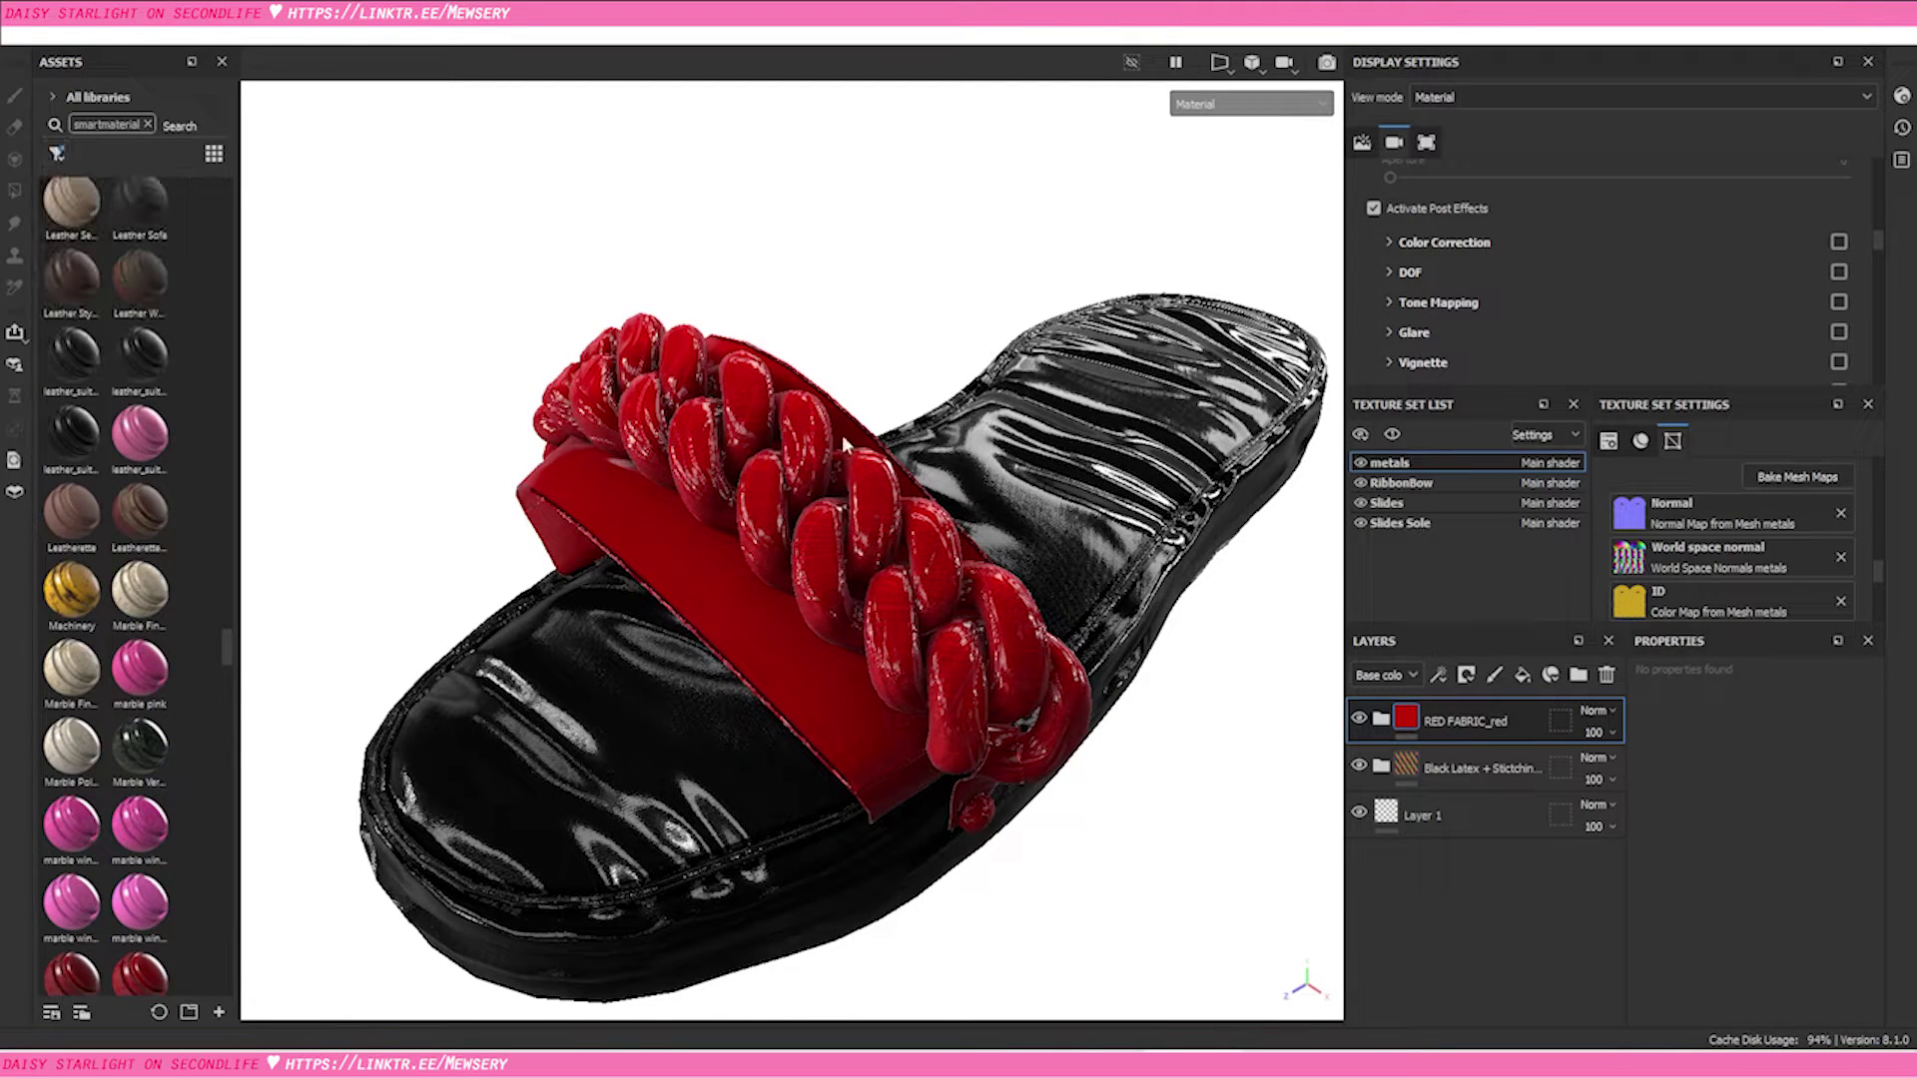
click(52, 97)
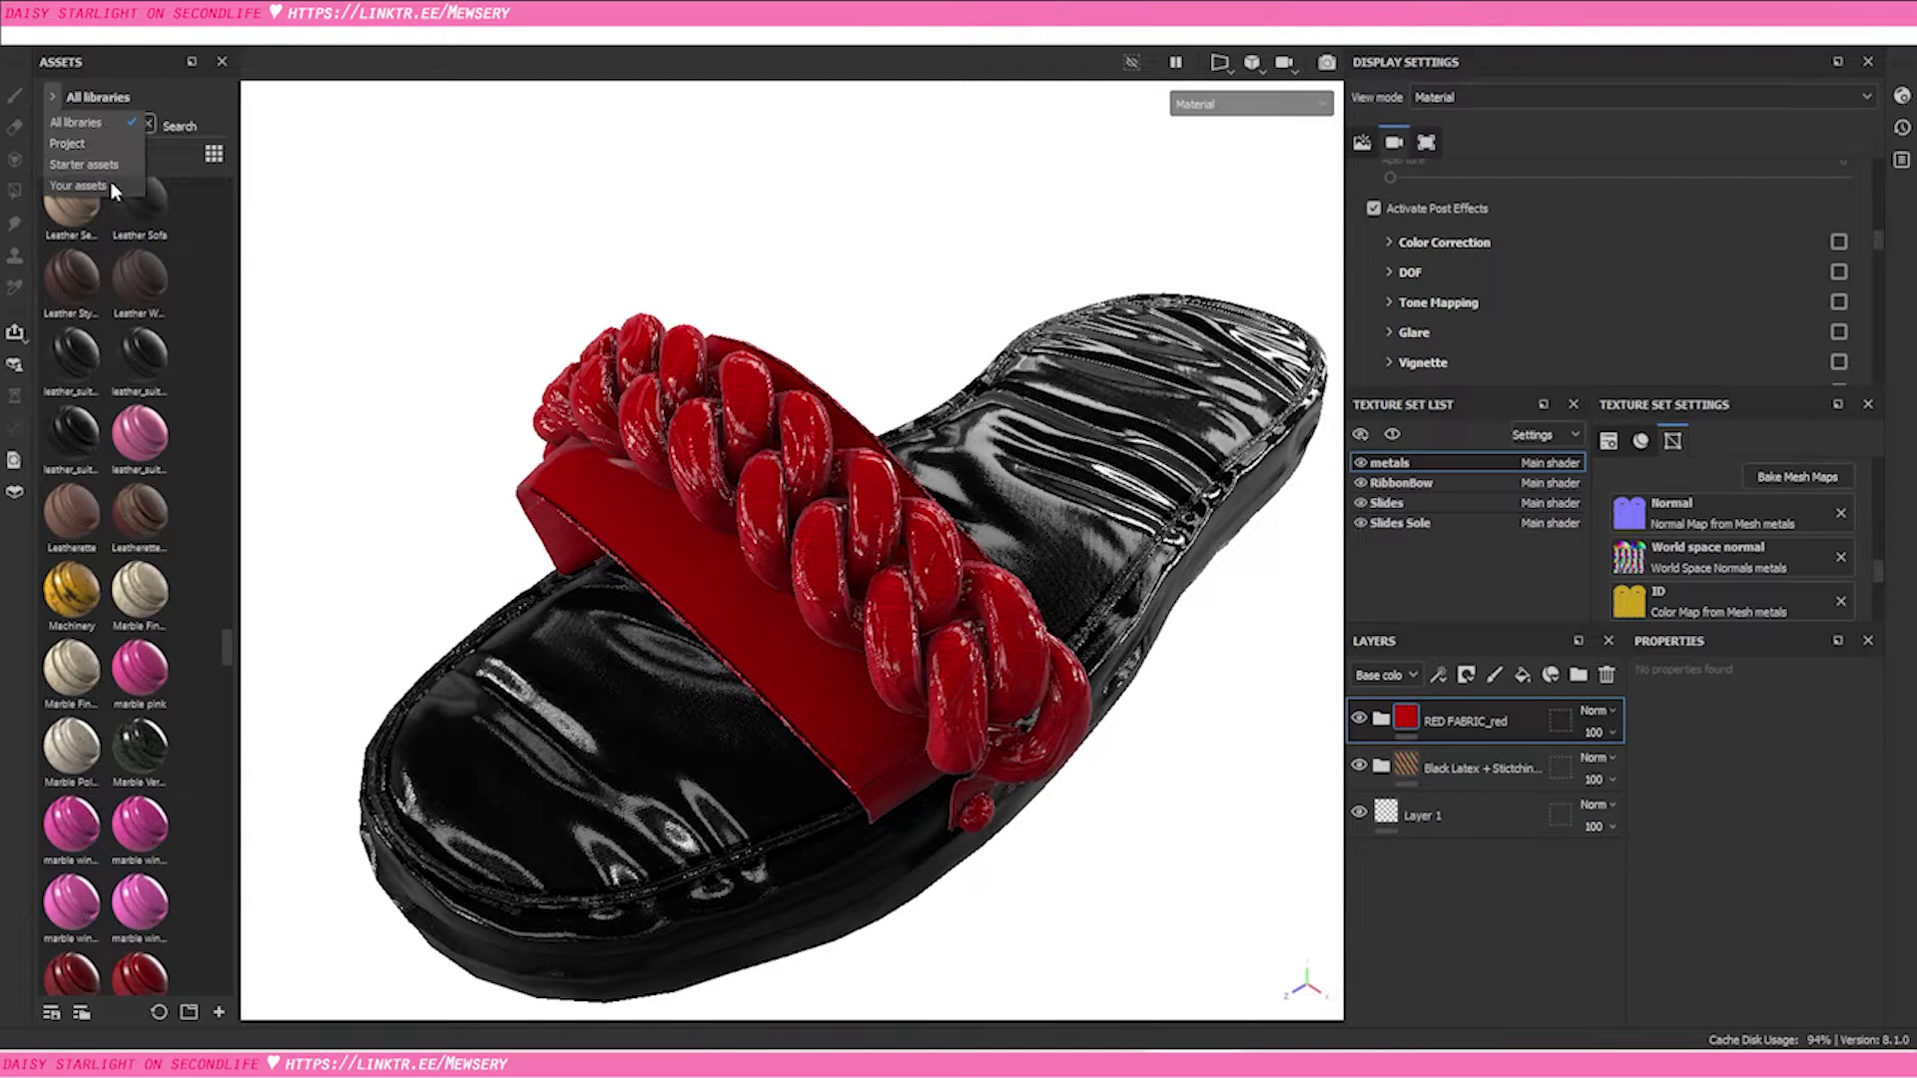
click(106, 185)
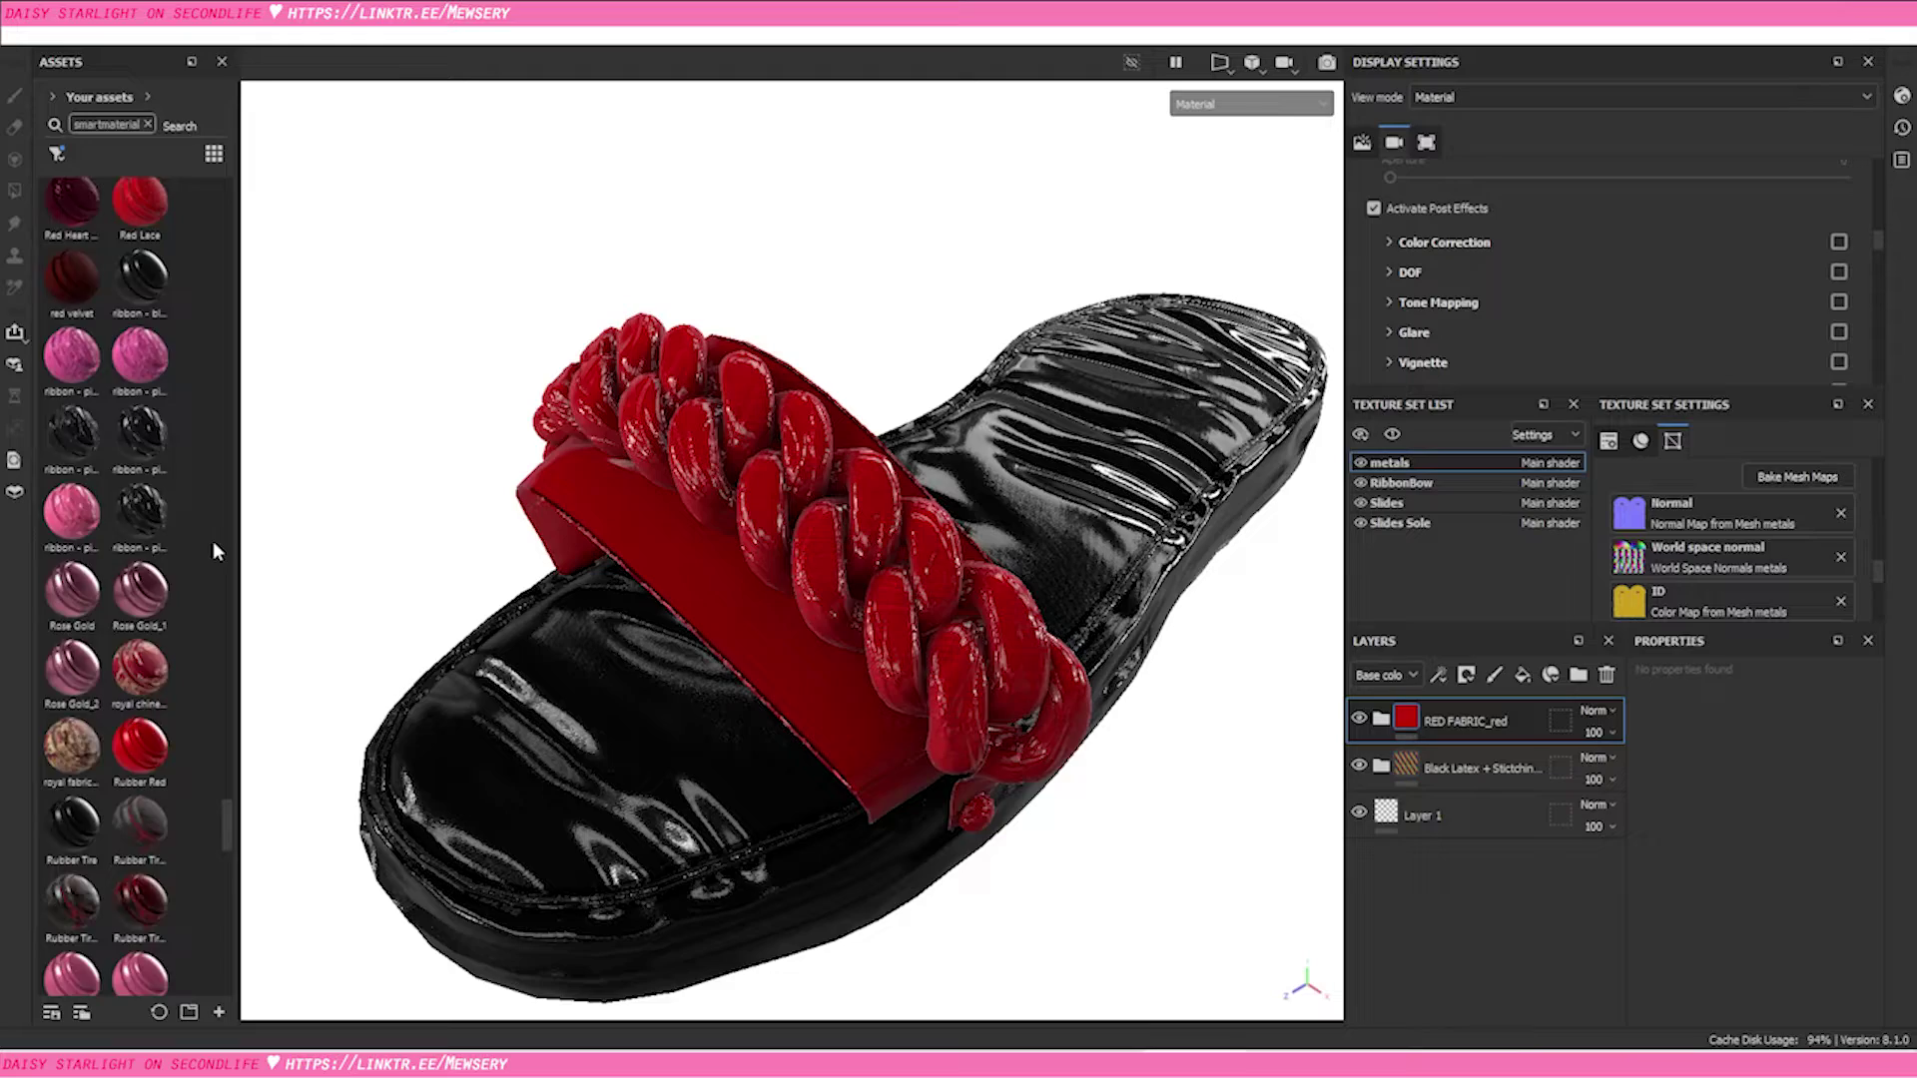
scroll(213, 551, down, 5)
scroll(269, 678, down, 3)
scroll(818, 711, up, 4)
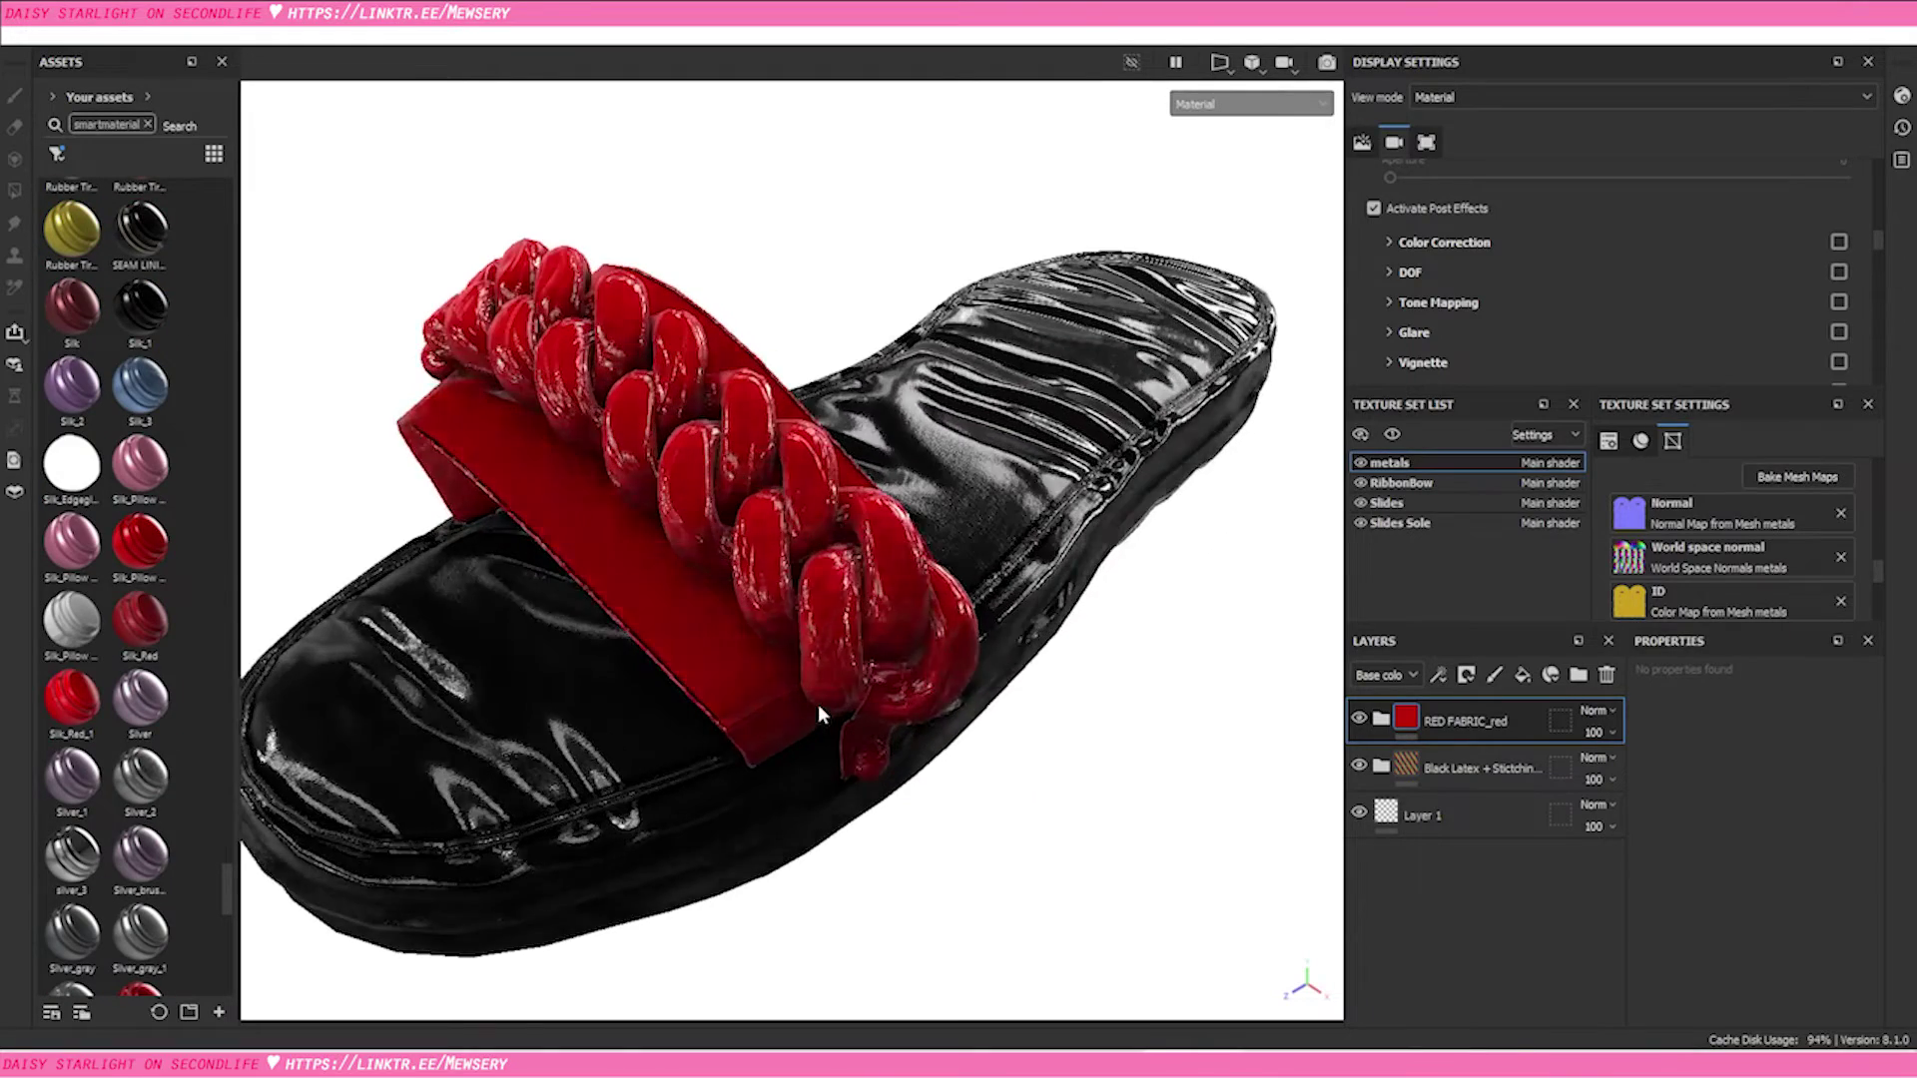
Examine the red fabric on the braided chain and the glossy strap up close, from both sides and above
scroll(818, 704, up, 2)
scroll(818, 704, down, 5)
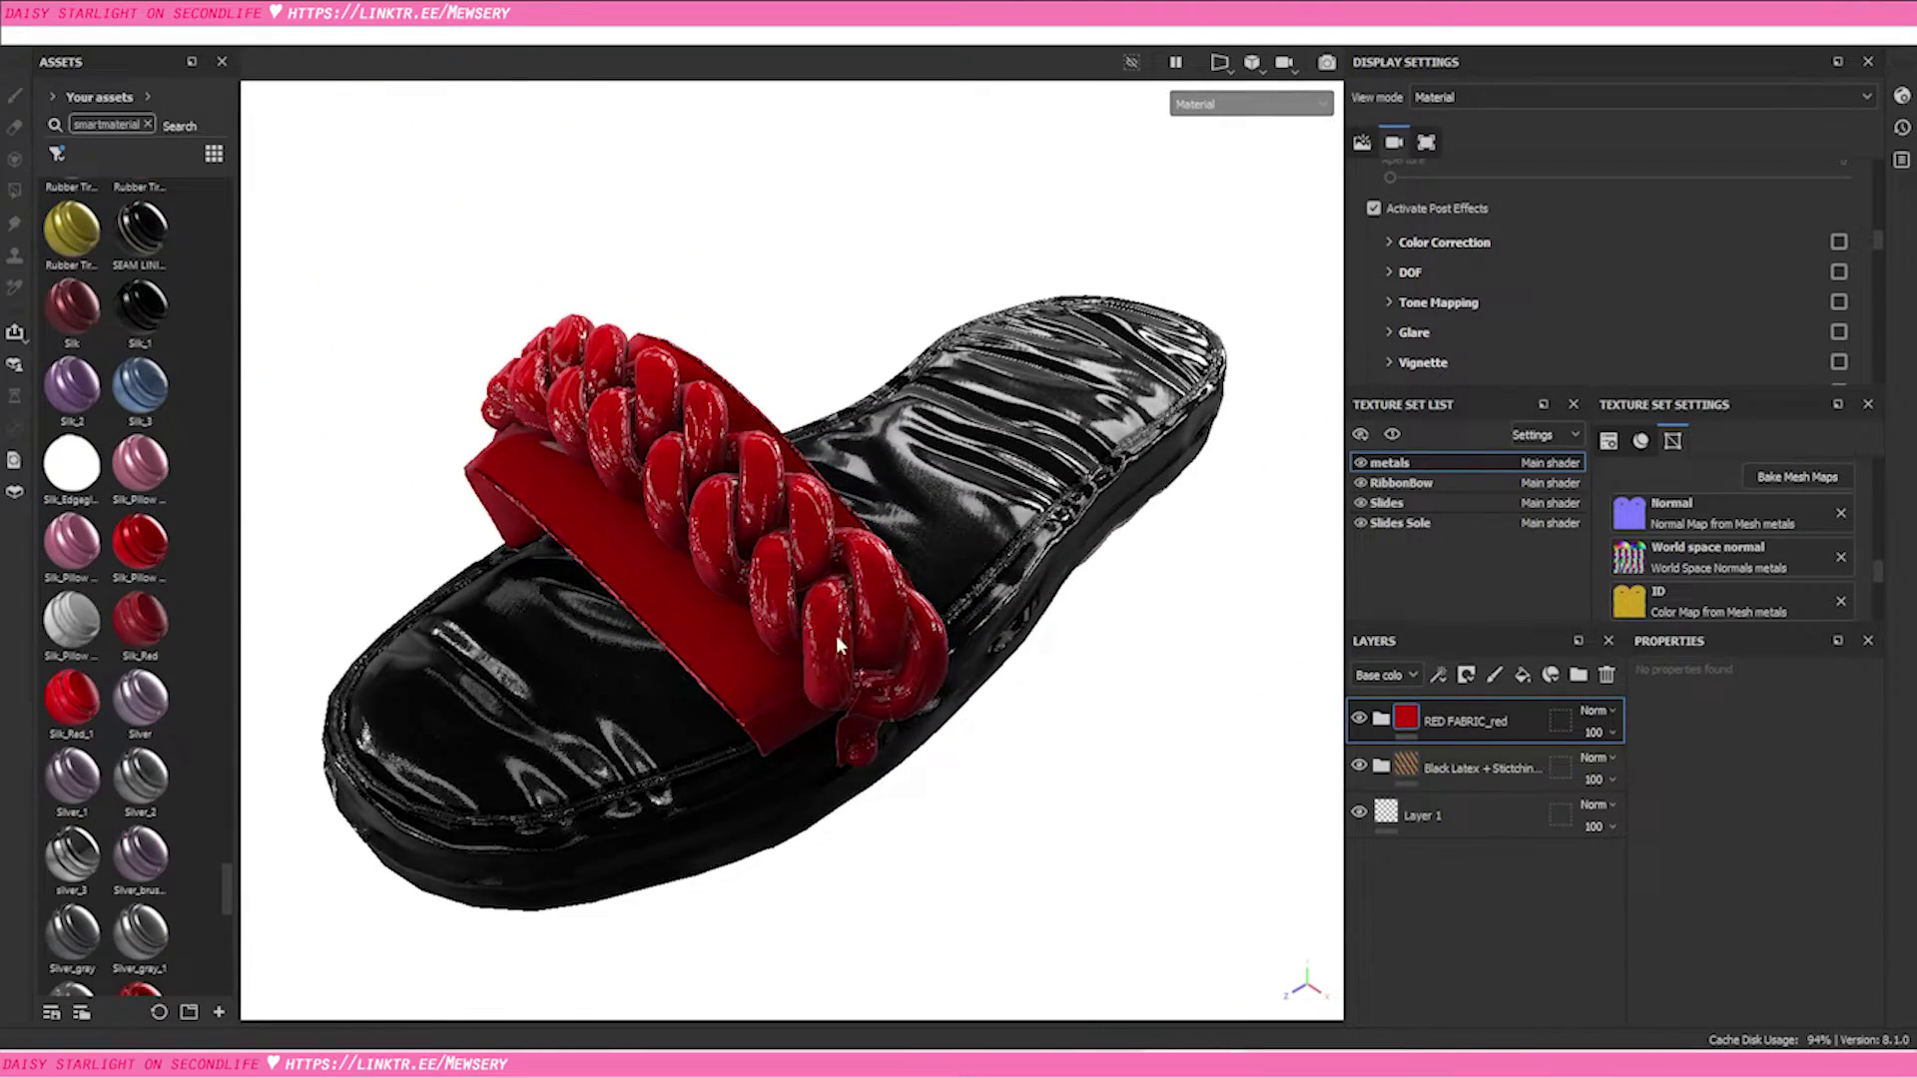
scroll(776, 477, up, 4)
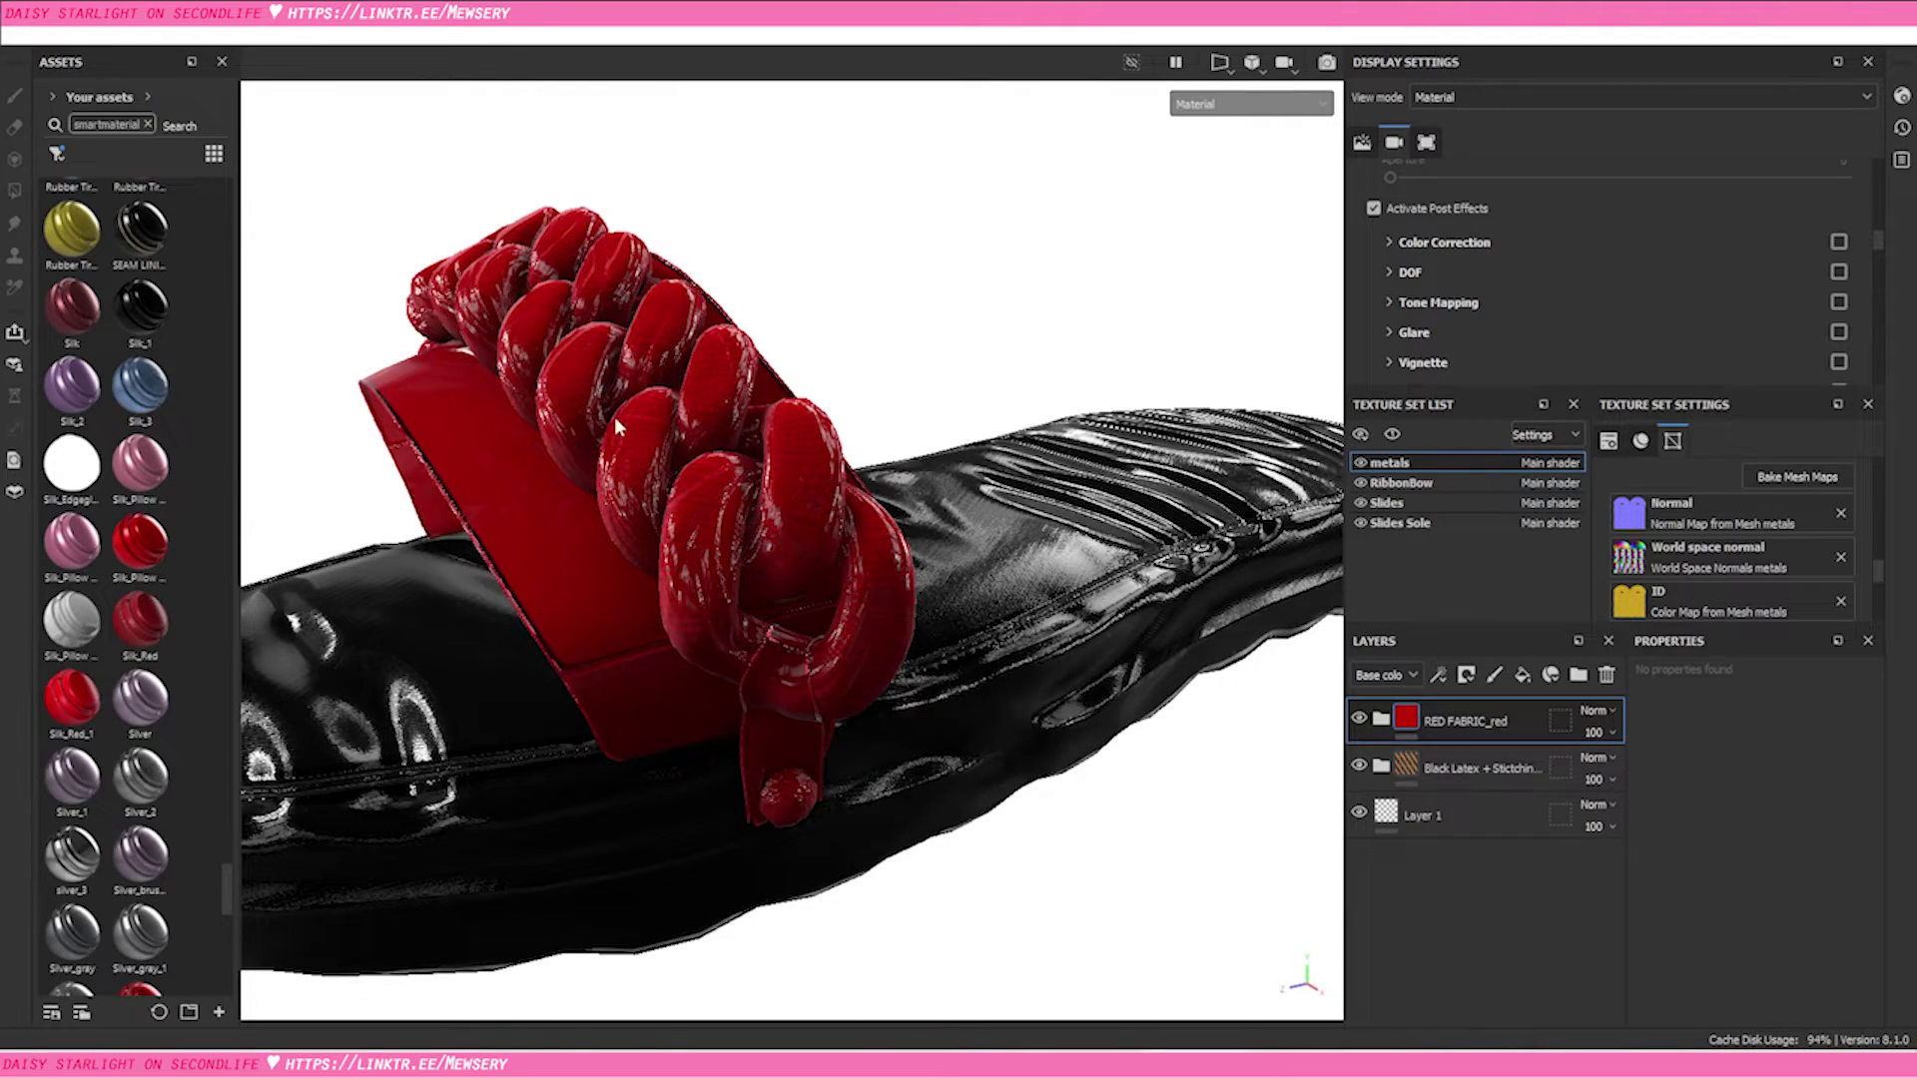
alt+drag(626, 424, 621, 487)
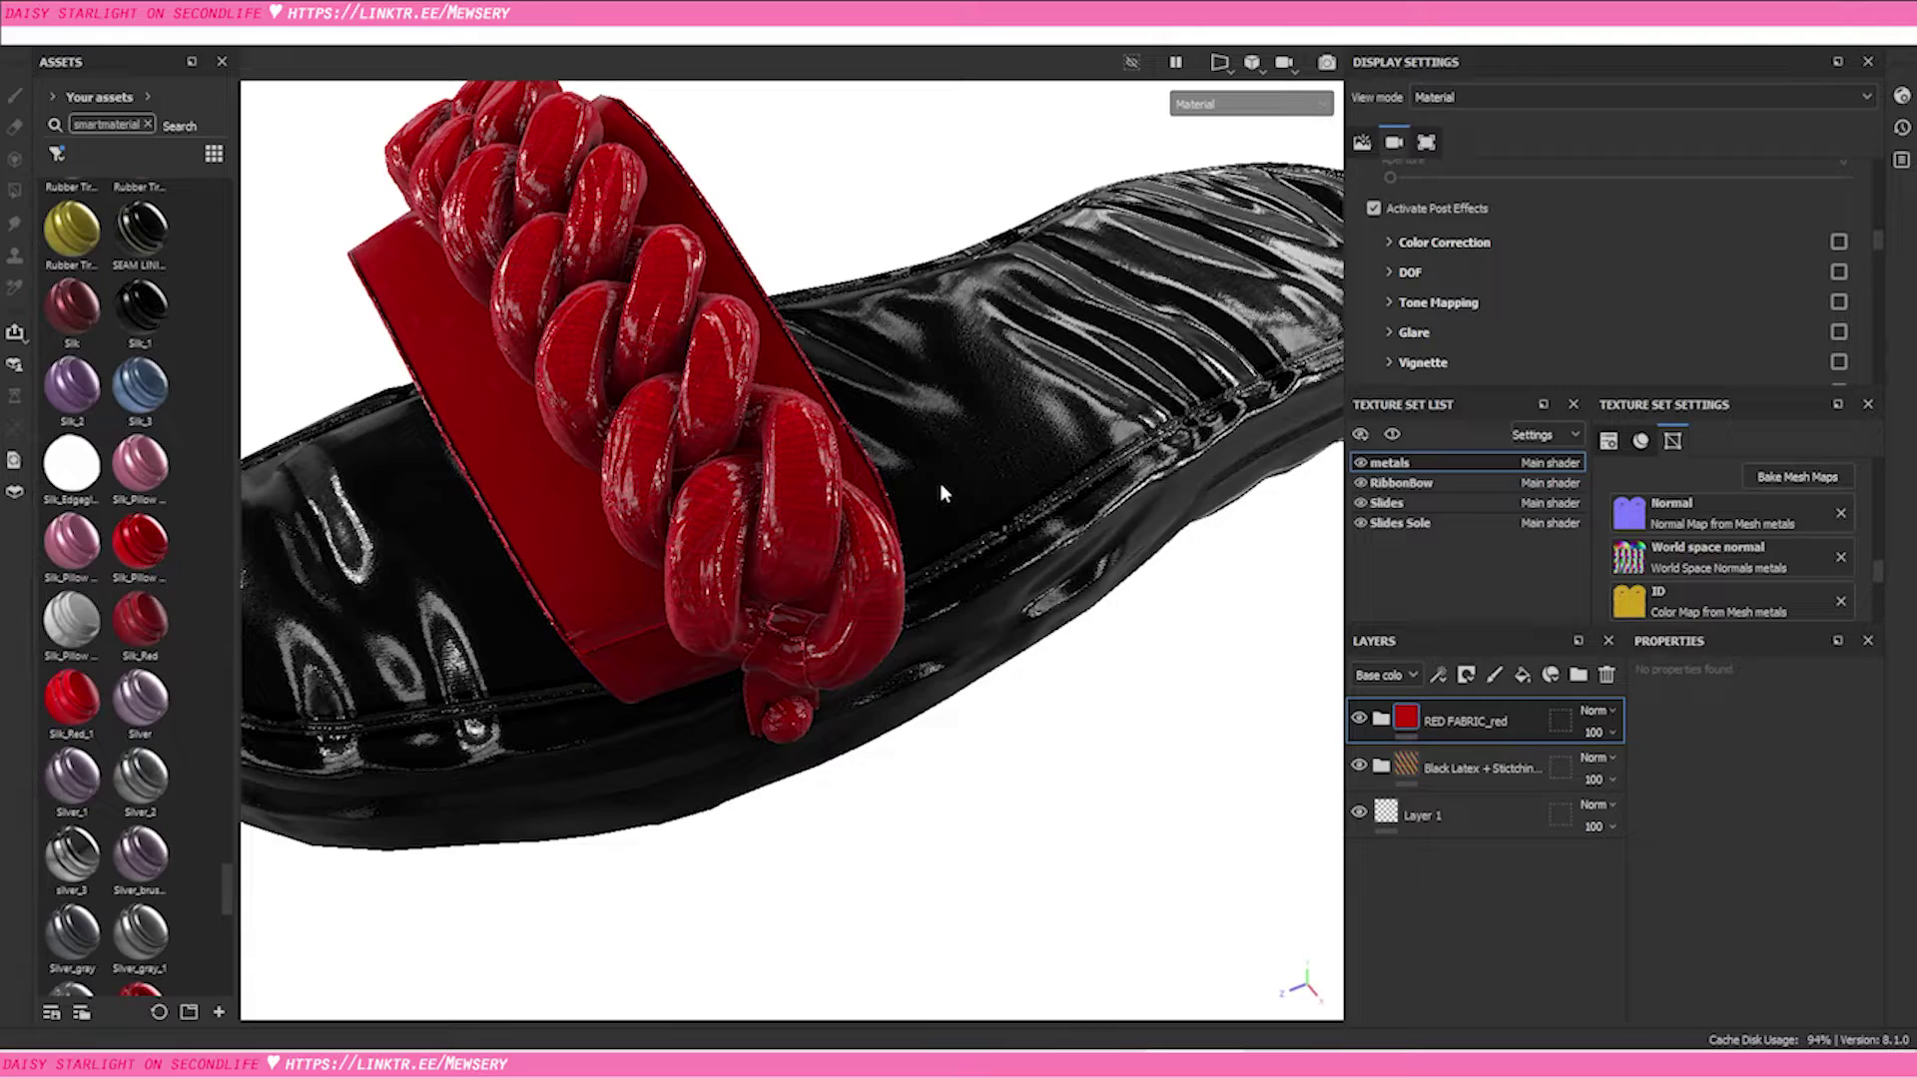
alt+drag(966, 531, 973, 423)
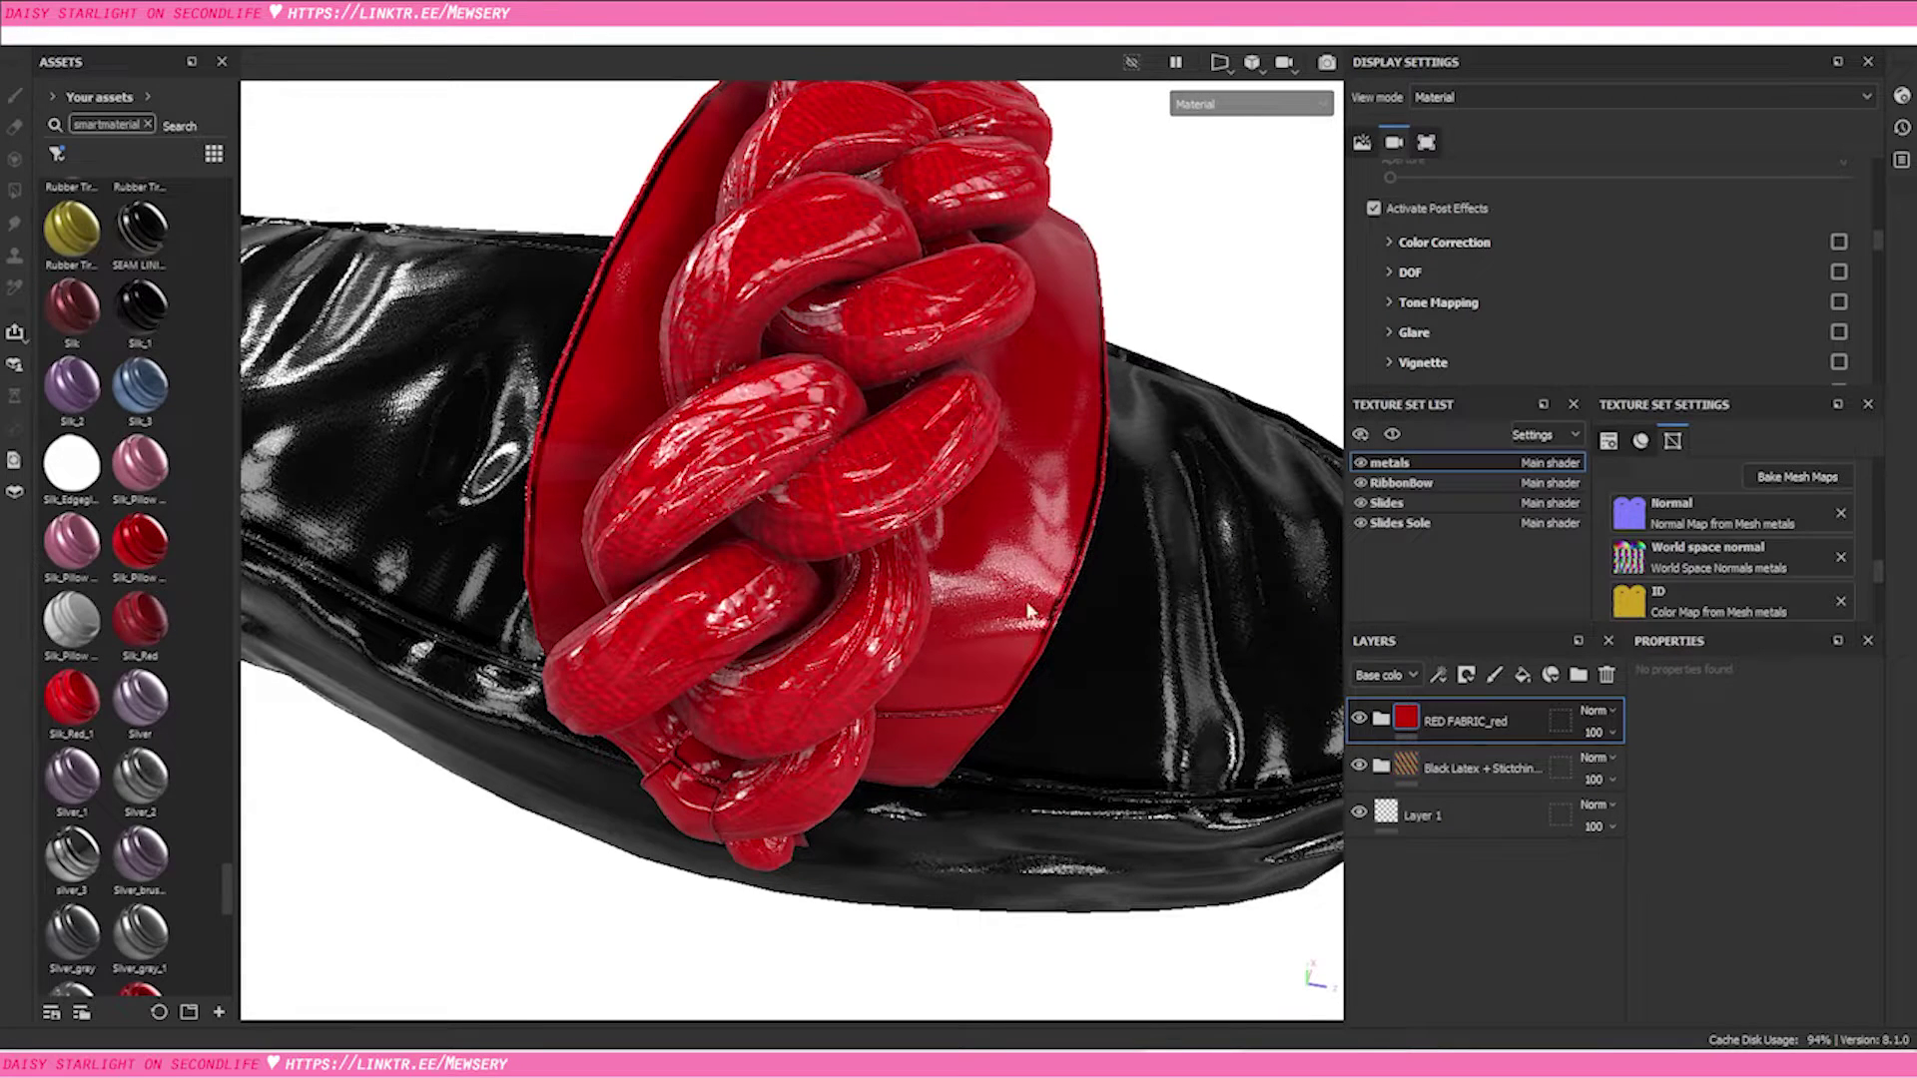
alt+drag(1191, 817, 1018, 430)
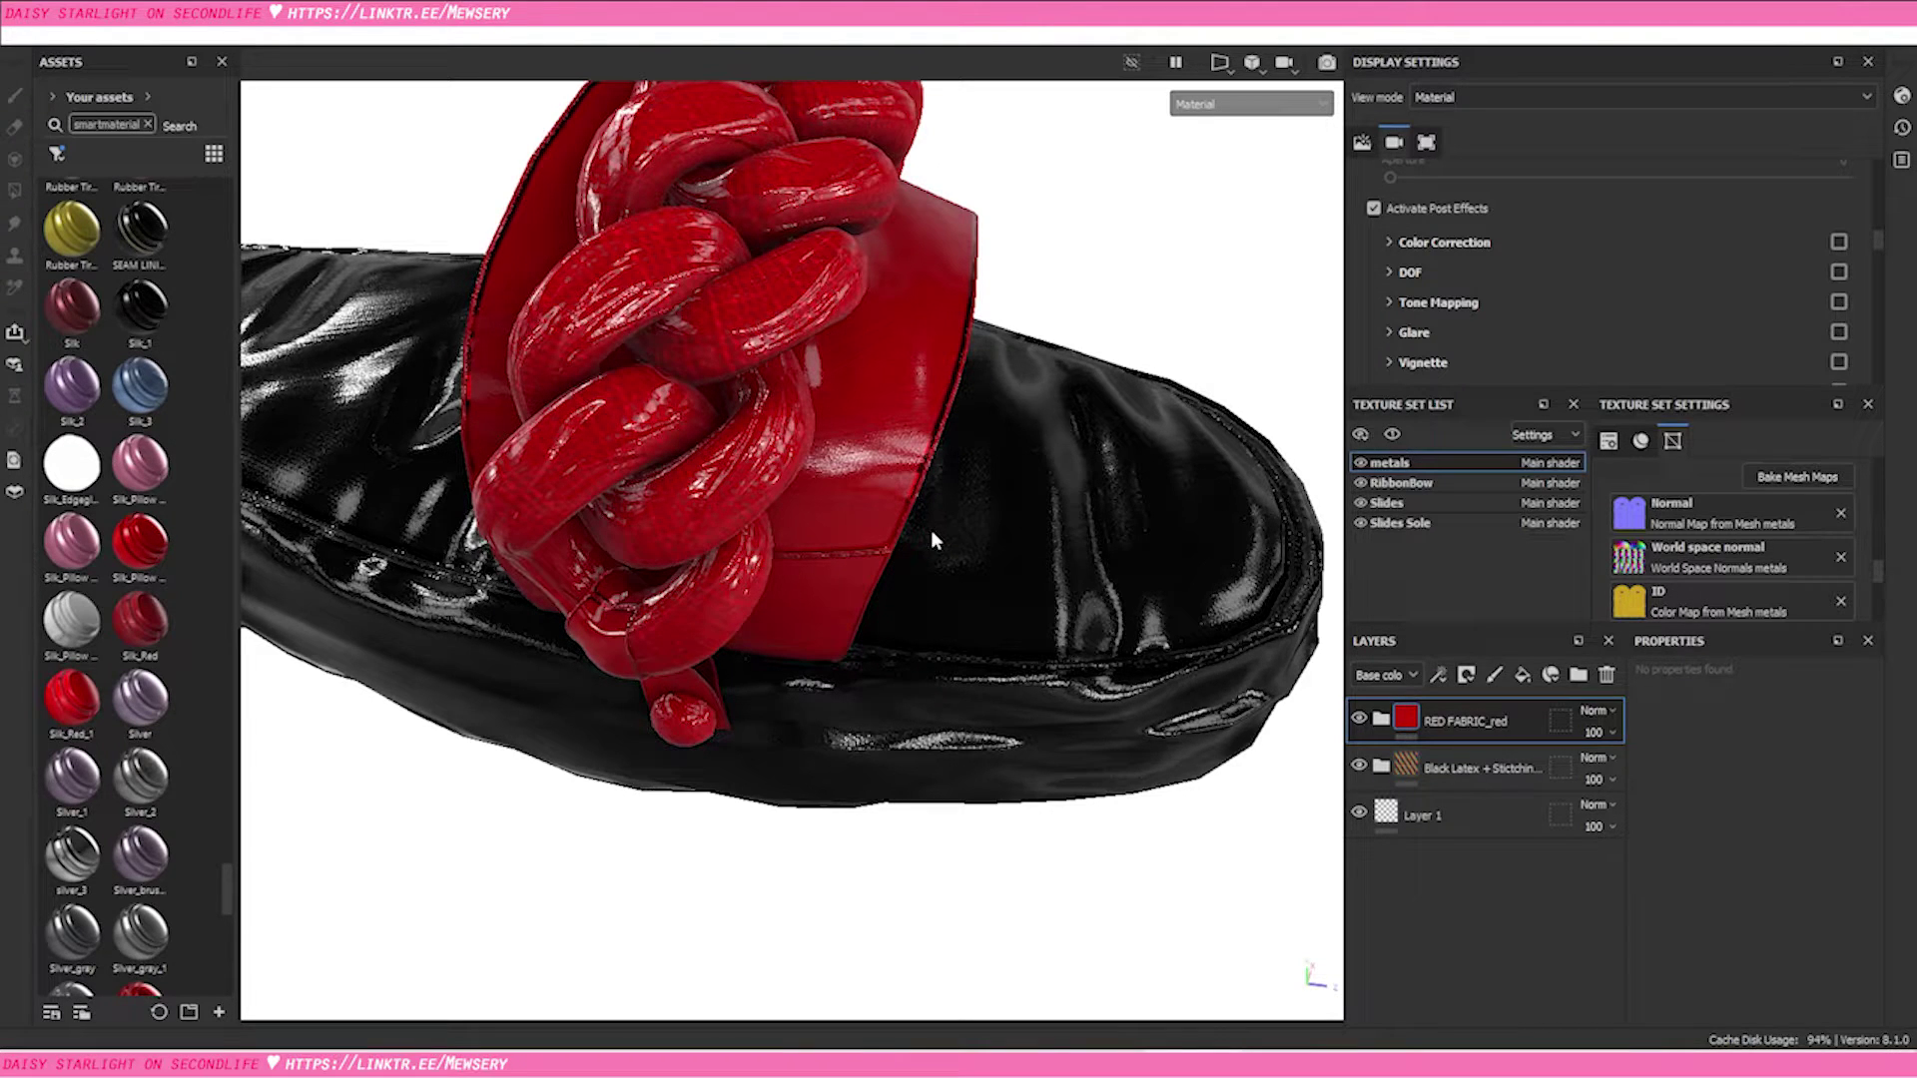
alt+drag(947, 518, 1003, 539)
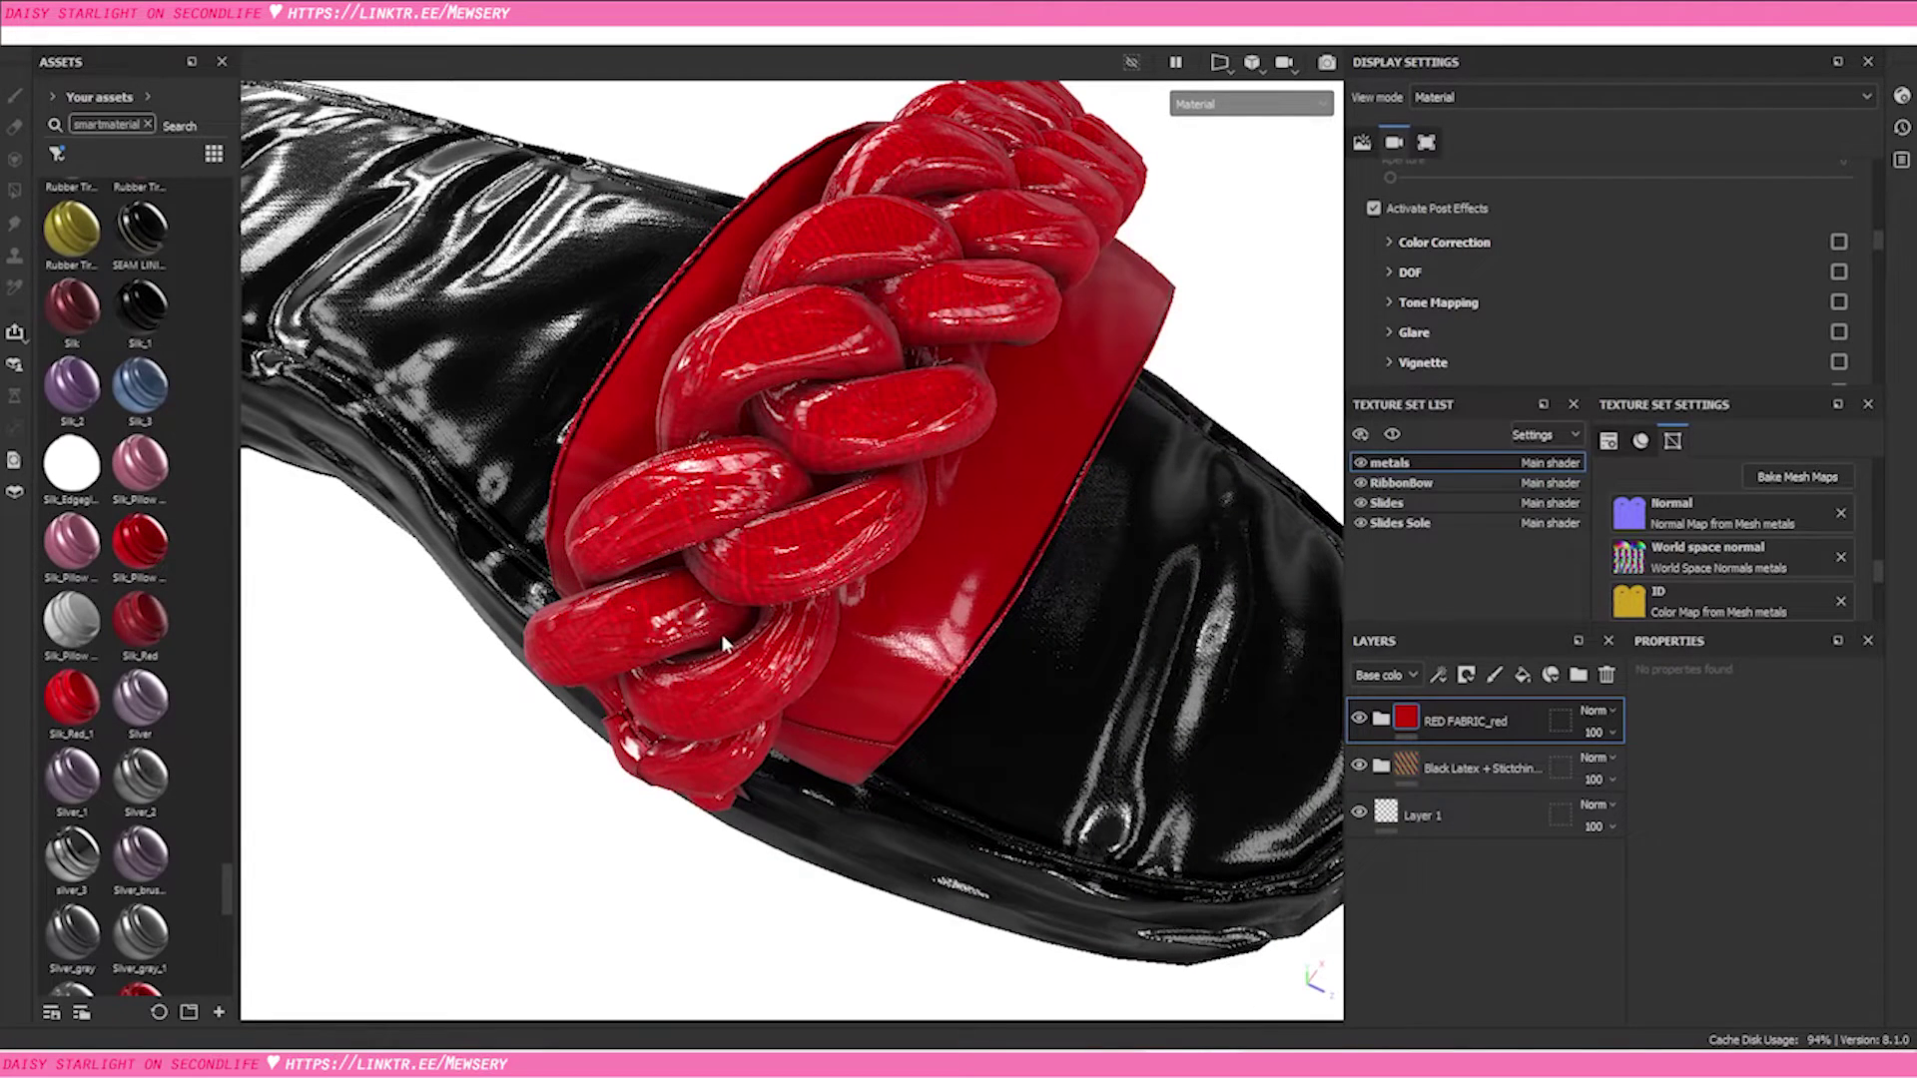
Try the Silk_Red smart material on the strap's RibbonBow texture set and delete its layer folder
drag(150, 611, 607, 398)
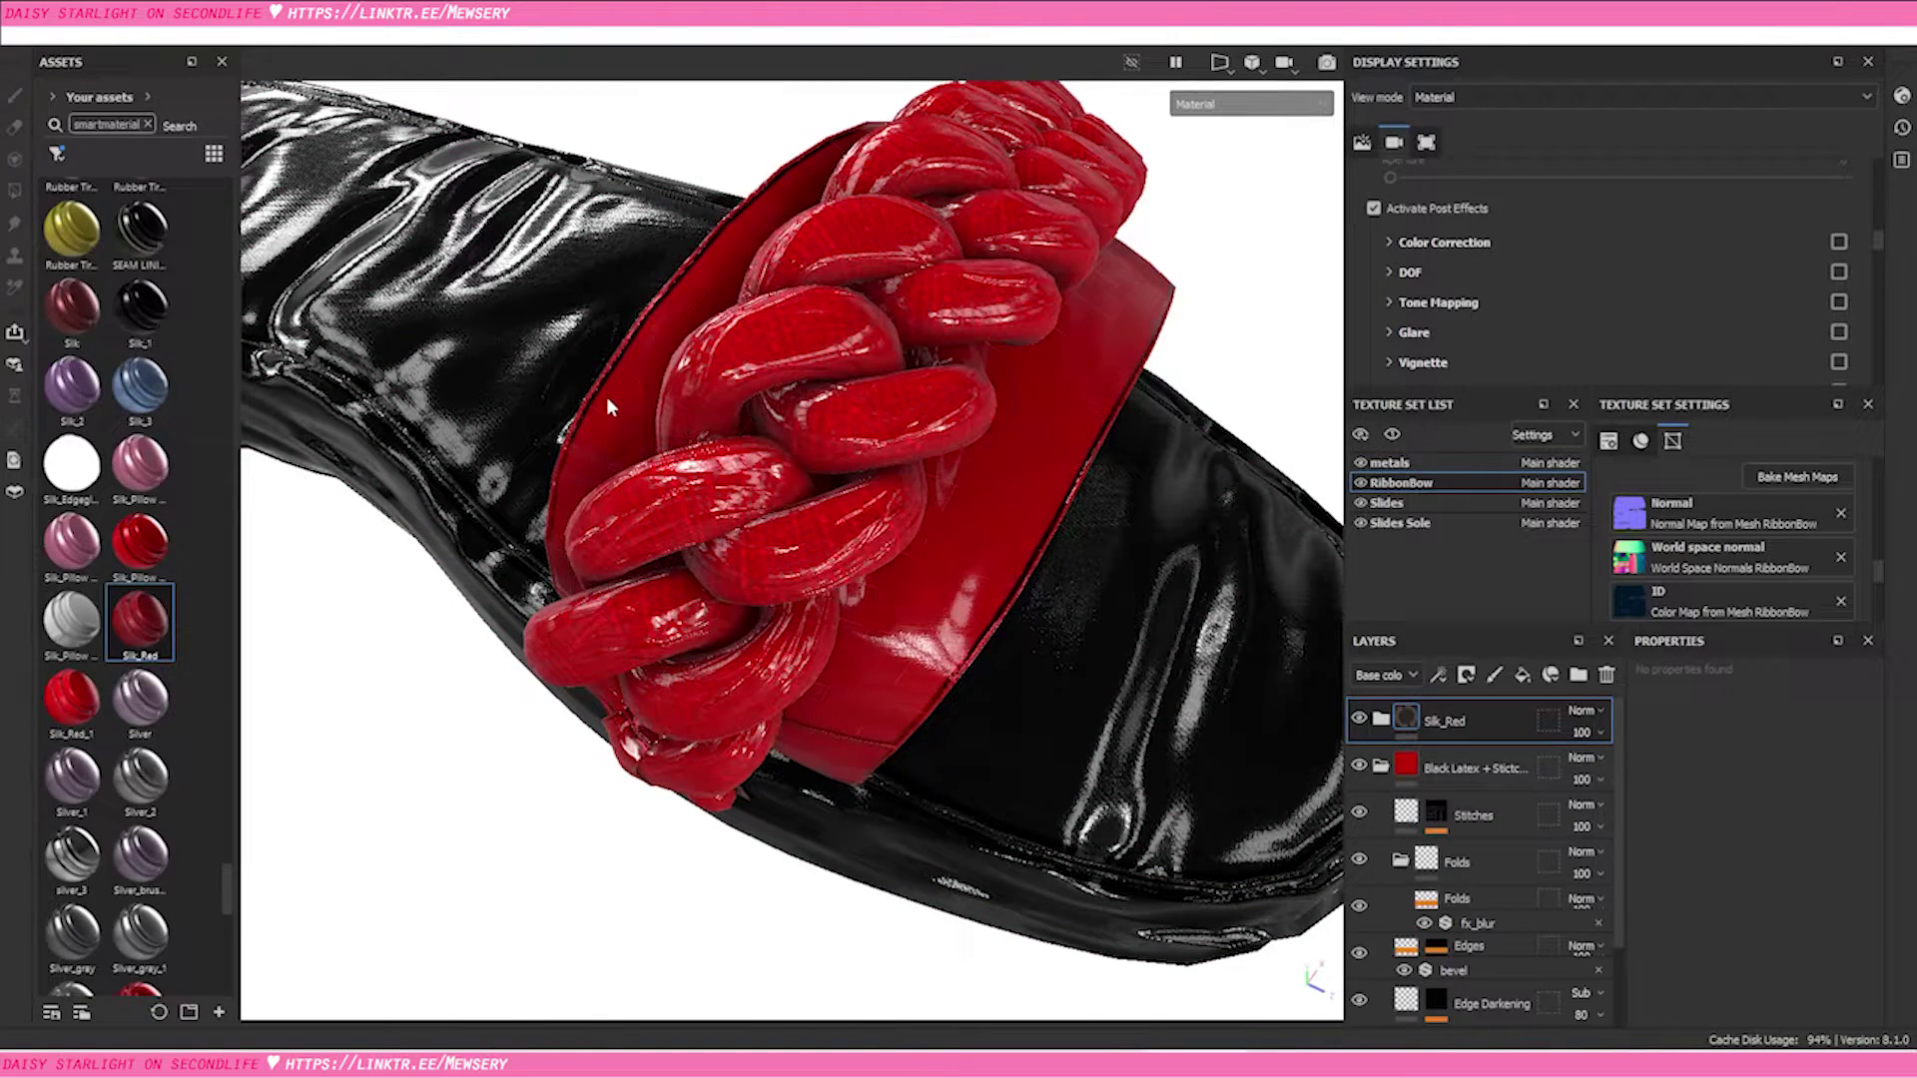
alt+drag(1138, 603, 1057, 425)
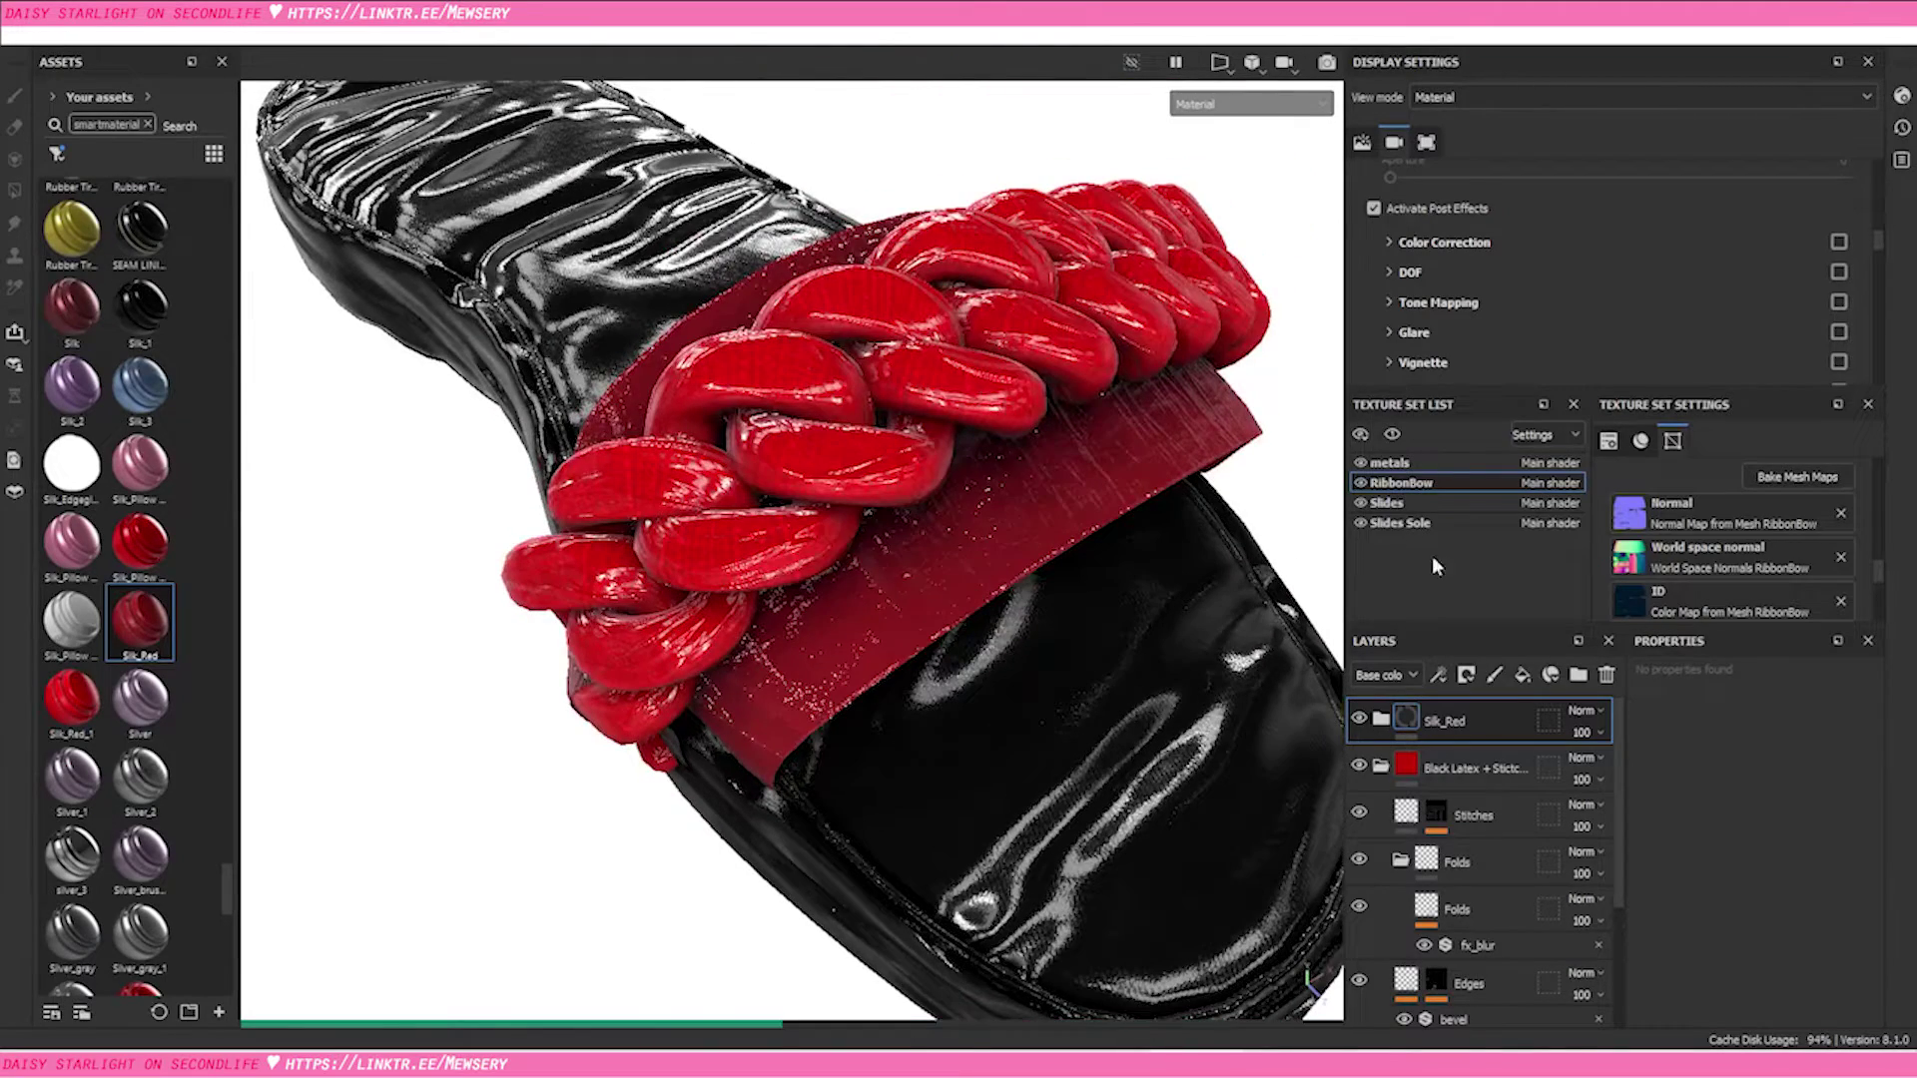
click(1606, 676)
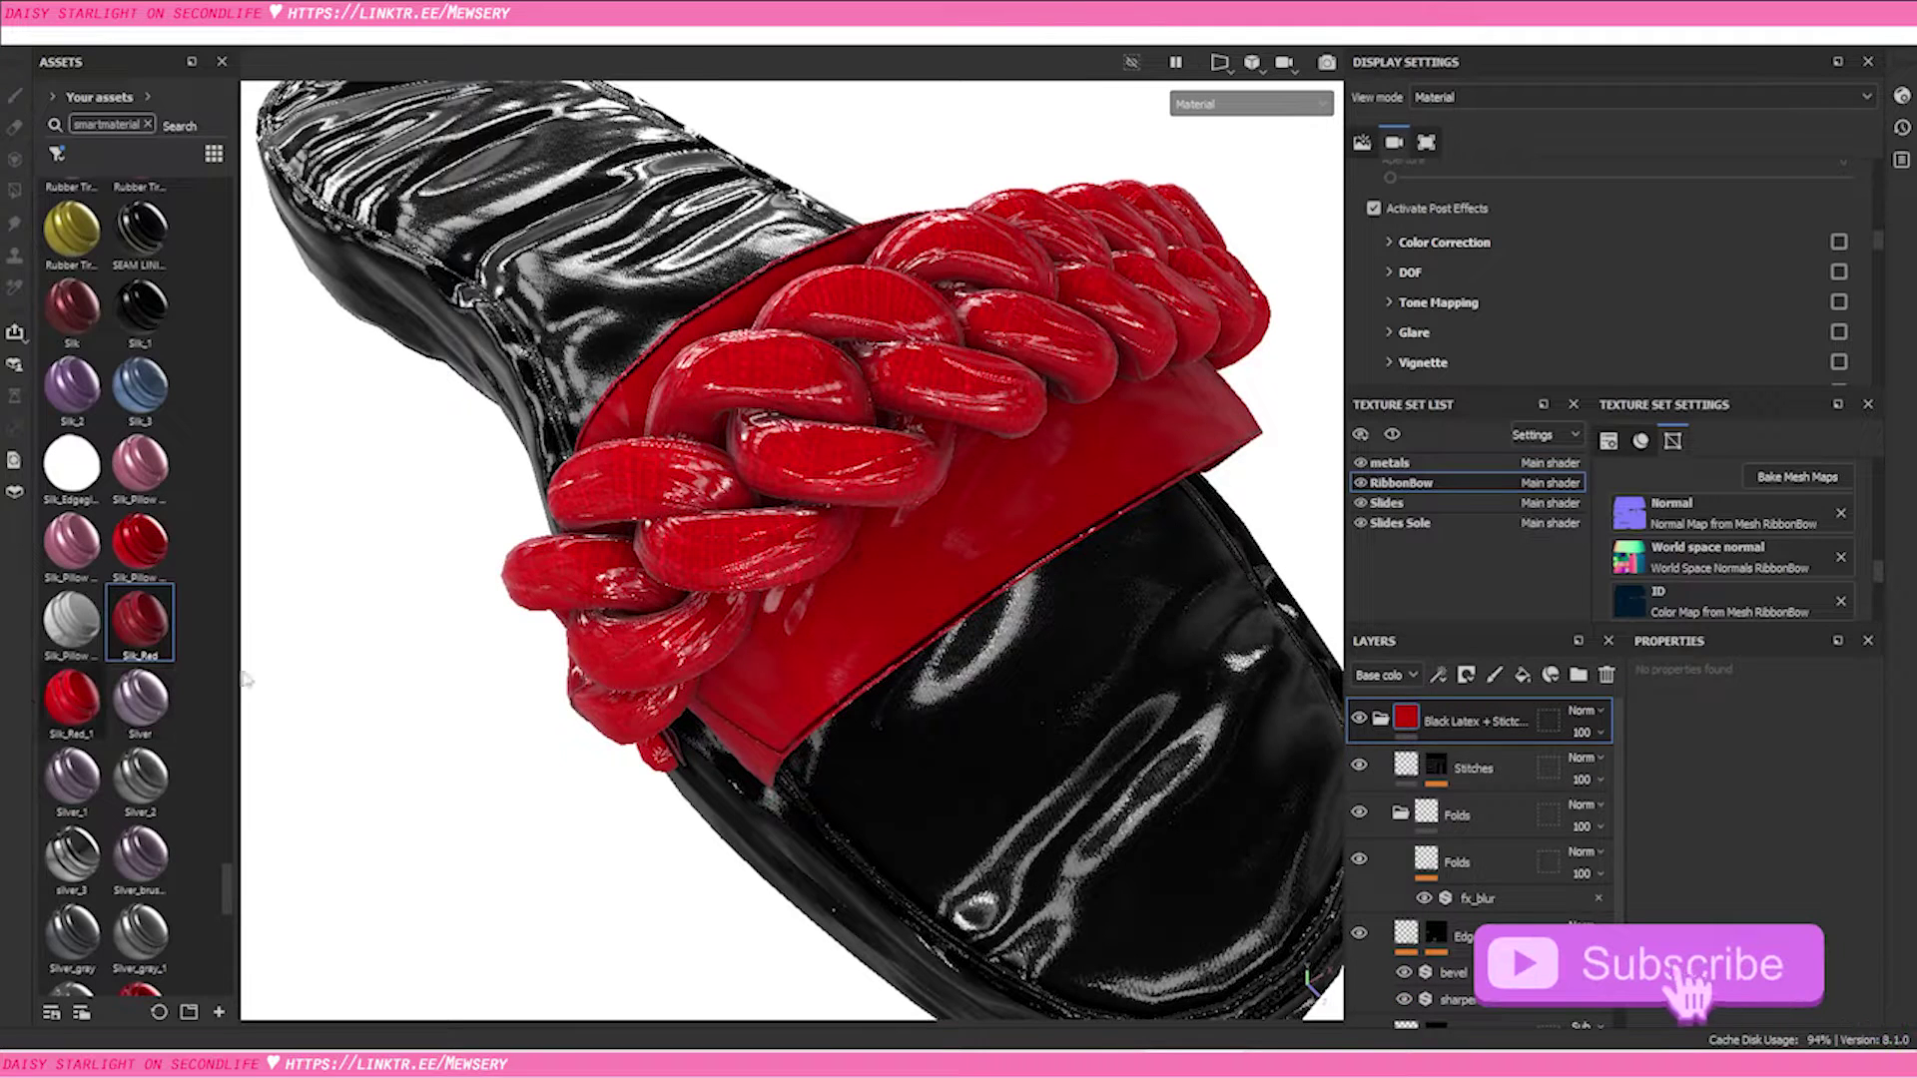
Apply the Silk_Red_1 smart material to the strap
drag(55, 702, 860, 589)
alt+drag(1059, 512, 936, 579)
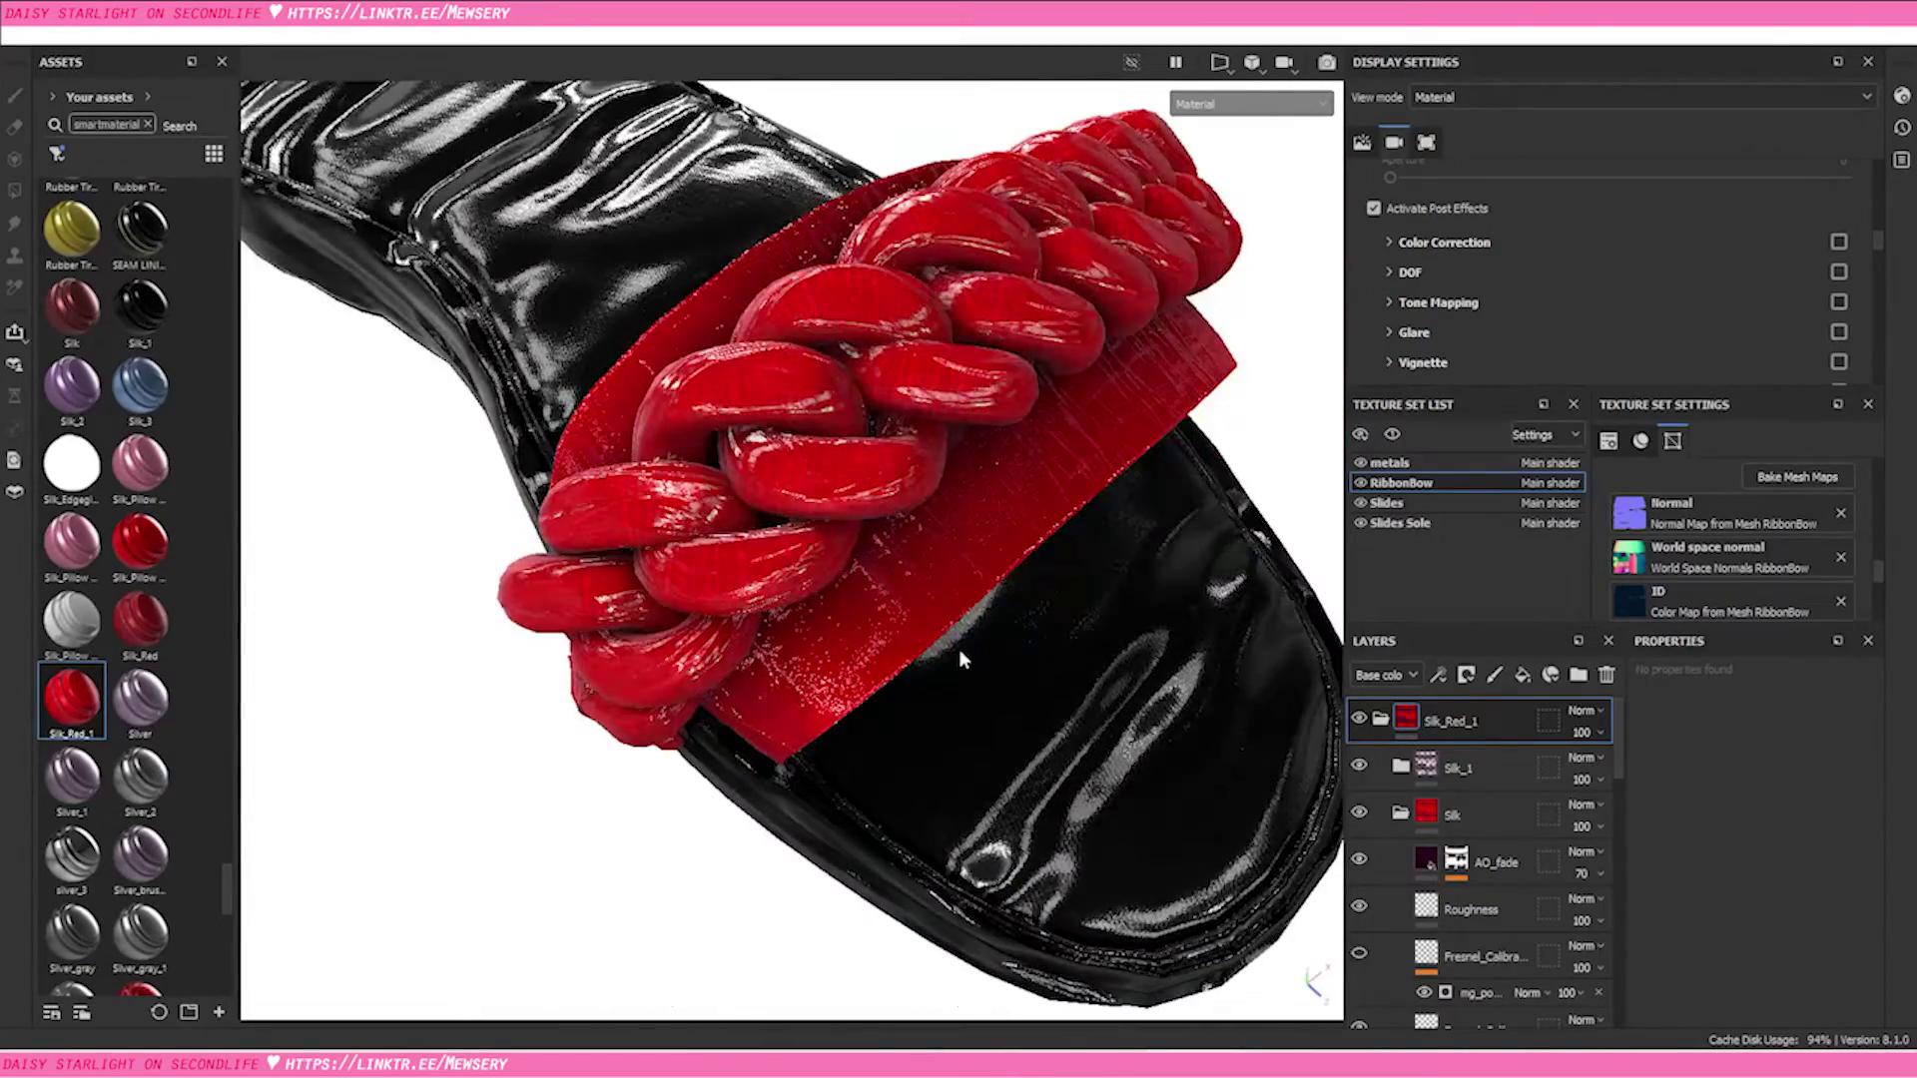
alt+middle_drag(958, 649, 1039, 599)
alt+drag(983, 647, 901, 621)
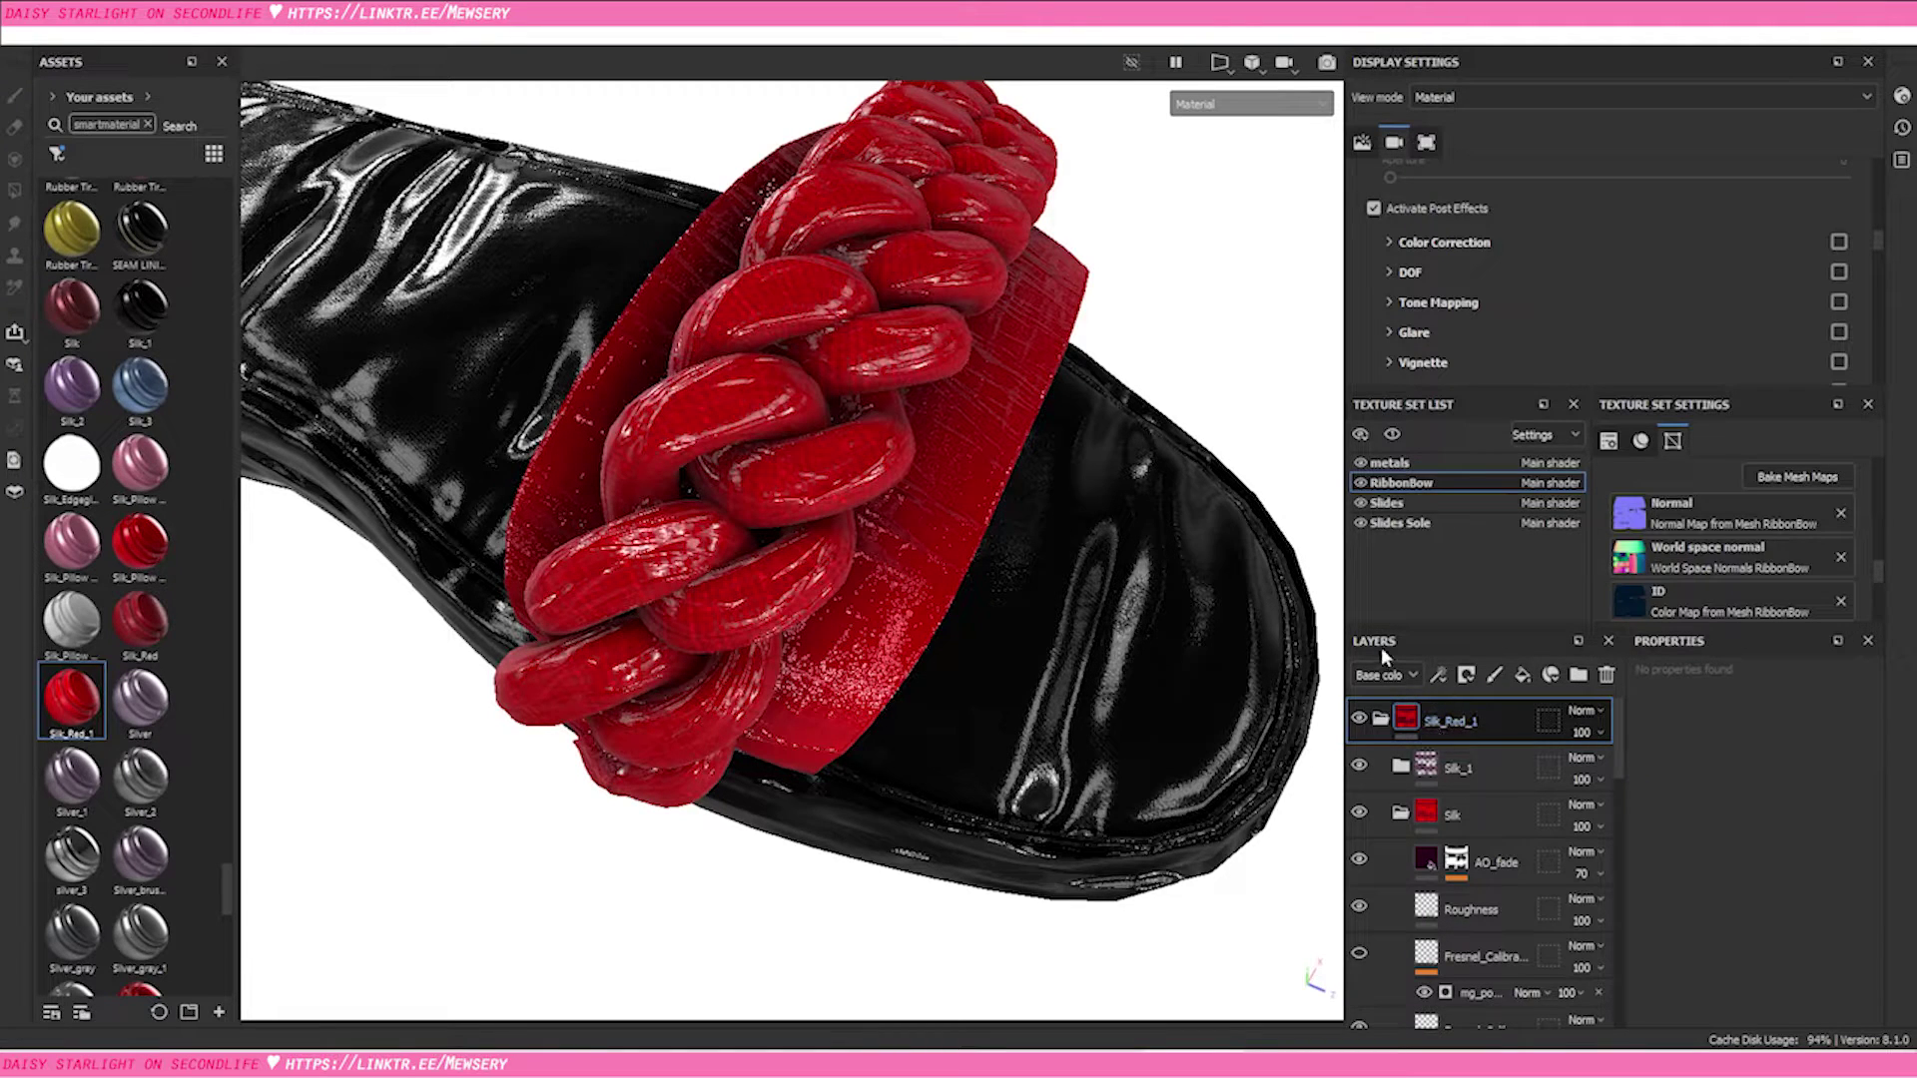
Examine the red silk strap against the chain and black latex footbed, up close, from the side and from the front
scroll(1232, 589, up, 5)
scroll(645, 409, down, 2)
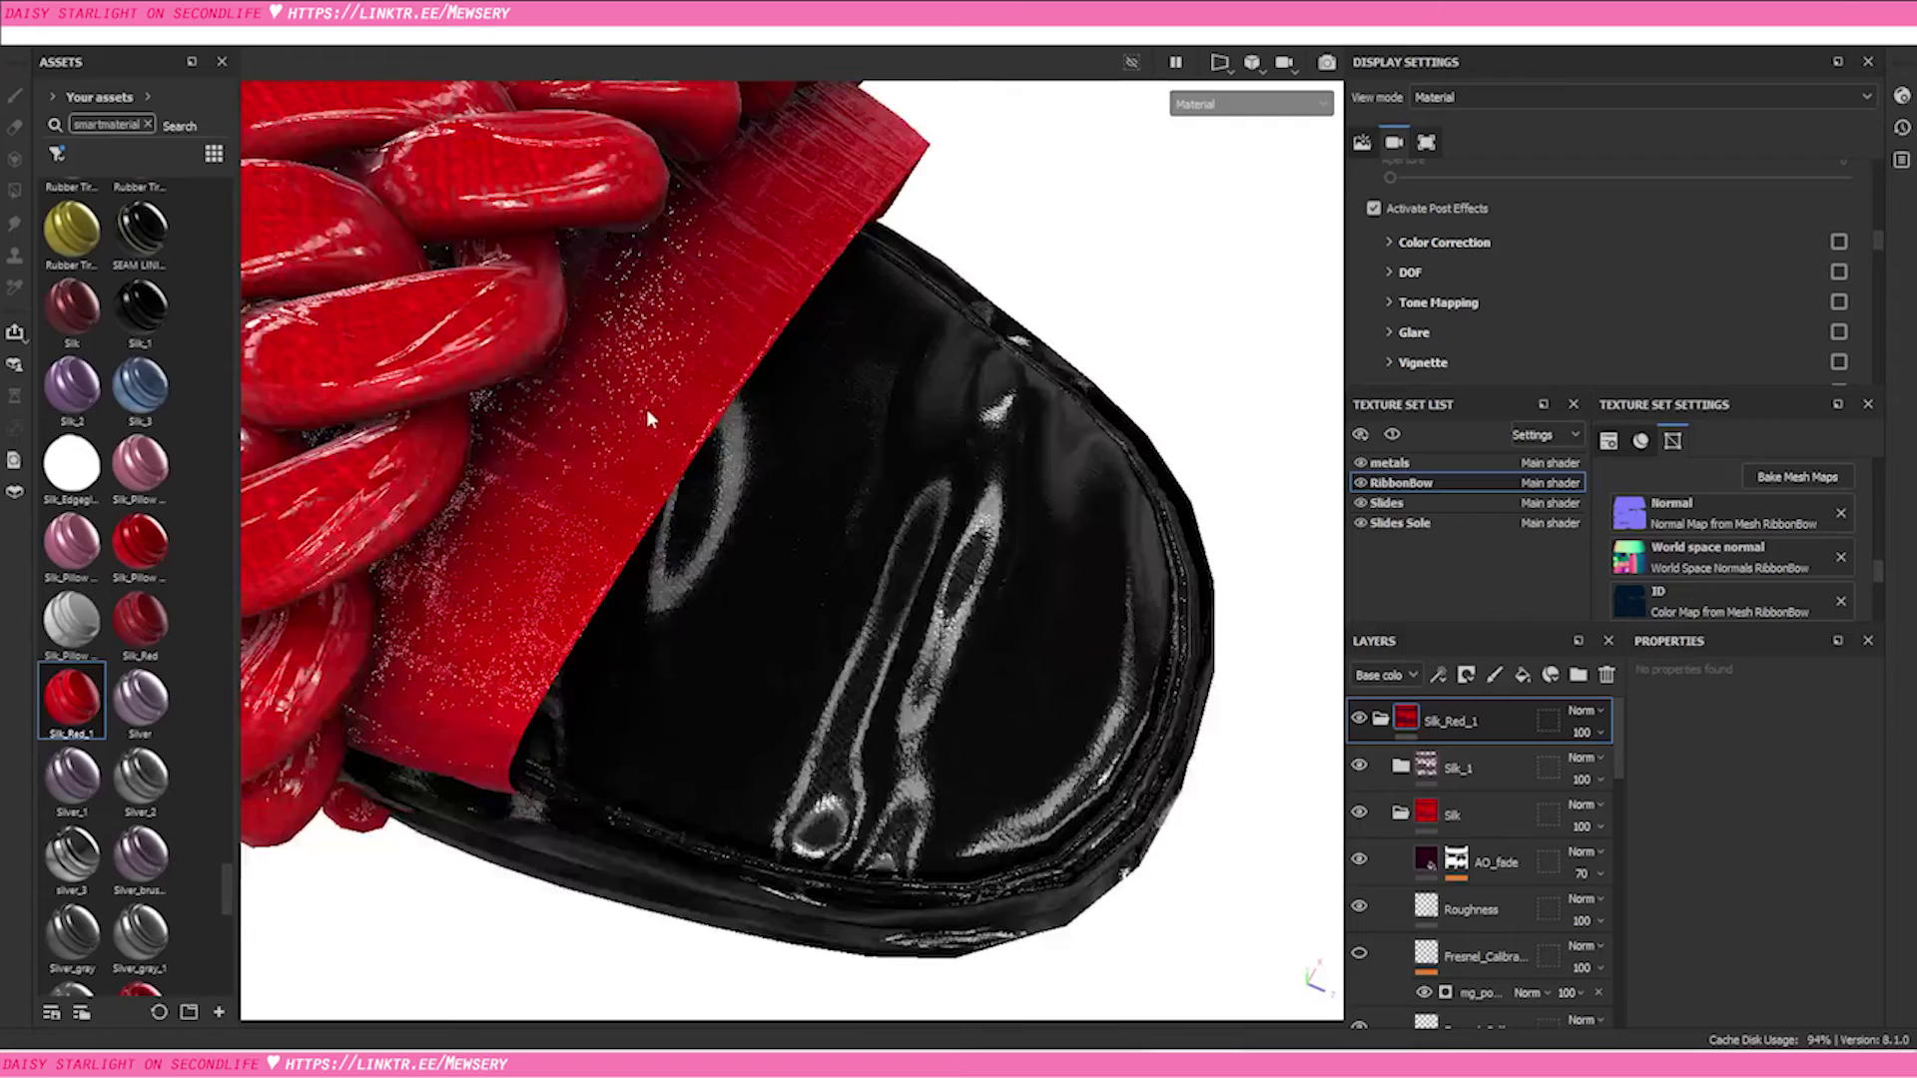
scroll(645, 409, up, 2)
scroll(699, 400, down, 5)
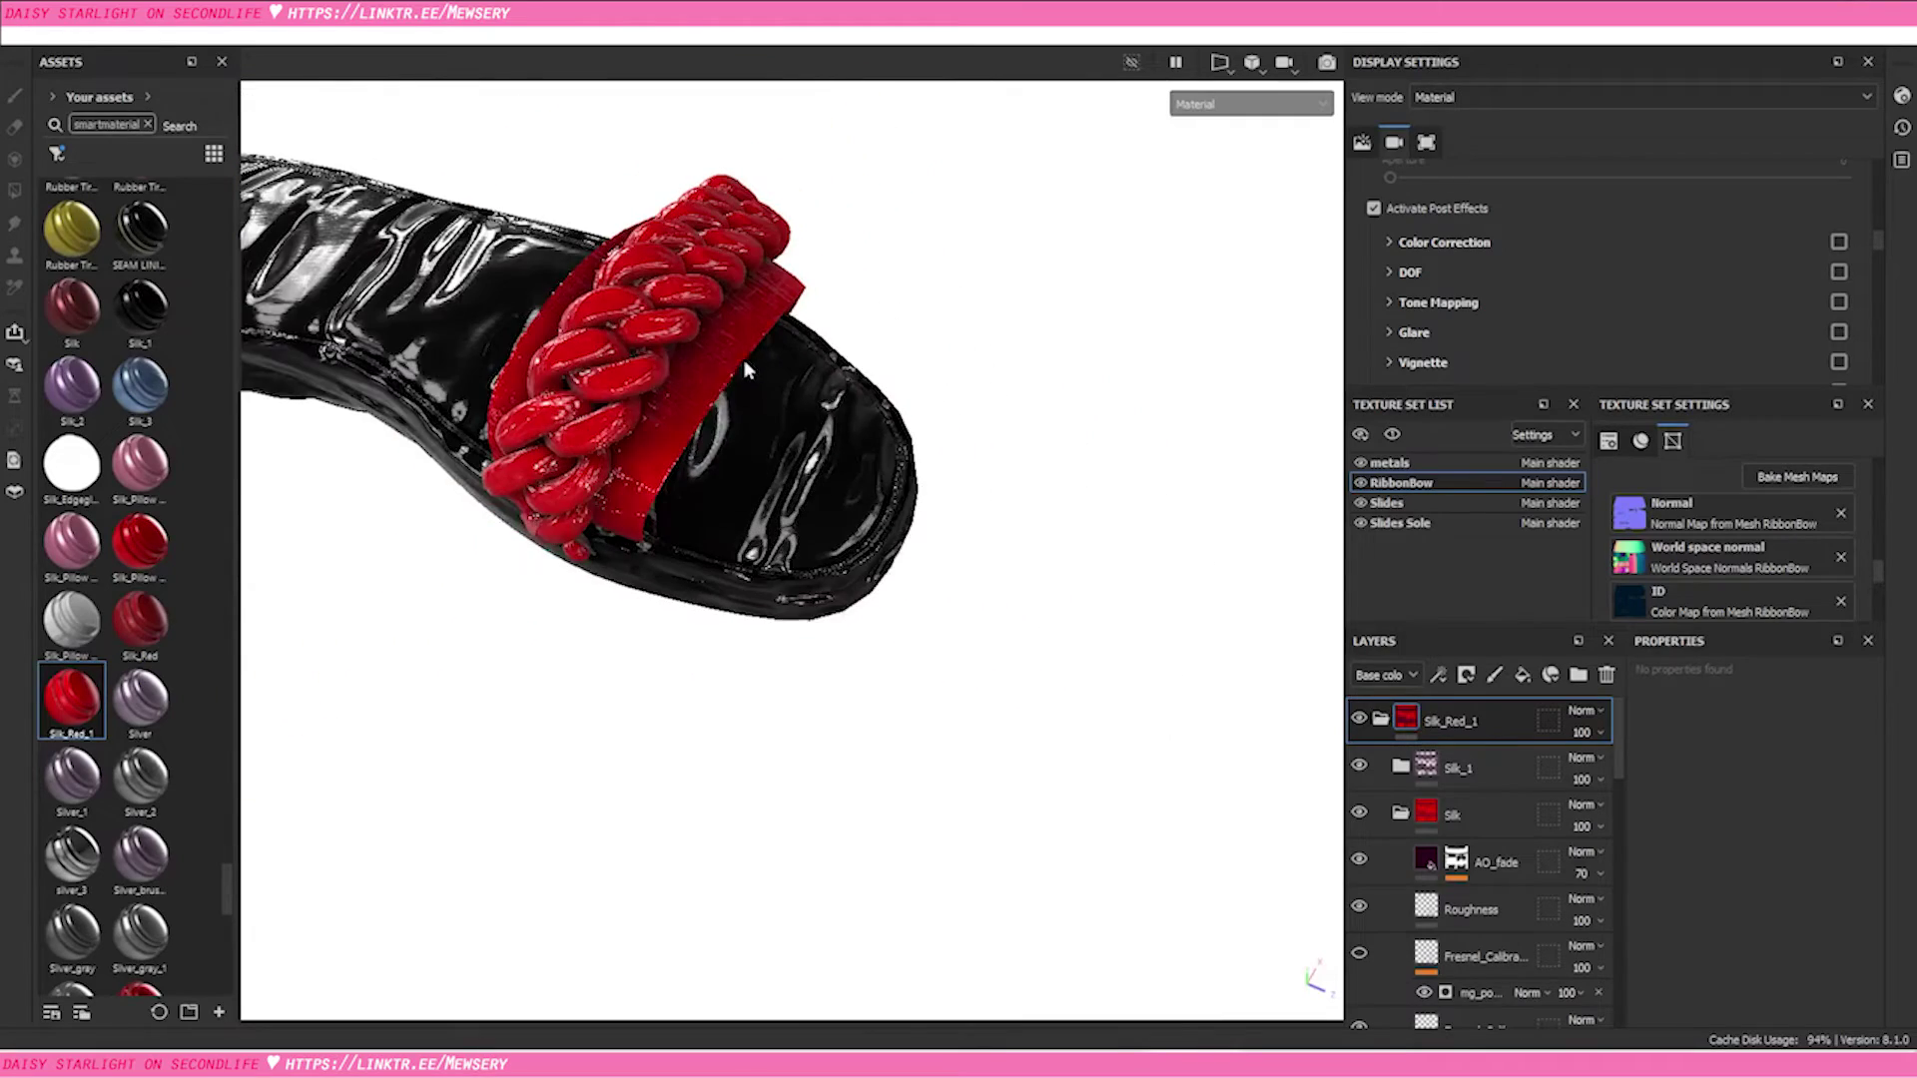
alt+drag(685, 399, 836, 553)
scroll(1131, 361, up, 5)
scroll(930, 514, down, 1)
alt+right_drag(836, 553, 817, 469)
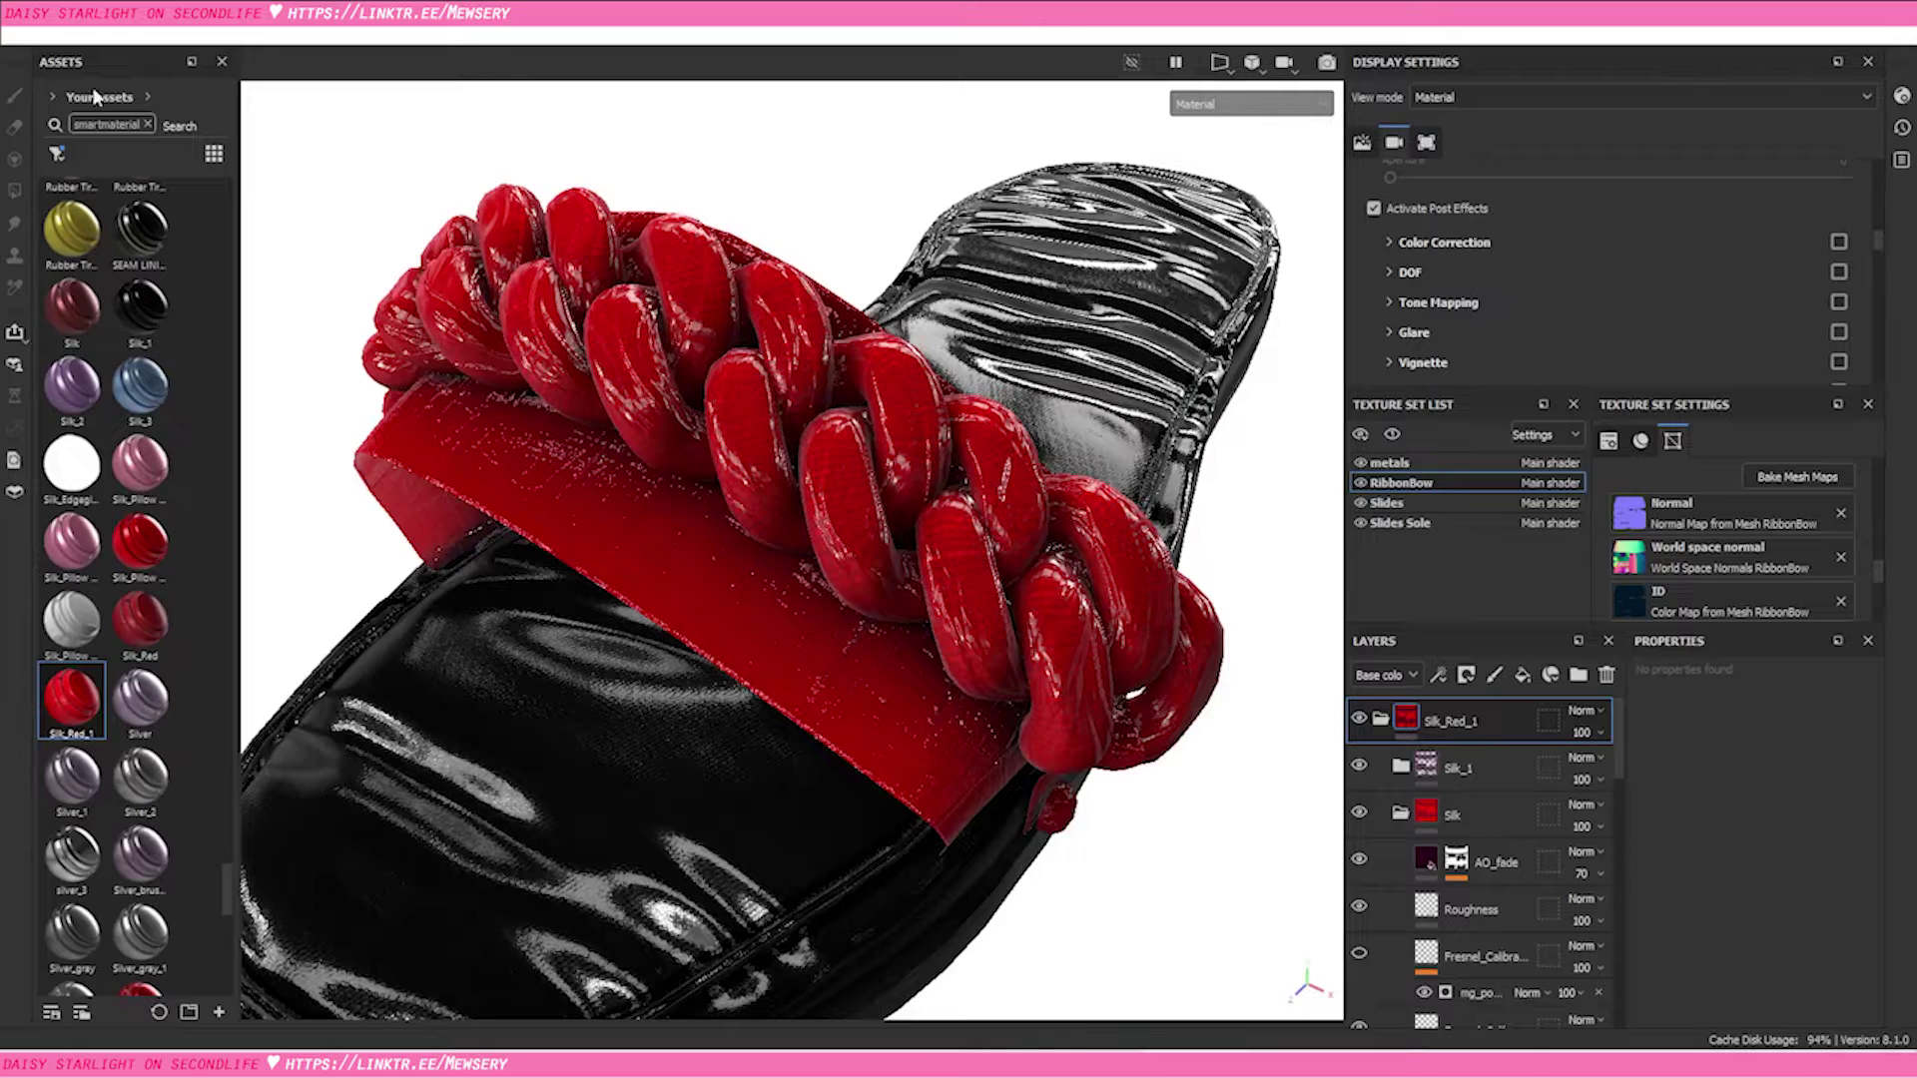
click(54, 96)
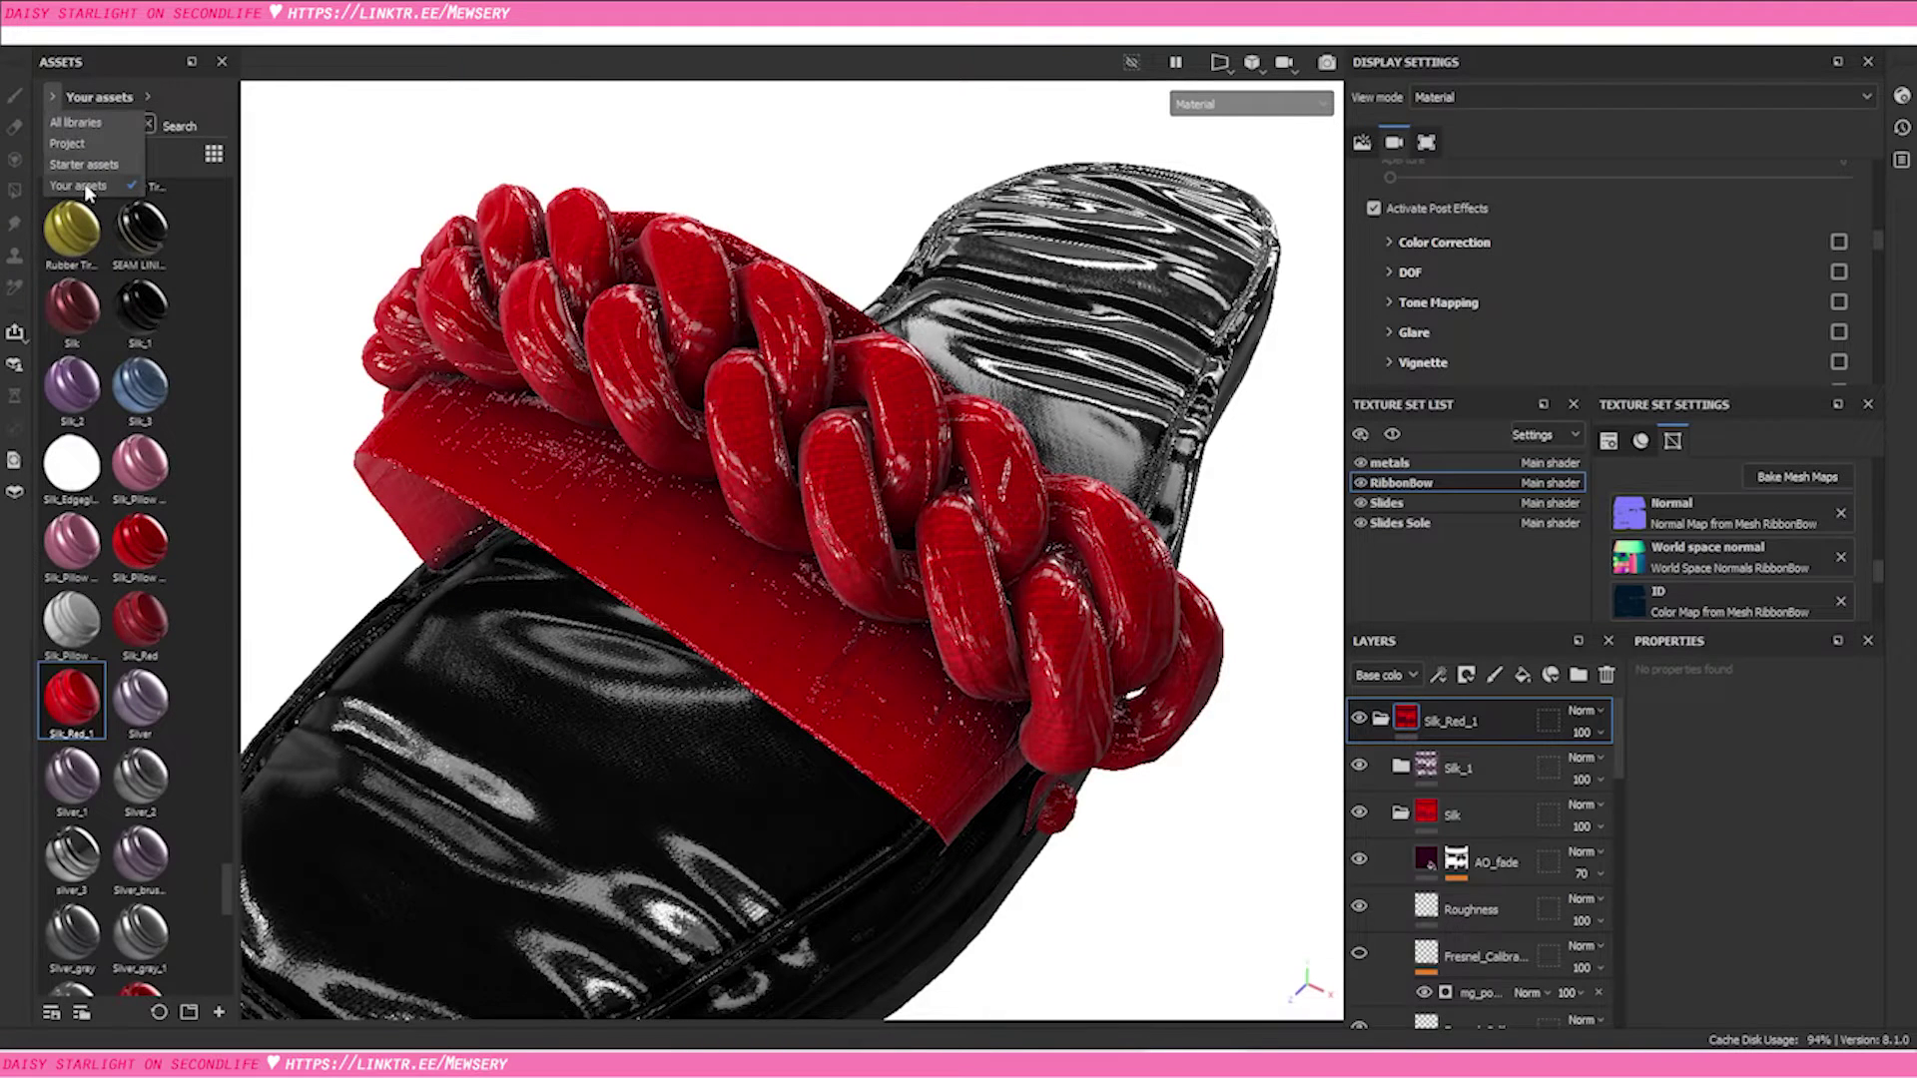
click(192, 96)
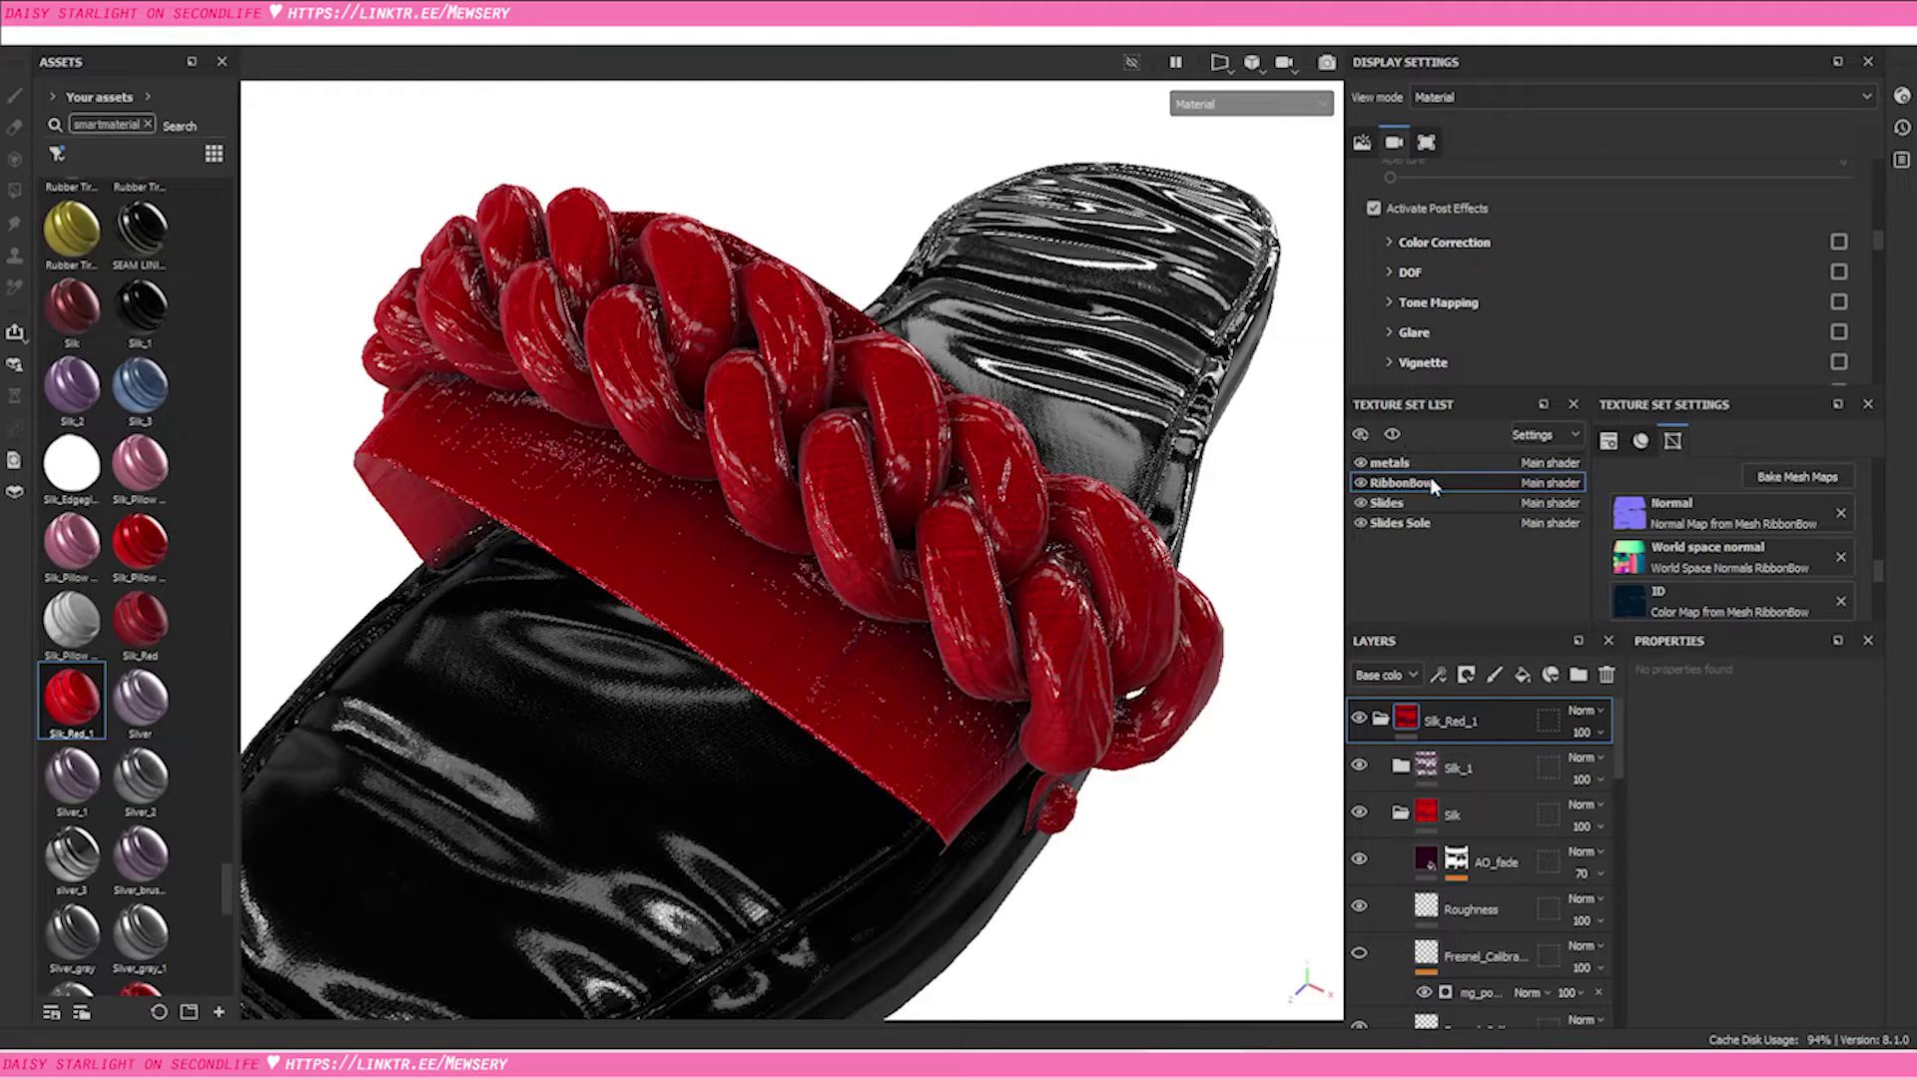
scroll(1072, 539, down, 3)
alt+drag(1072, 539, 793, 680)
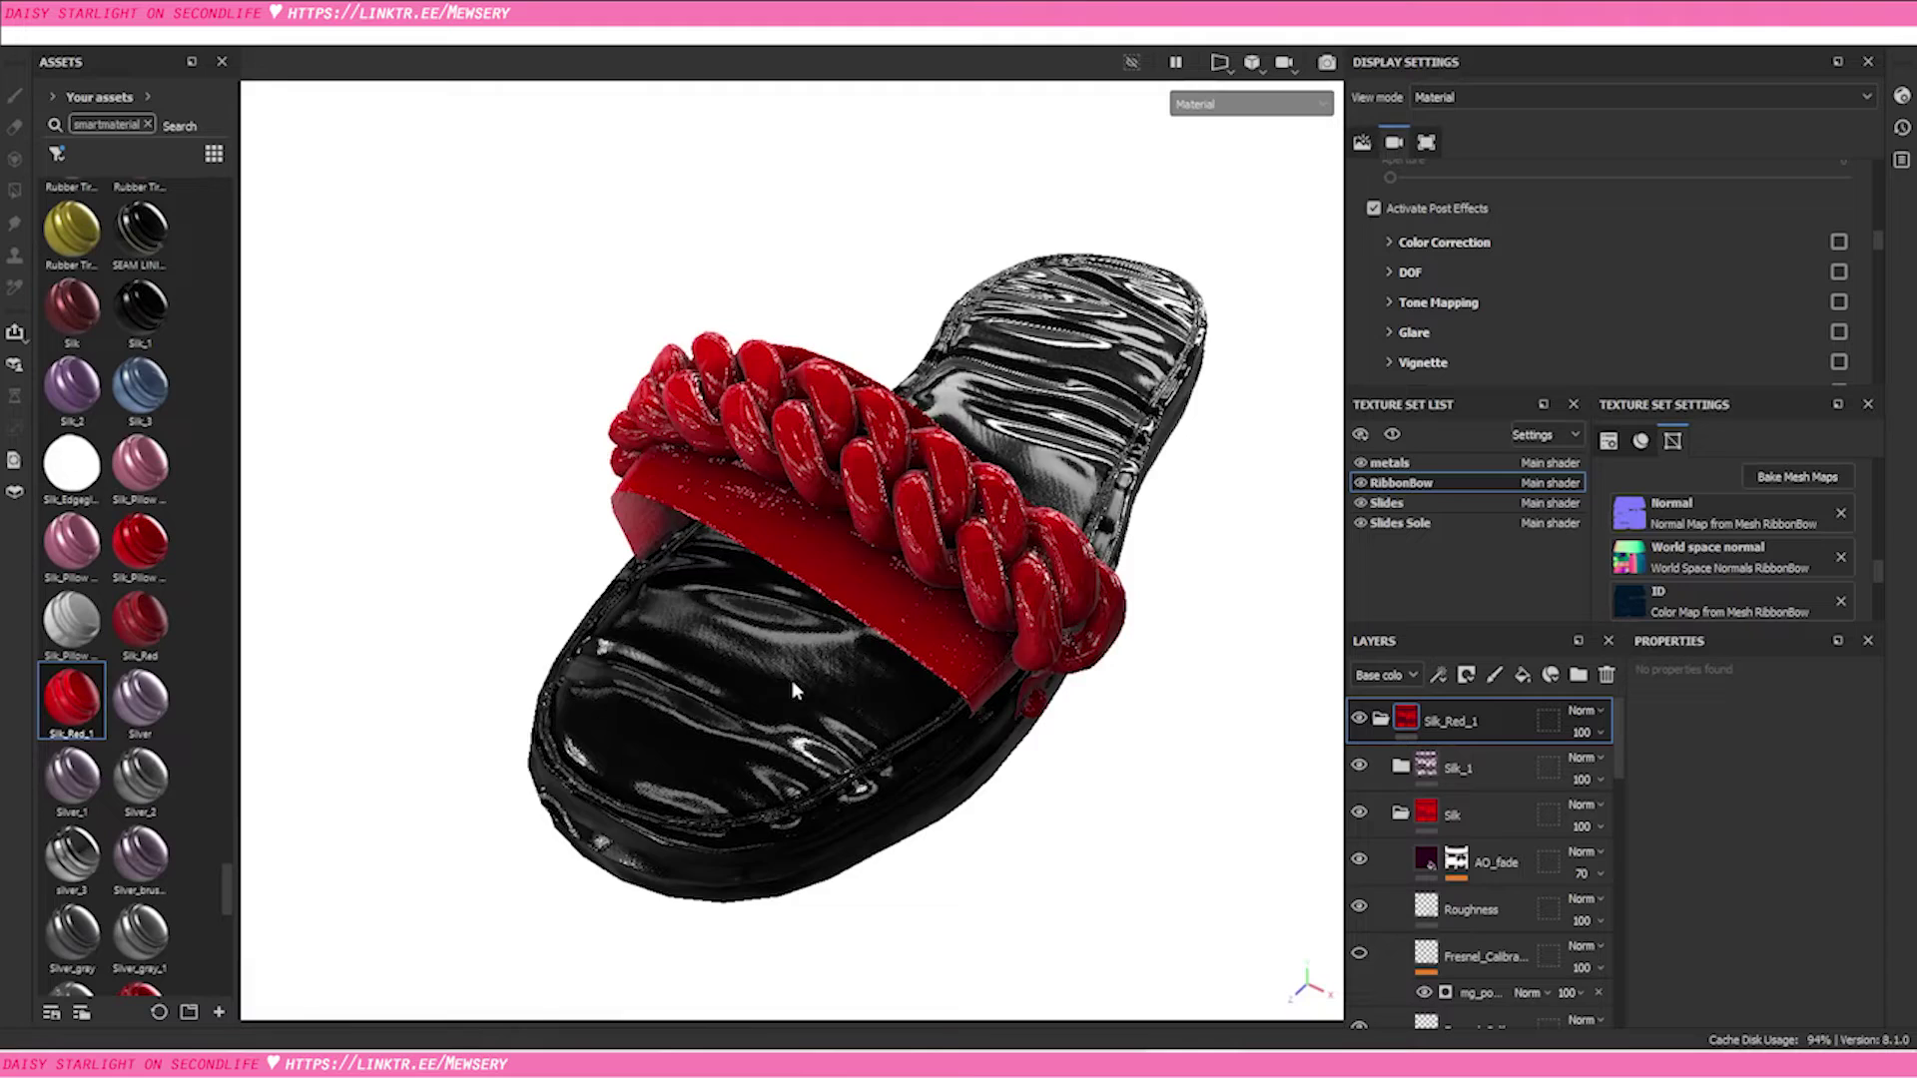
scroll(793, 679, up, 3)
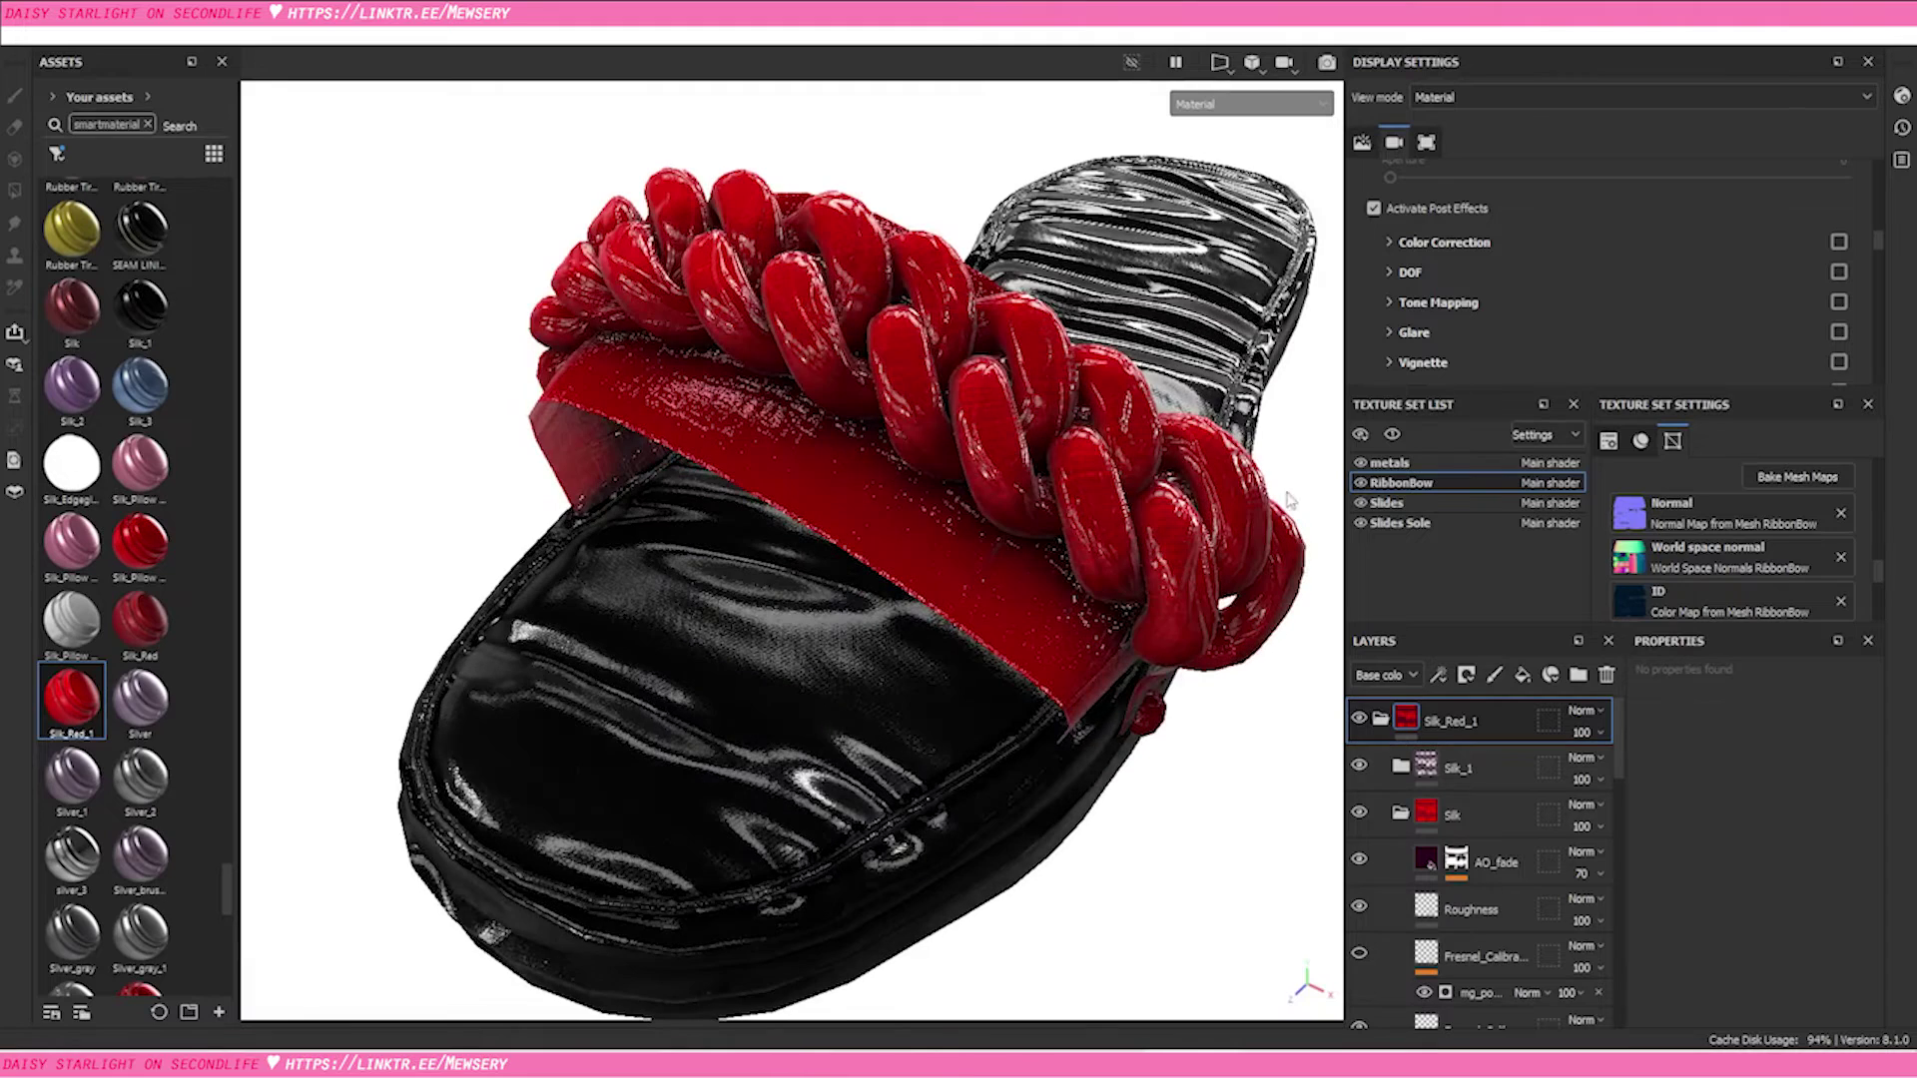
Switch to the metals texture set and inspect the fill parameters and image inputs of its Fabric WOODLAND layer
click(1401, 462)
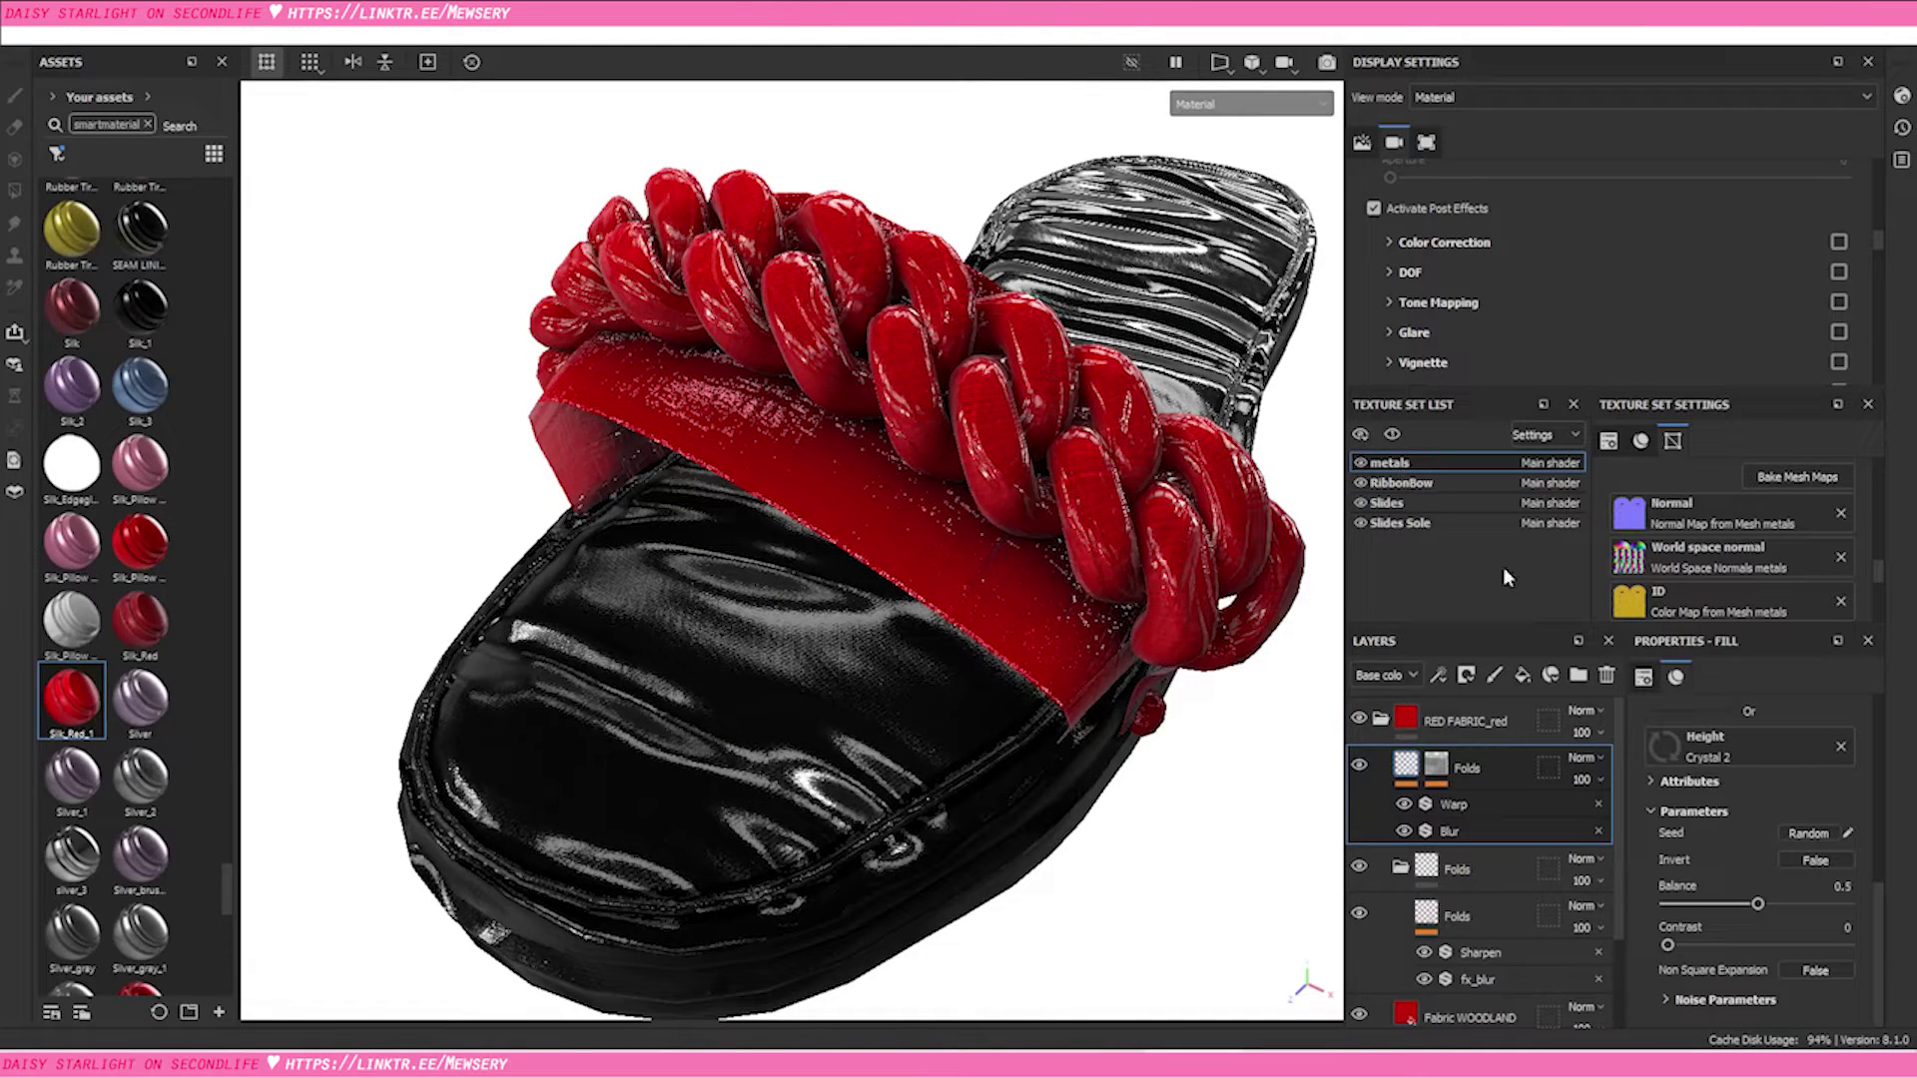
click(1508, 718)
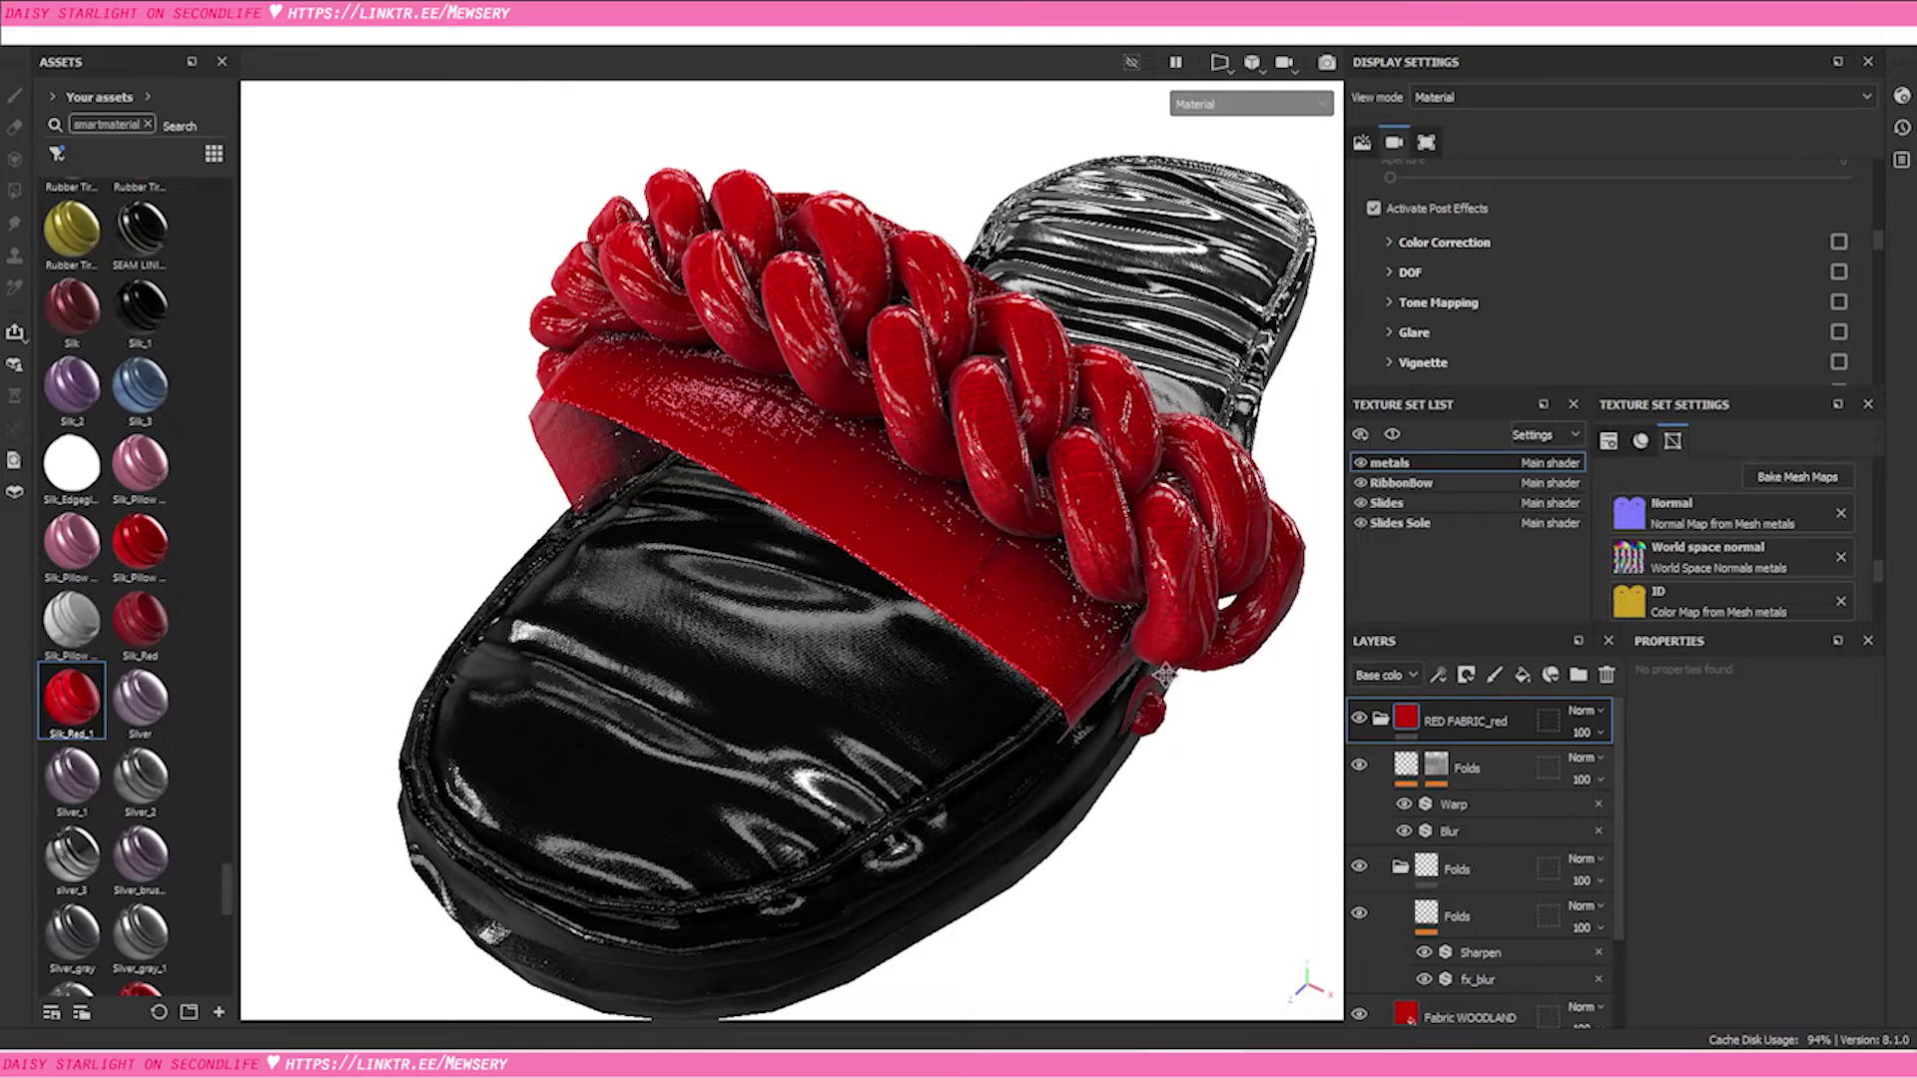
alt+middle_drag(1163, 676, 994, 593)
scroll(1507, 859, down, 2)
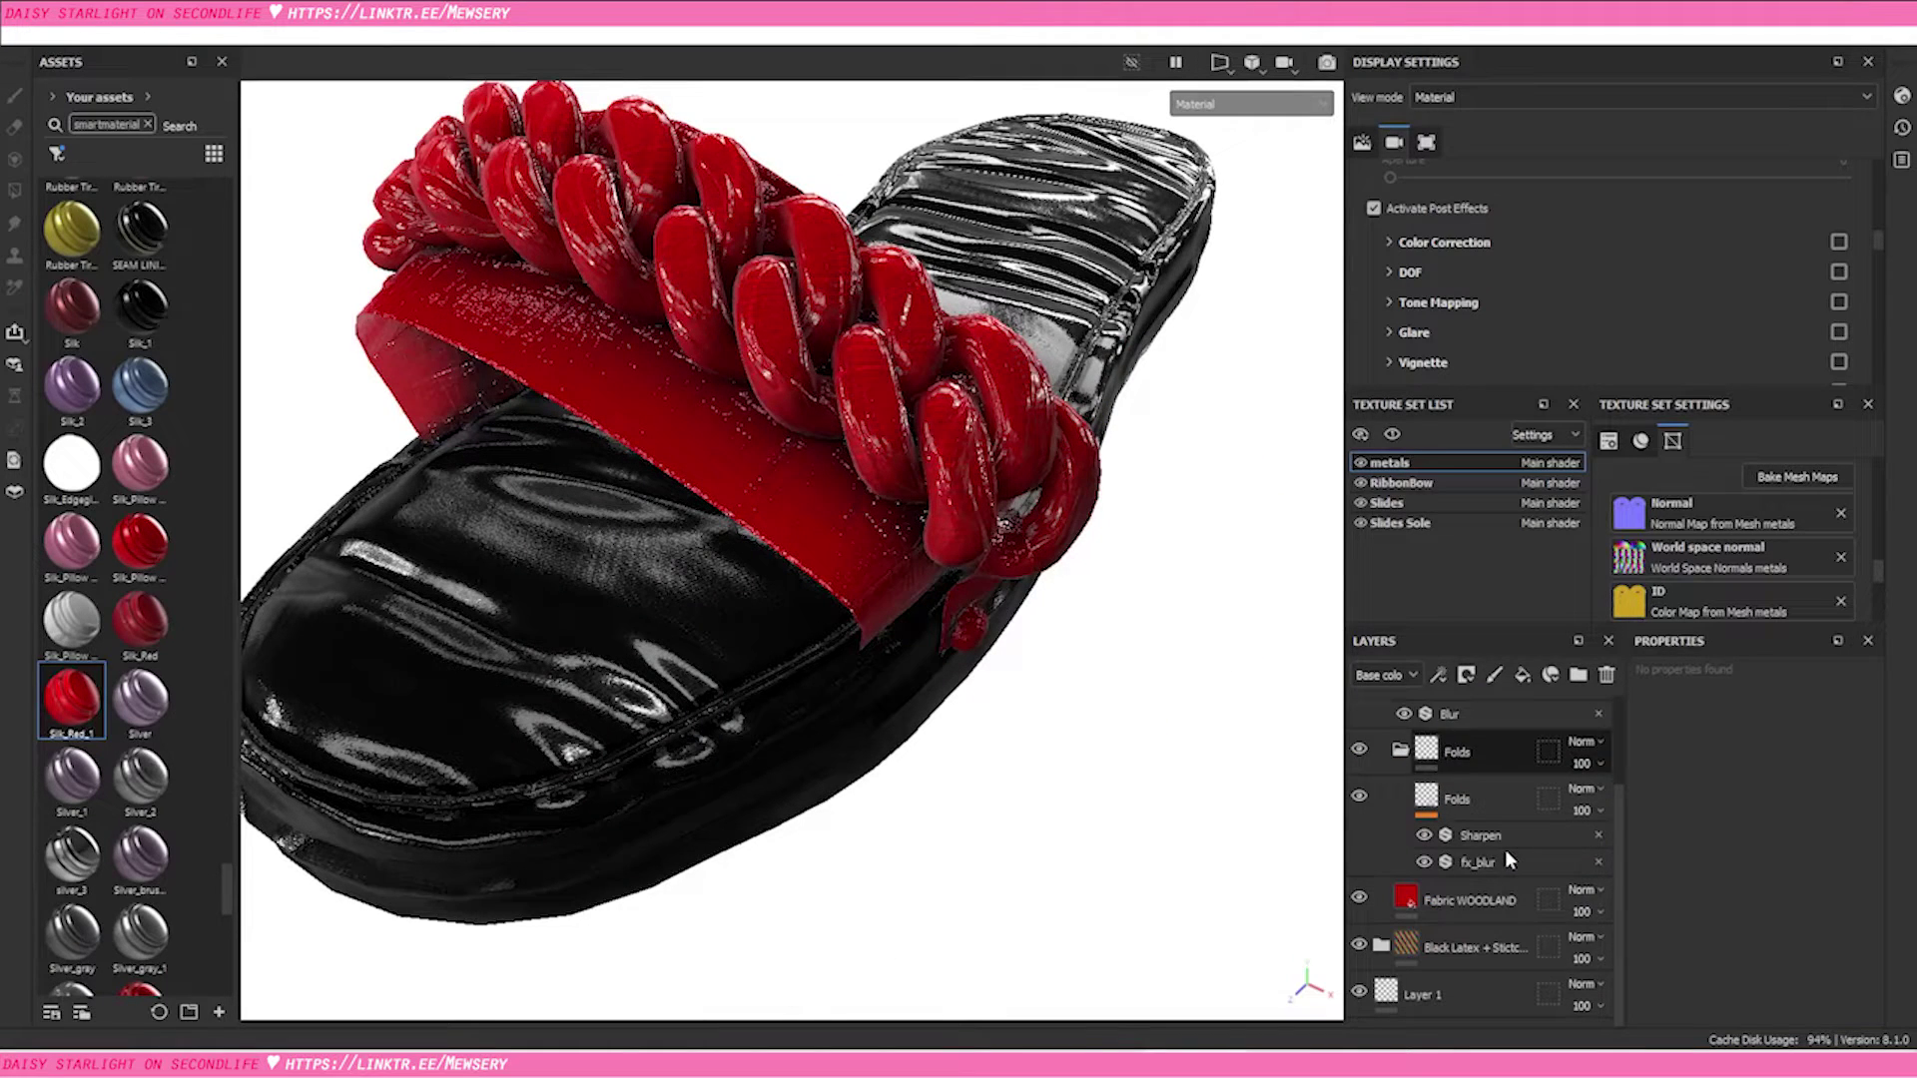
click(1485, 899)
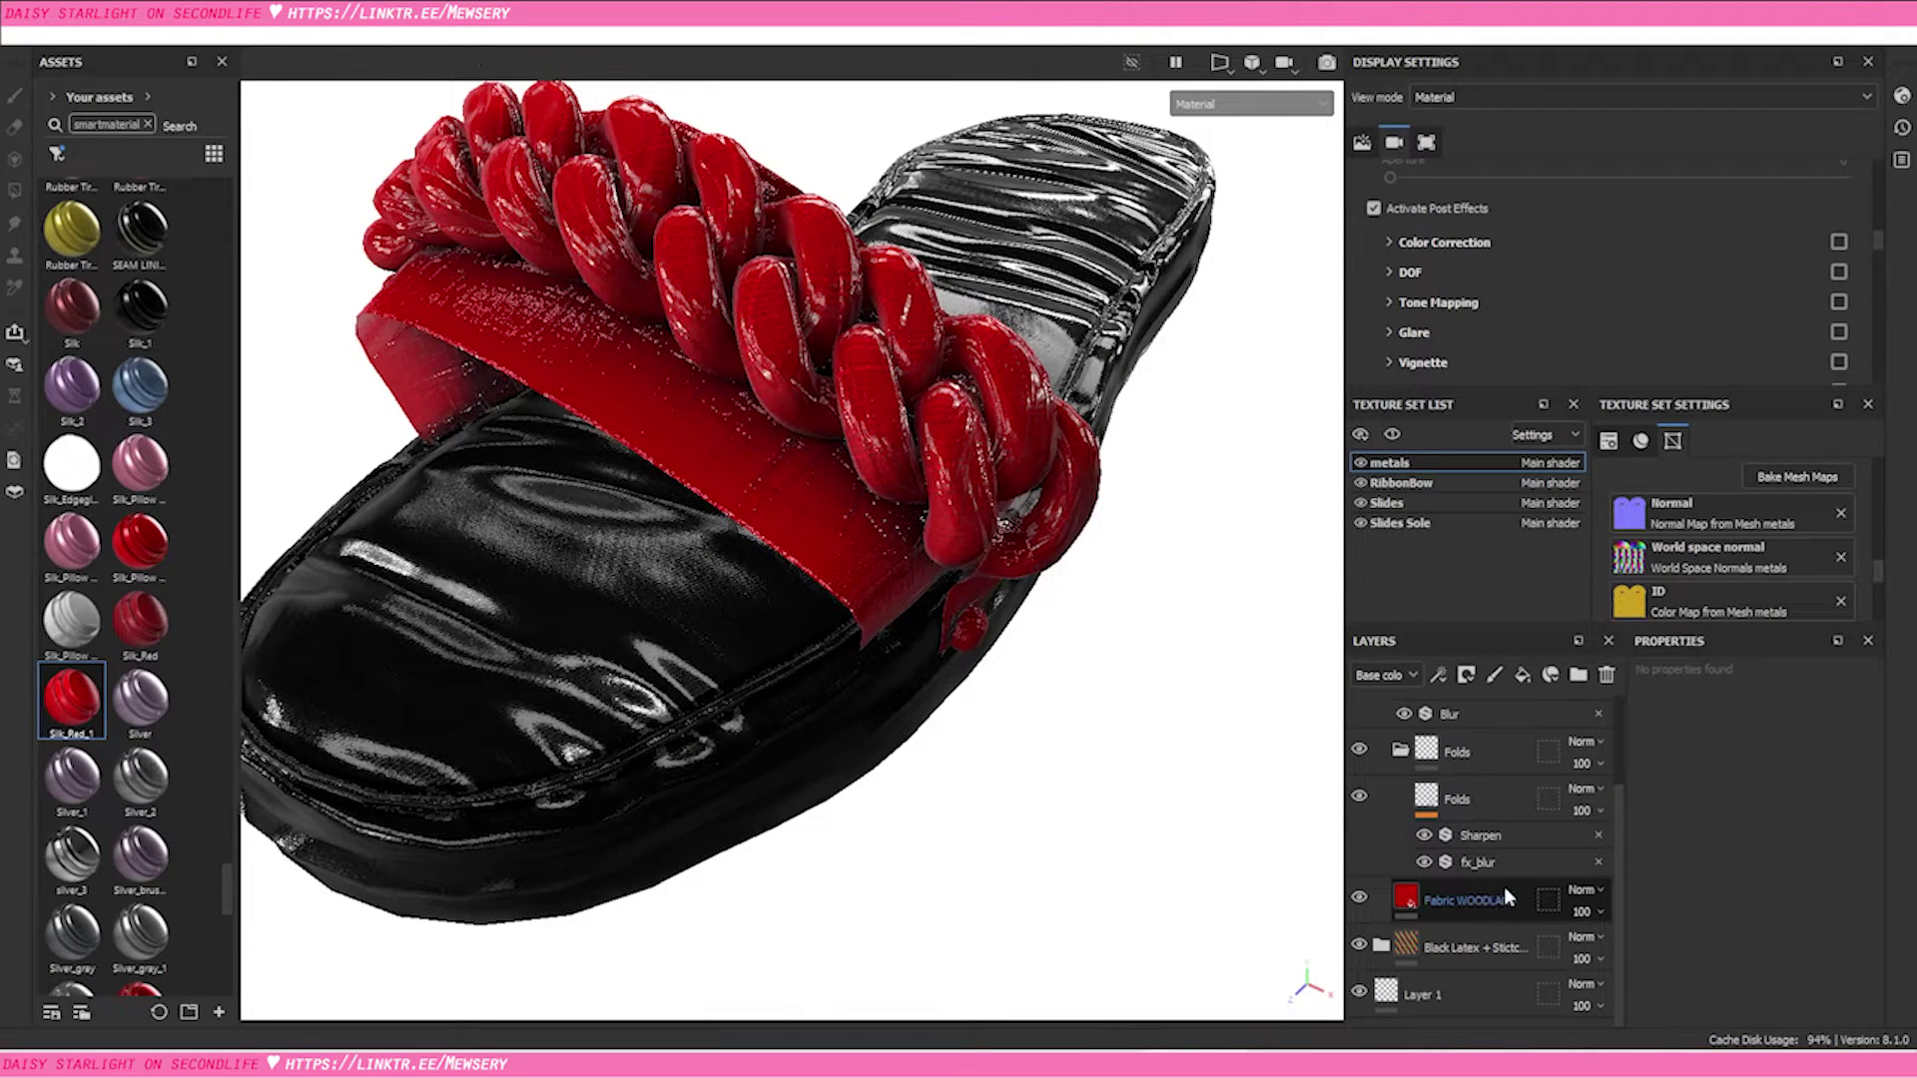
scroll(1506, 918, up, 2)
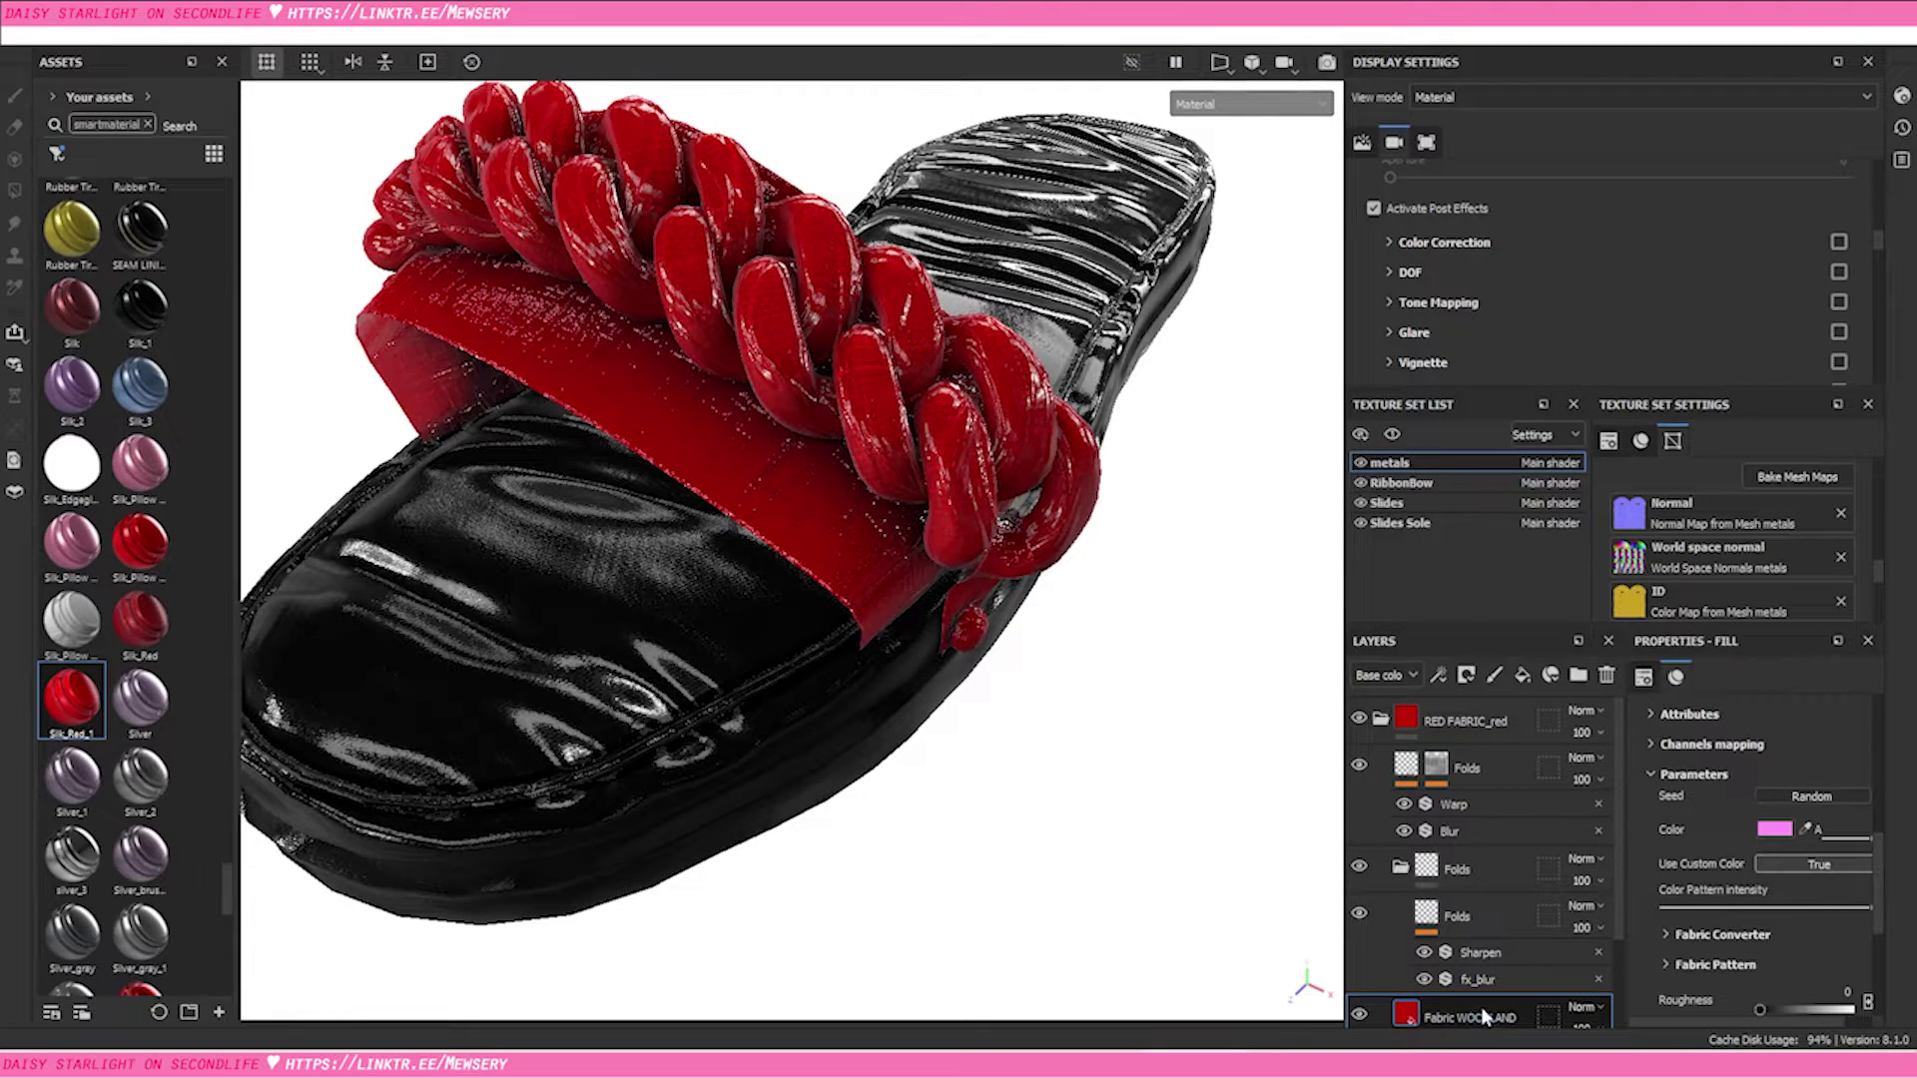
scroll(1717, 883, down, 5)
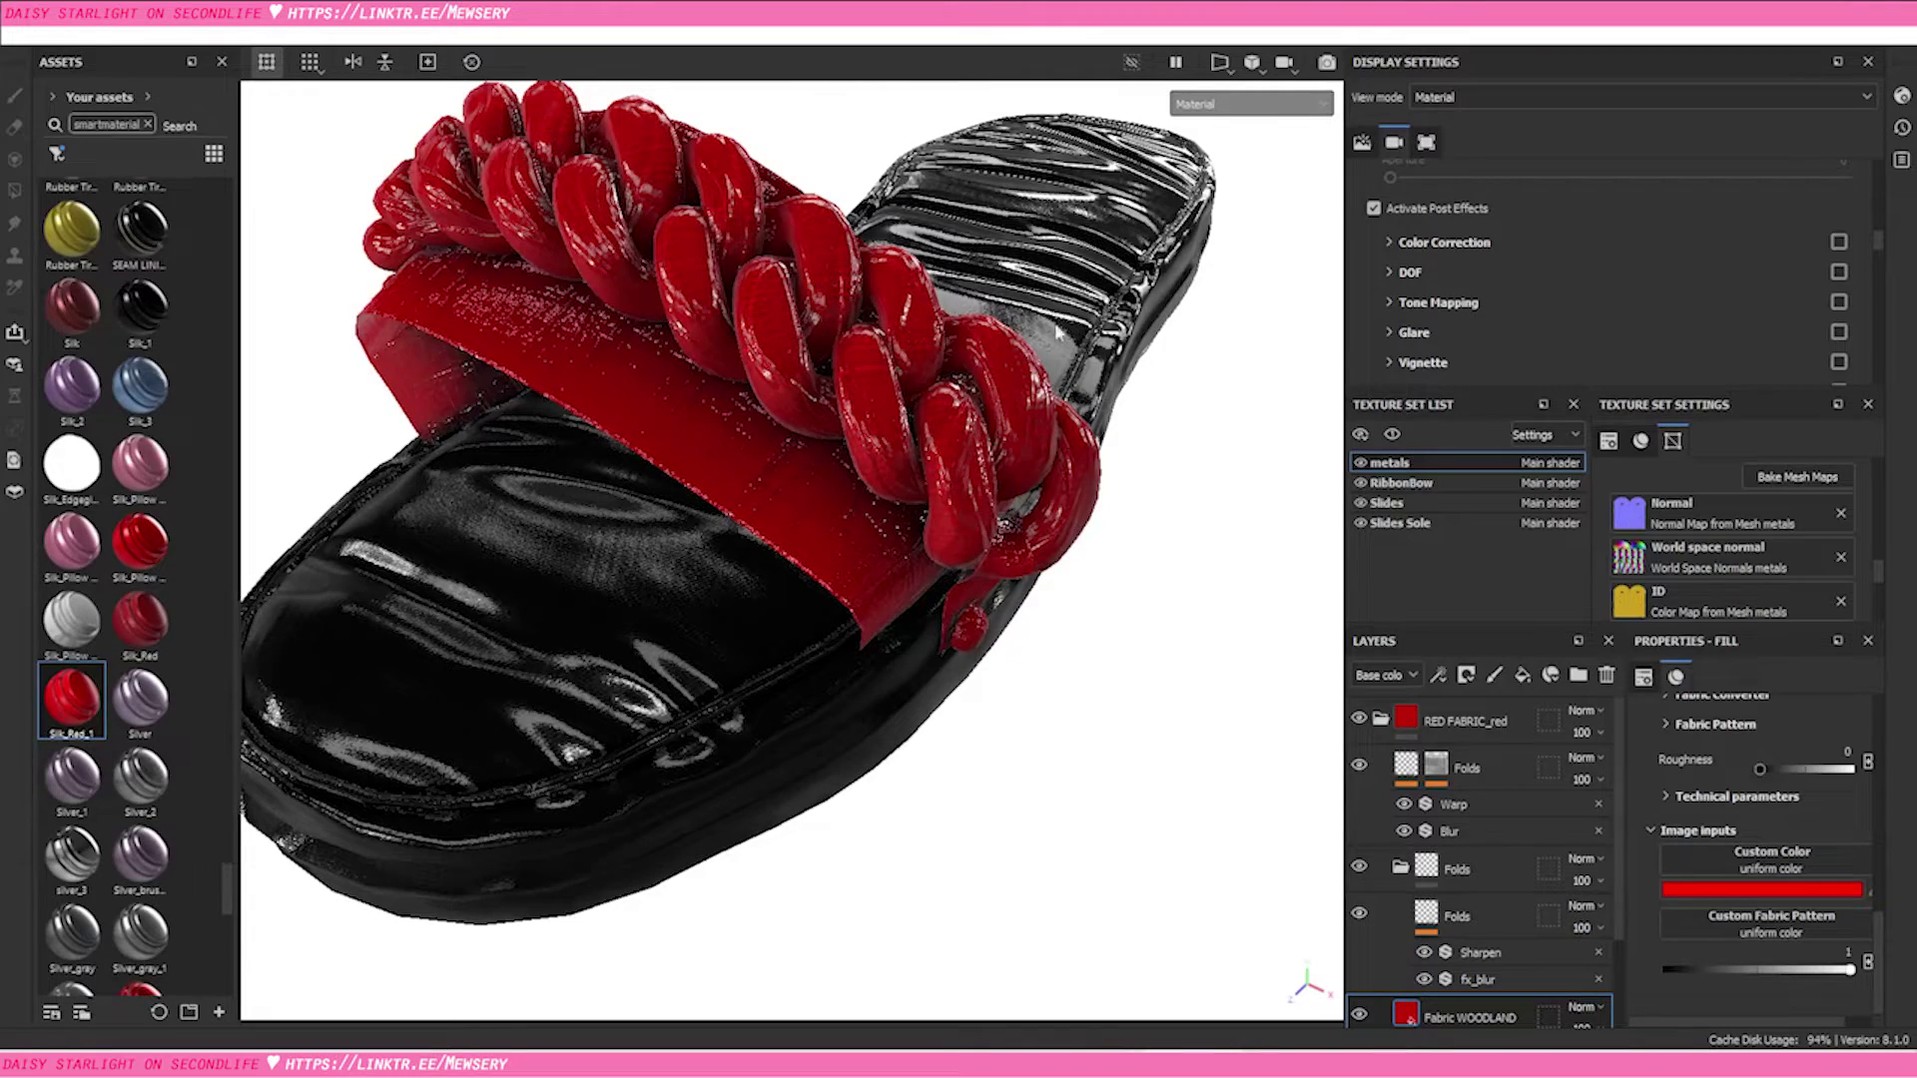
Select the RED FABRIC_red layer folder of the metals texture set after checking the Folds group inside it
alt+drag(1008, 420, 915, 461)
click(1476, 865)
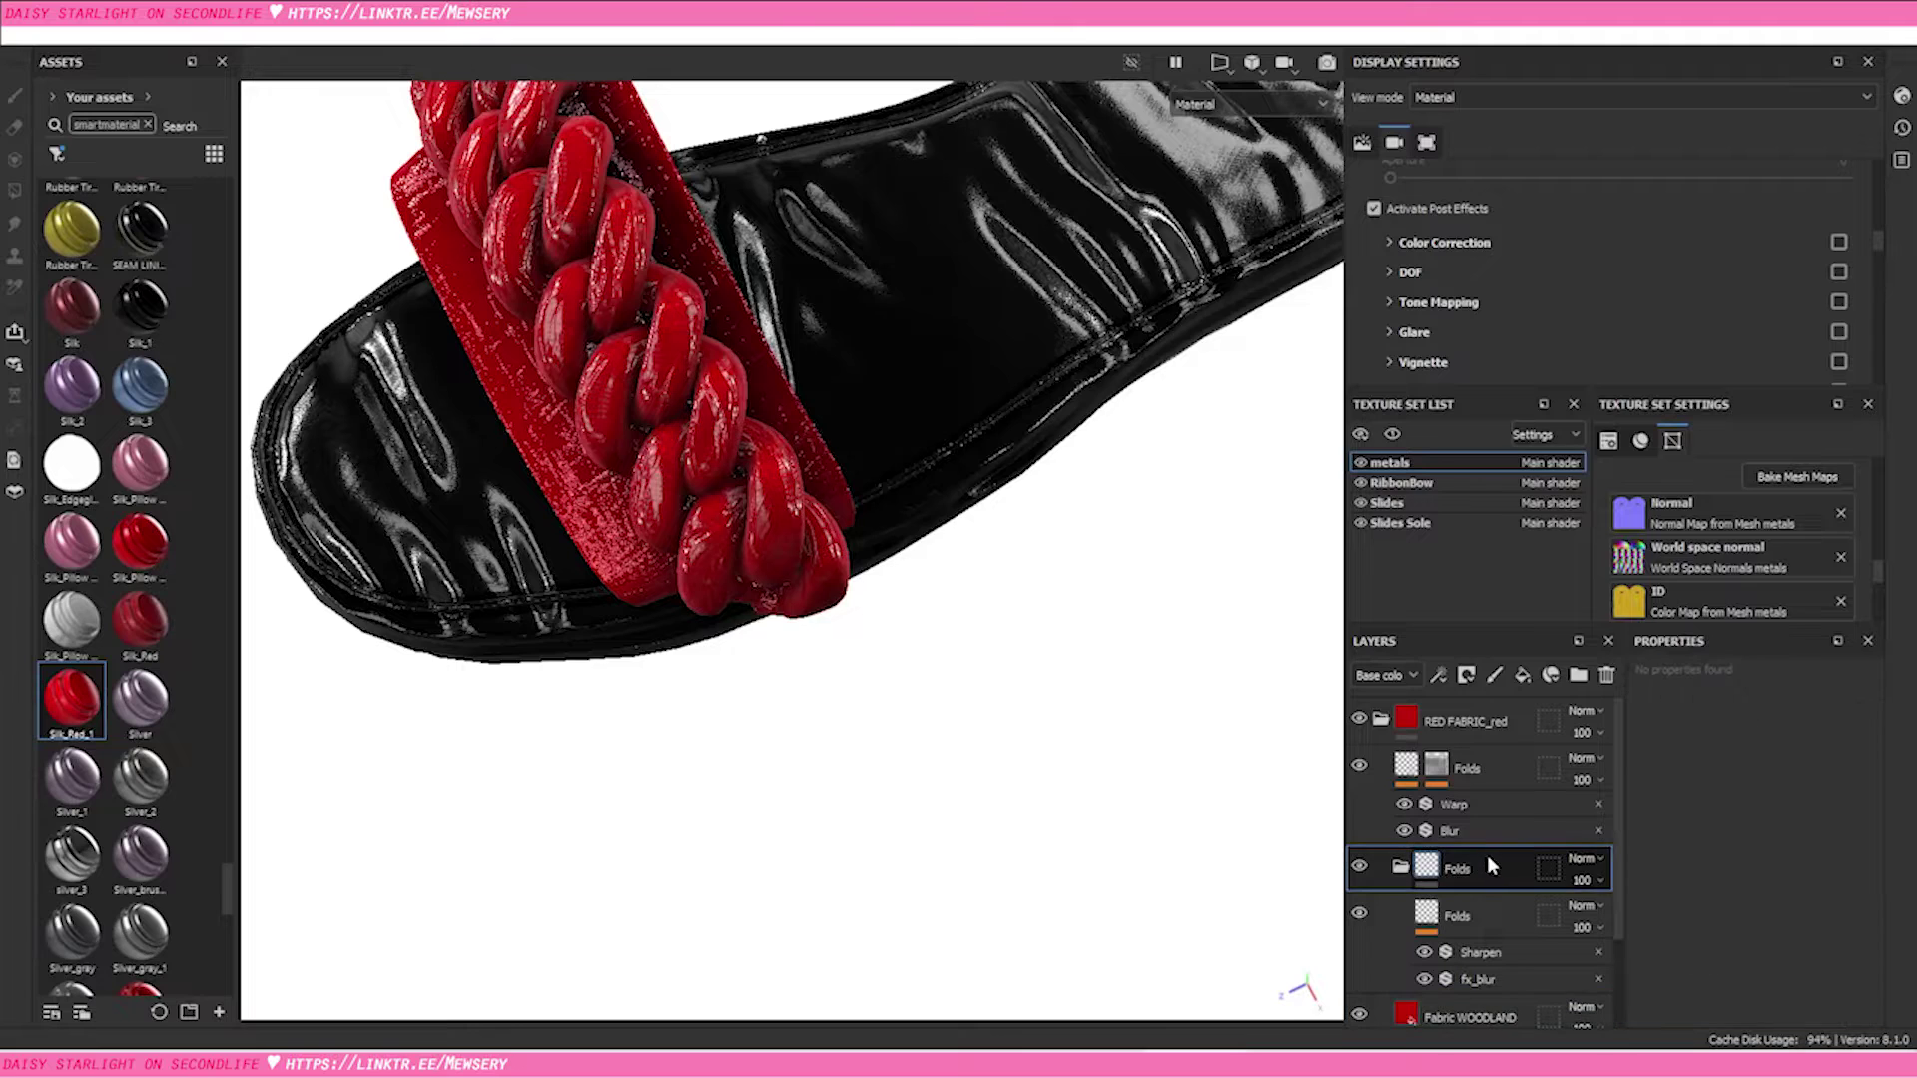
click(1497, 720)
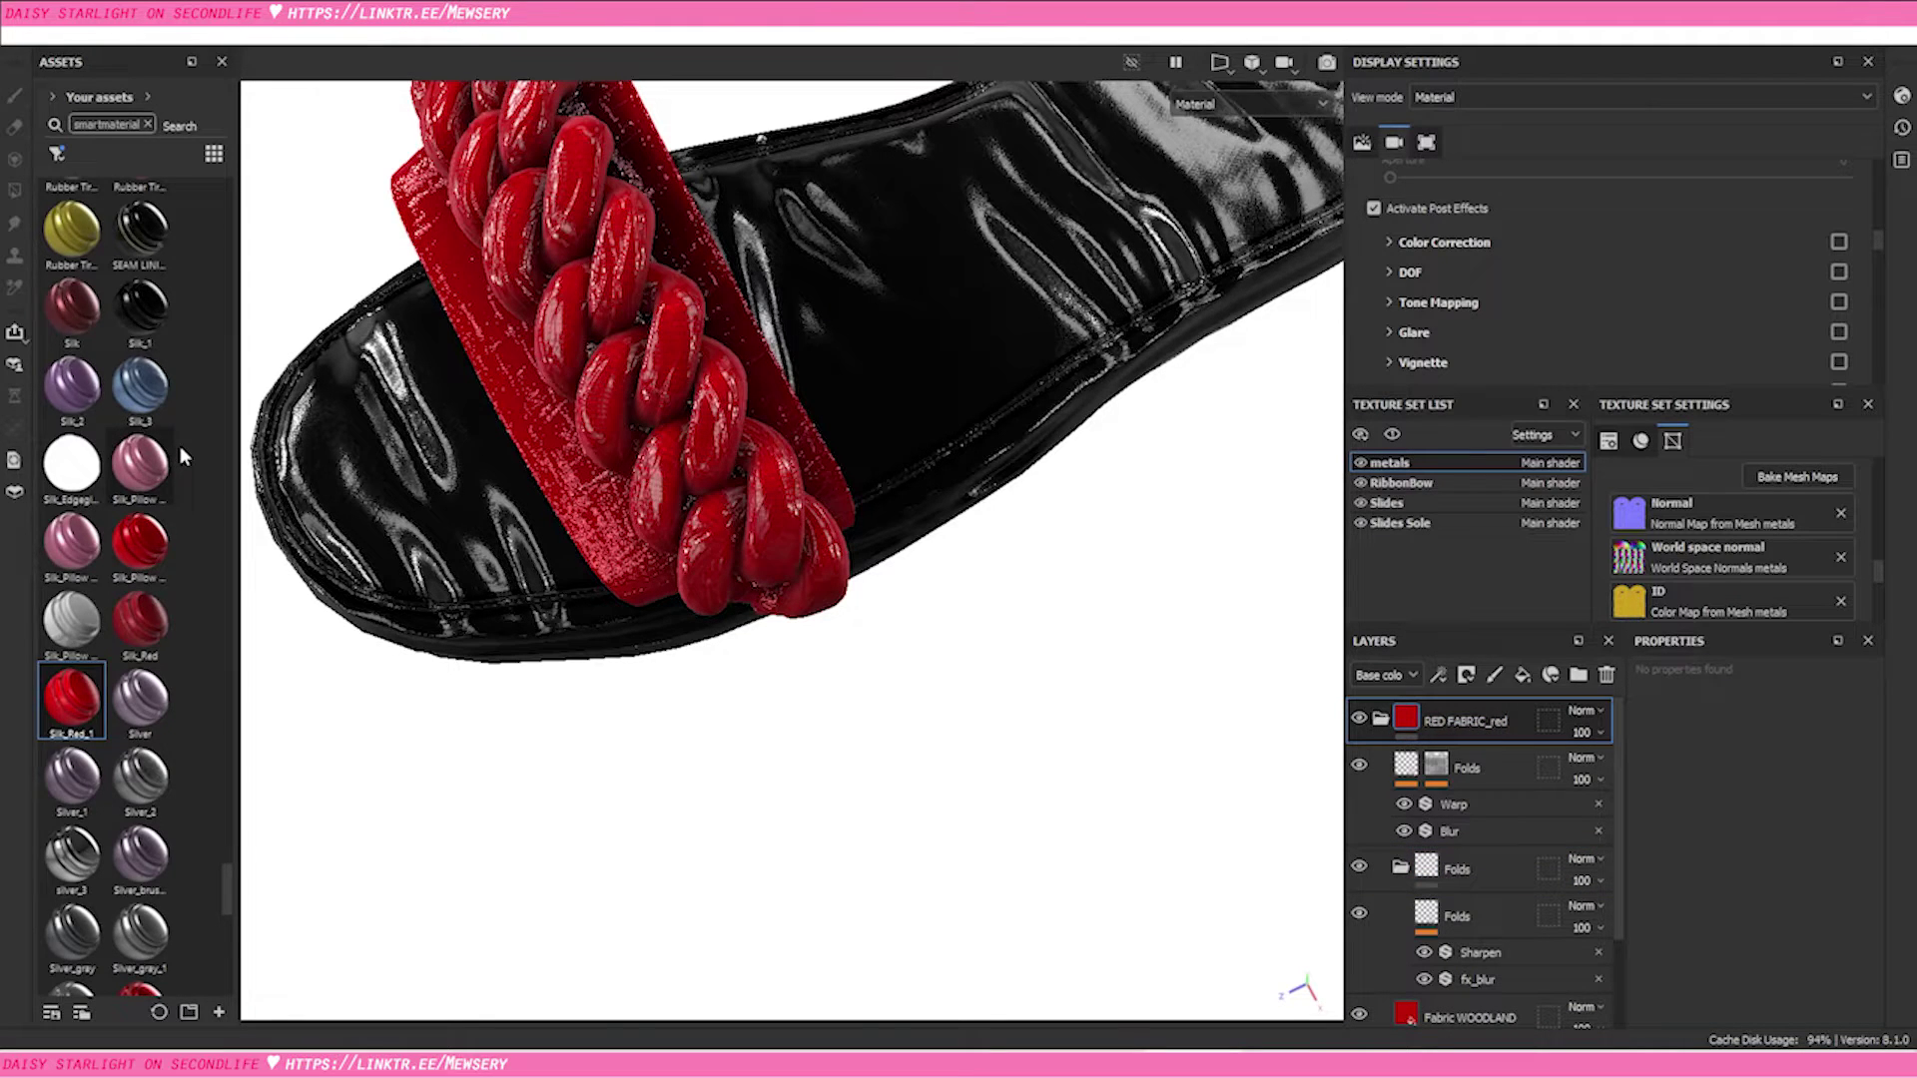
Browse the smart material library through its red, pink, marble, gold, denim and black materials
scroll(179, 445, down, 5)
scroll(177, 511, up, 10)
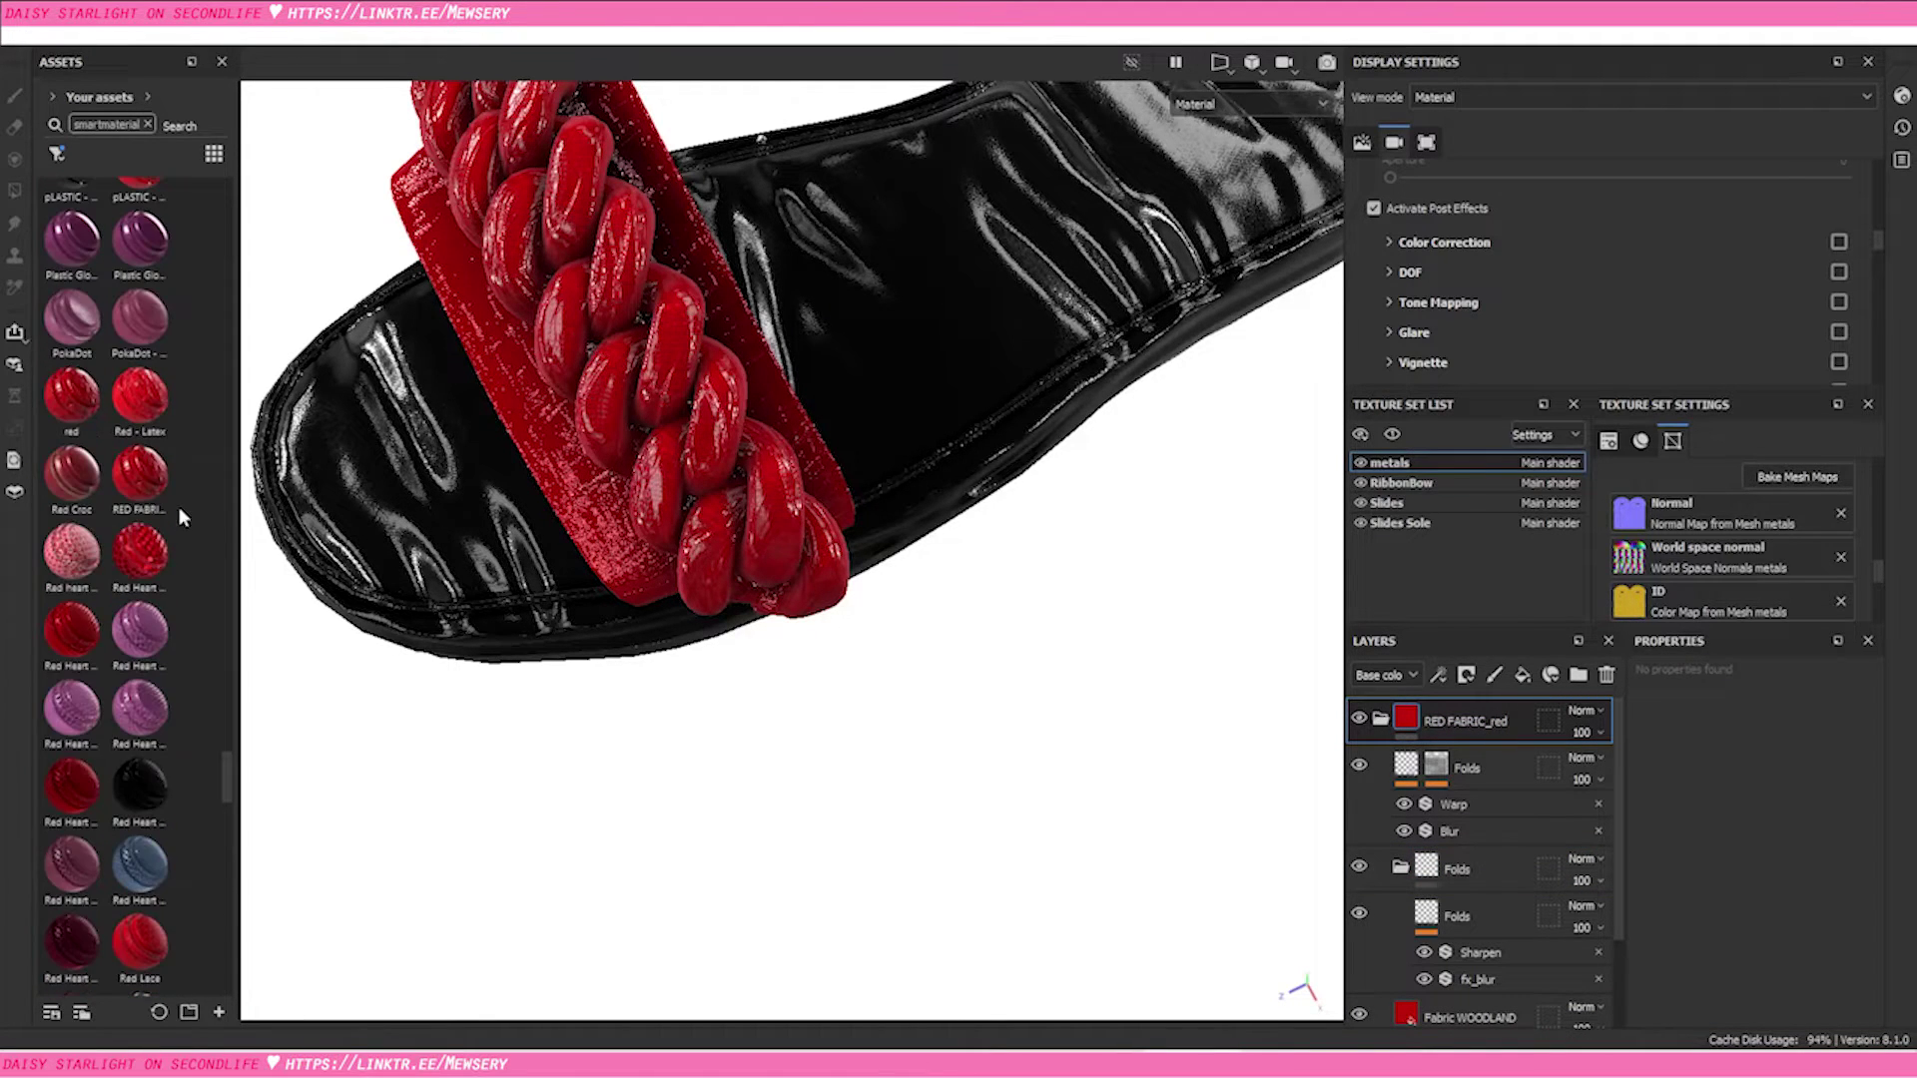
scroll(164, 577, up, 3)
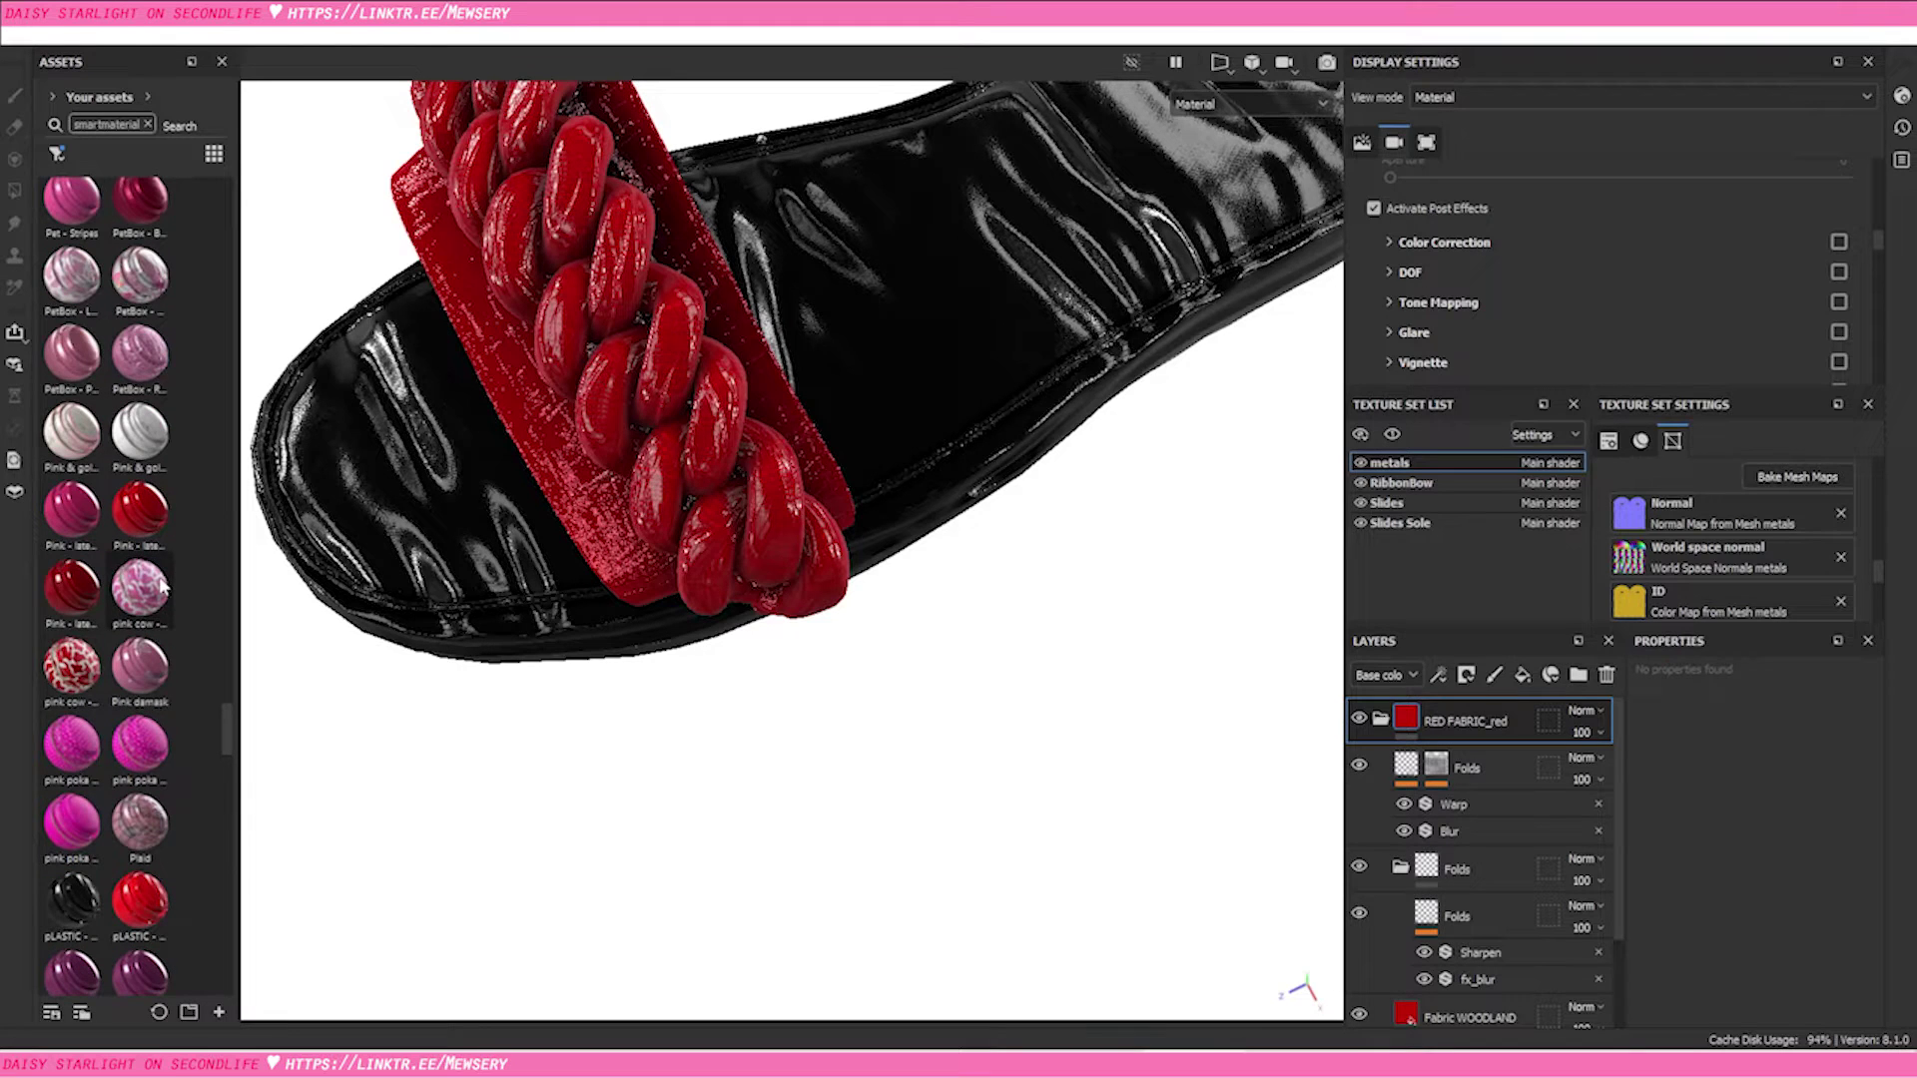
scroll(162, 585, down, 3)
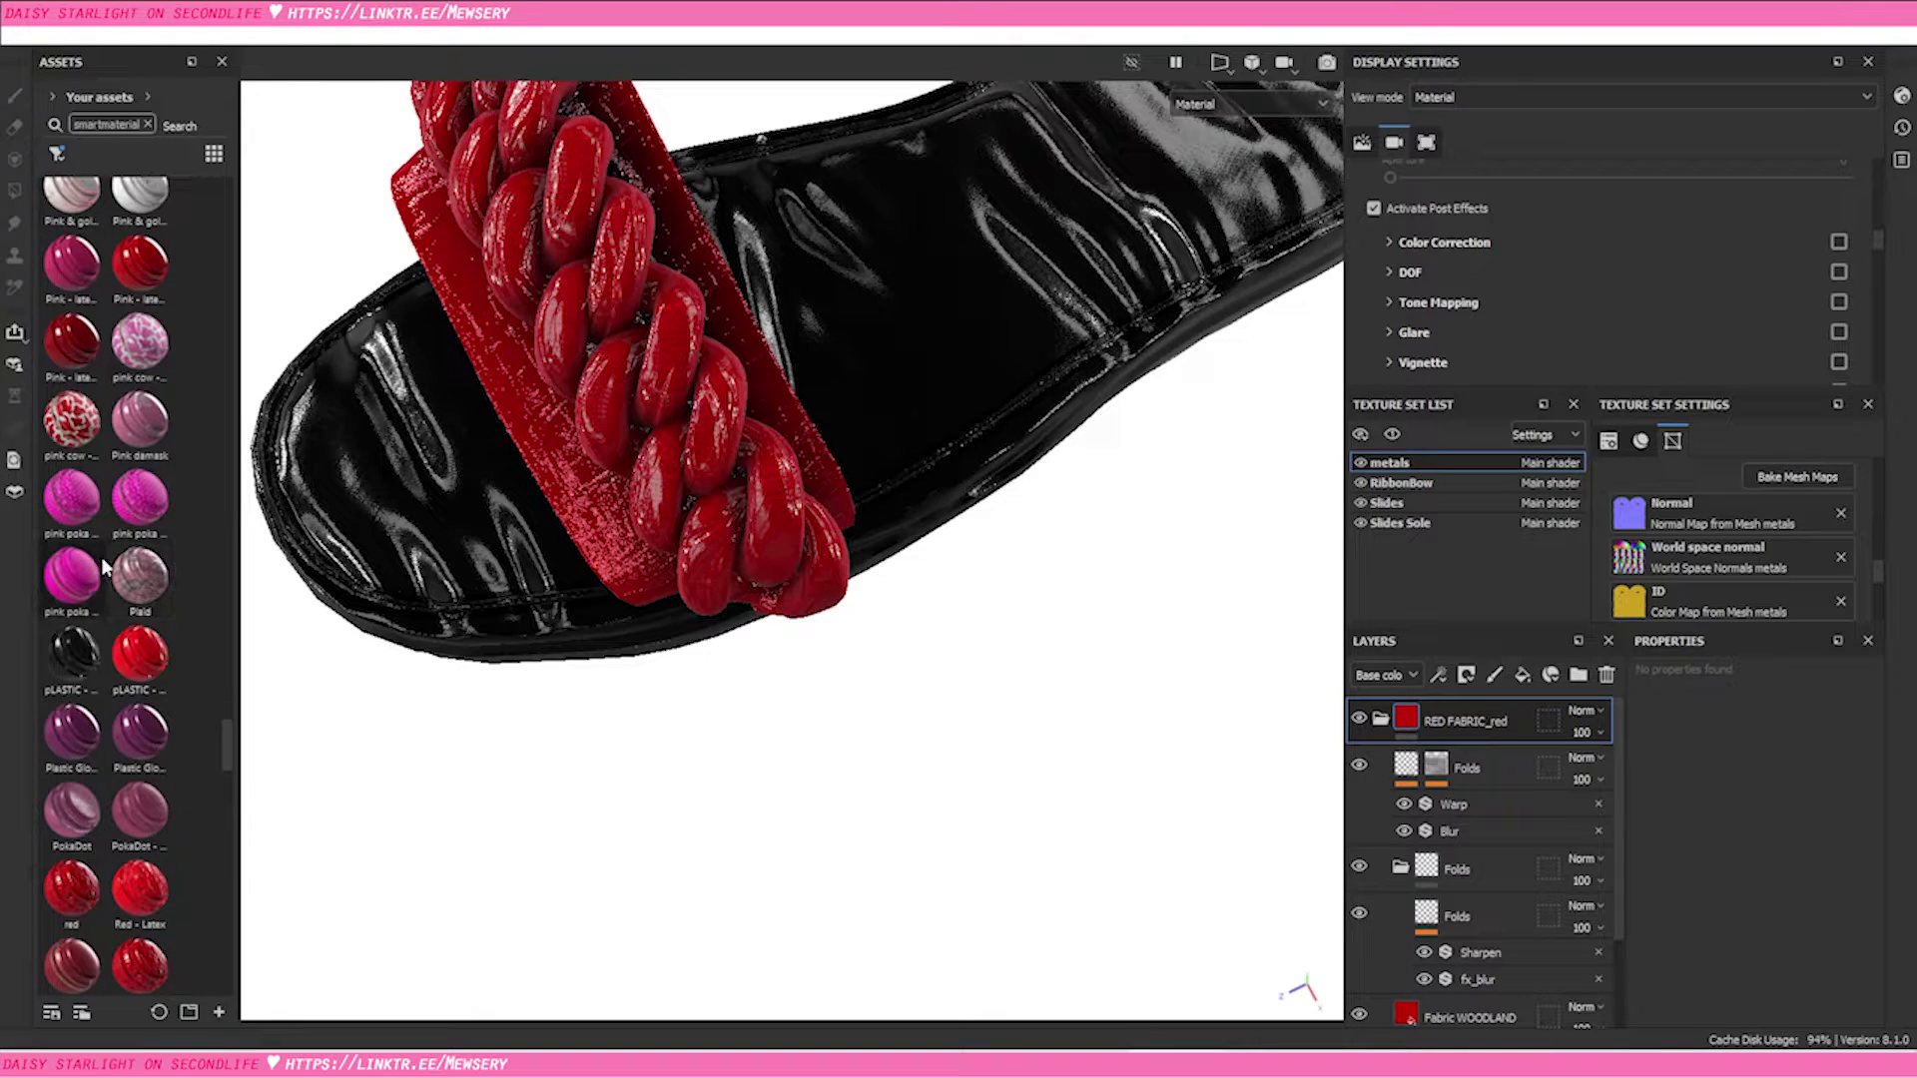
scroll(159, 504, up, 3)
scroll(126, 525, up, 10)
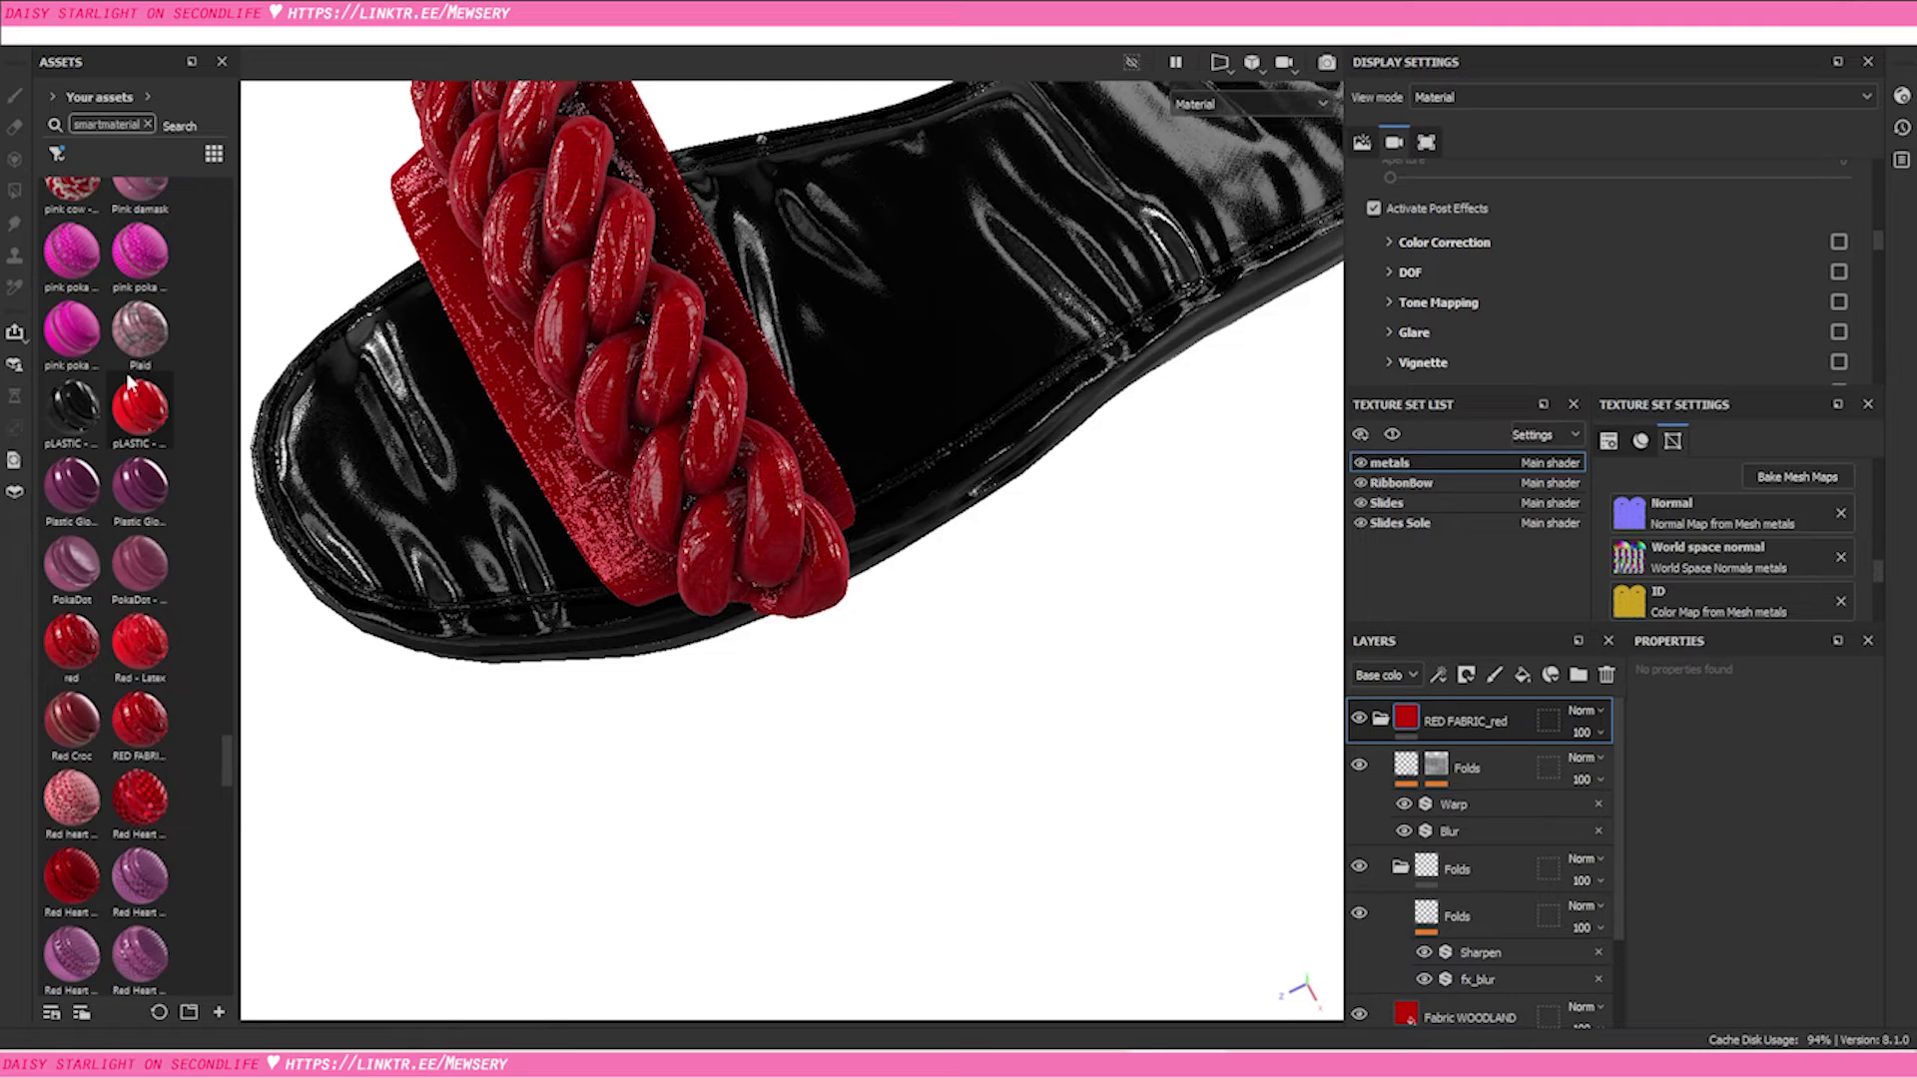
scroll(128, 544, up, 12)
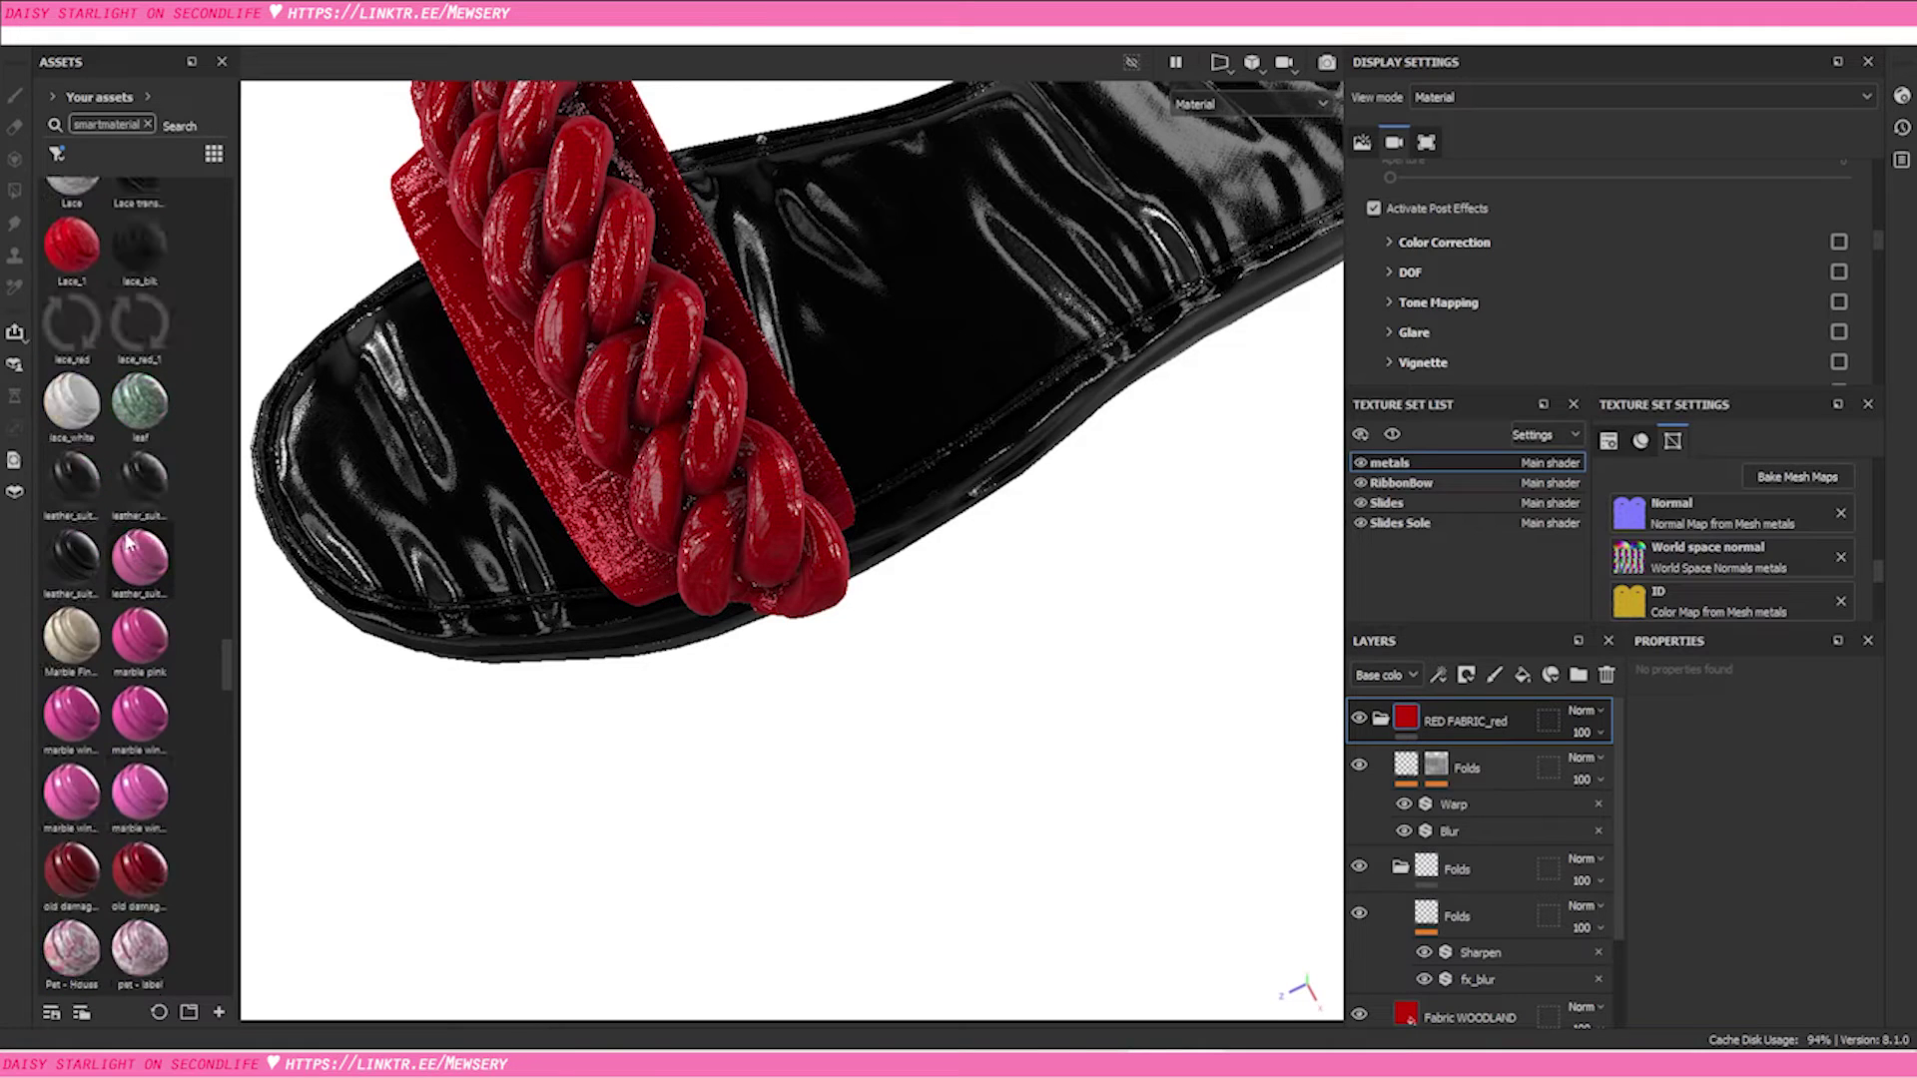
scroll(130, 549, up, 8)
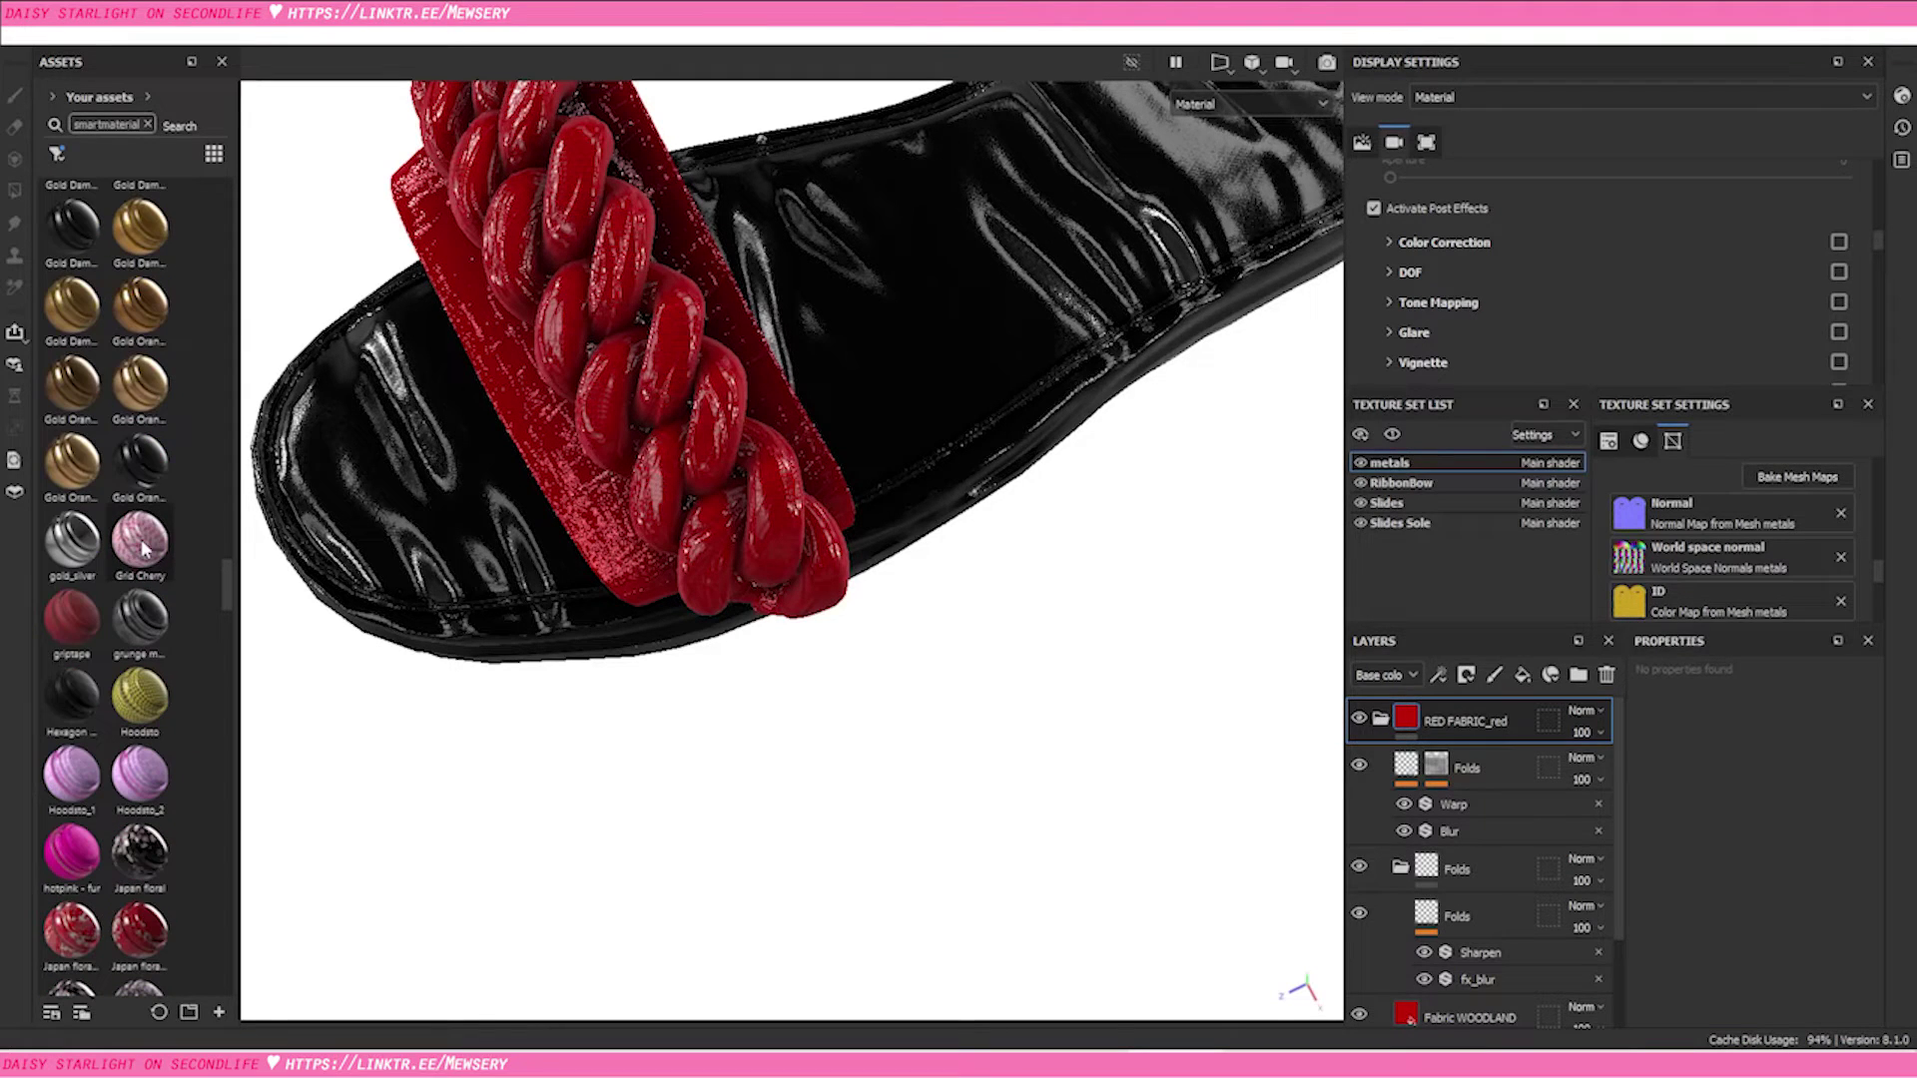
scroll(149, 564, up, 10)
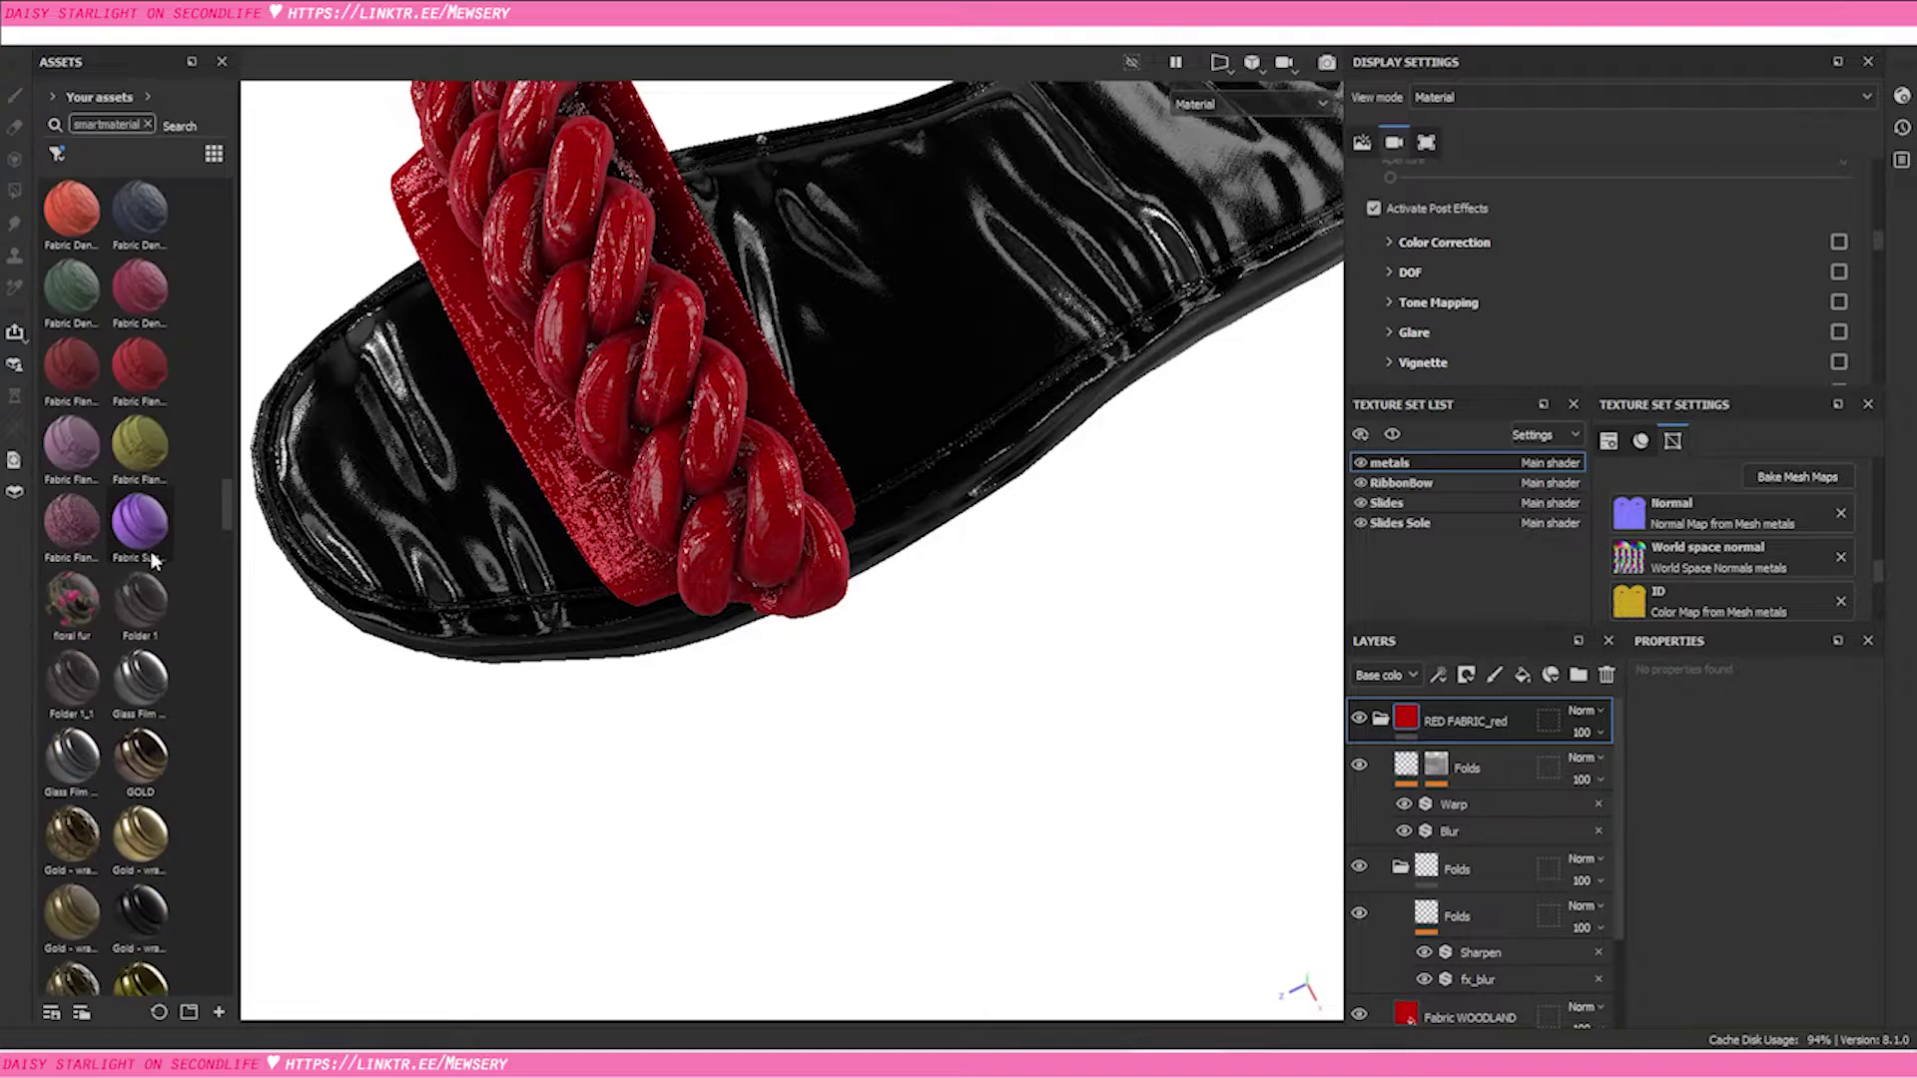
scroll(145, 562, up, 10)
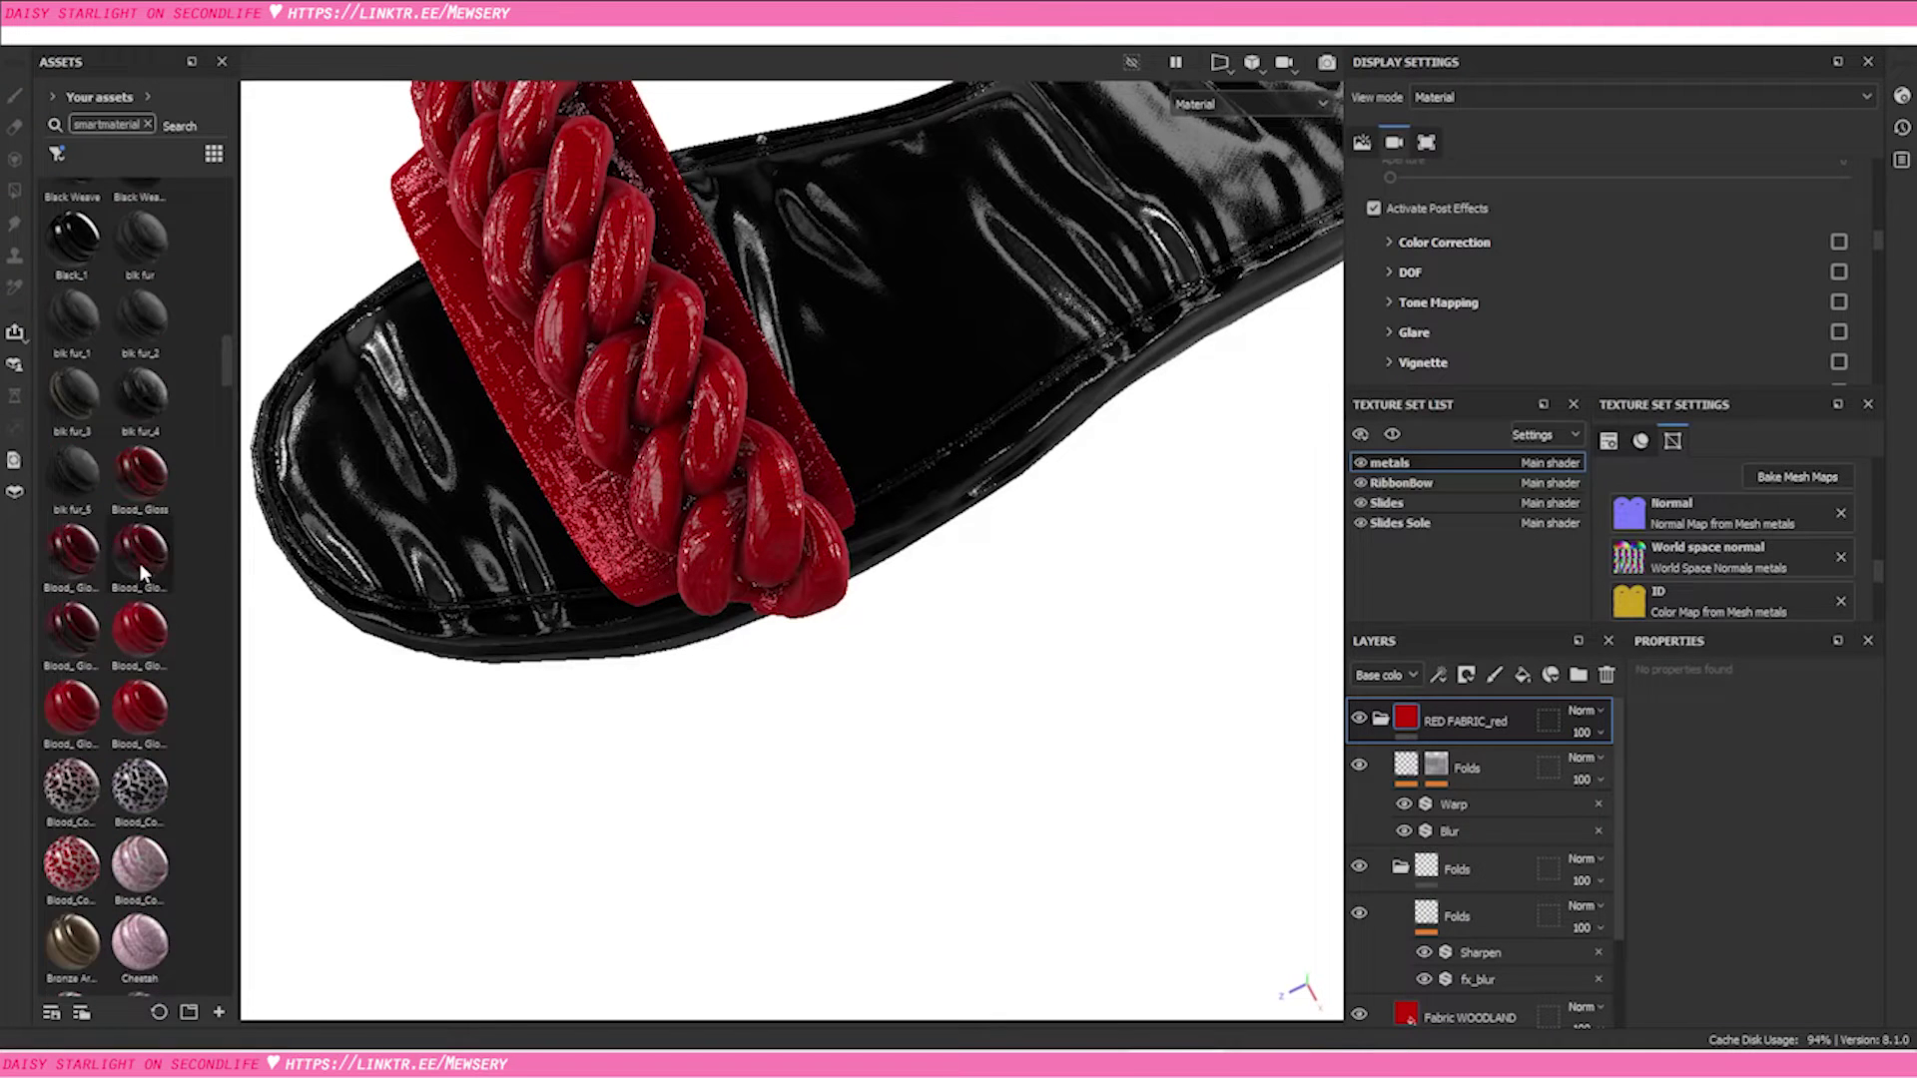
Compare the Black Latex, fur, Blood_Gloss and cheetah smart materials in the library
scroll(130, 579, down, 3)
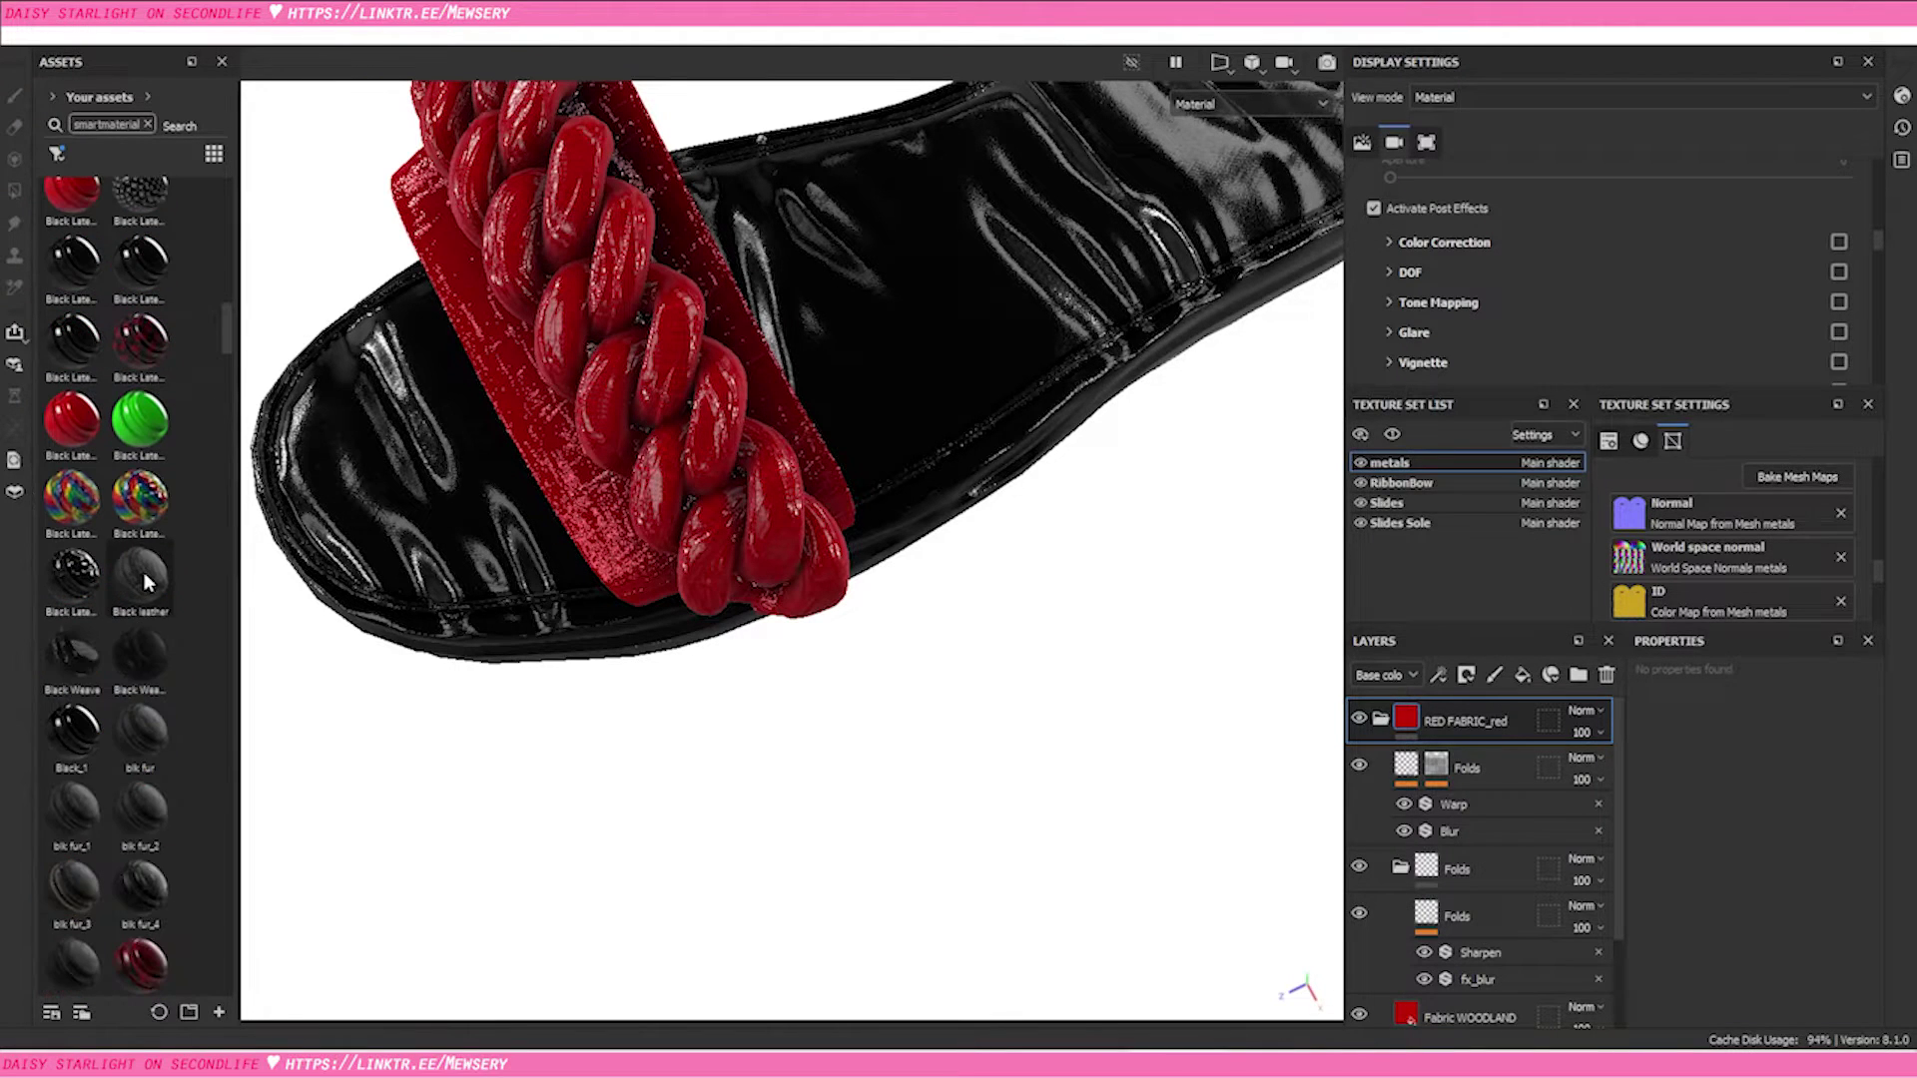
scroll(149, 567, up, 6)
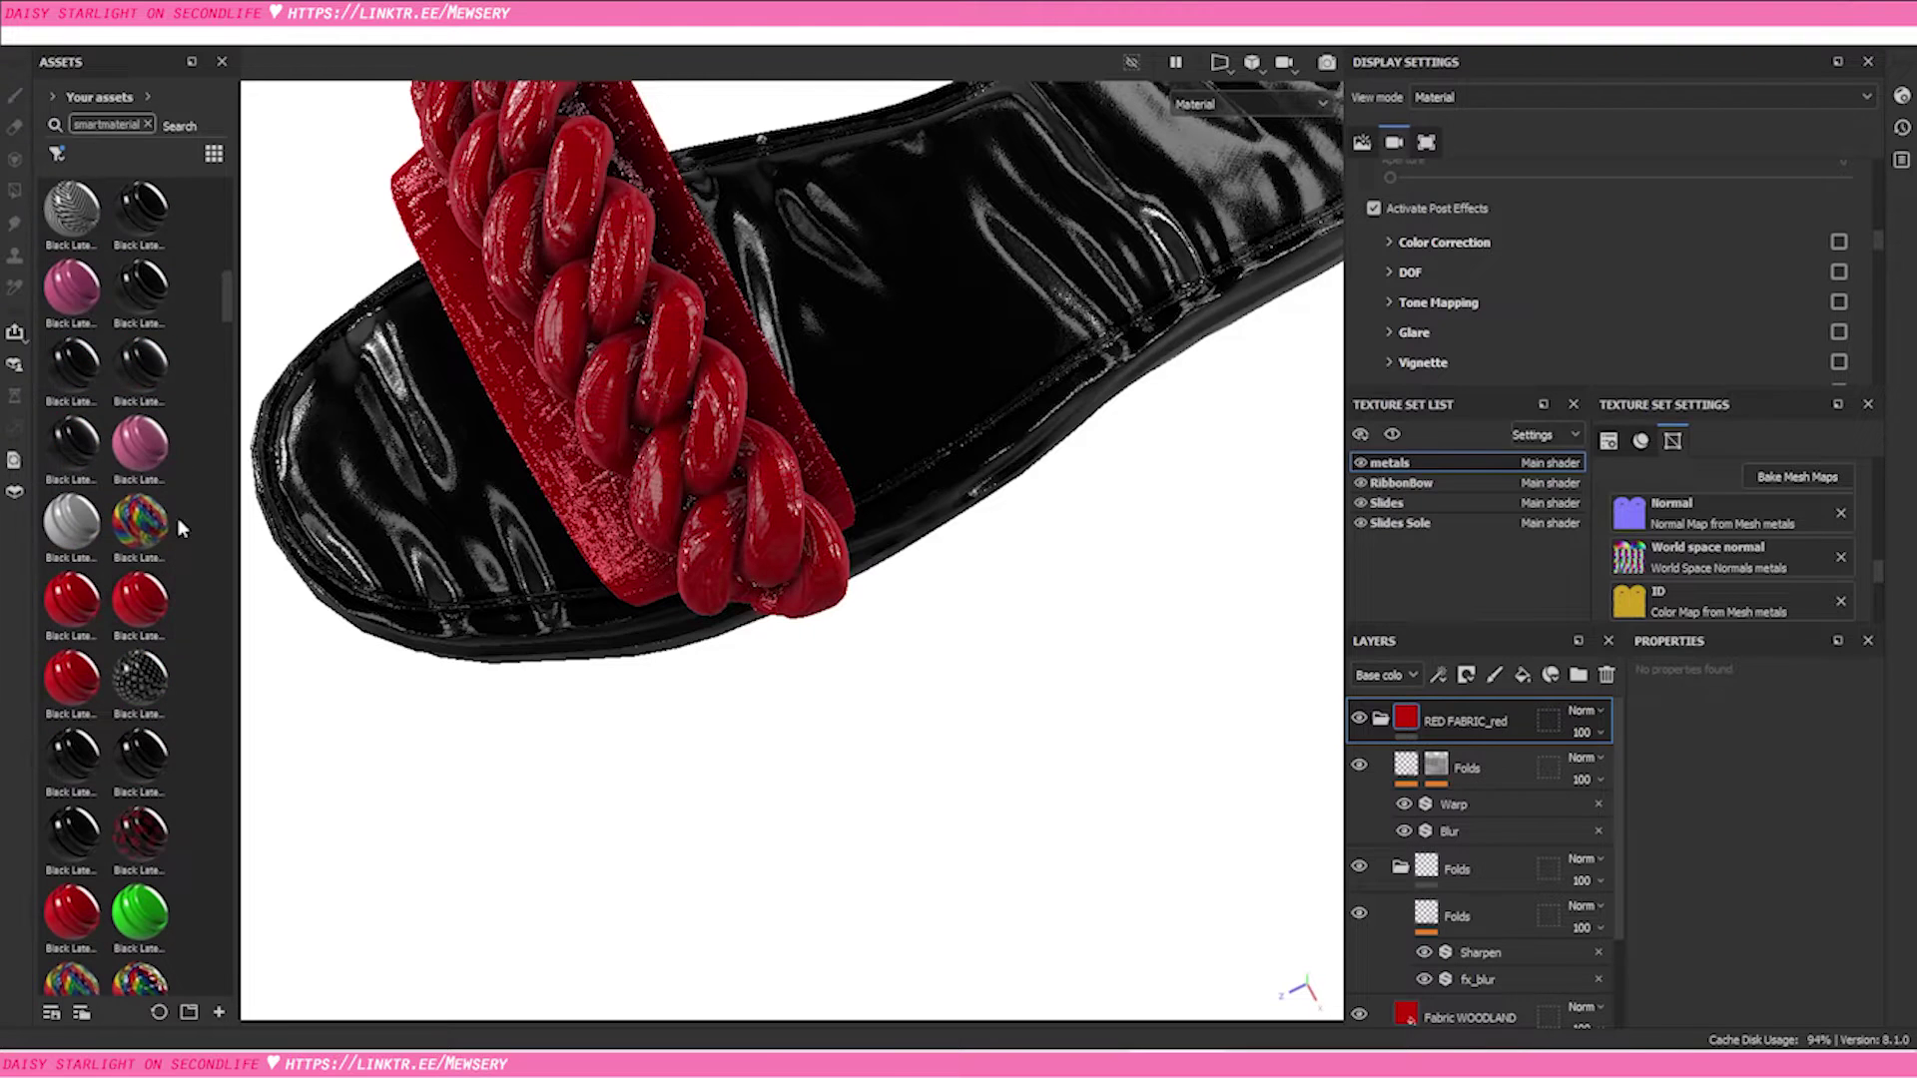
scroll(160, 464, up, 3)
scroll(157, 464, up, 6)
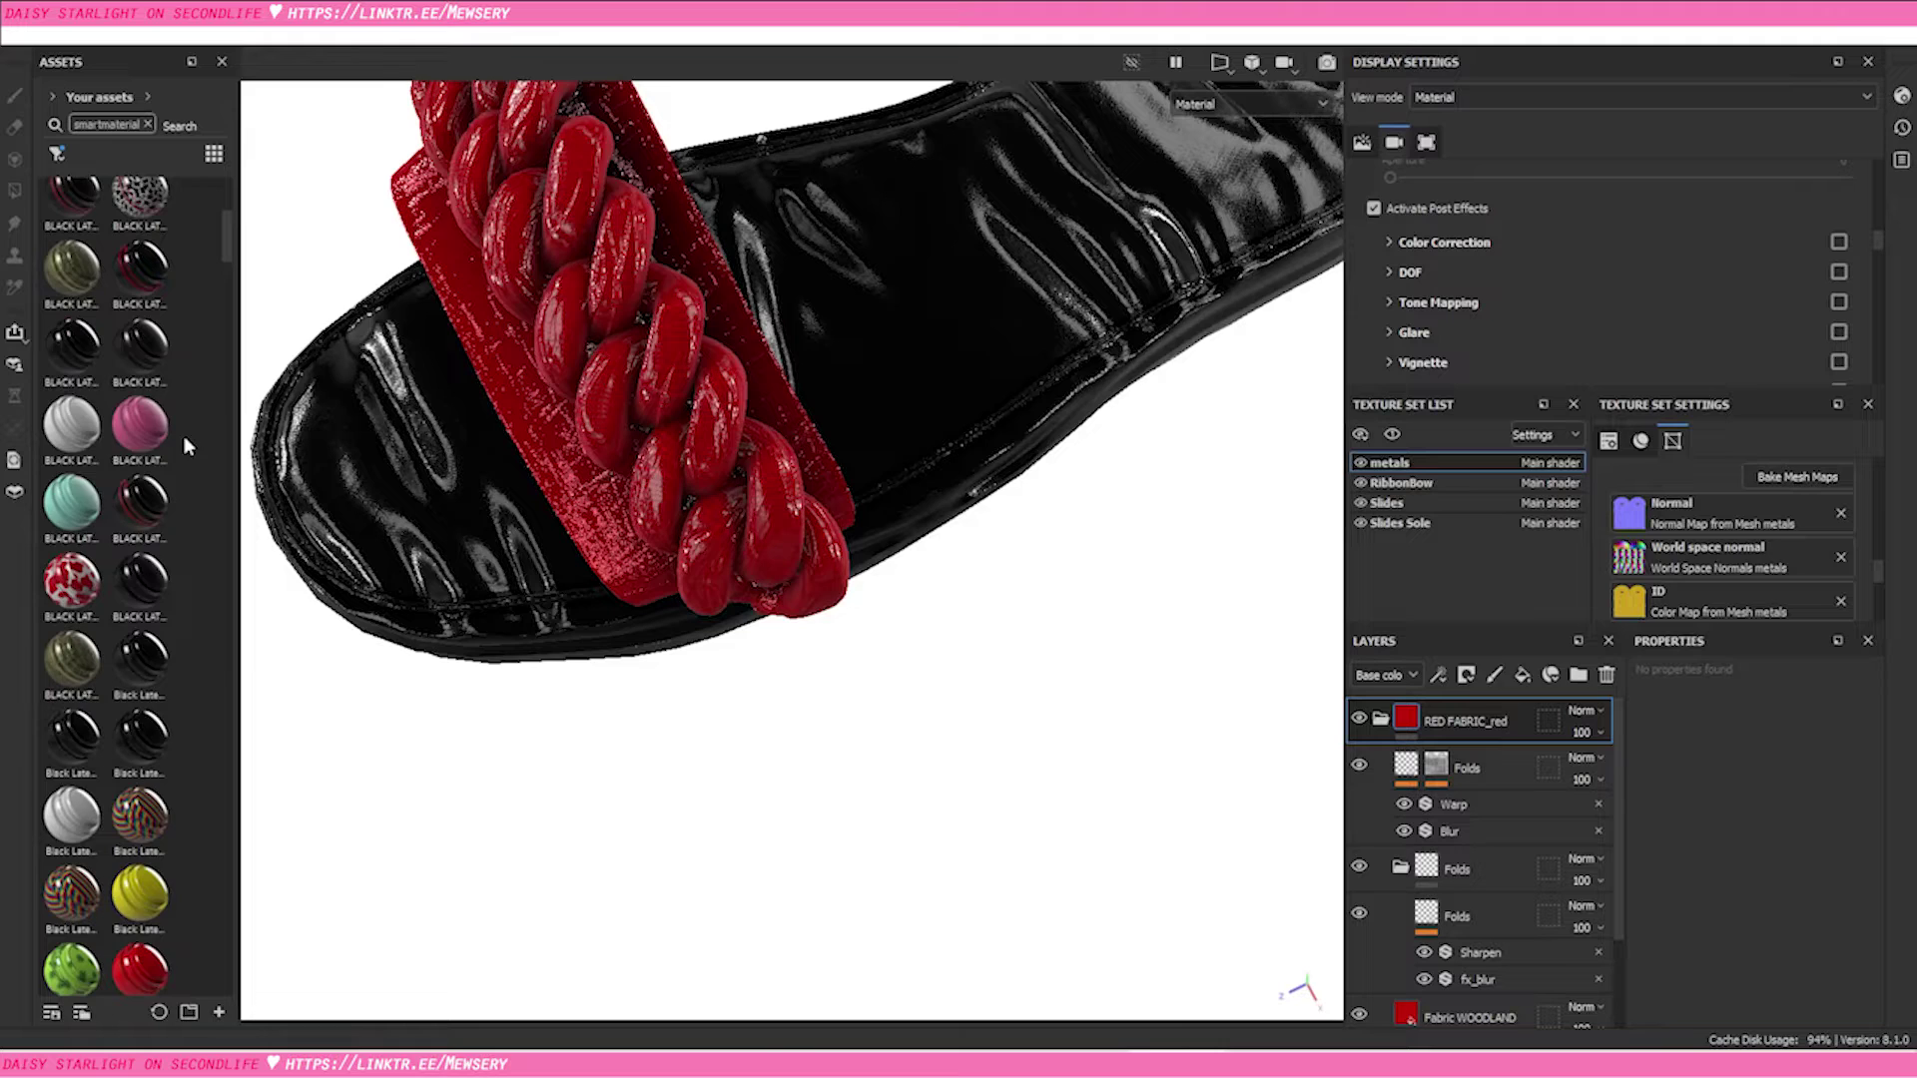
scroll(188, 454, down, 3)
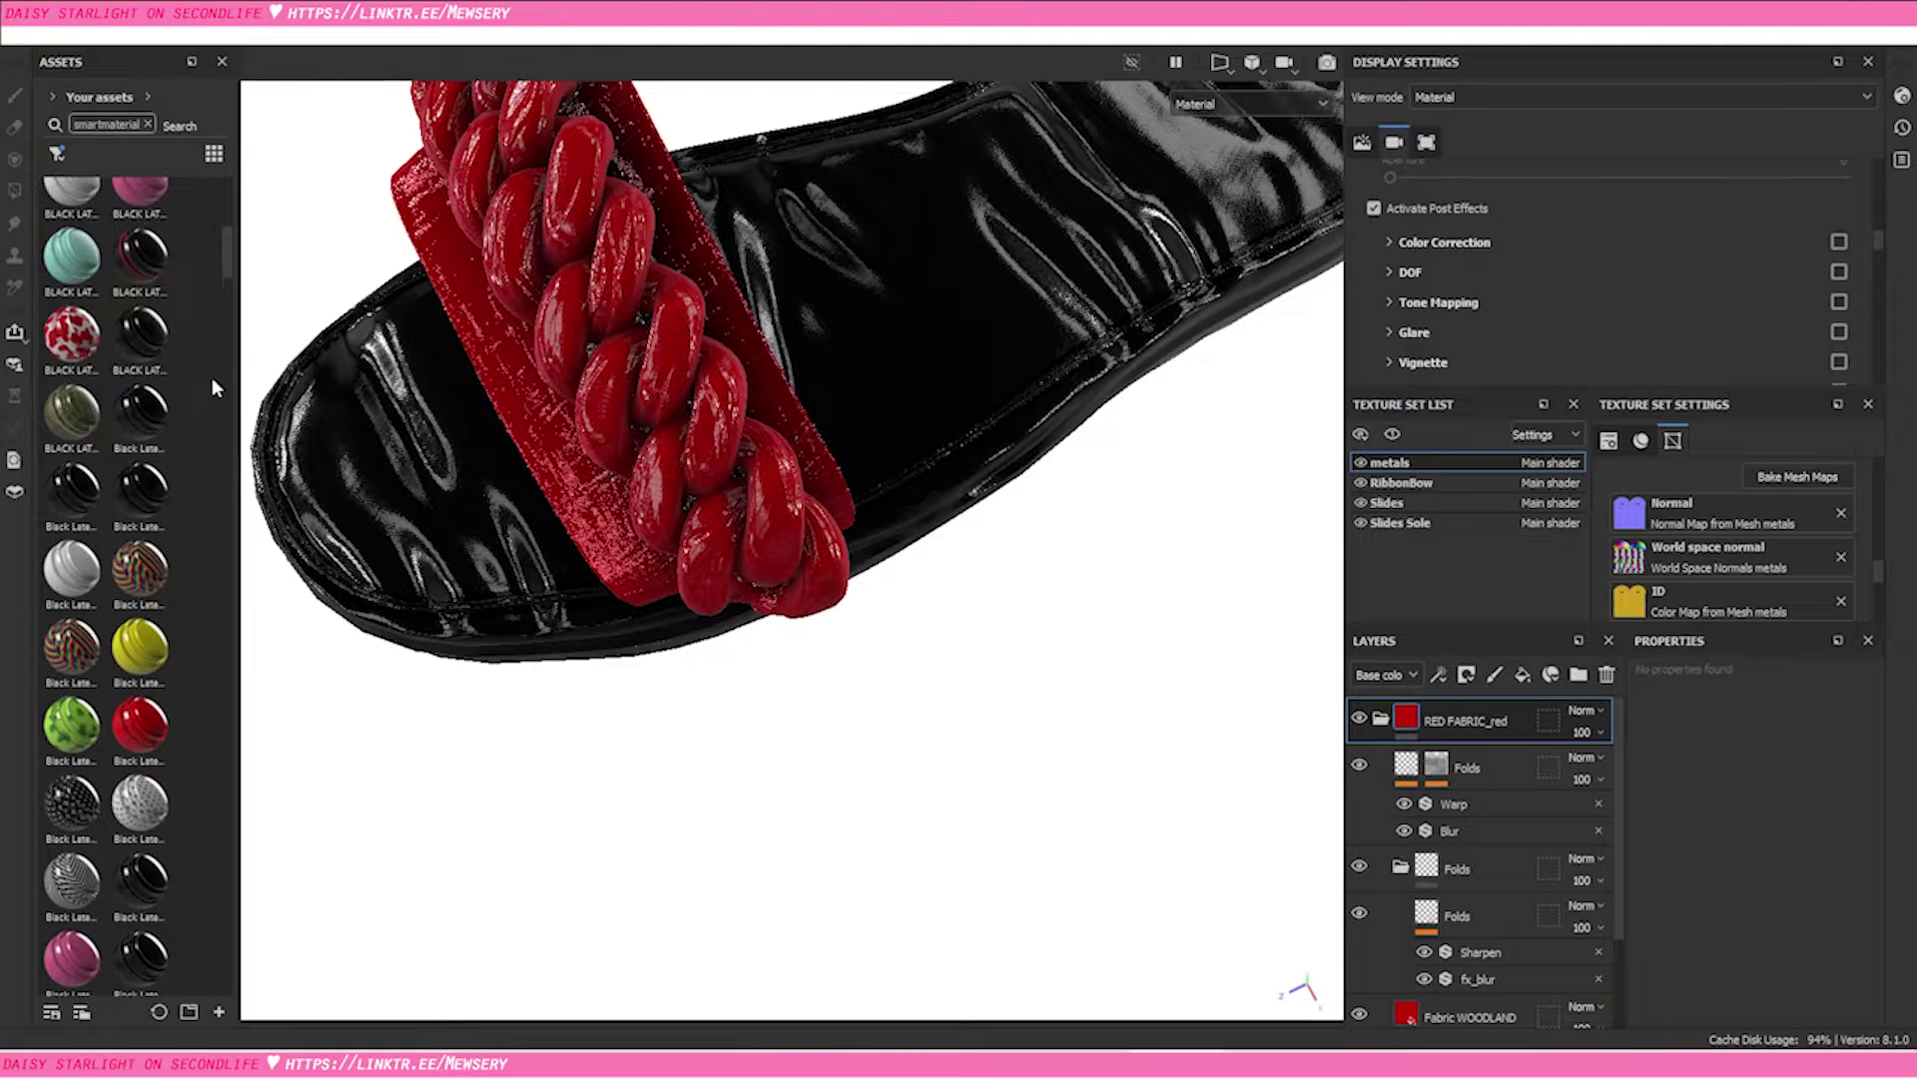
scroll(179, 354, down, 10)
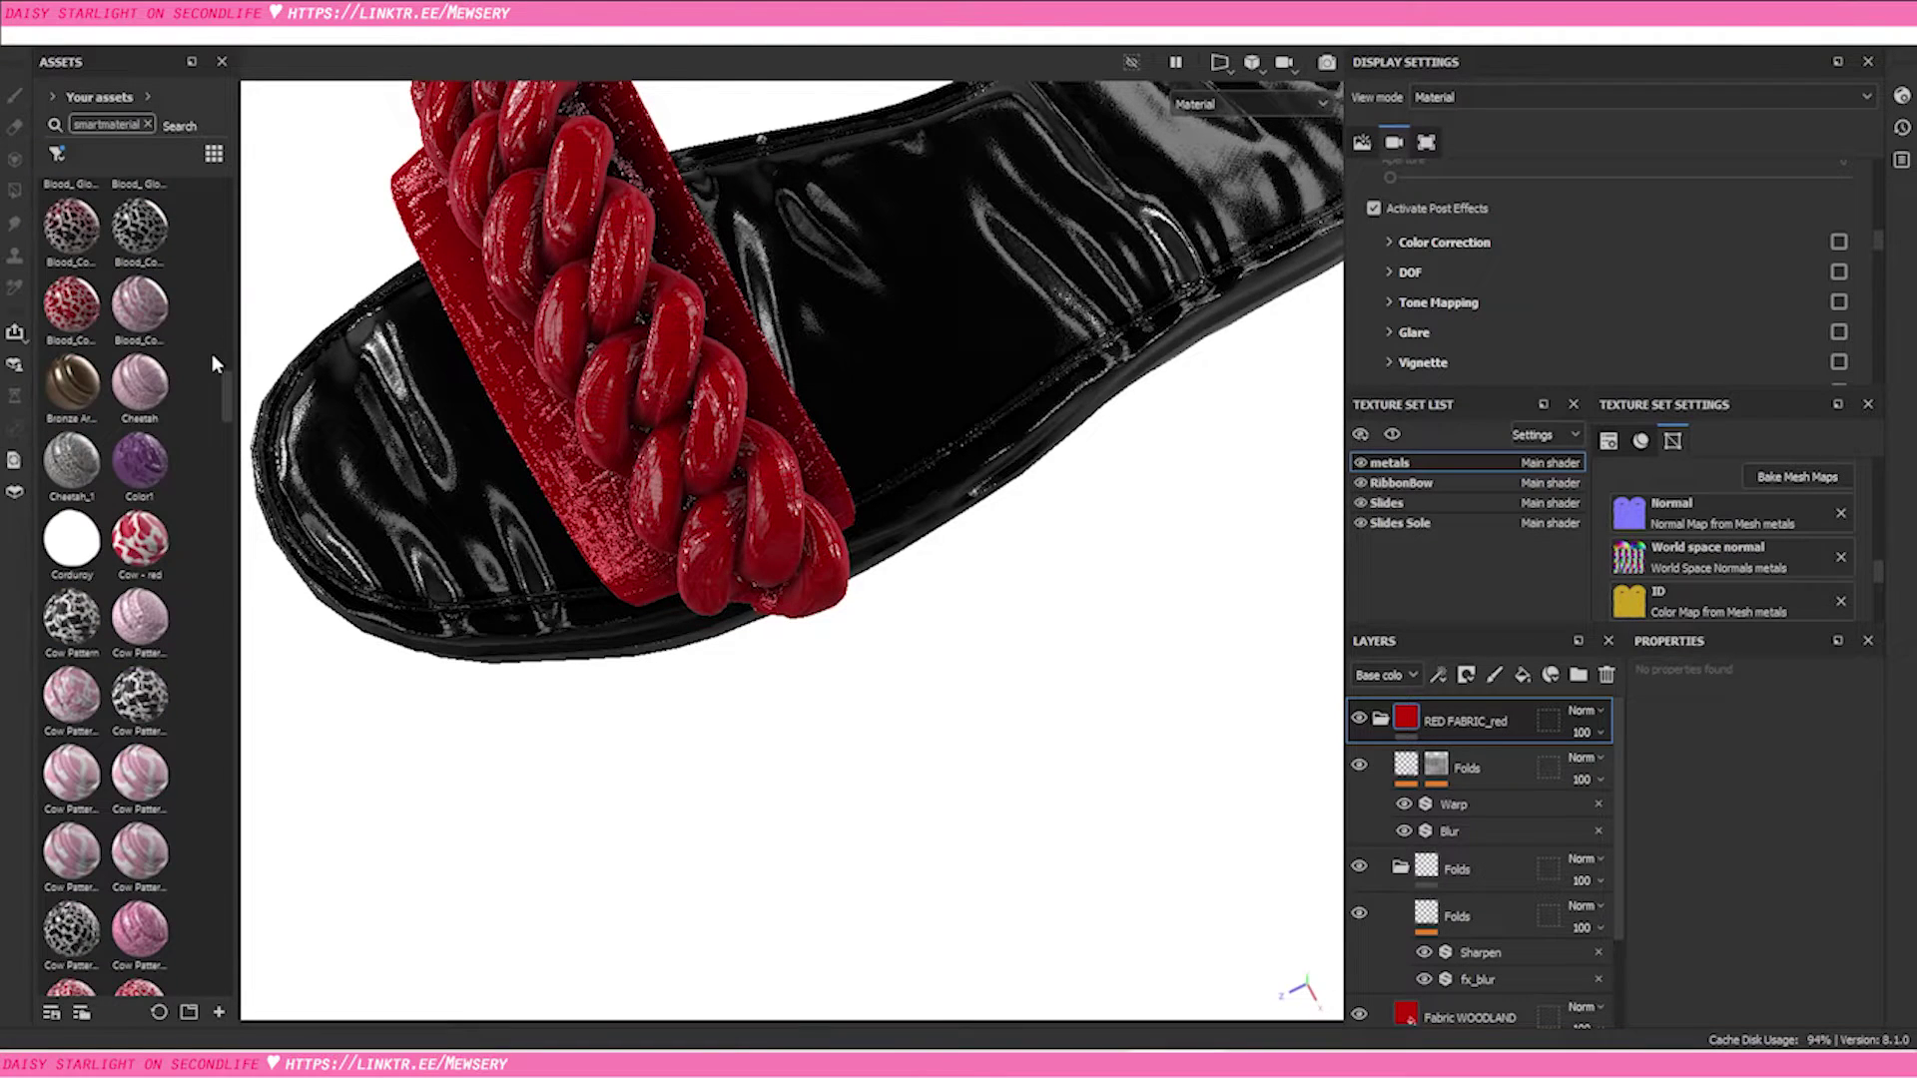
scroll(186, 441, up, 10)
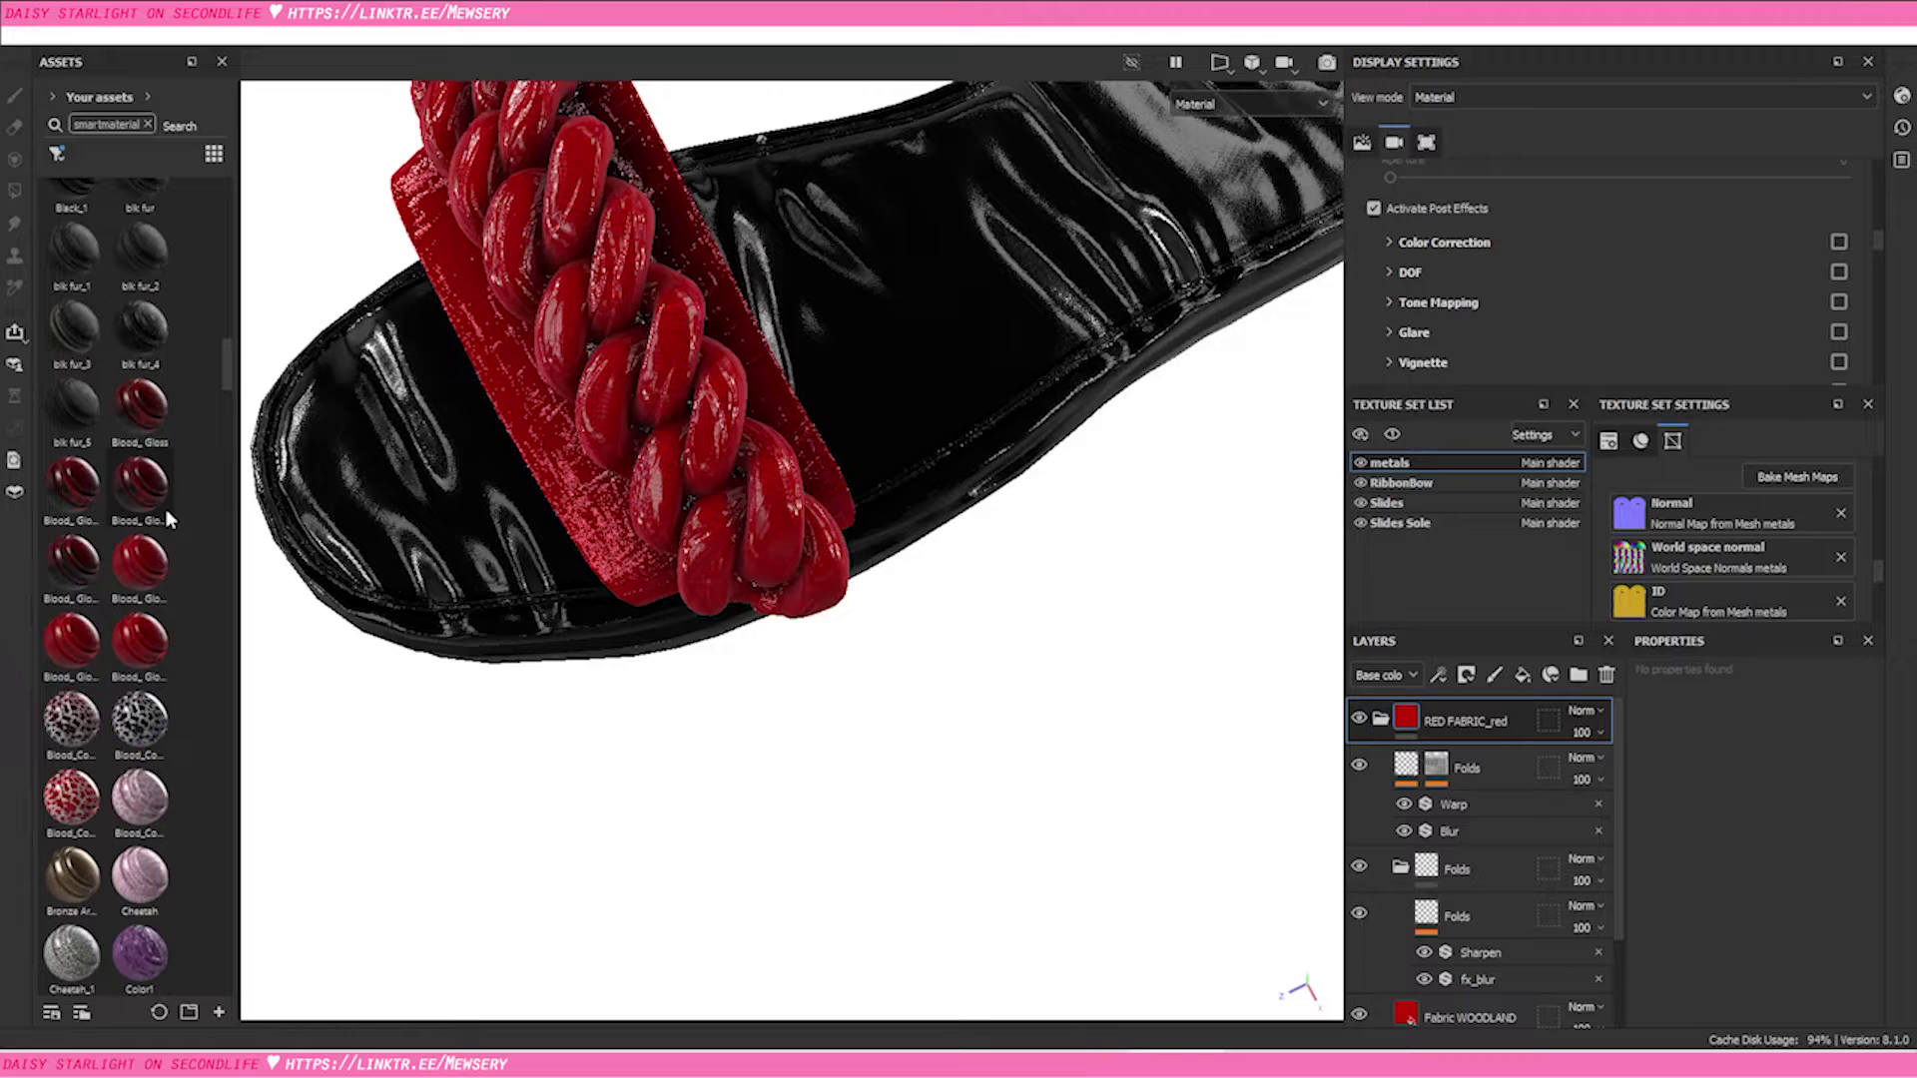
mouse_move(166, 513)
scroll(165, 516, down, 10)
scroll(184, 709, down, 5)
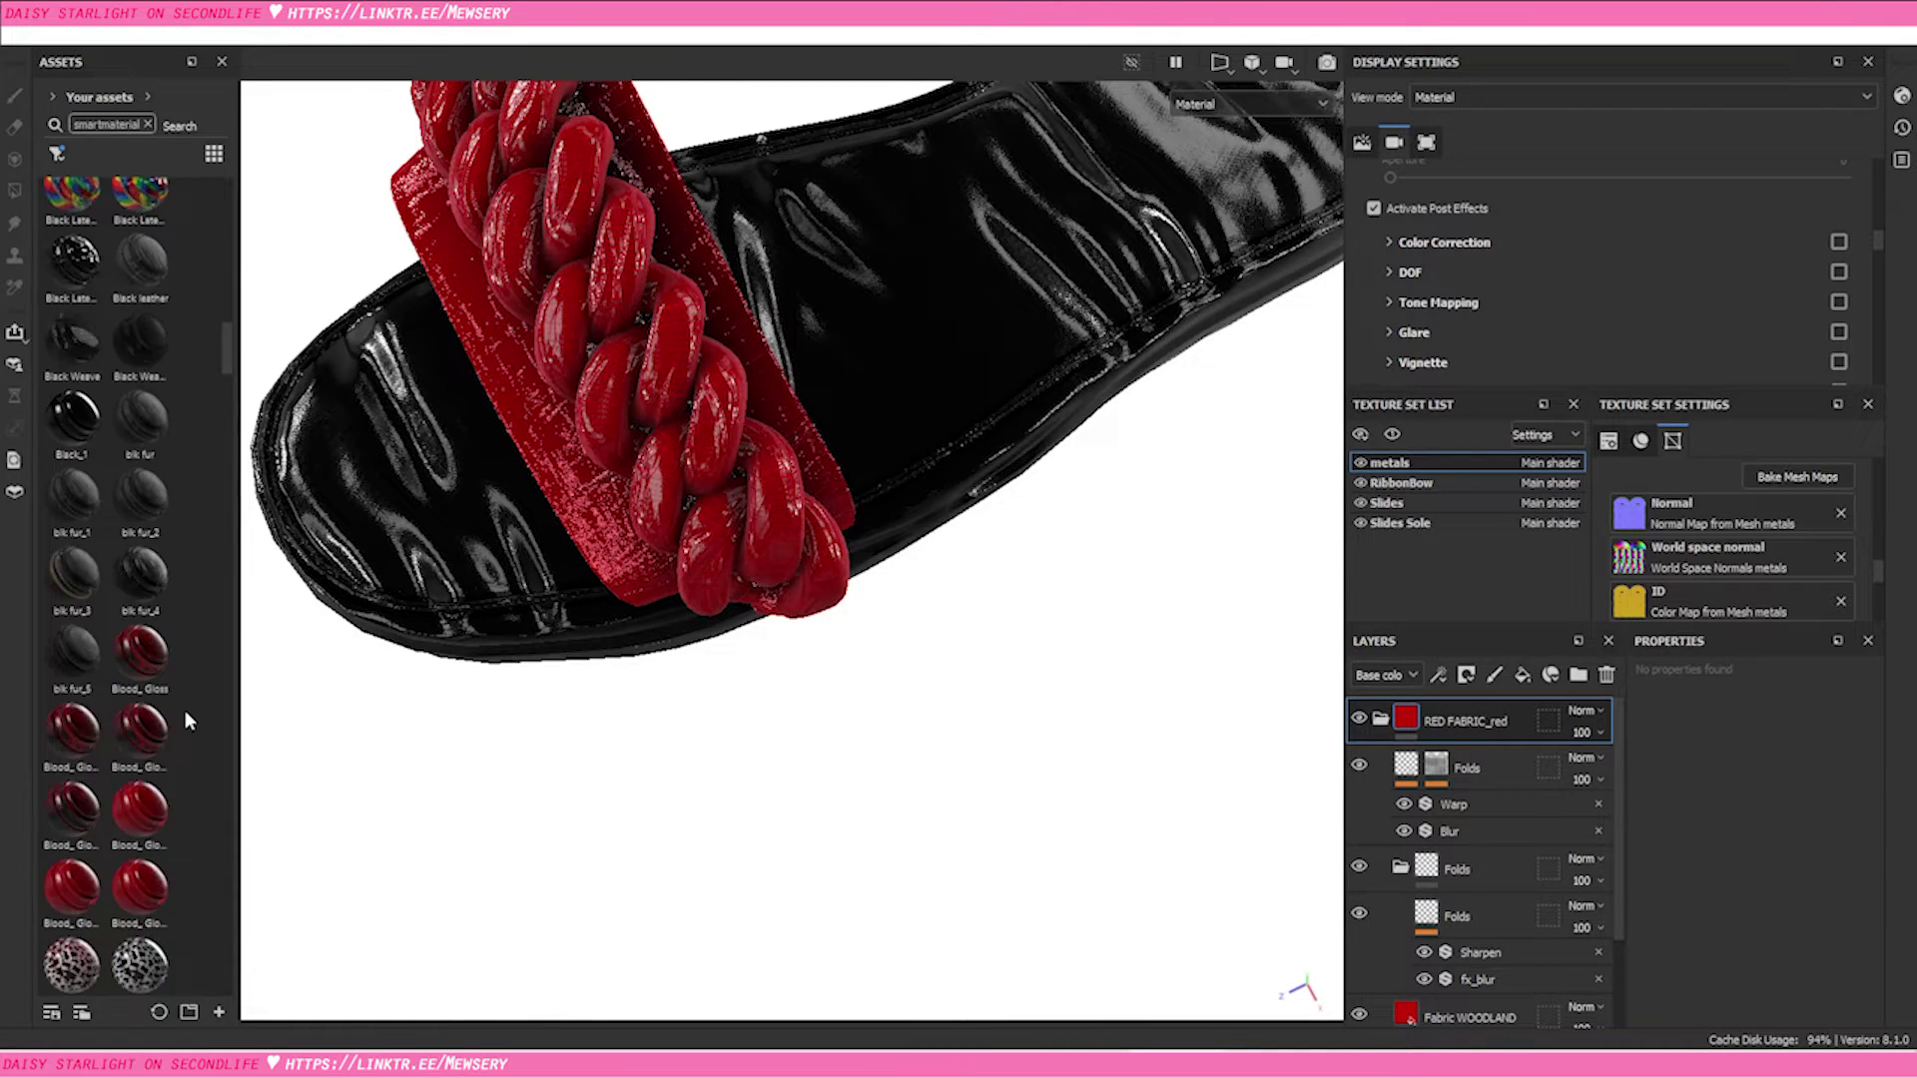
scroll(189, 711, up, 5)
scroll(186, 711, down, 4)
Review the fabric, lace, red, ribbon and rubber smart materials alongside a front view of the slide
scroll(190, 709, down, 10)
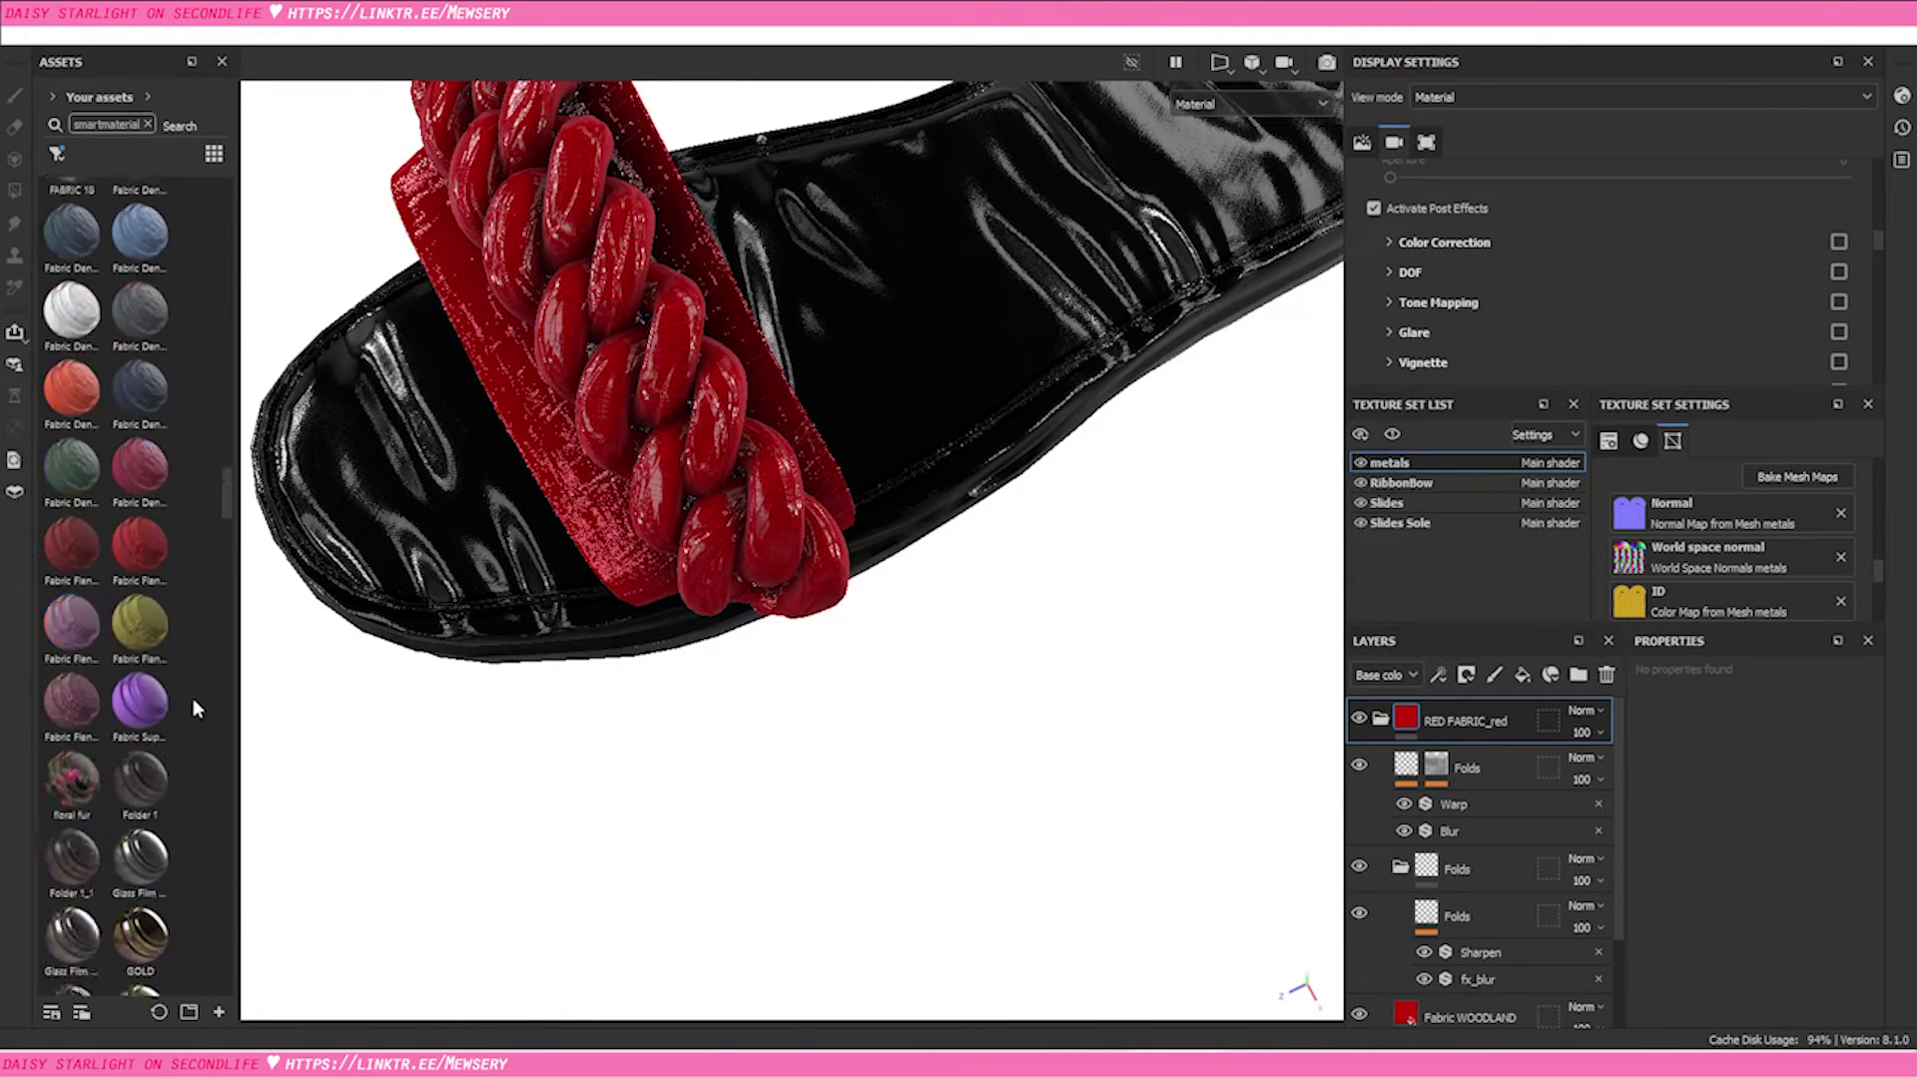
scroll(190, 708, down, 10)
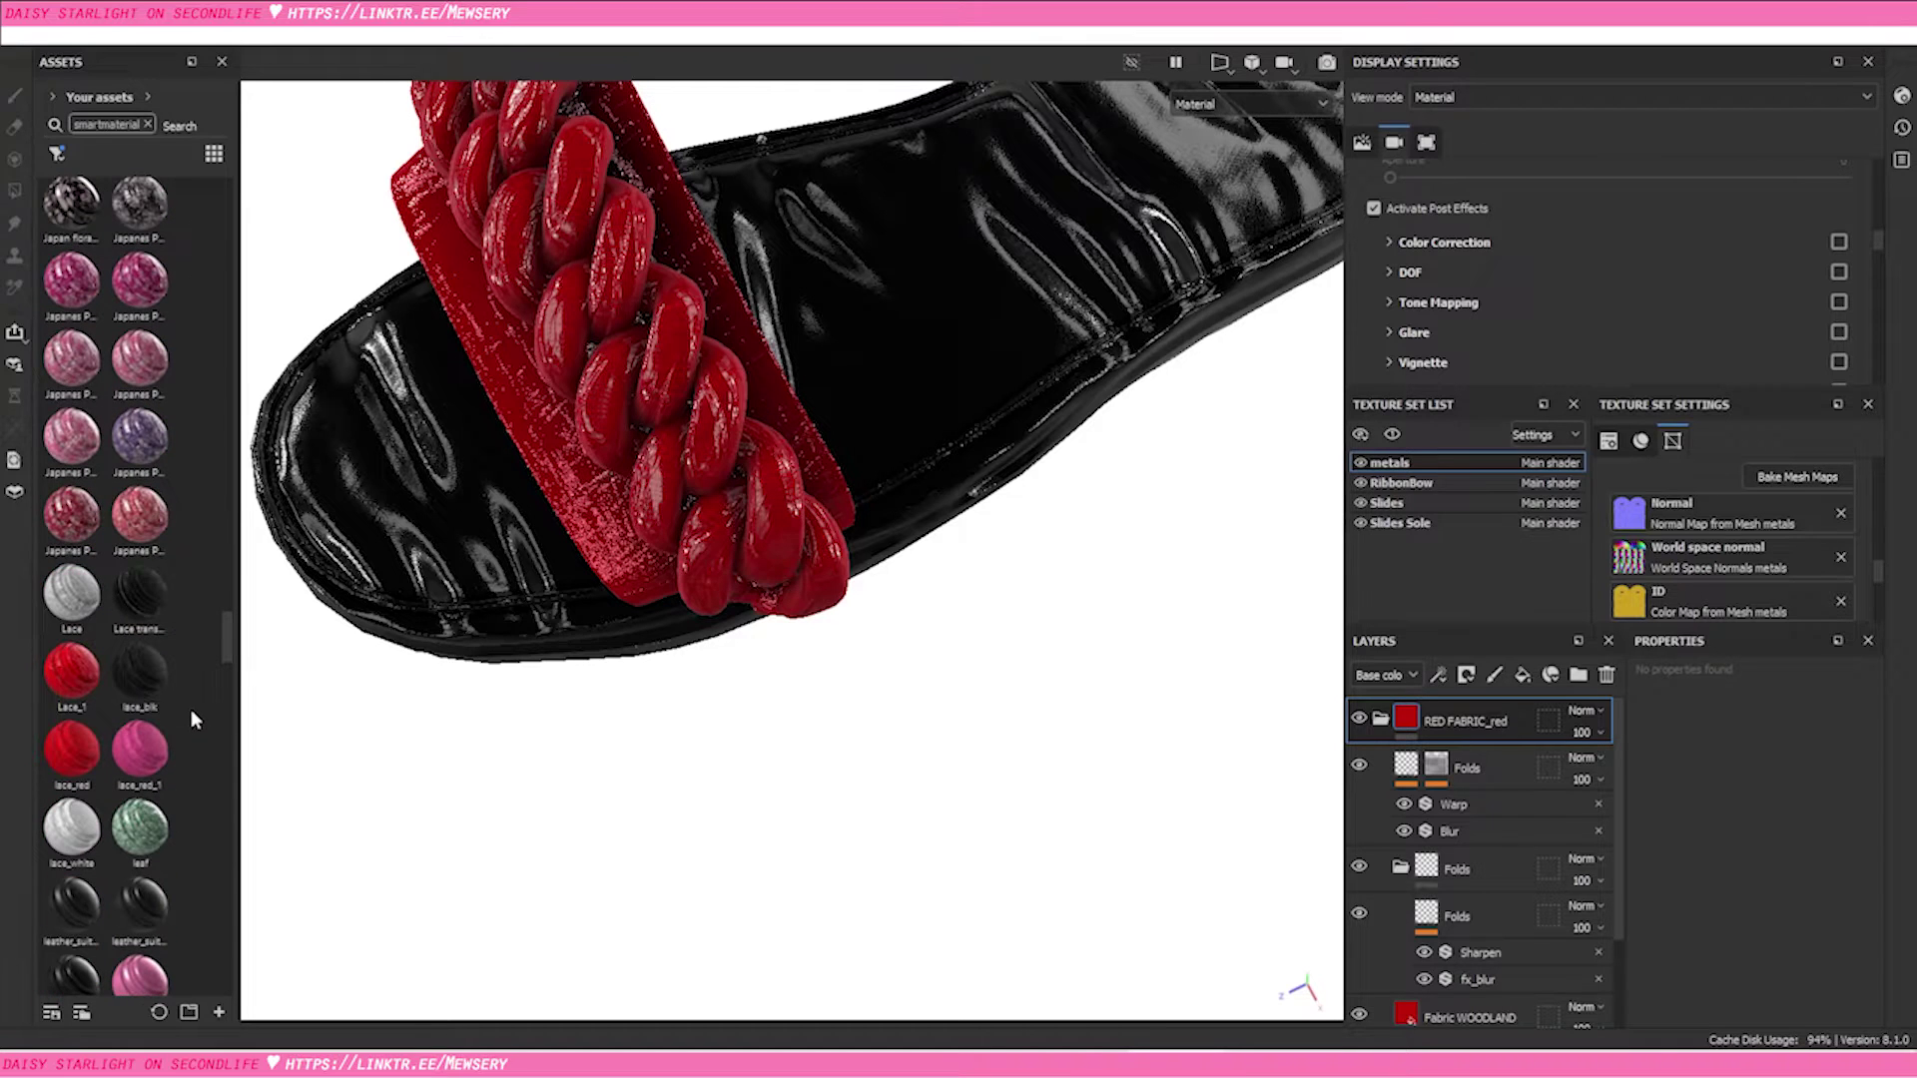
scroll(175, 594, up, 5)
alt+drag(744, 426, 798, 319)
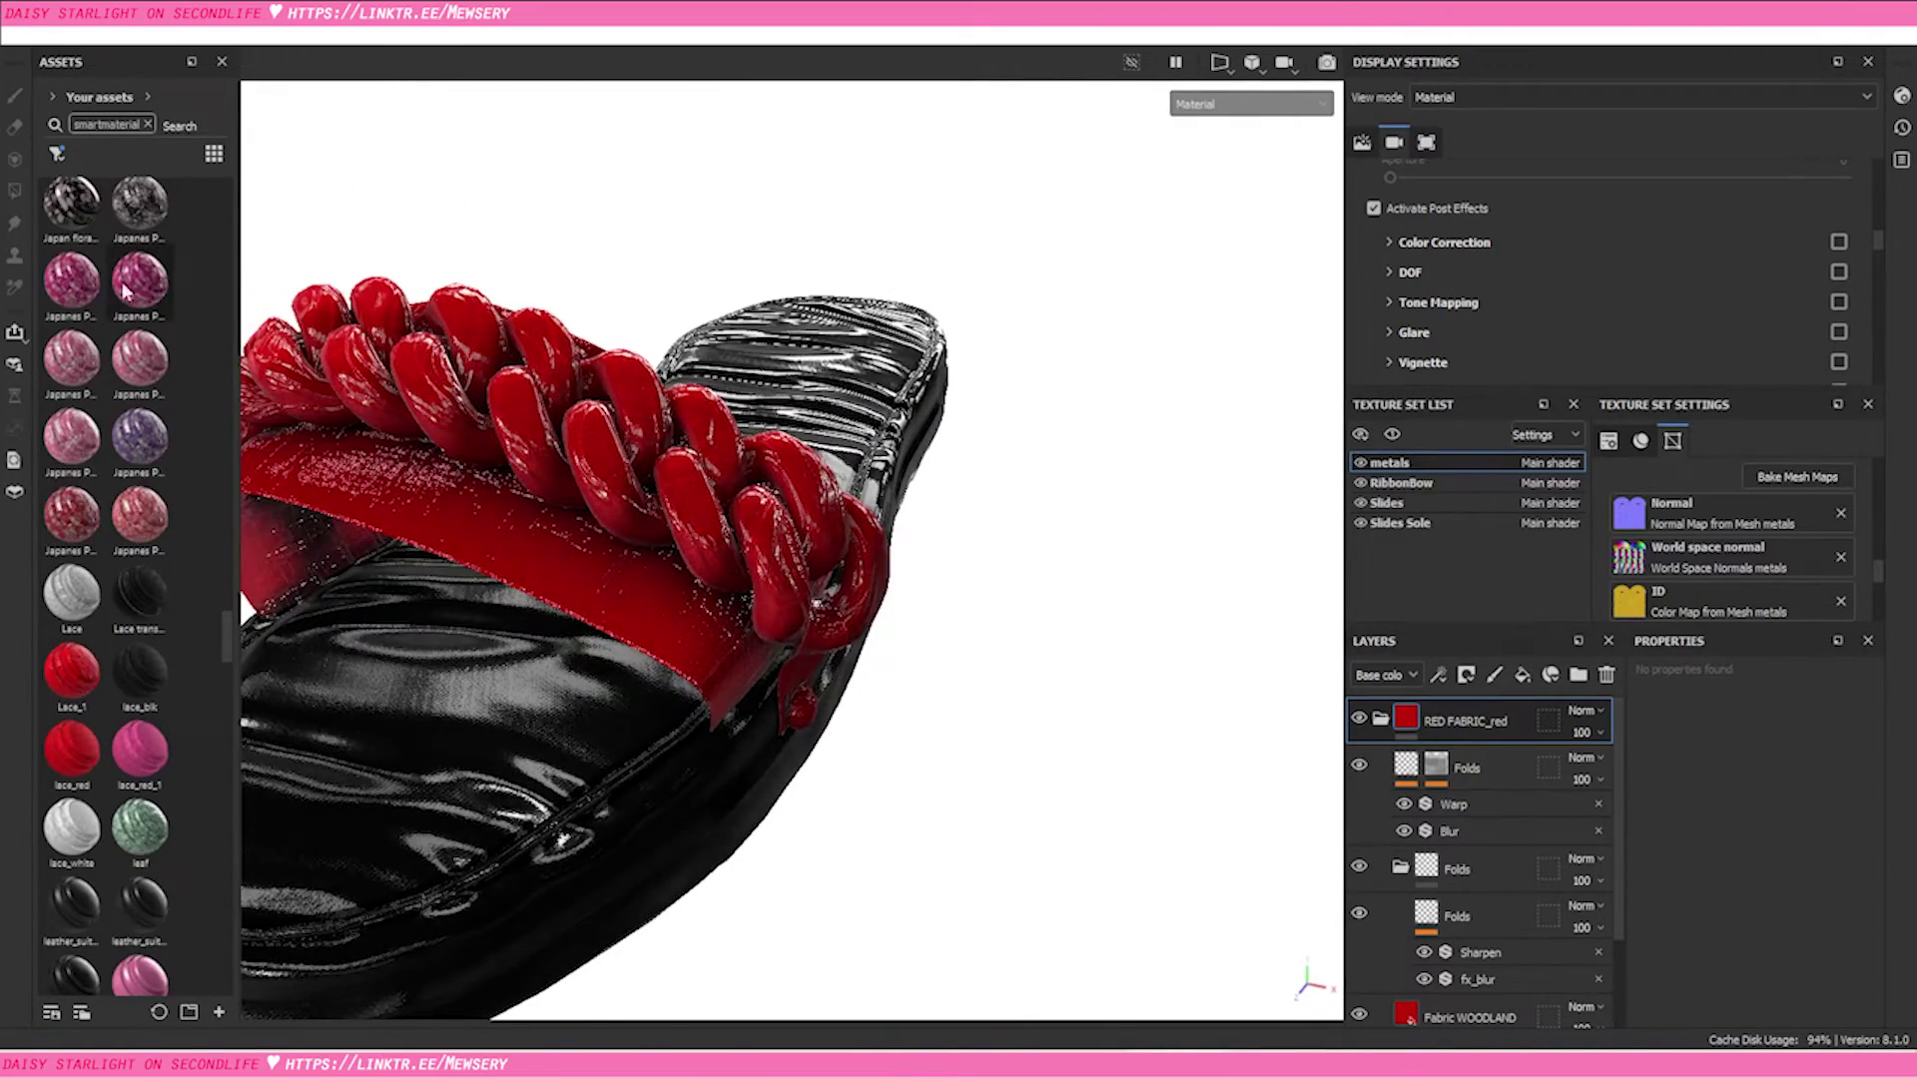
scroll(193, 619, down, 10)
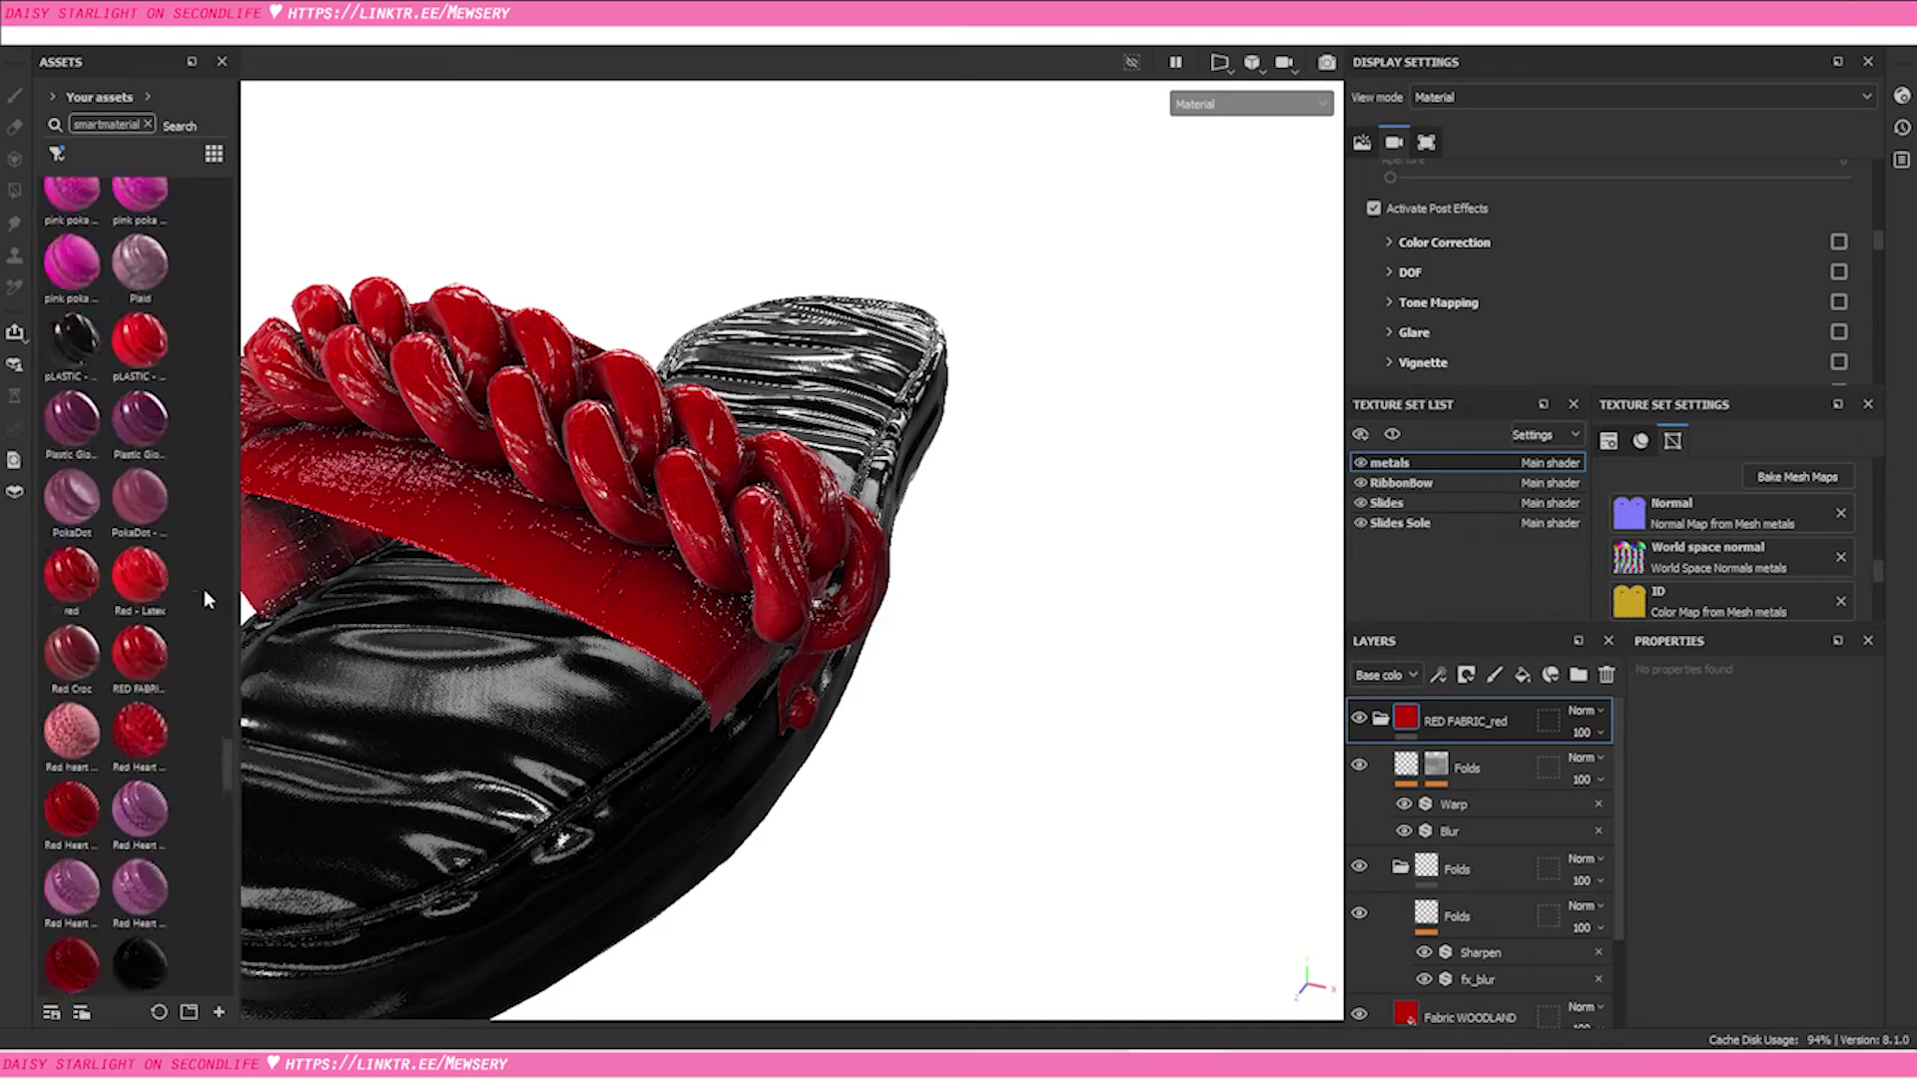
scroll(160, 644, up, 3)
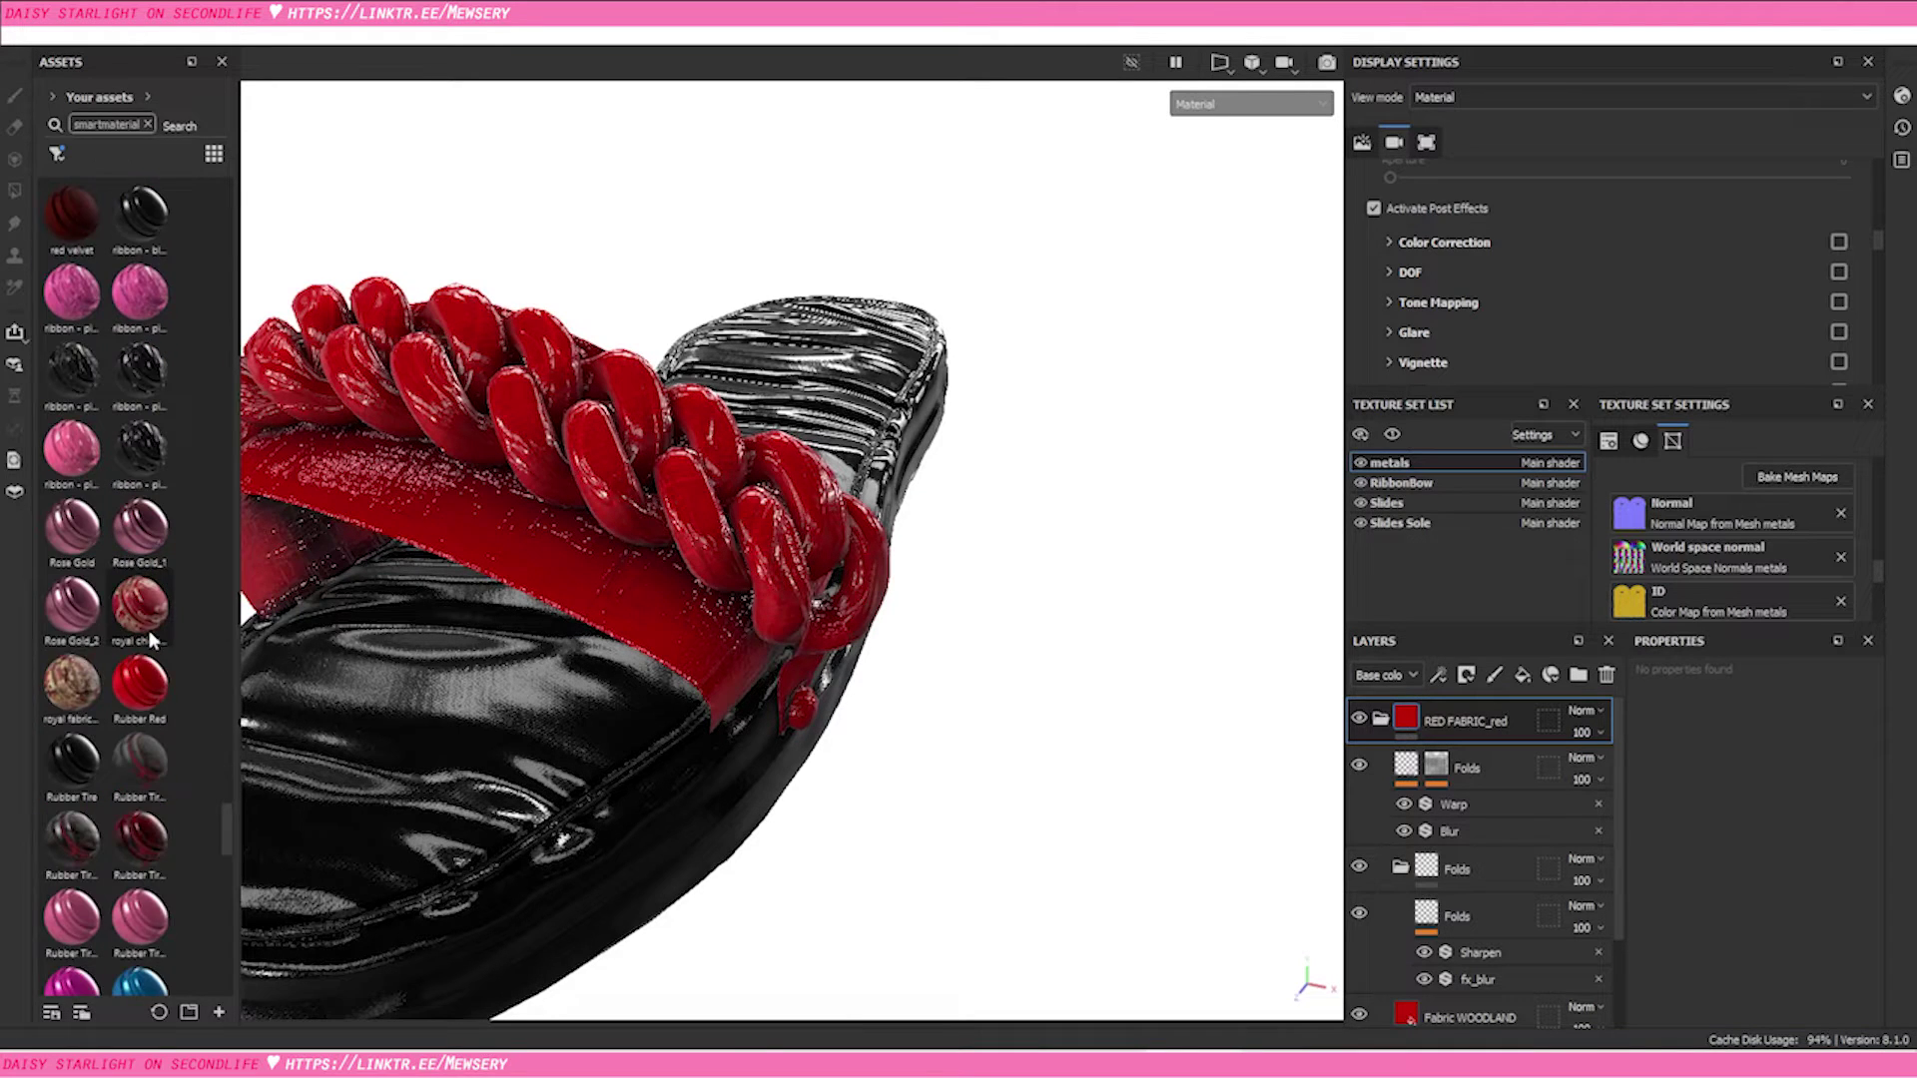
scroll(155, 641, up, 5)
scroll(154, 639, up, 10)
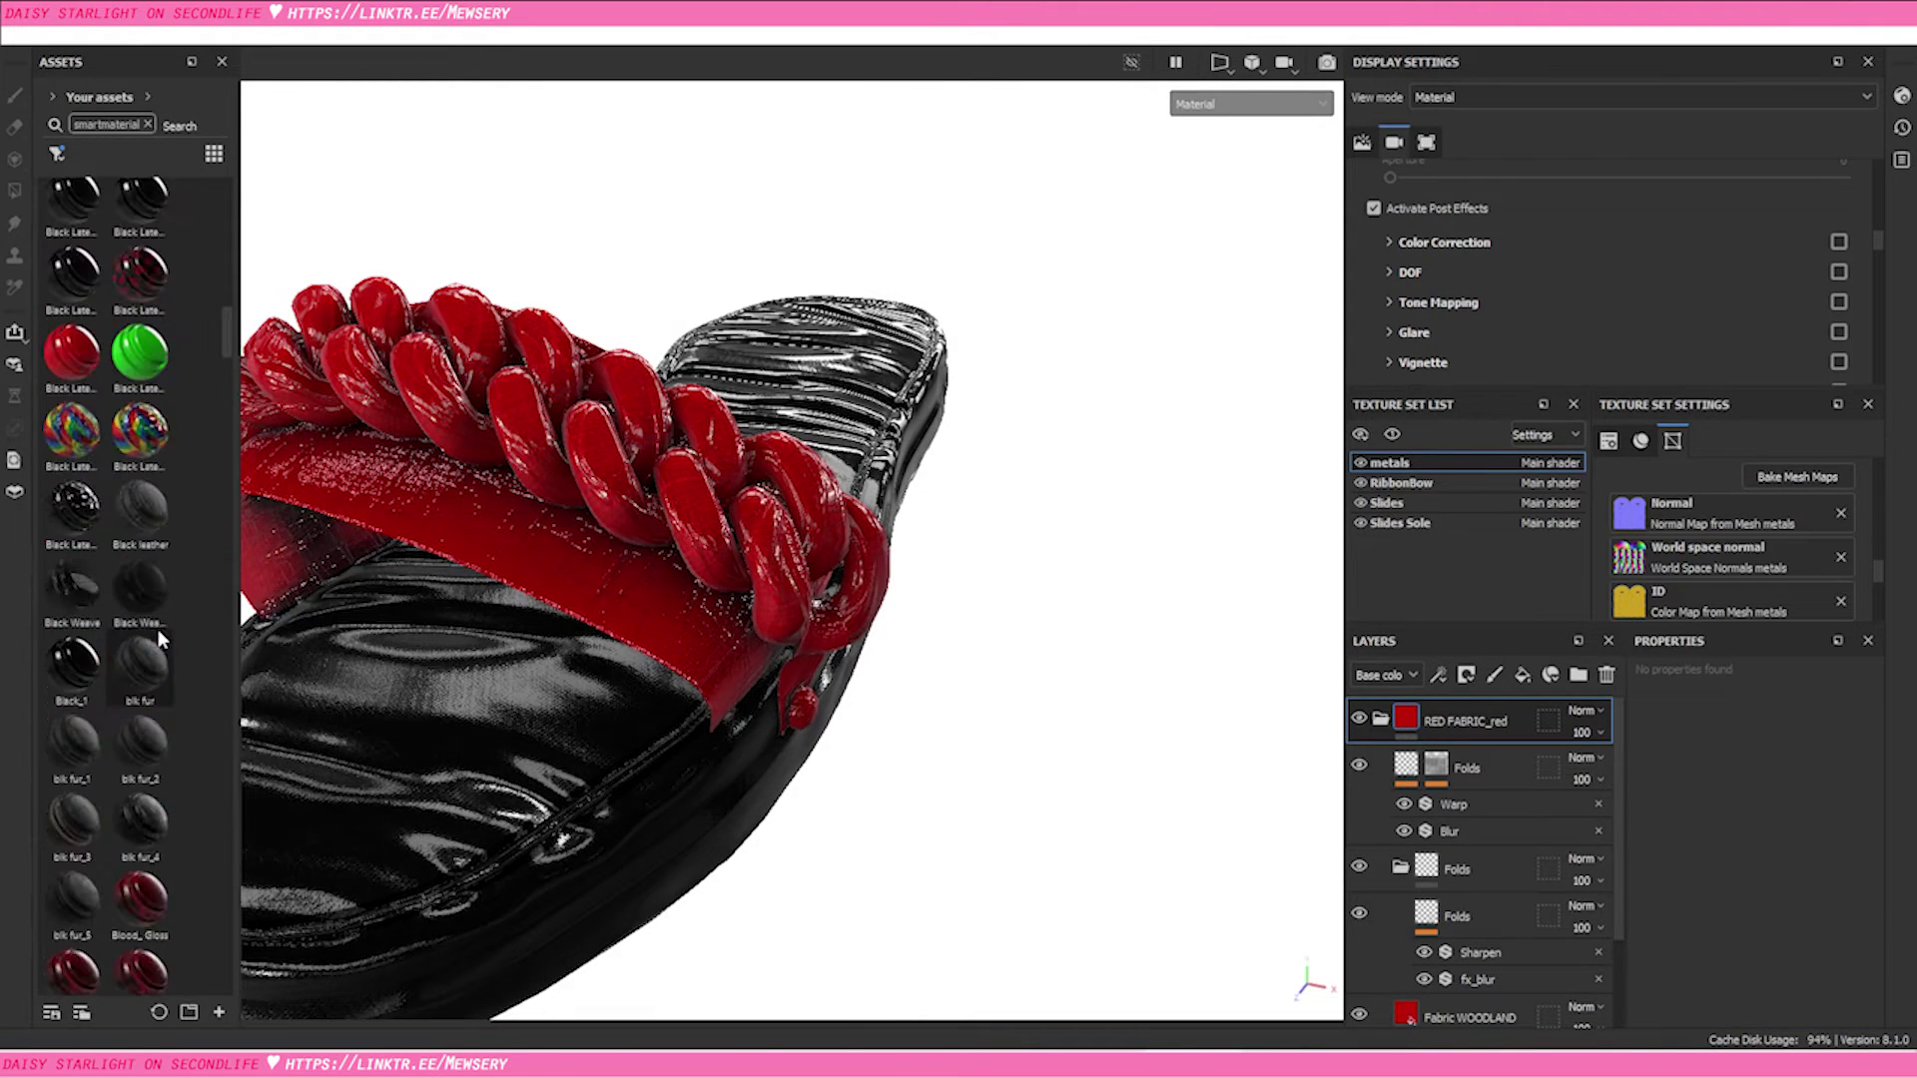
scroll(176, 635, down, 5)
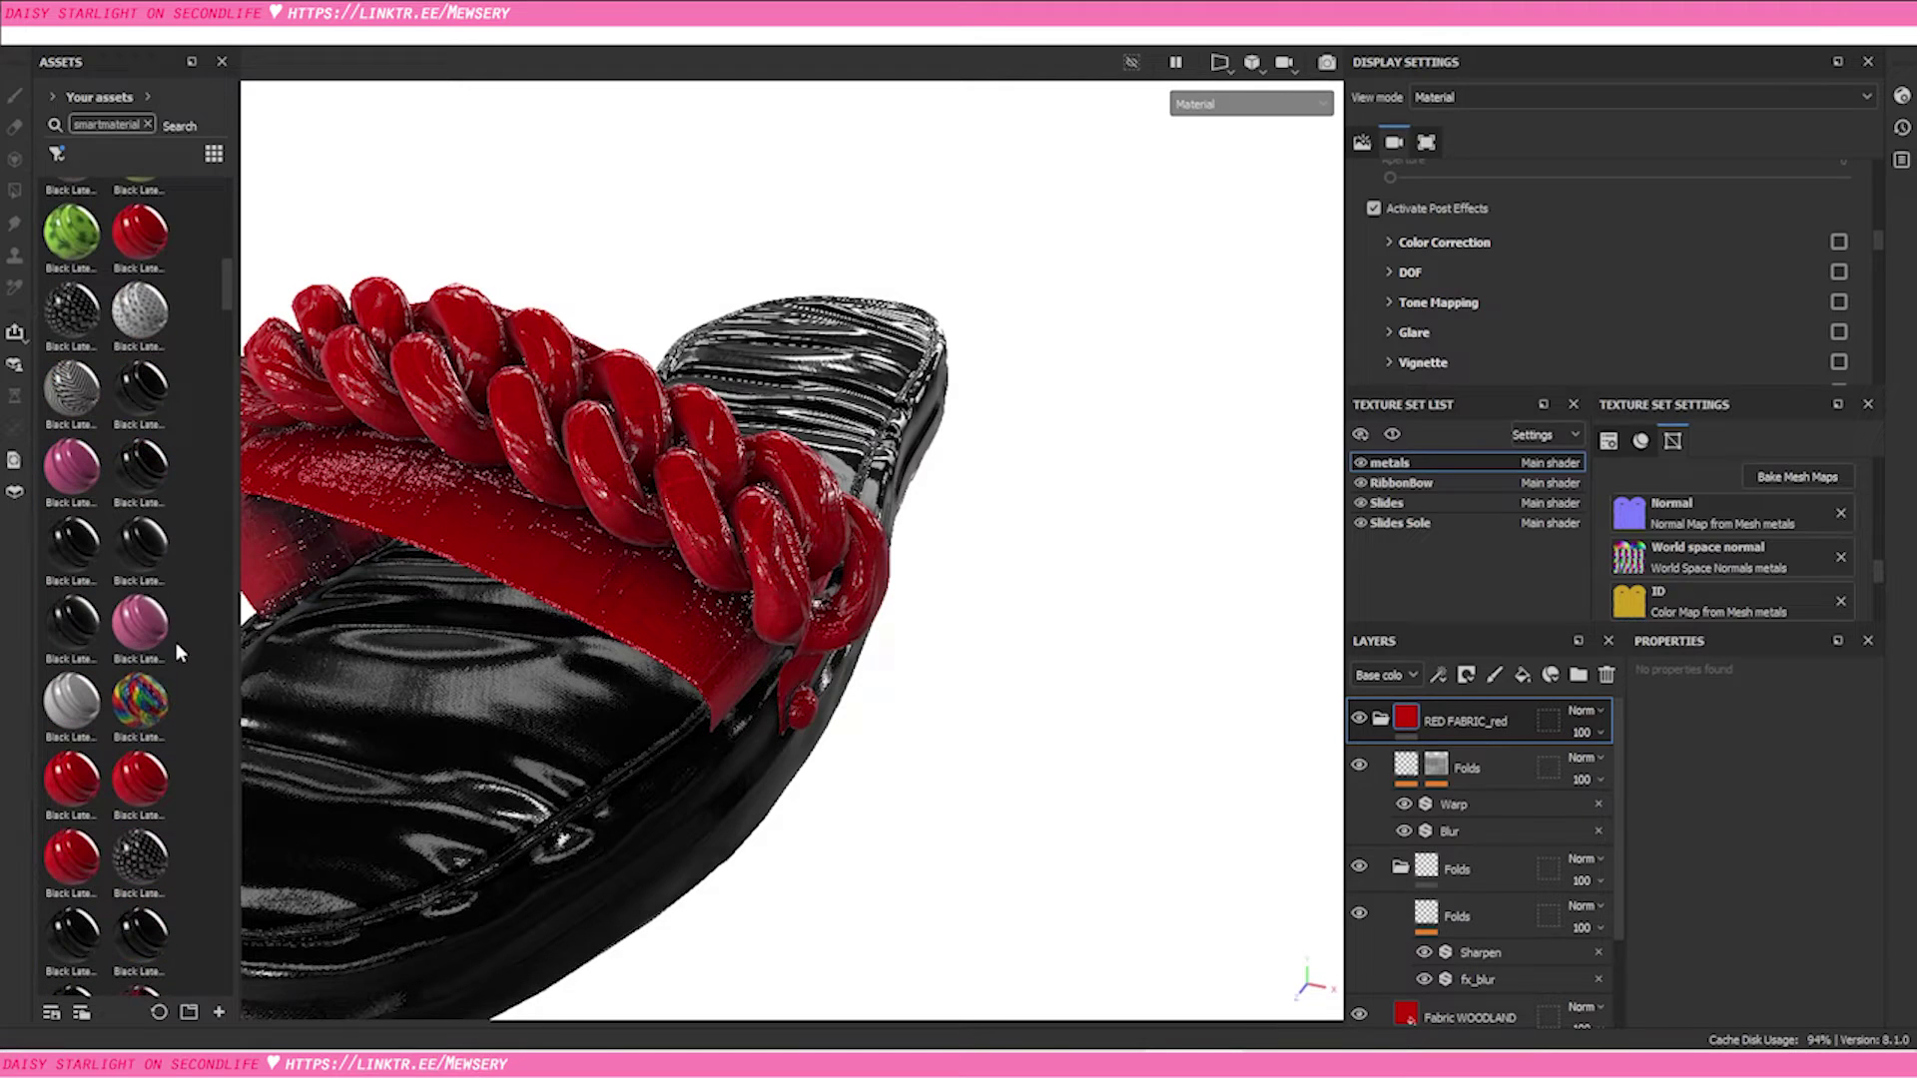
Check the Smart materials asset filter and try a multicoloured latex smart material on the chain
click(59, 153)
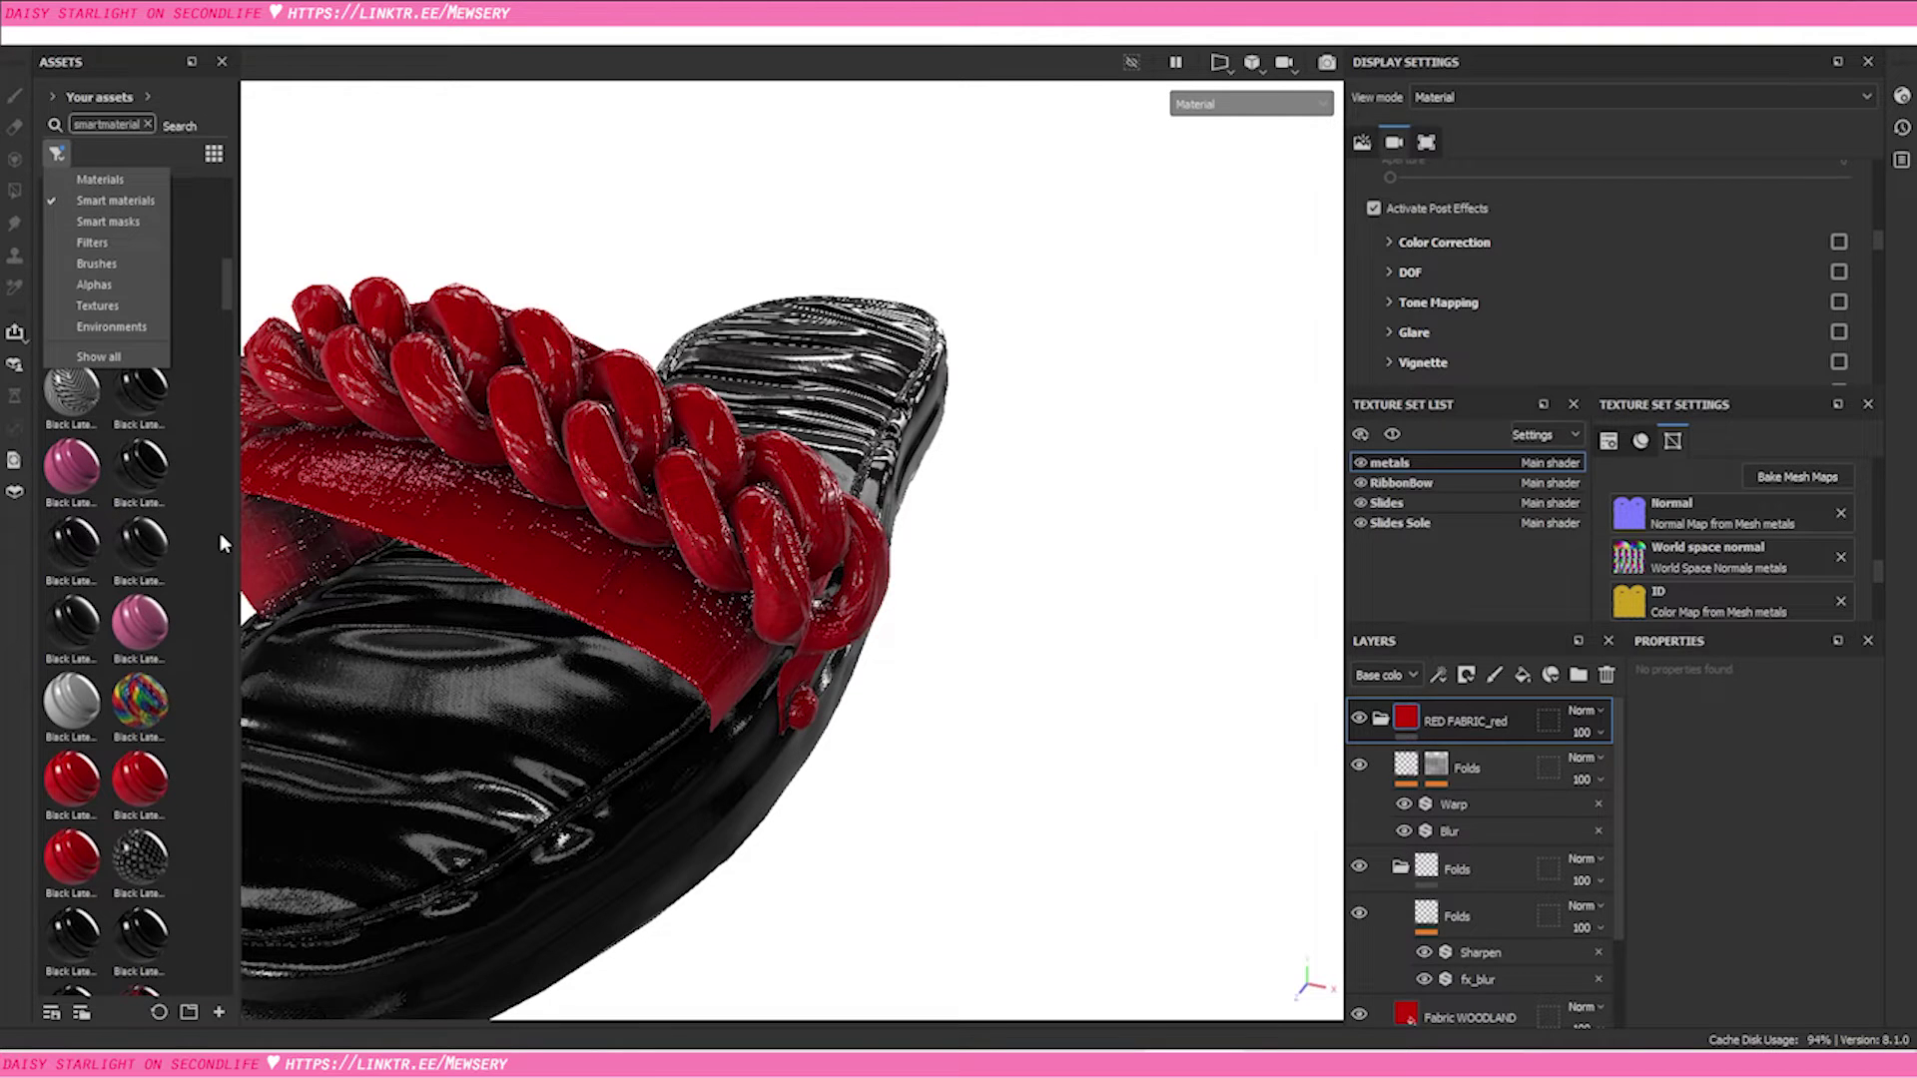
scroll(204, 554, down, 8)
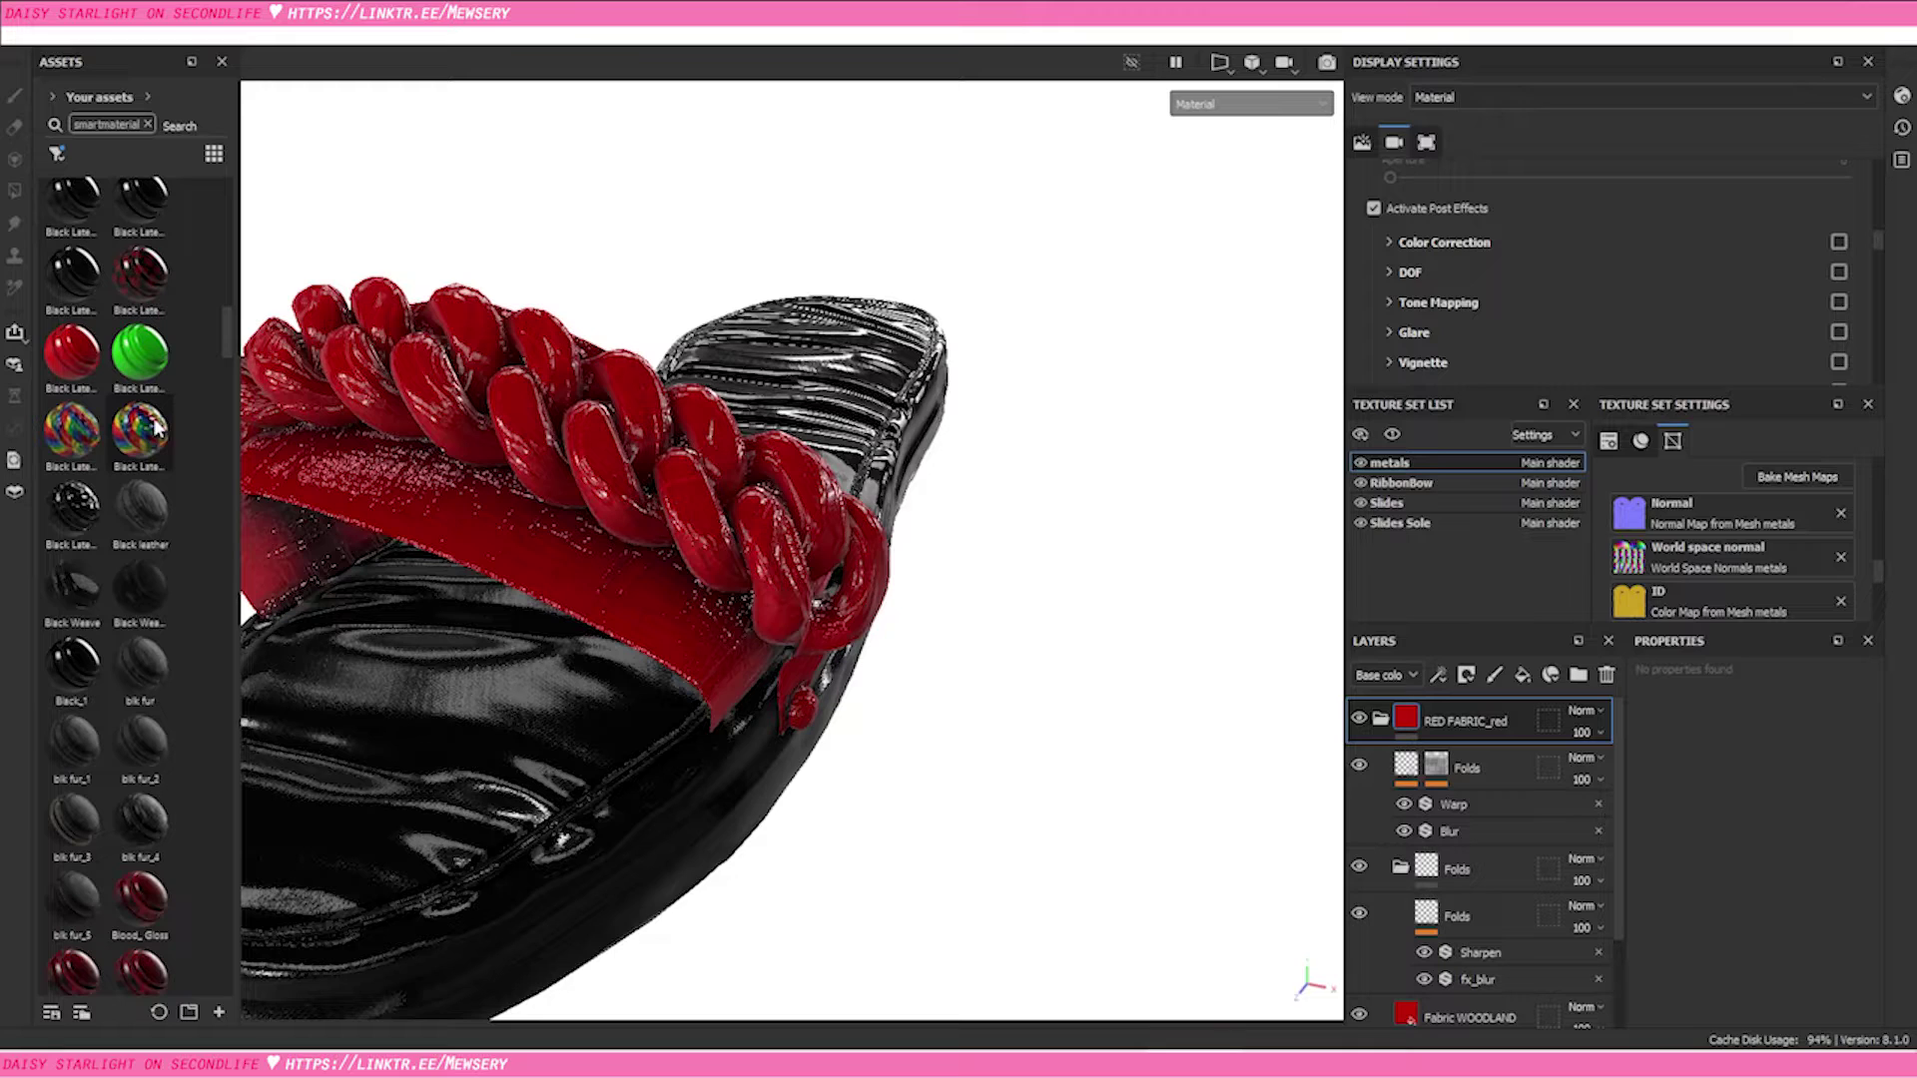
mouse_move(166, 415)
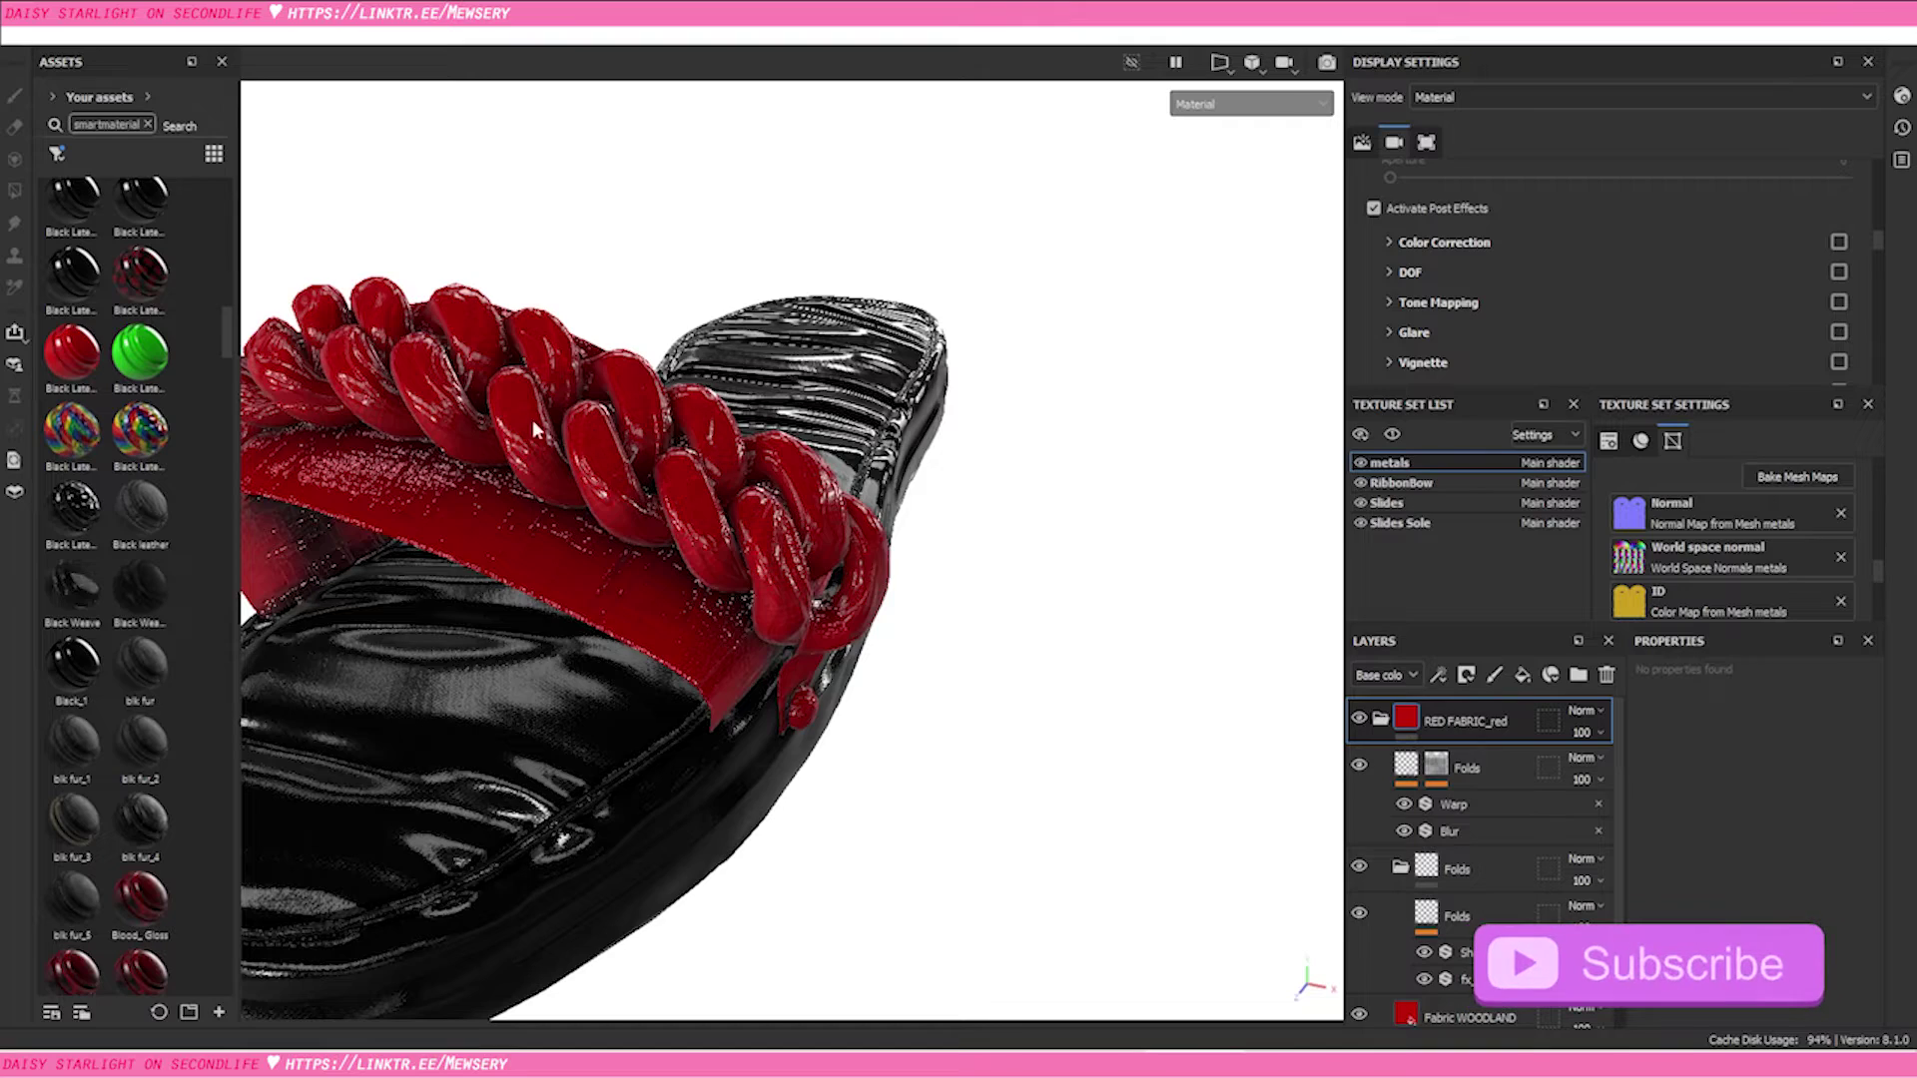
alt+drag(537, 454, 679, 399)
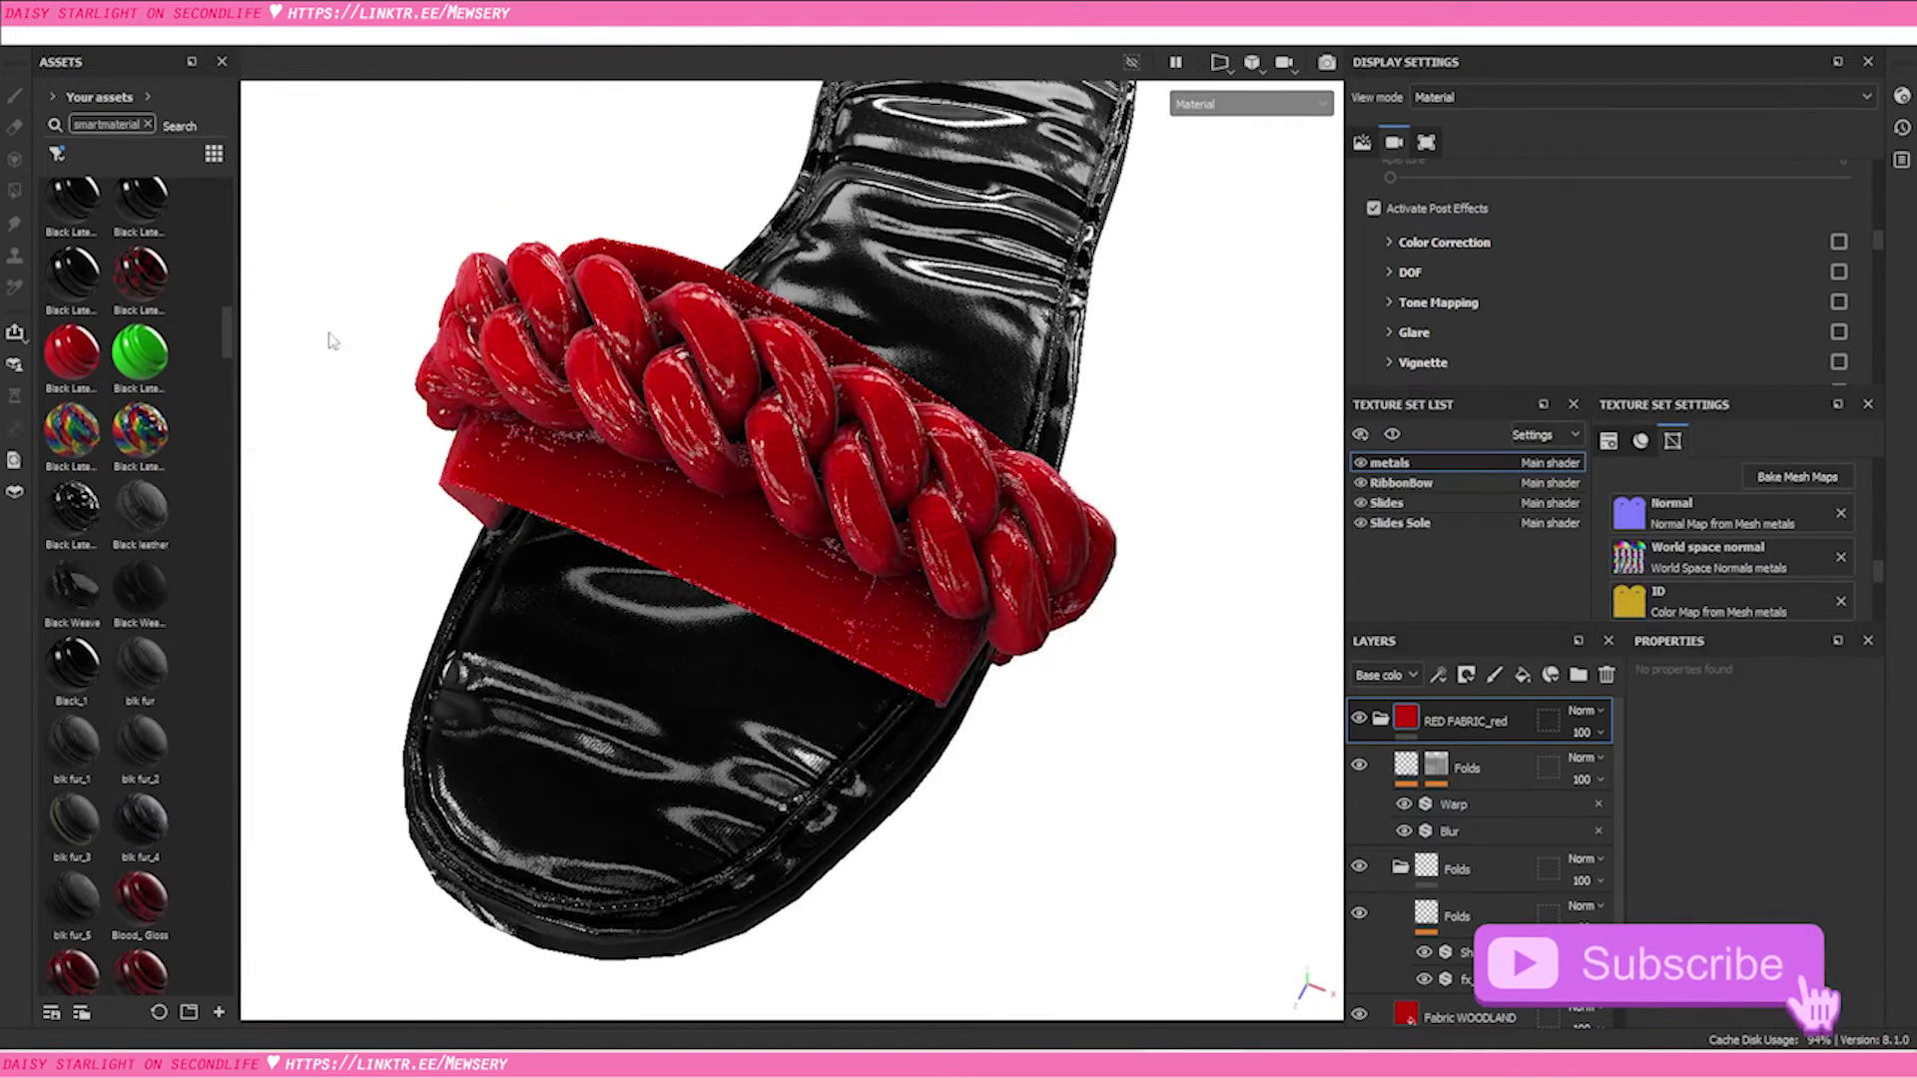
drag(149, 439, 812, 428)
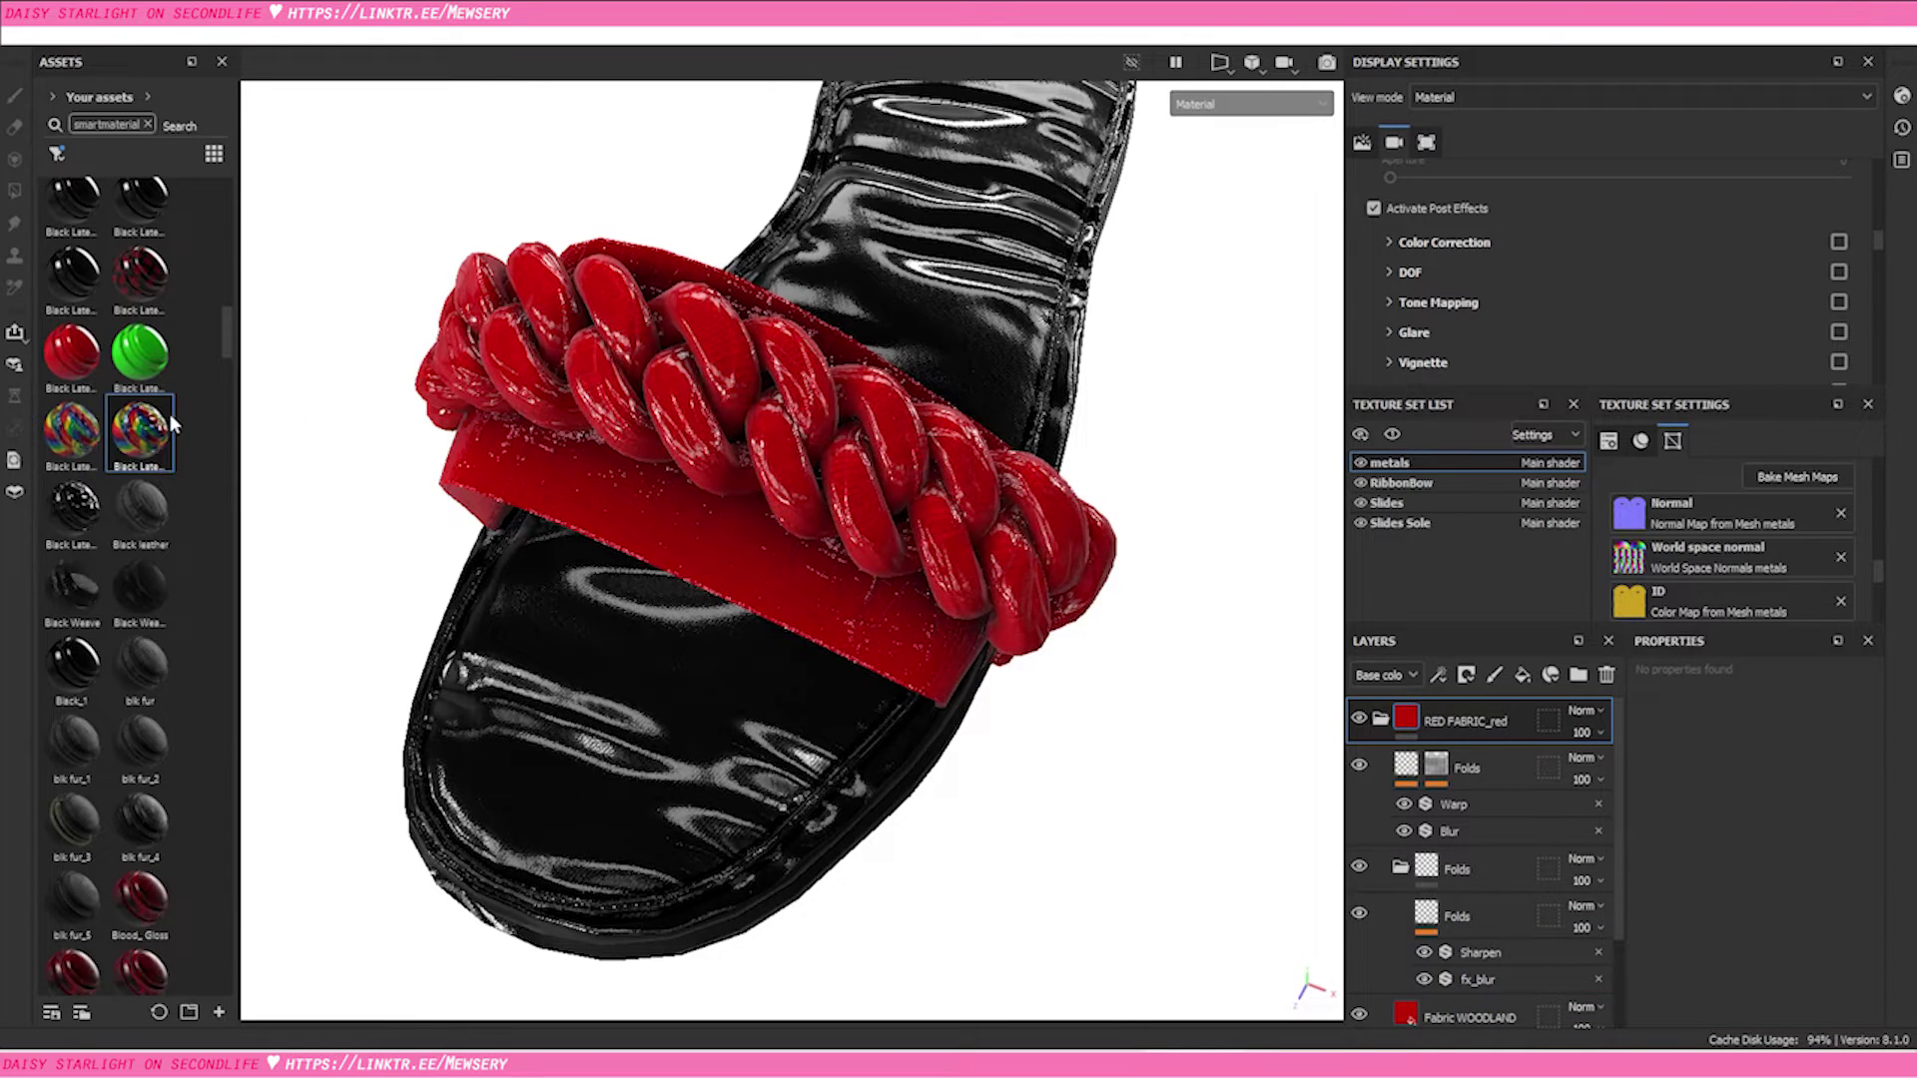
Look through the cow pattern smart materials and examine the red chain and strap up close
scroll(171, 415, down, 8)
scroll(181, 413, down, 4)
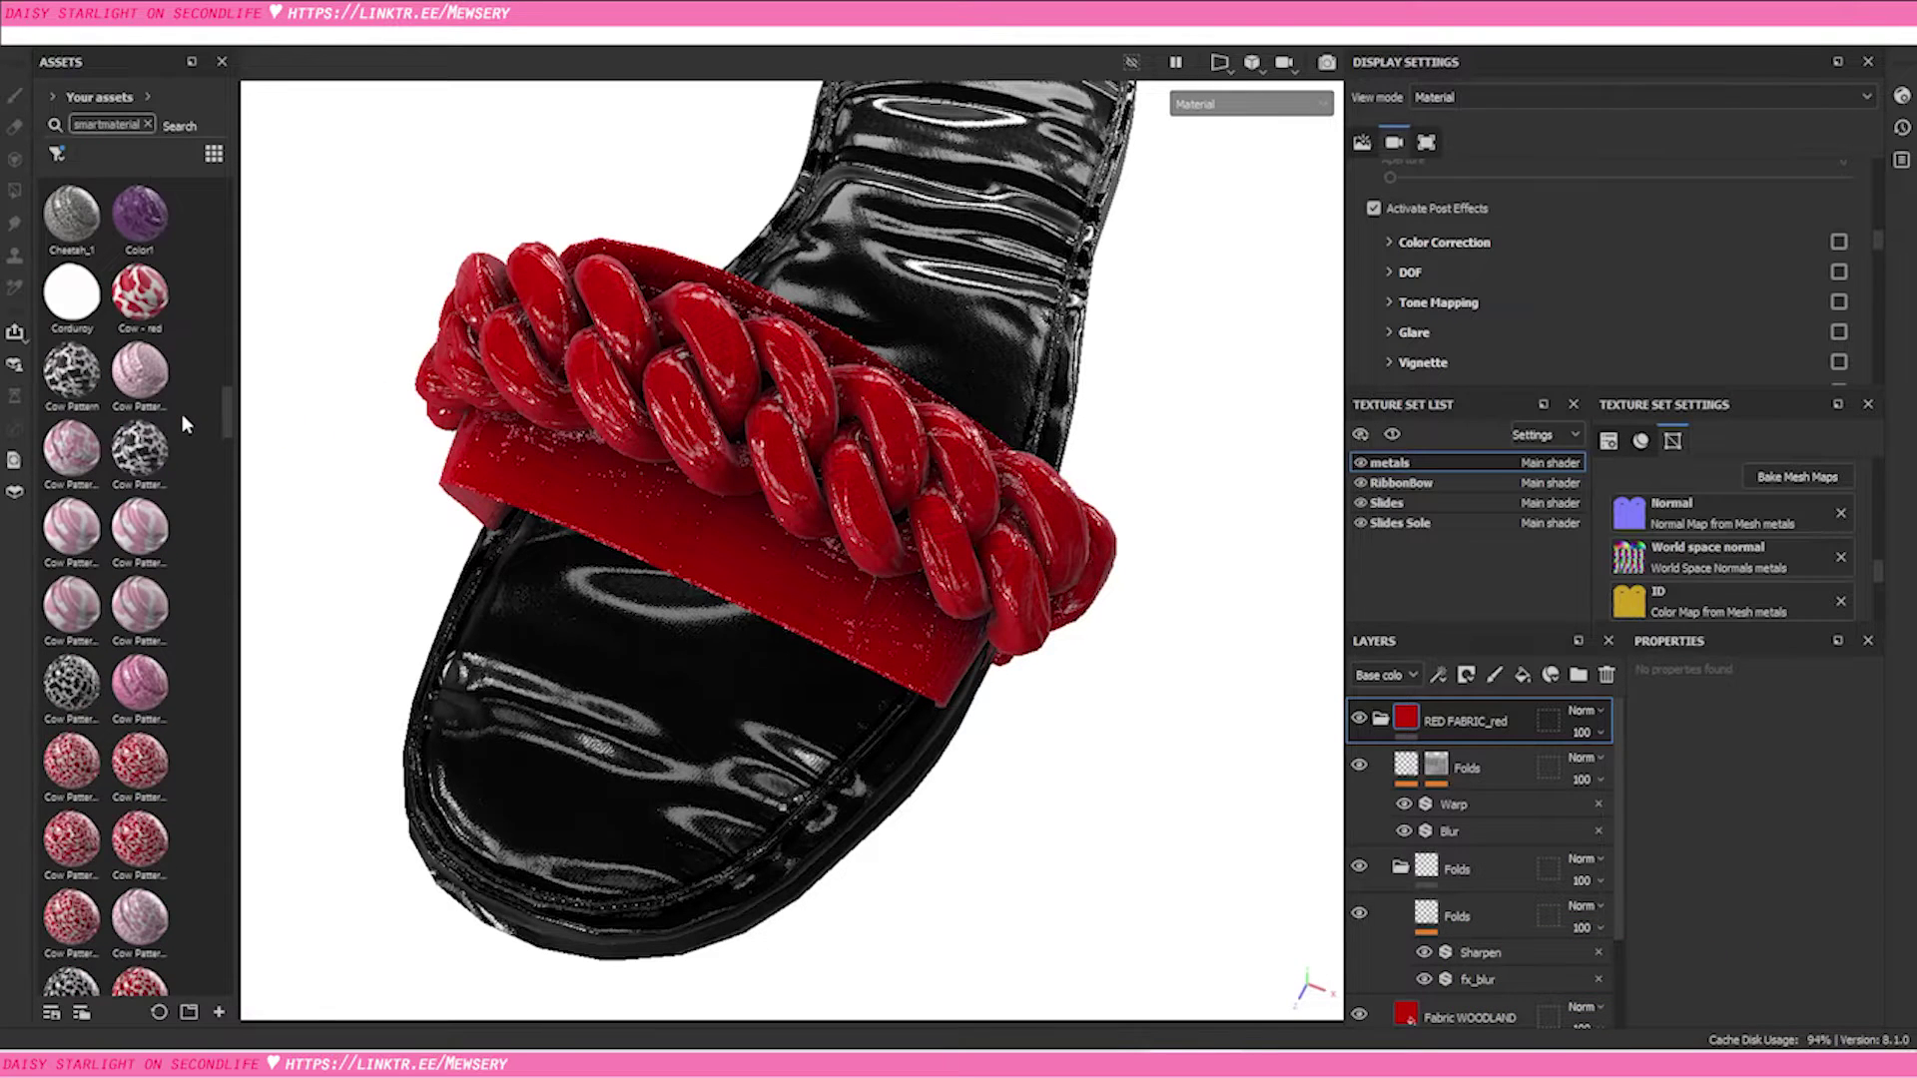
scroll(165, 606, up, 8)
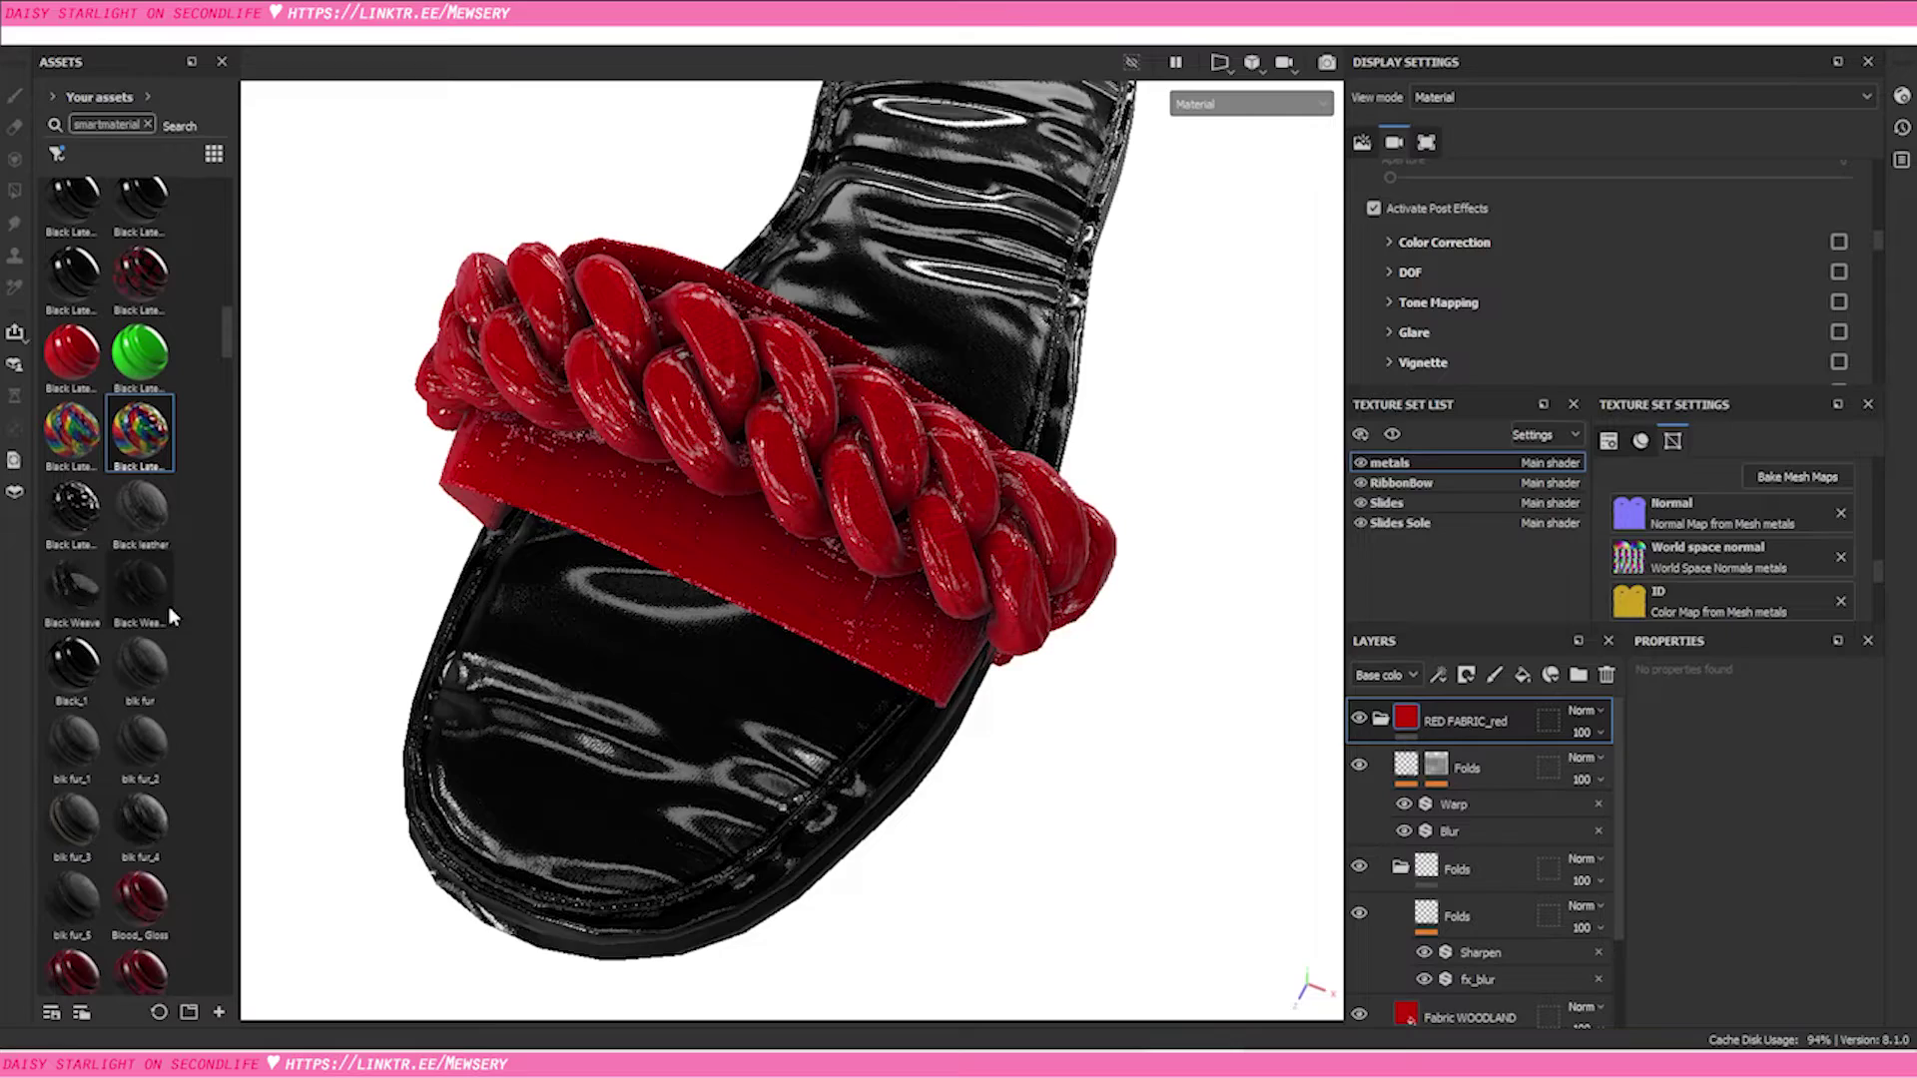
mouse_move(834, 631)
alt+mouse_down()
mouse_move(817, 625)
mouse_move(984, 673)
alt+mouse_up()
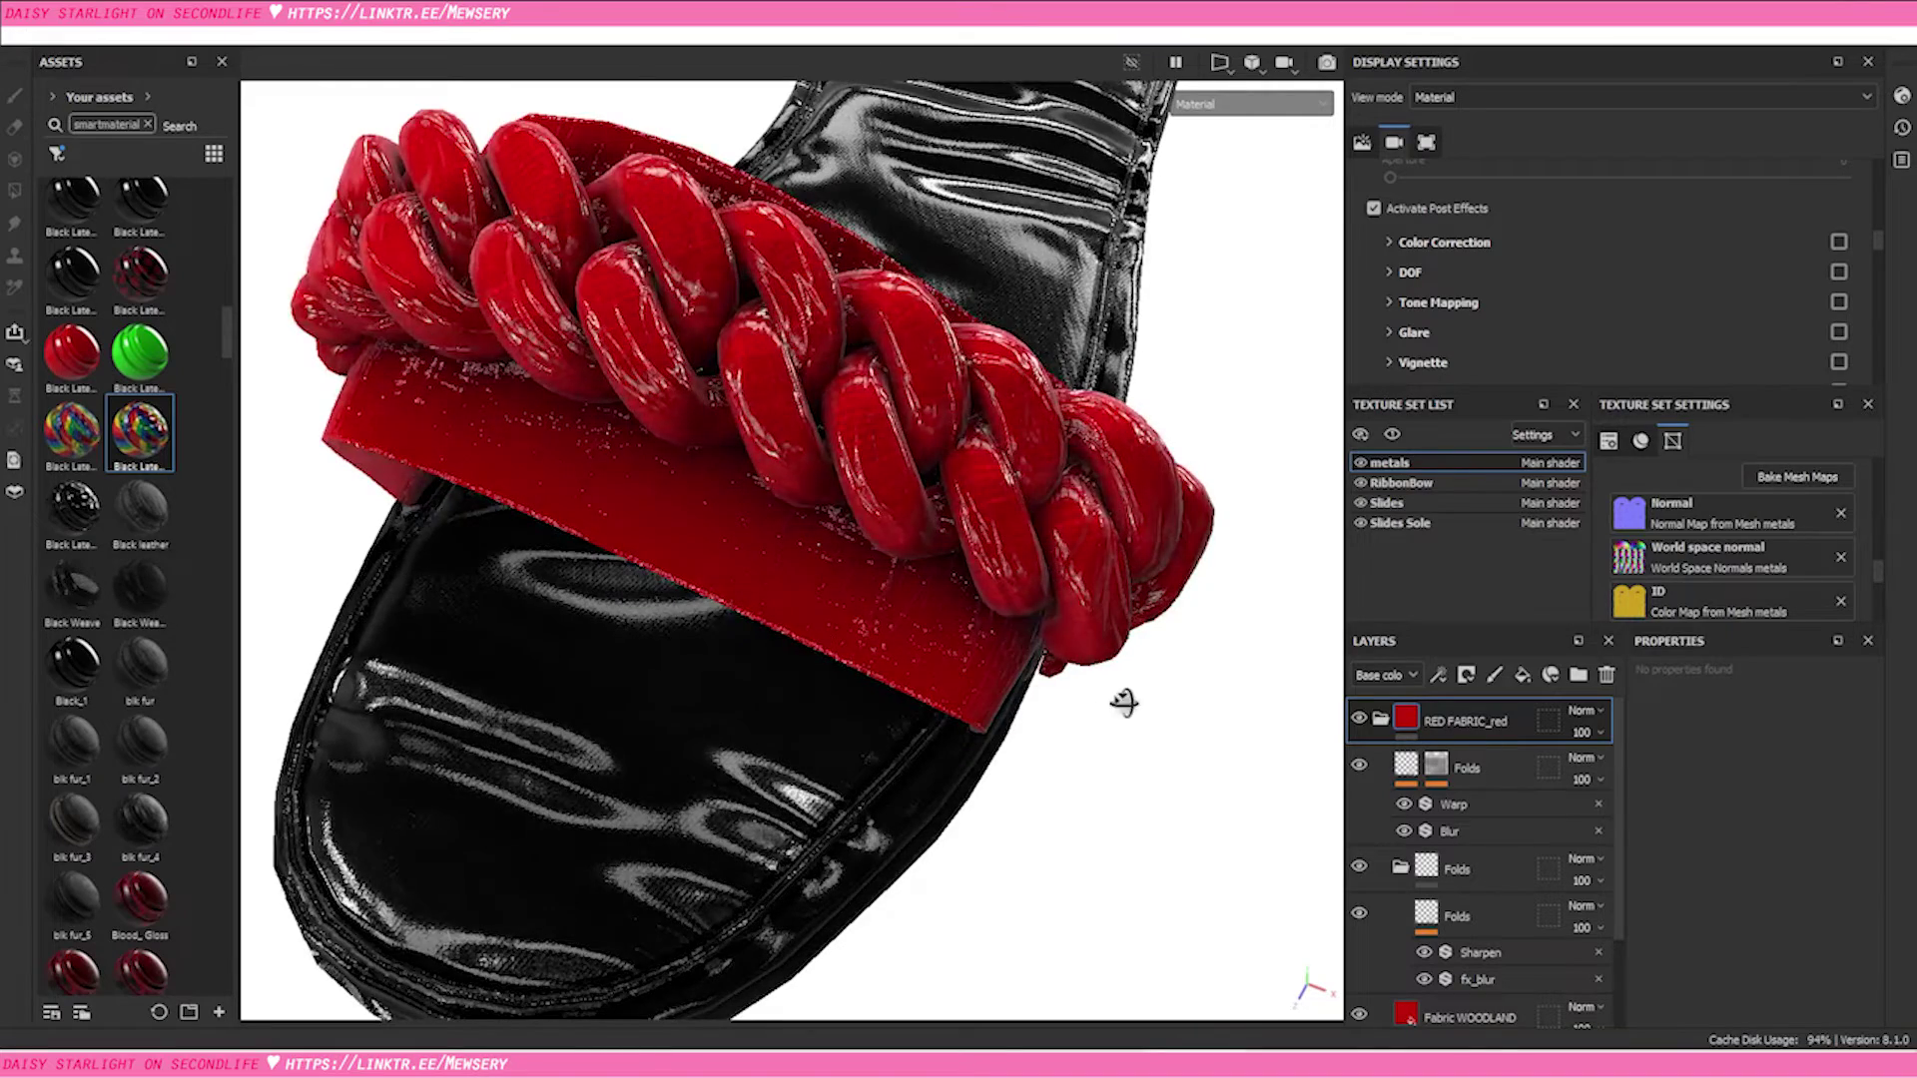
mouse_move(1122, 698)
alt+mouse_down()
mouse_move(869, 584)
mouse_move(650, 689)
alt+mouse_up()
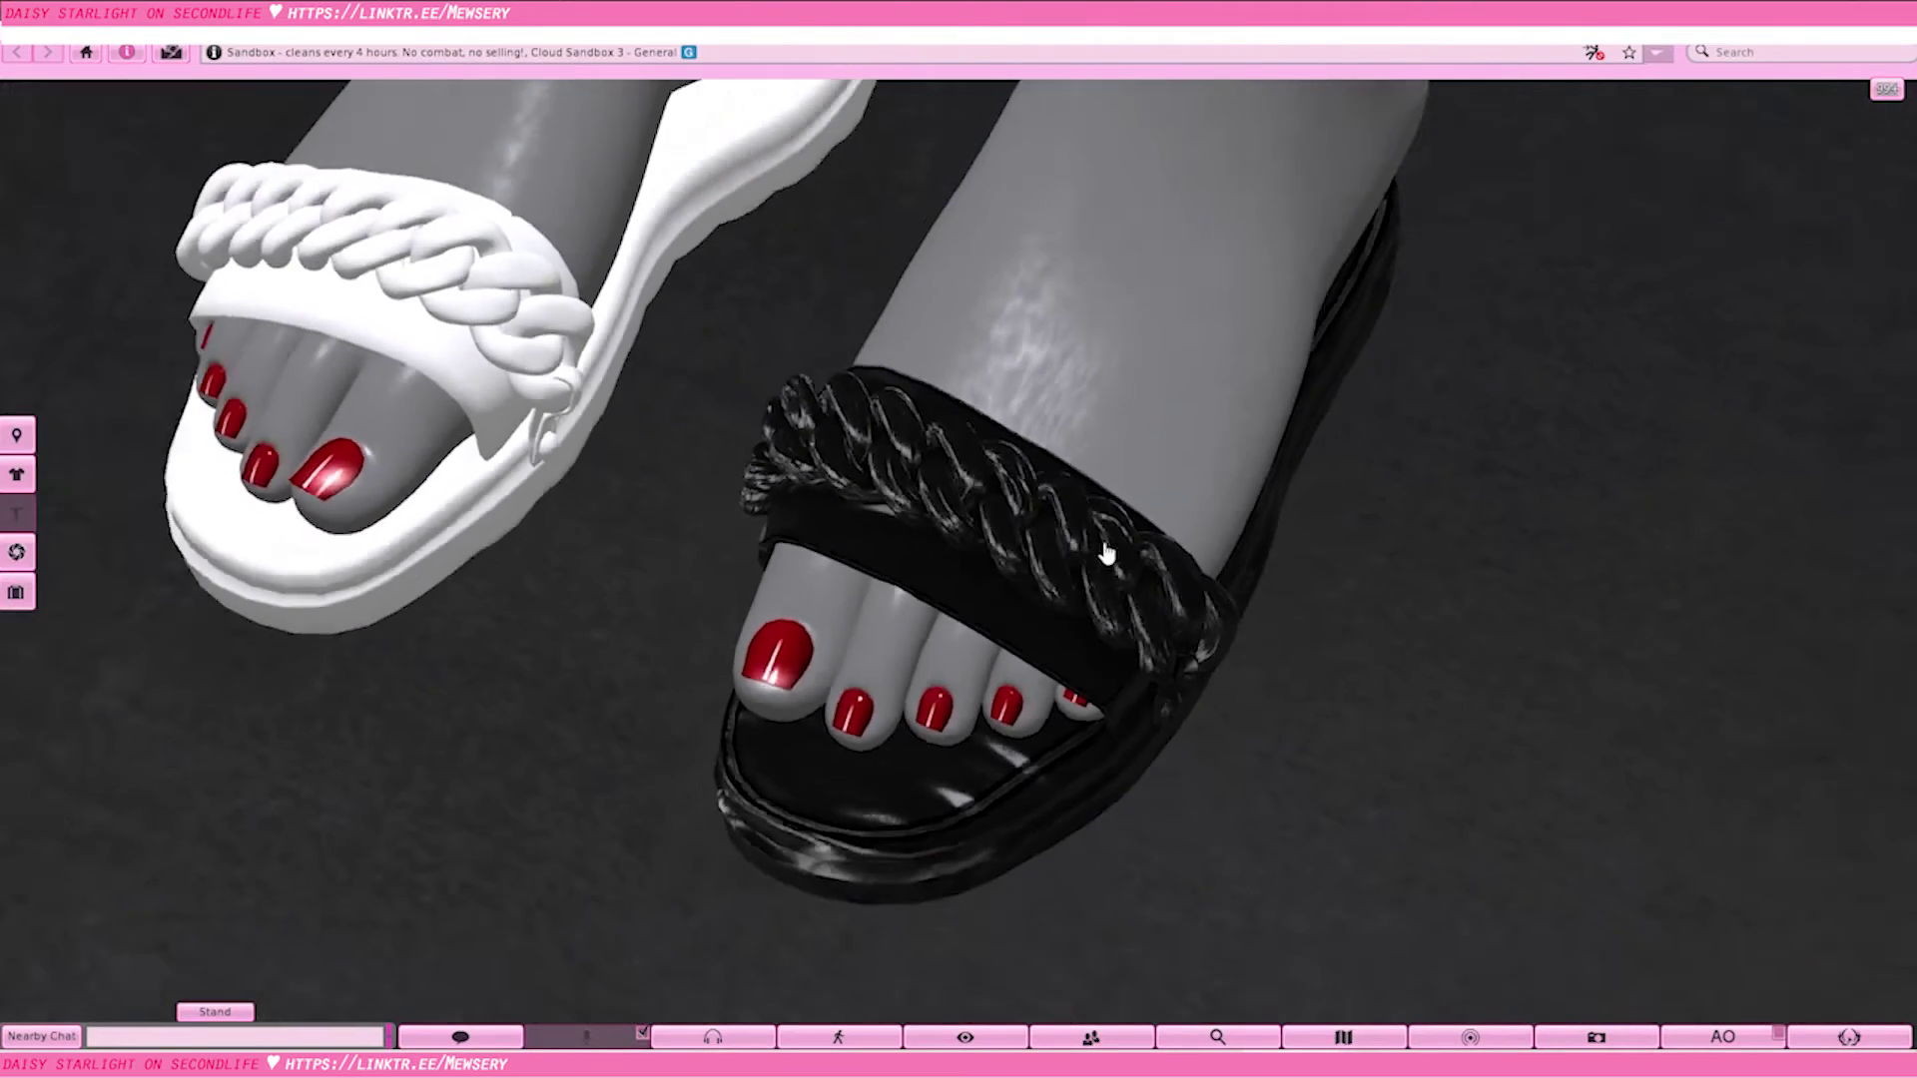
Open the worn black slide for editing in Select Face mode and select the face of its chain
scroll(1106, 552, down, 3)
scroll(1142, 560, up, 5)
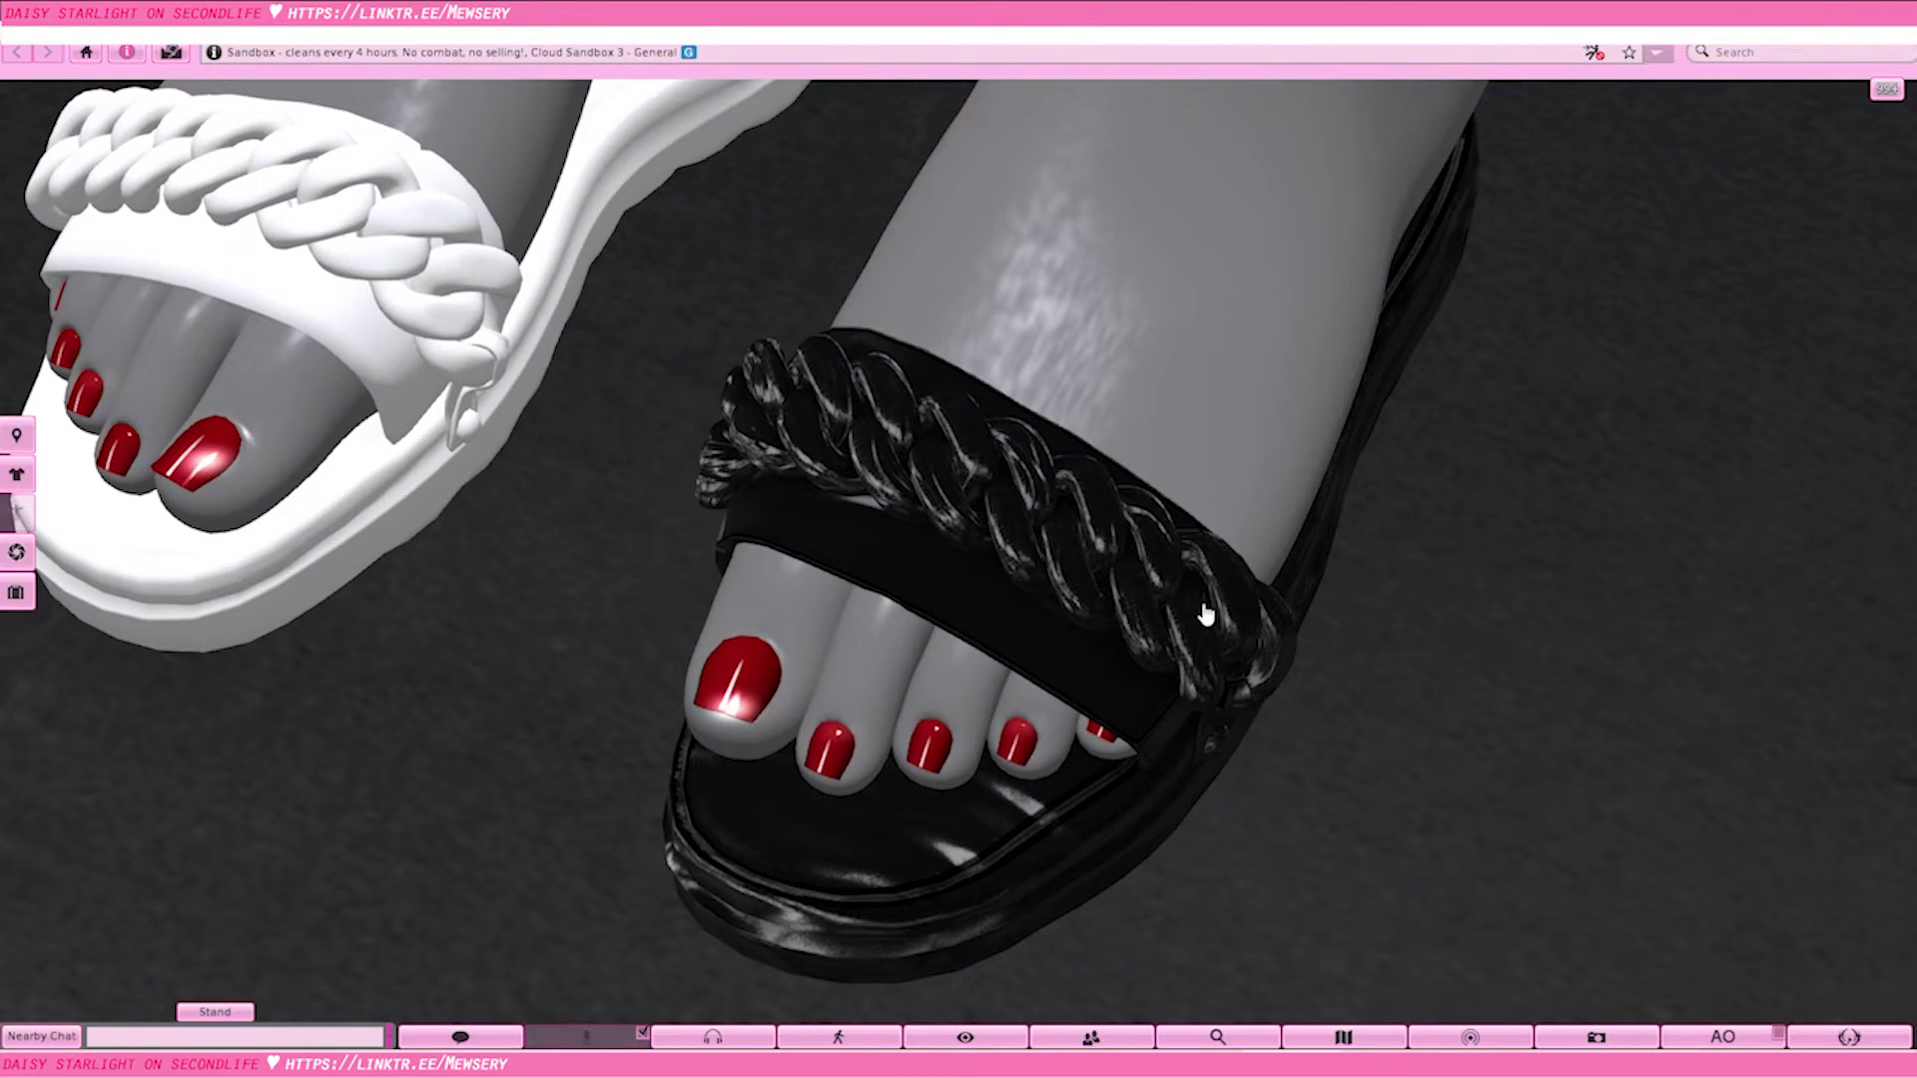
right_click(971, 519)
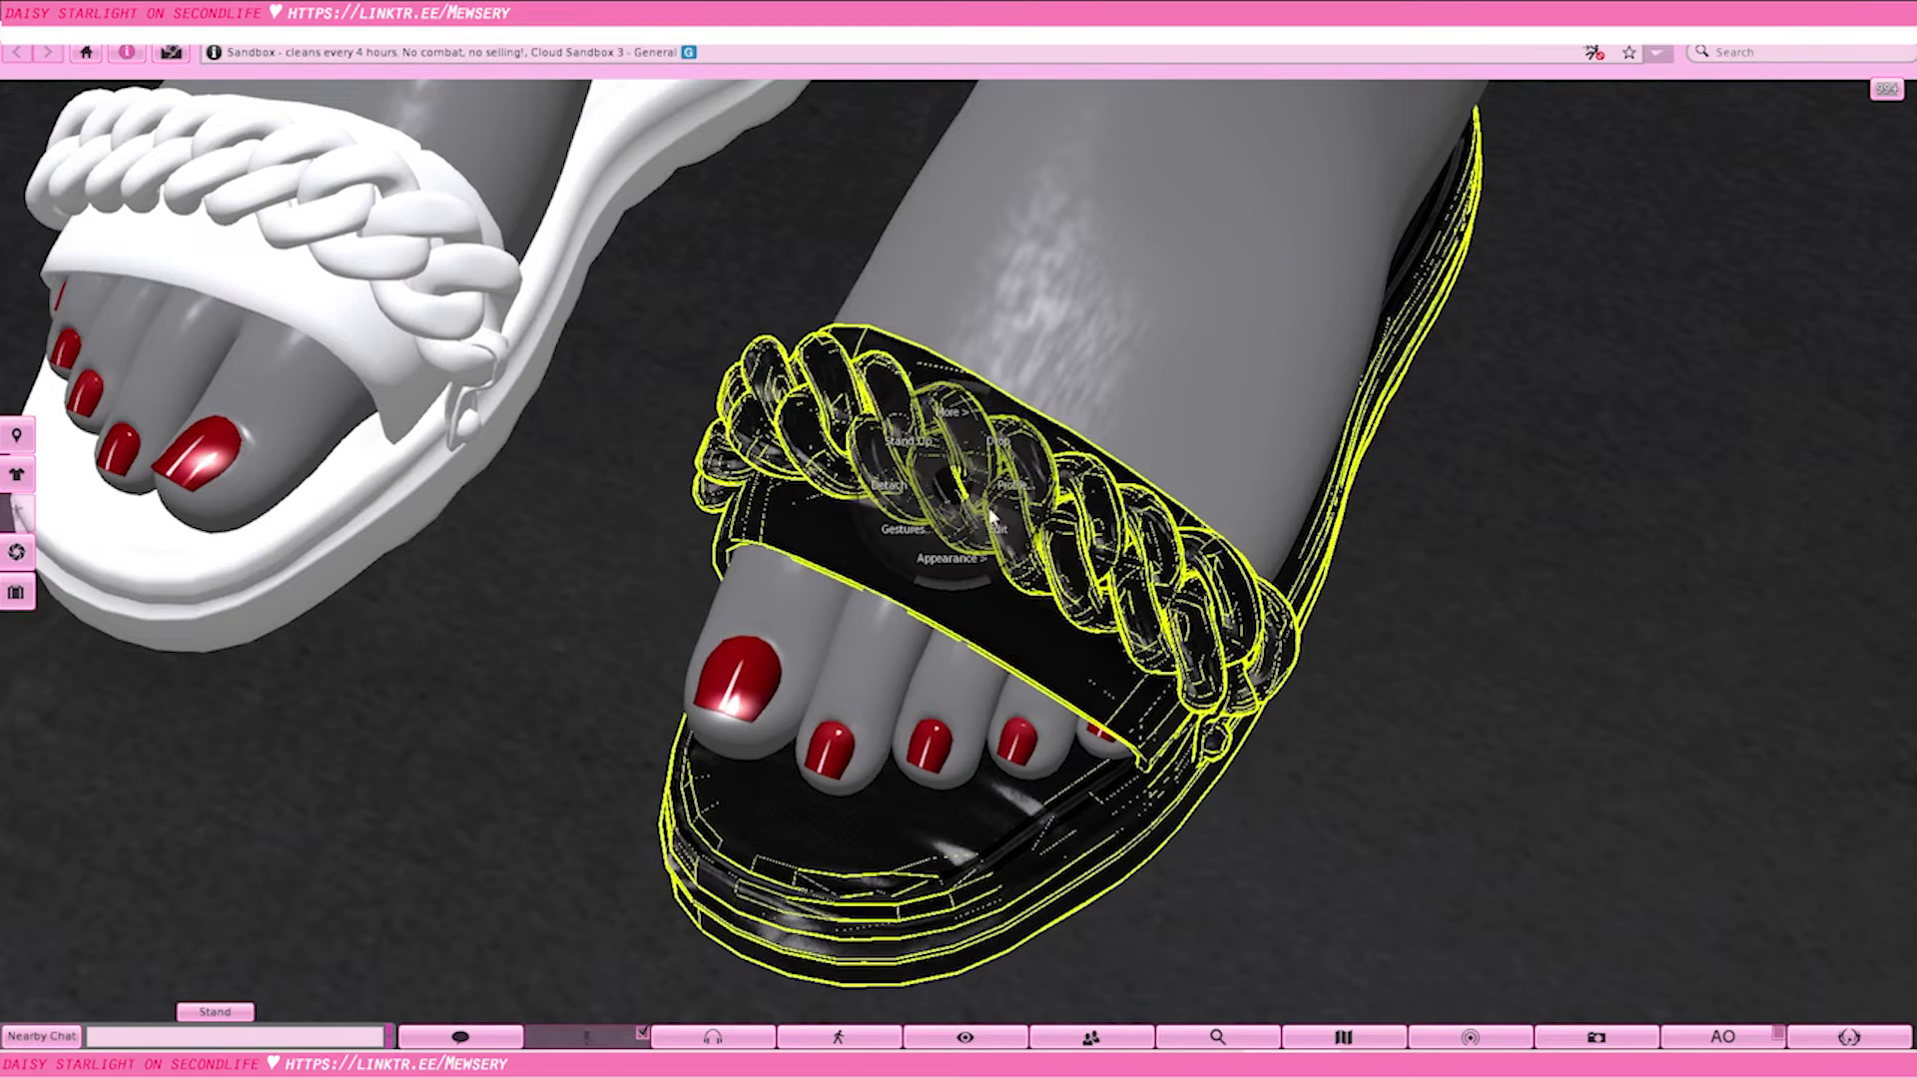
click(1001, 531)
click(1488, 211)
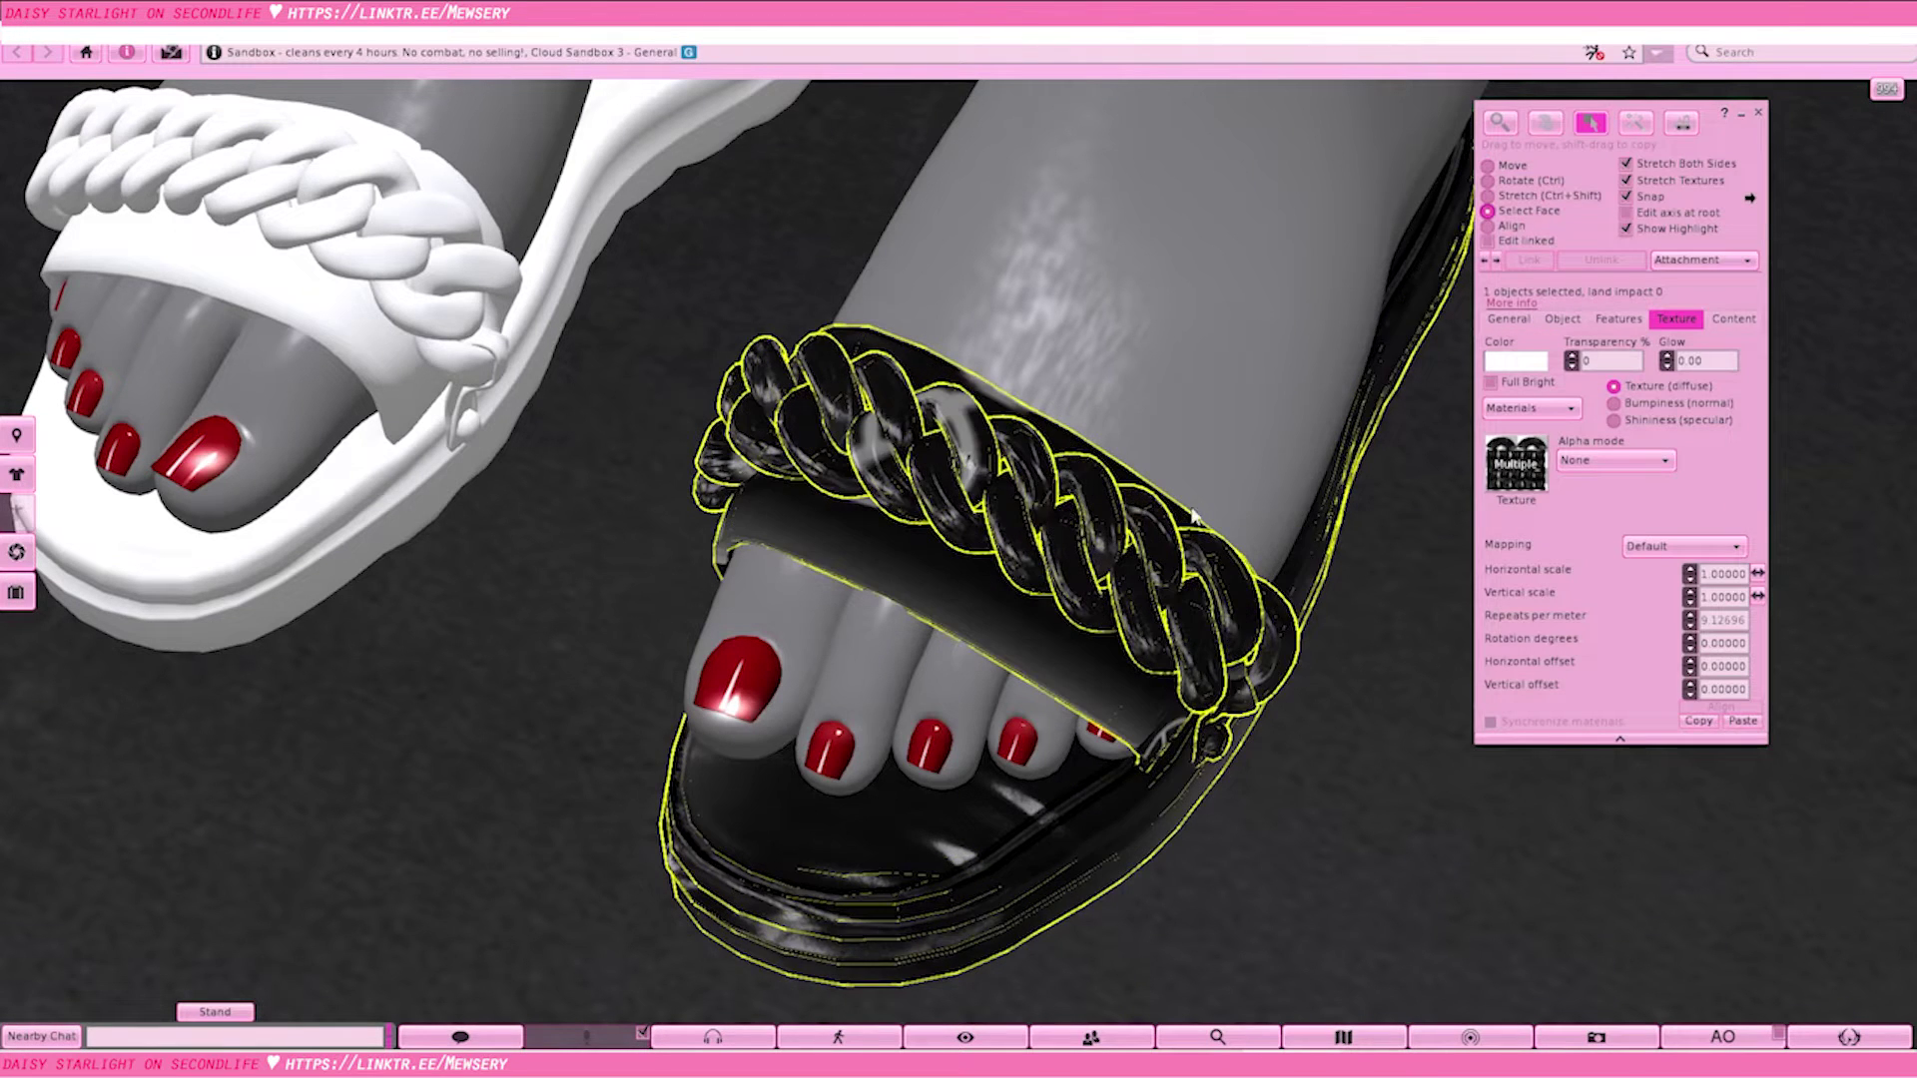
click(981, 431)
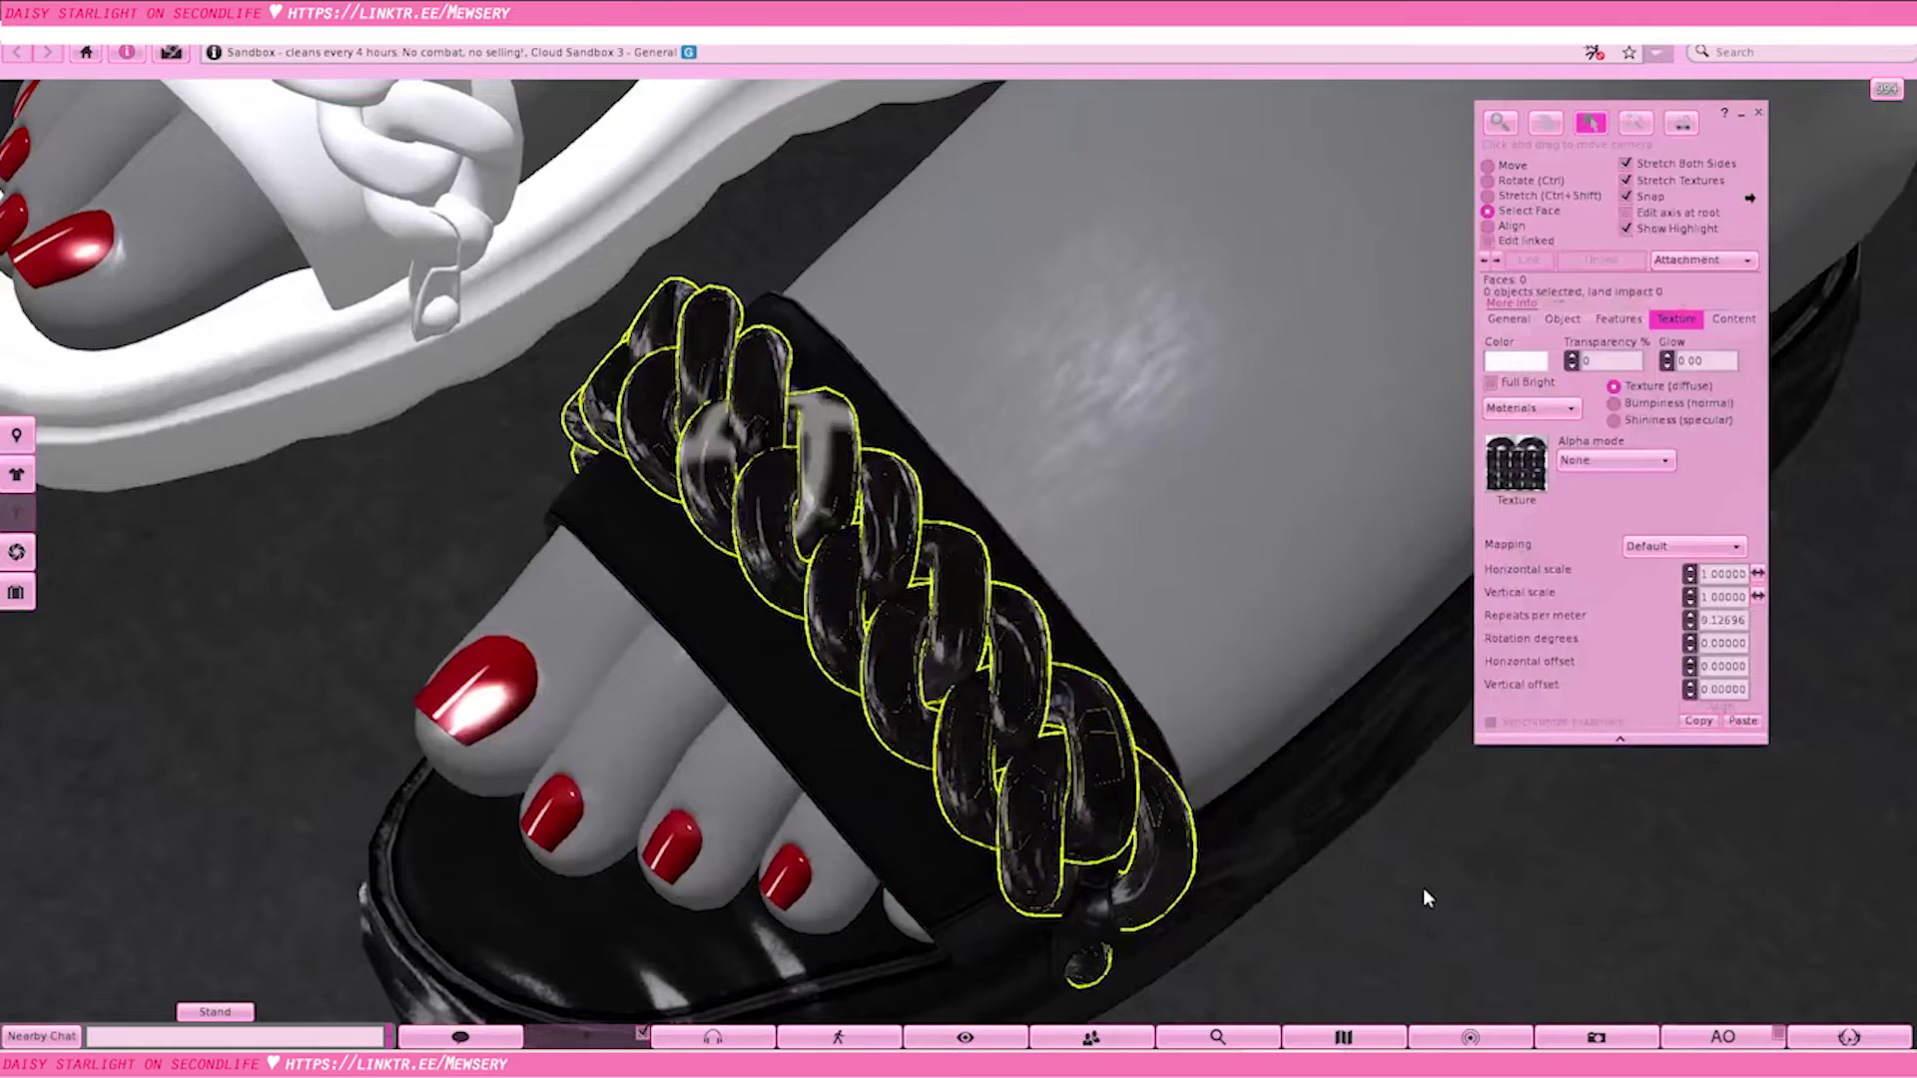
click(973, 669)
scroll(1358, 908, up, 5)
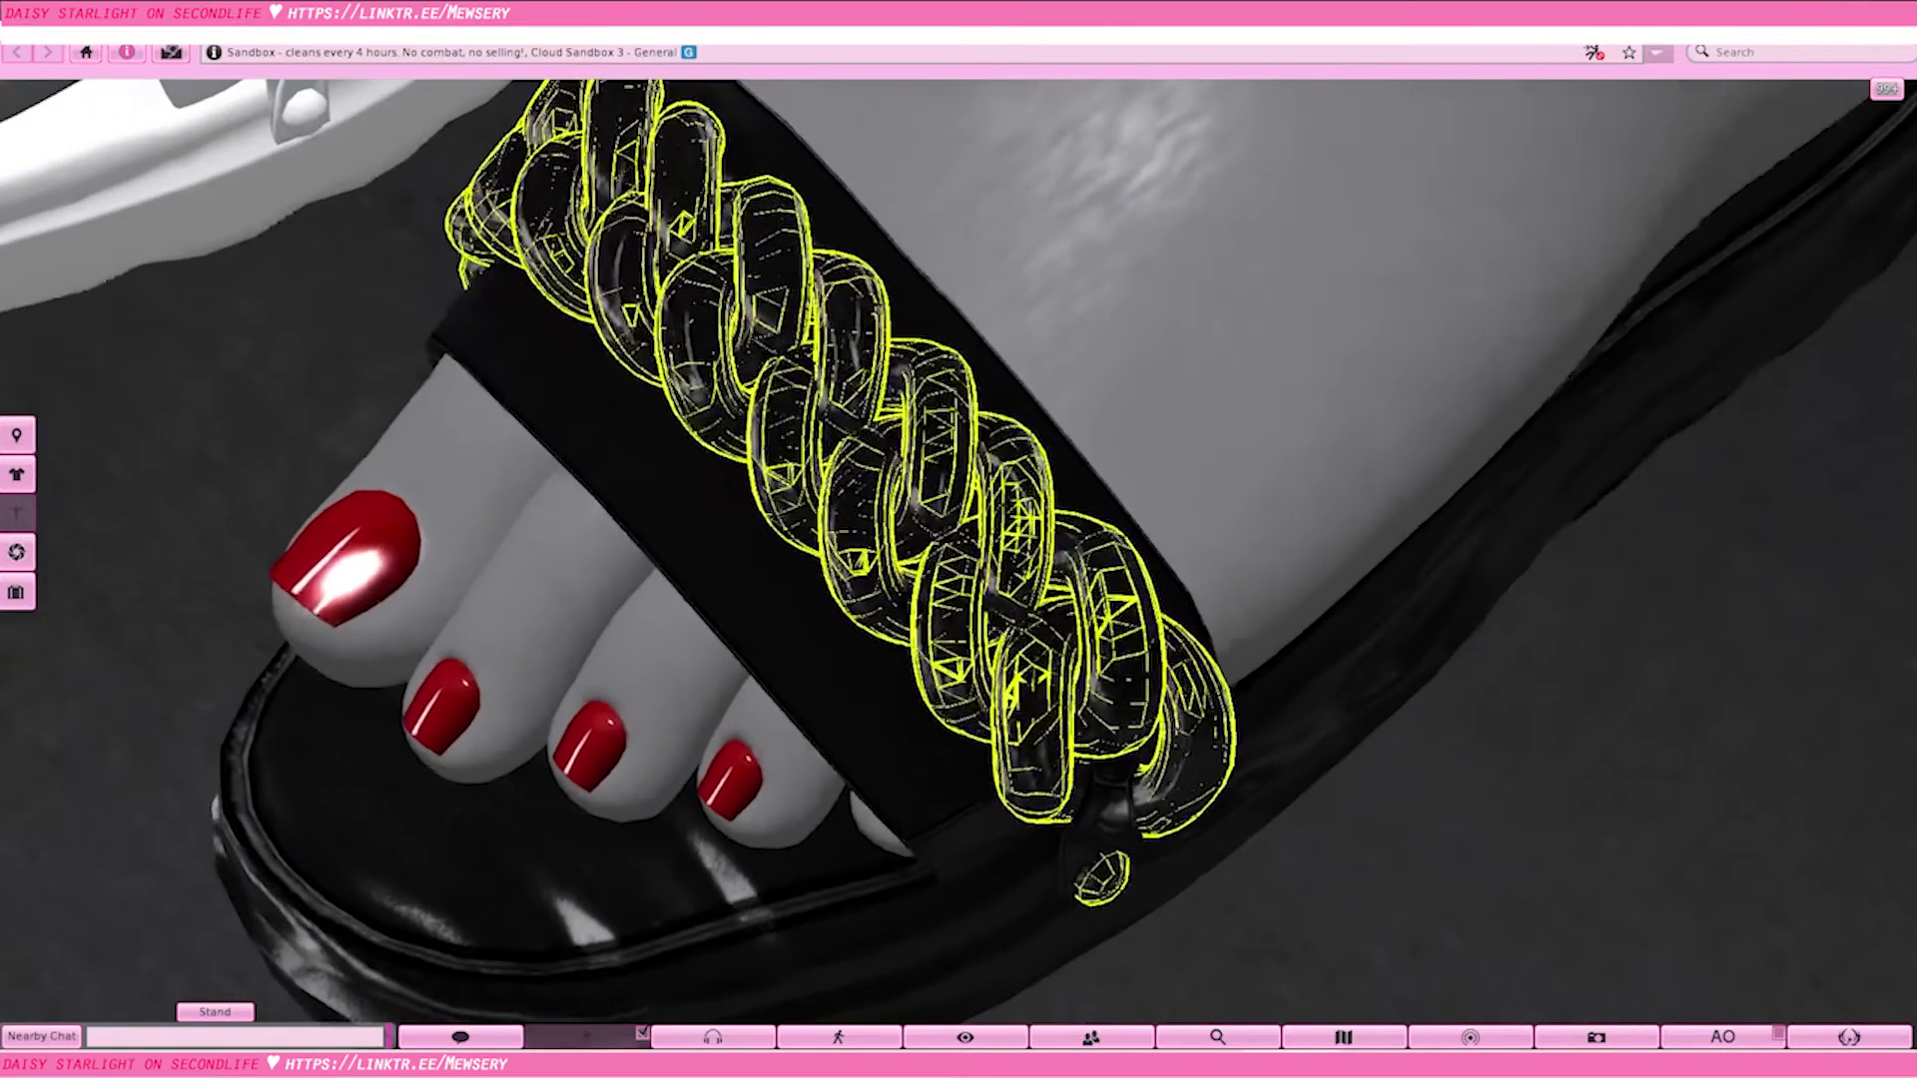
click(1126, 651)
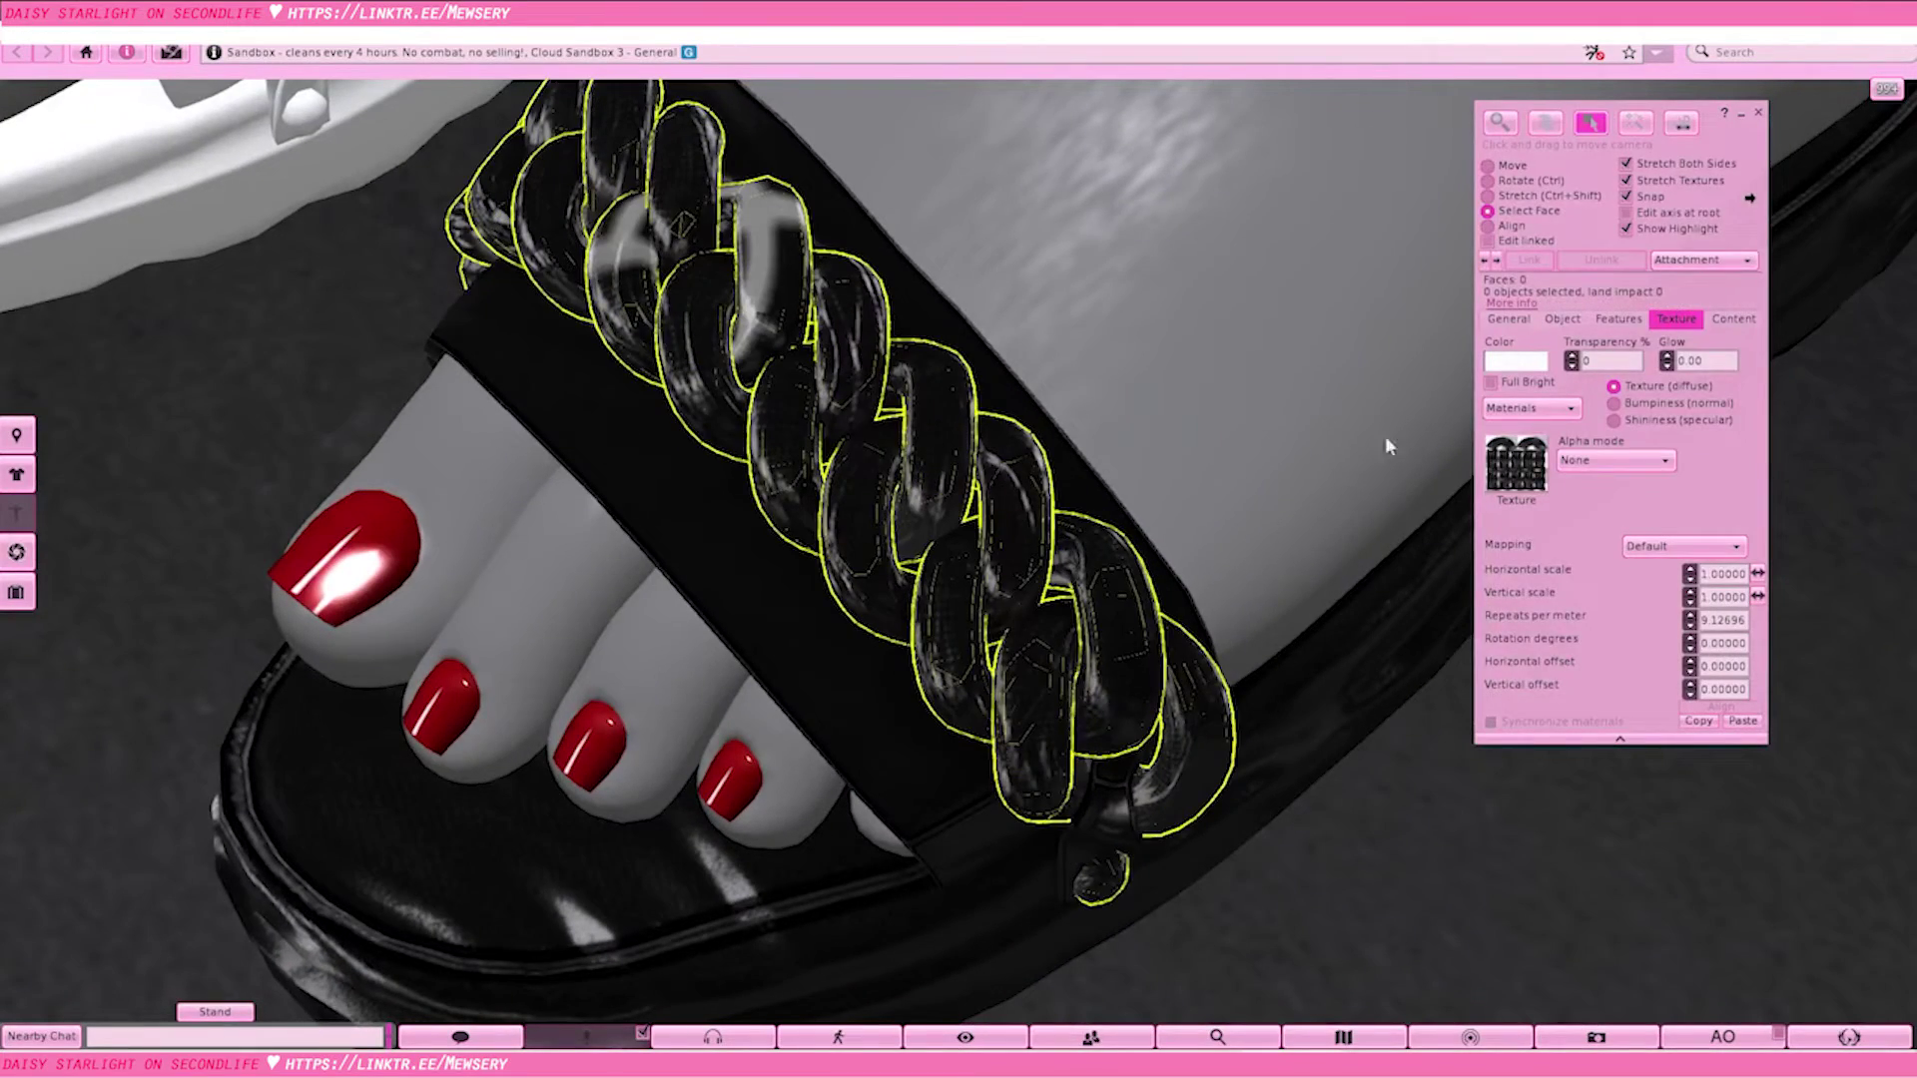
Try 50% transparency on the chain face and restore it to 0%
click(1605, 360)
text(50)
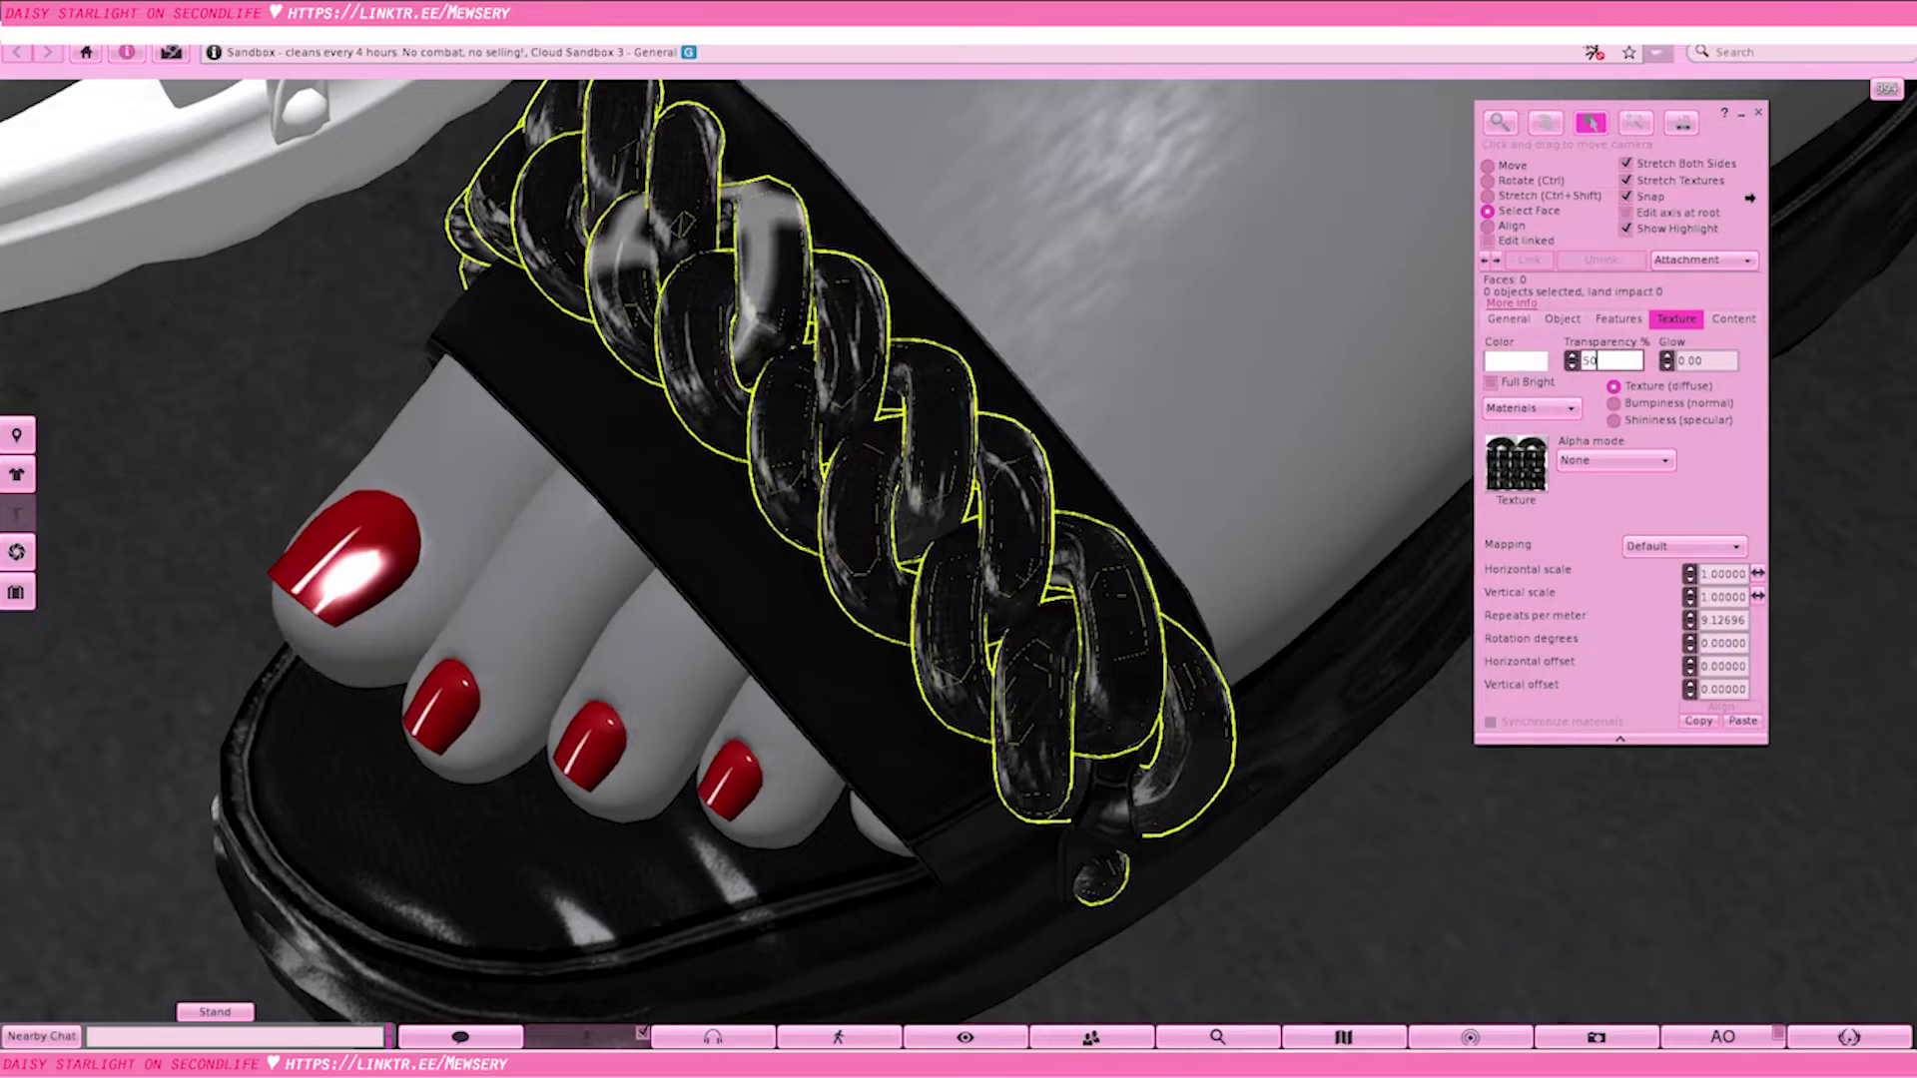
key(Return)
click(1378, 796)
key(Escape)
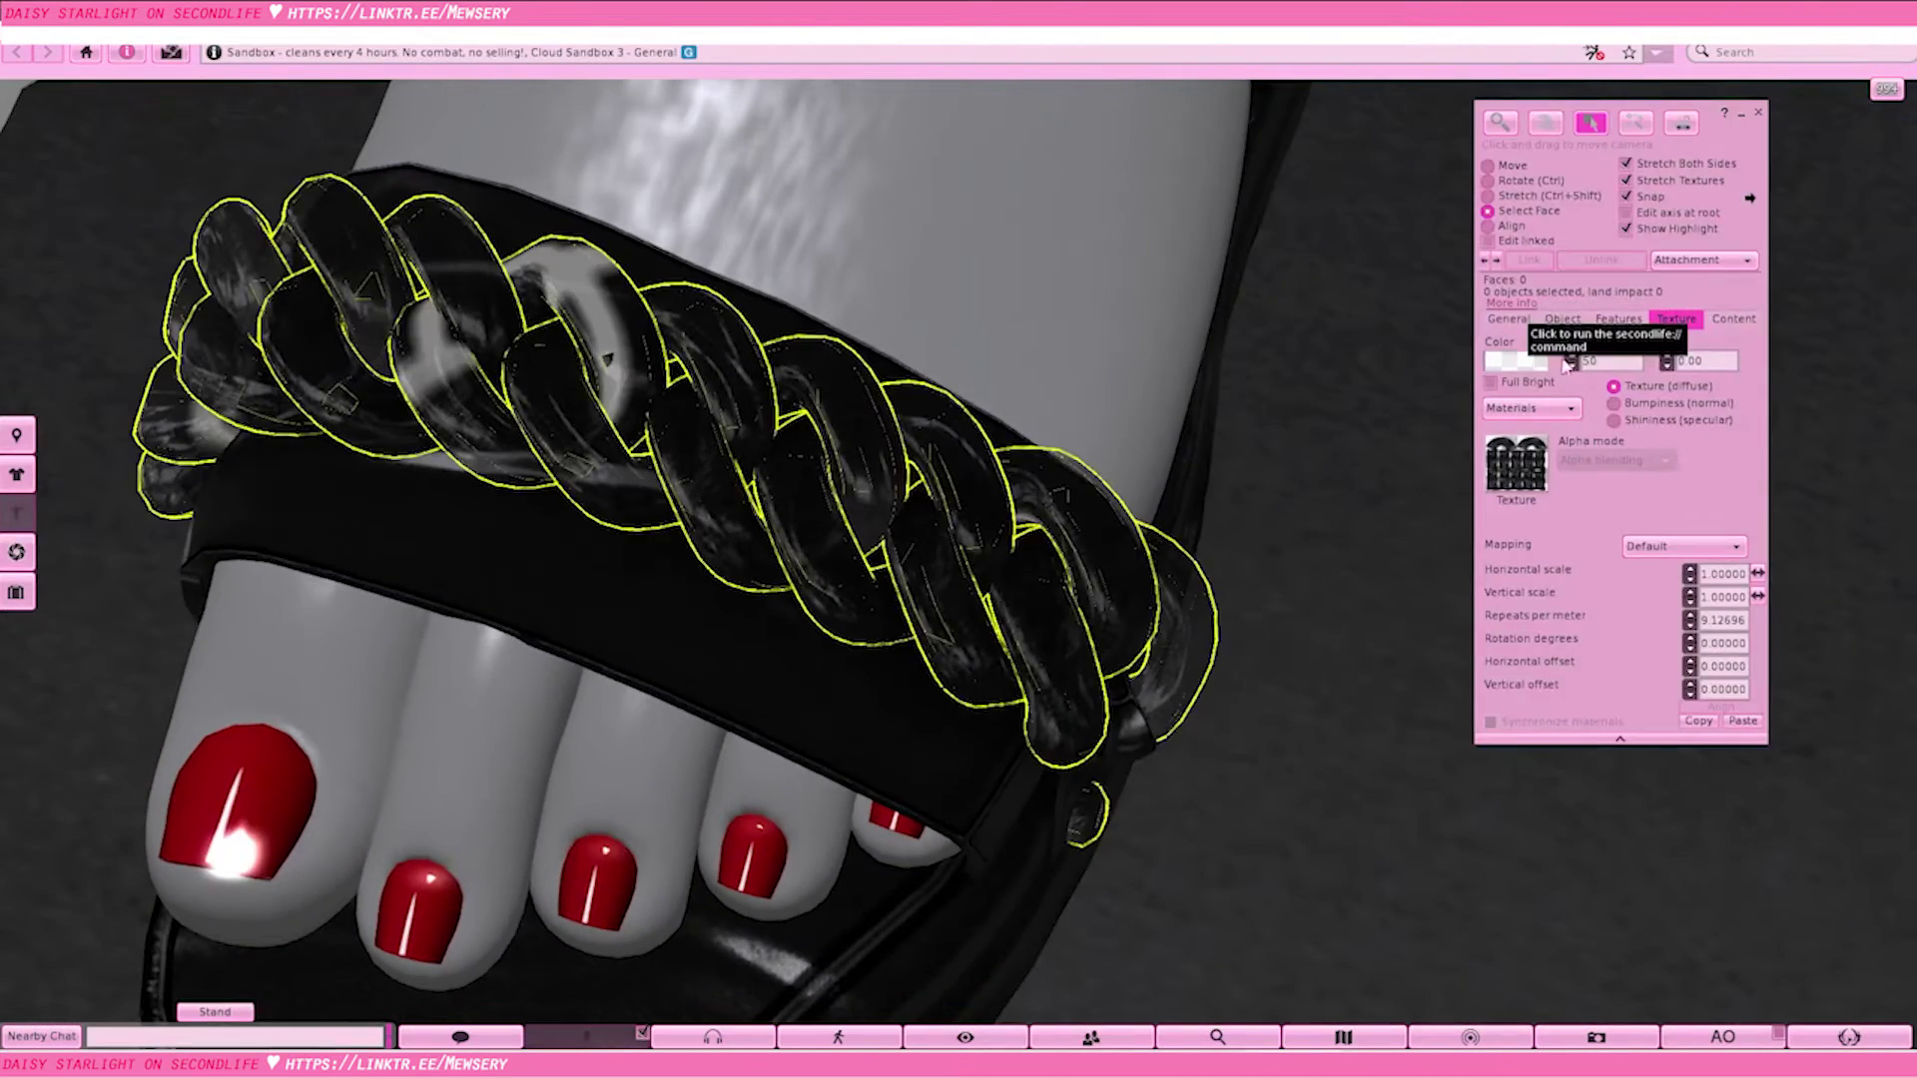
text(0)
key(Return)
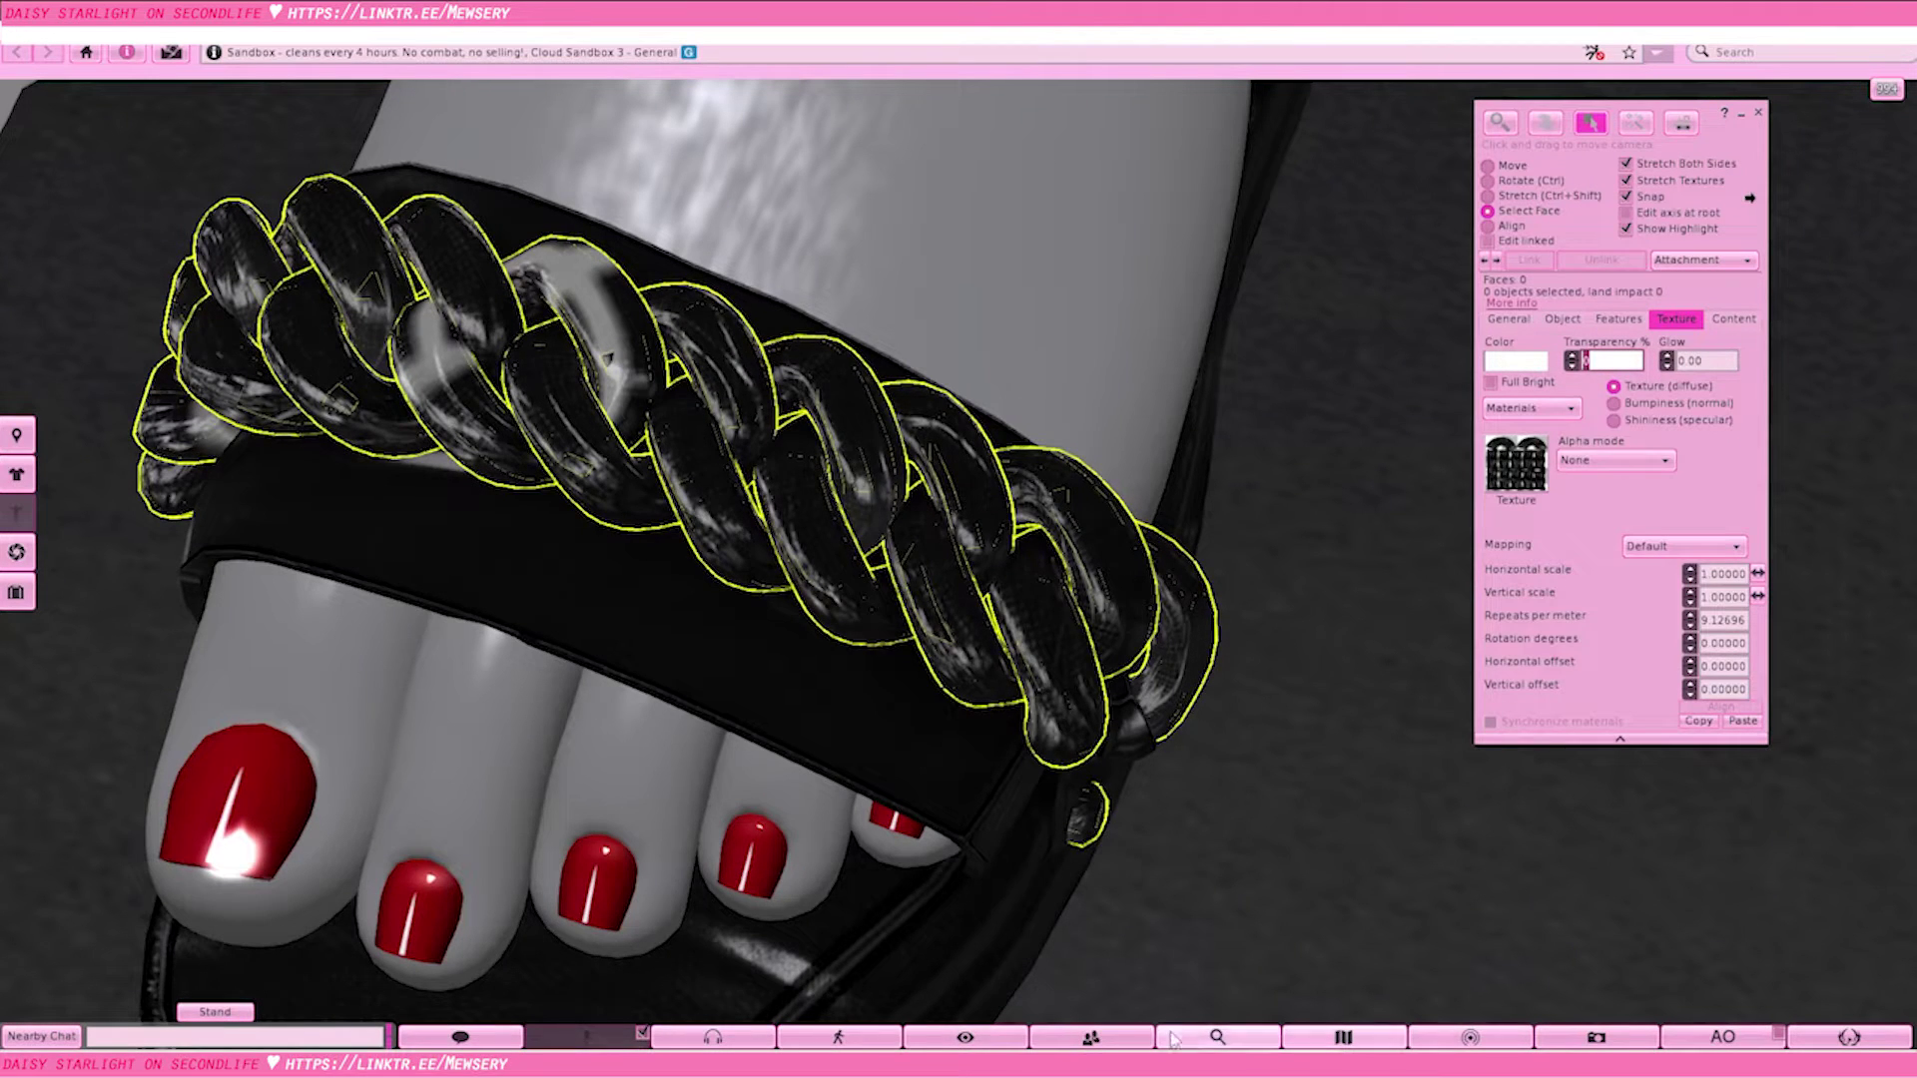
Select the strap face beneath the chain and set its transparency to 50%
click(1284, 750)
click(754, 450)
click(737, 647)
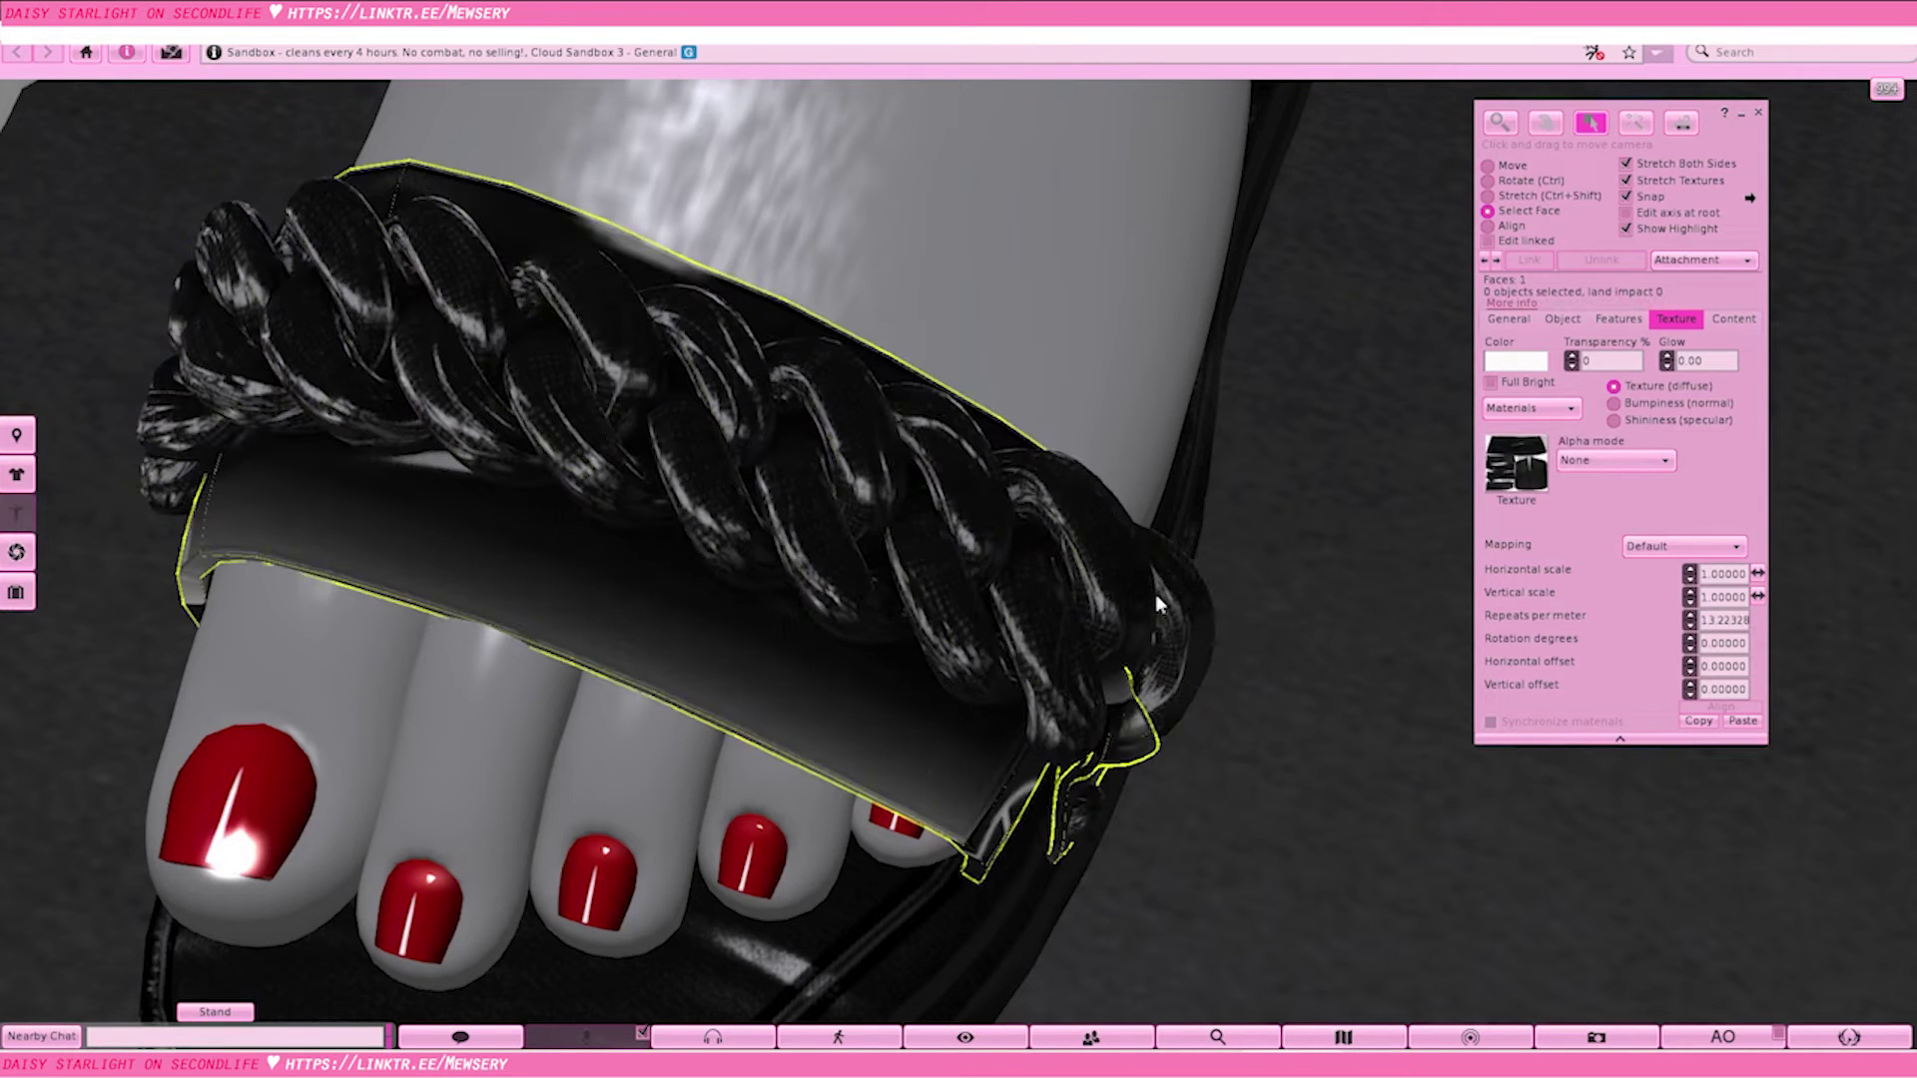
click(1610, 359)
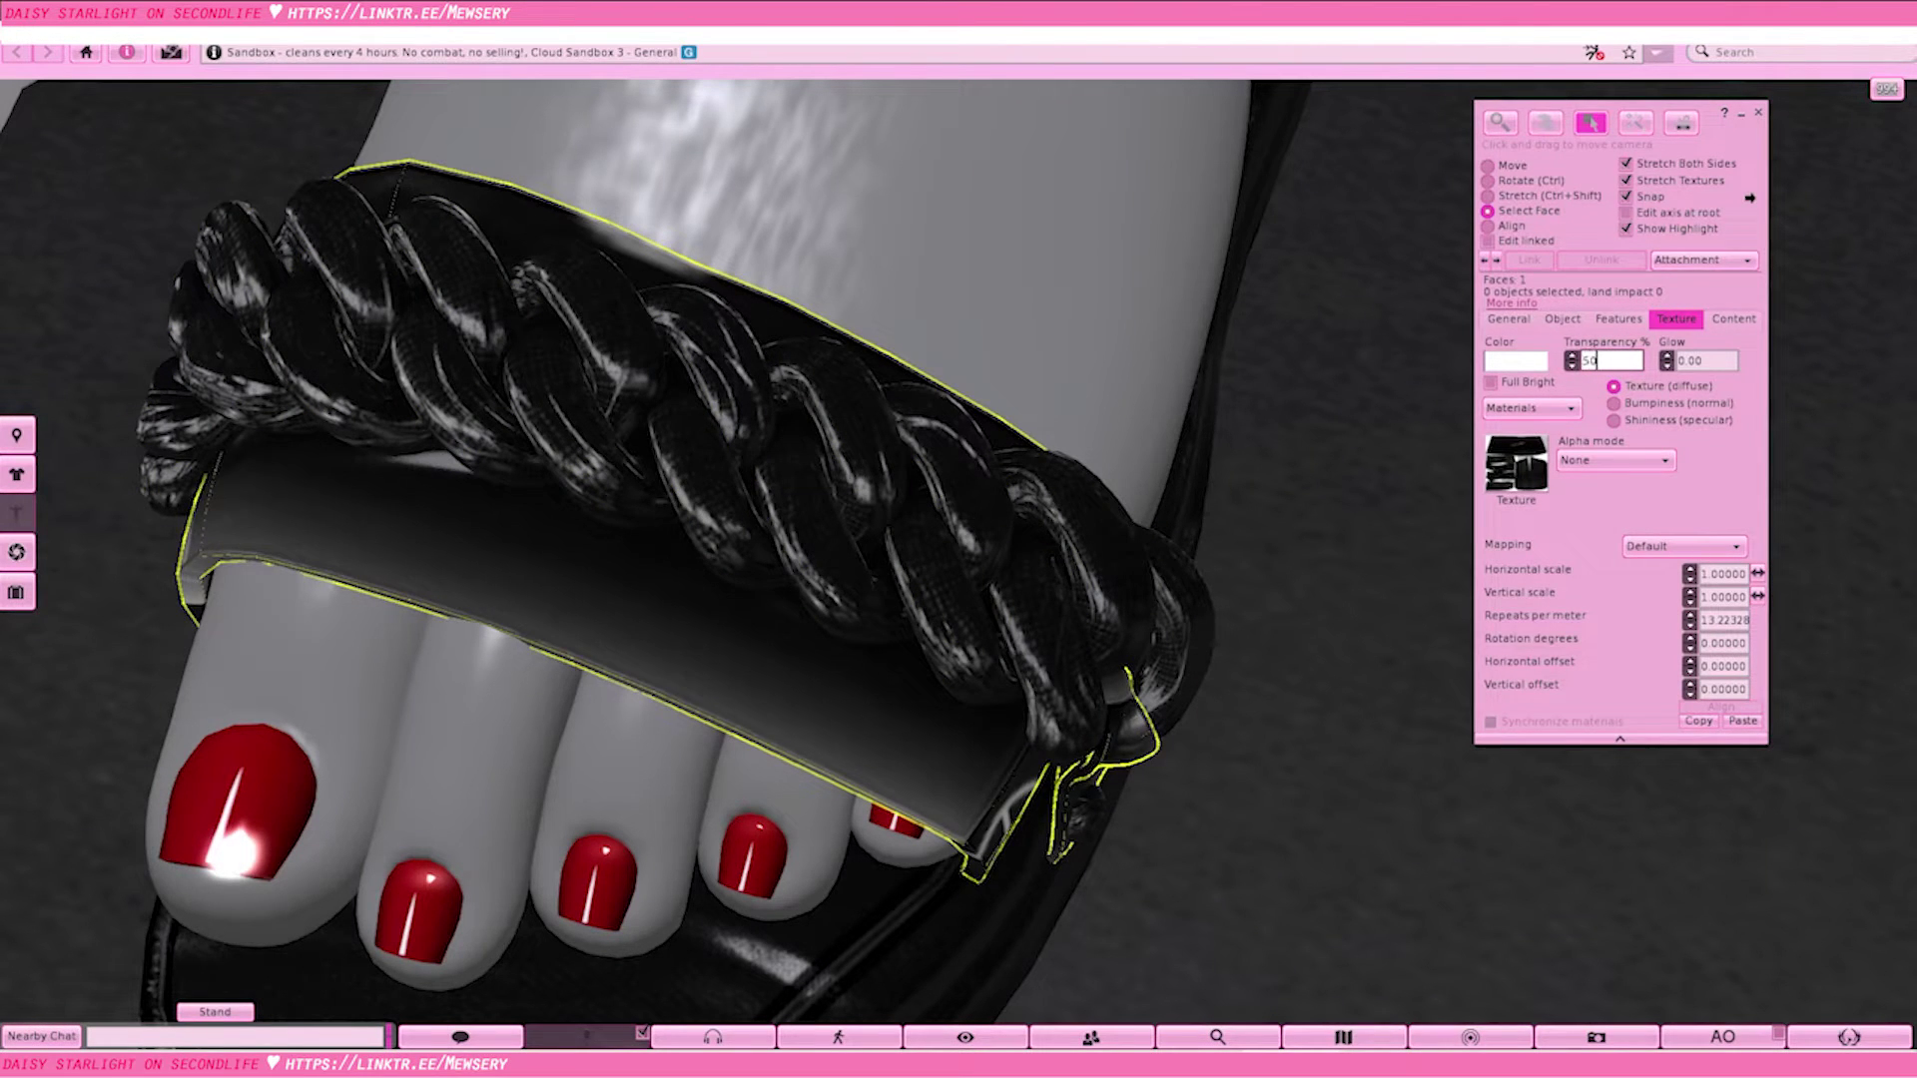
key(Return)
click(1339, 751)
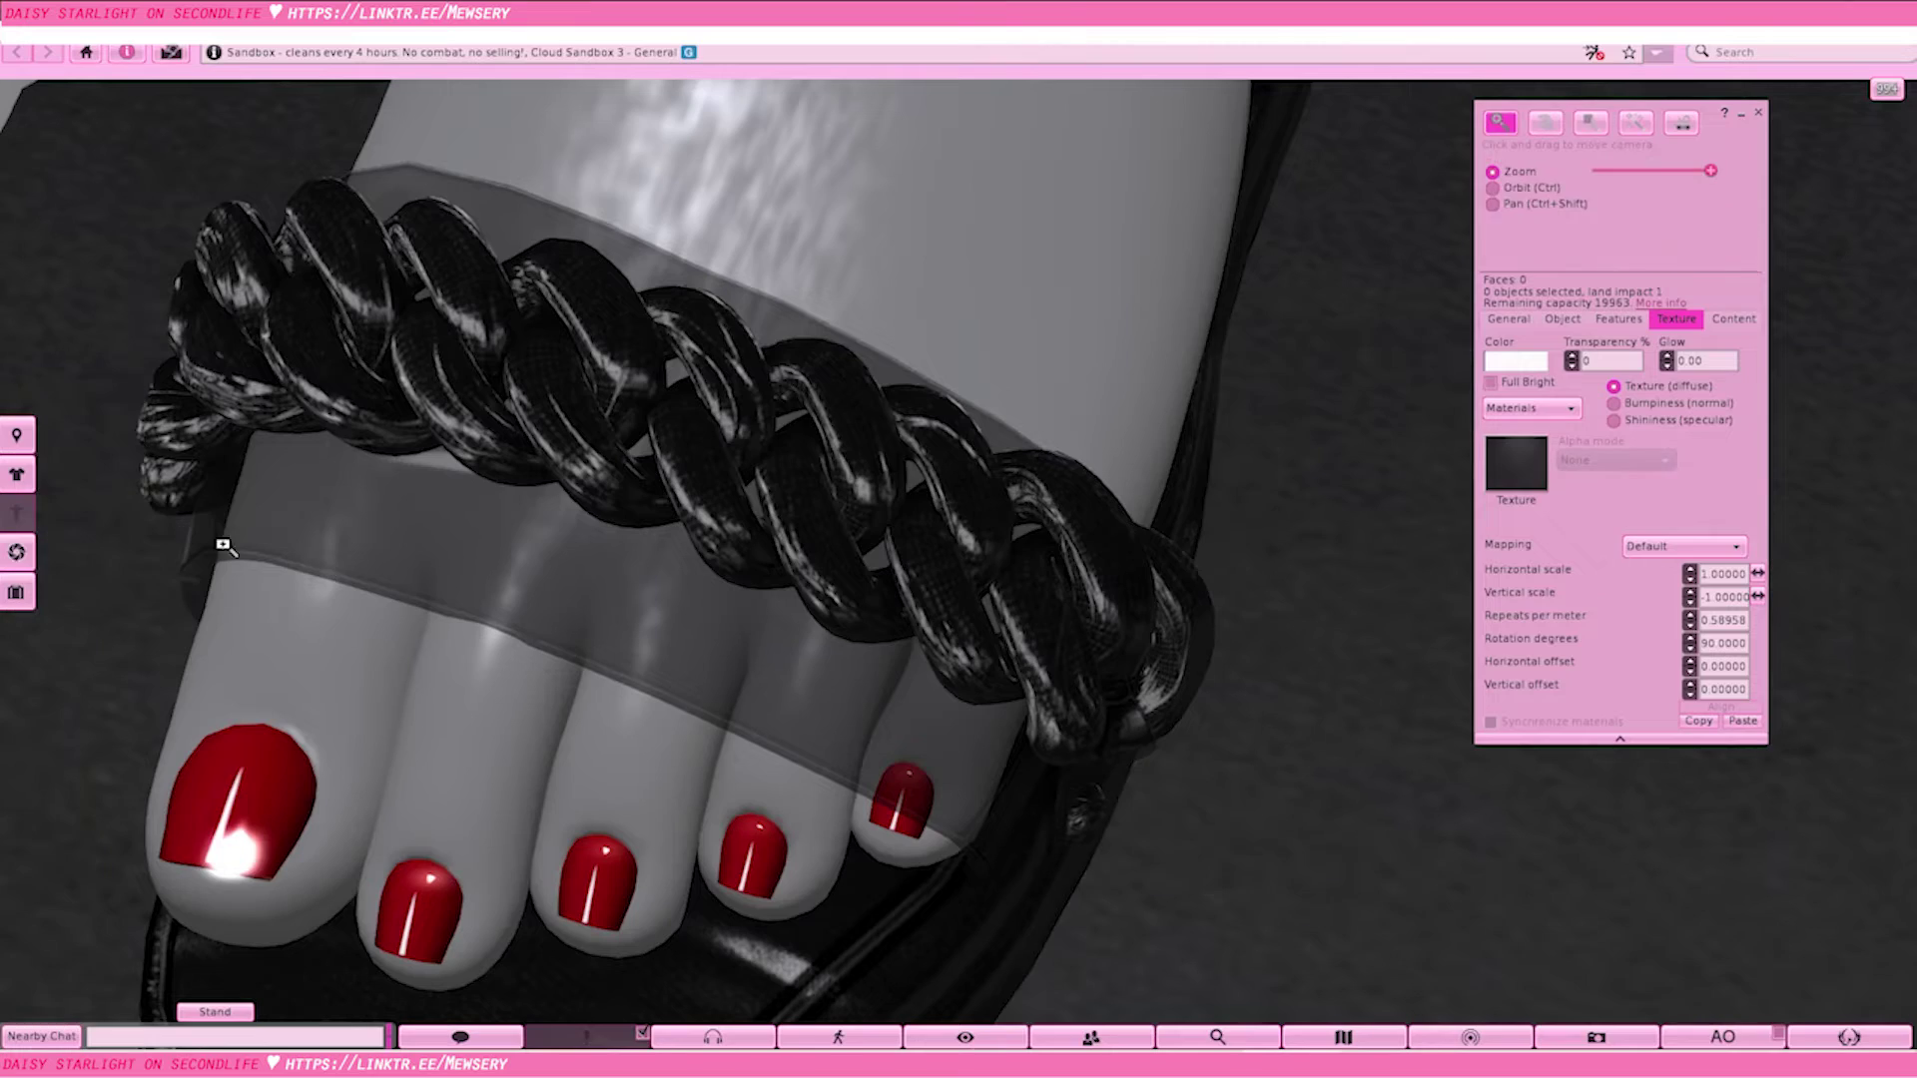
key(Escape)
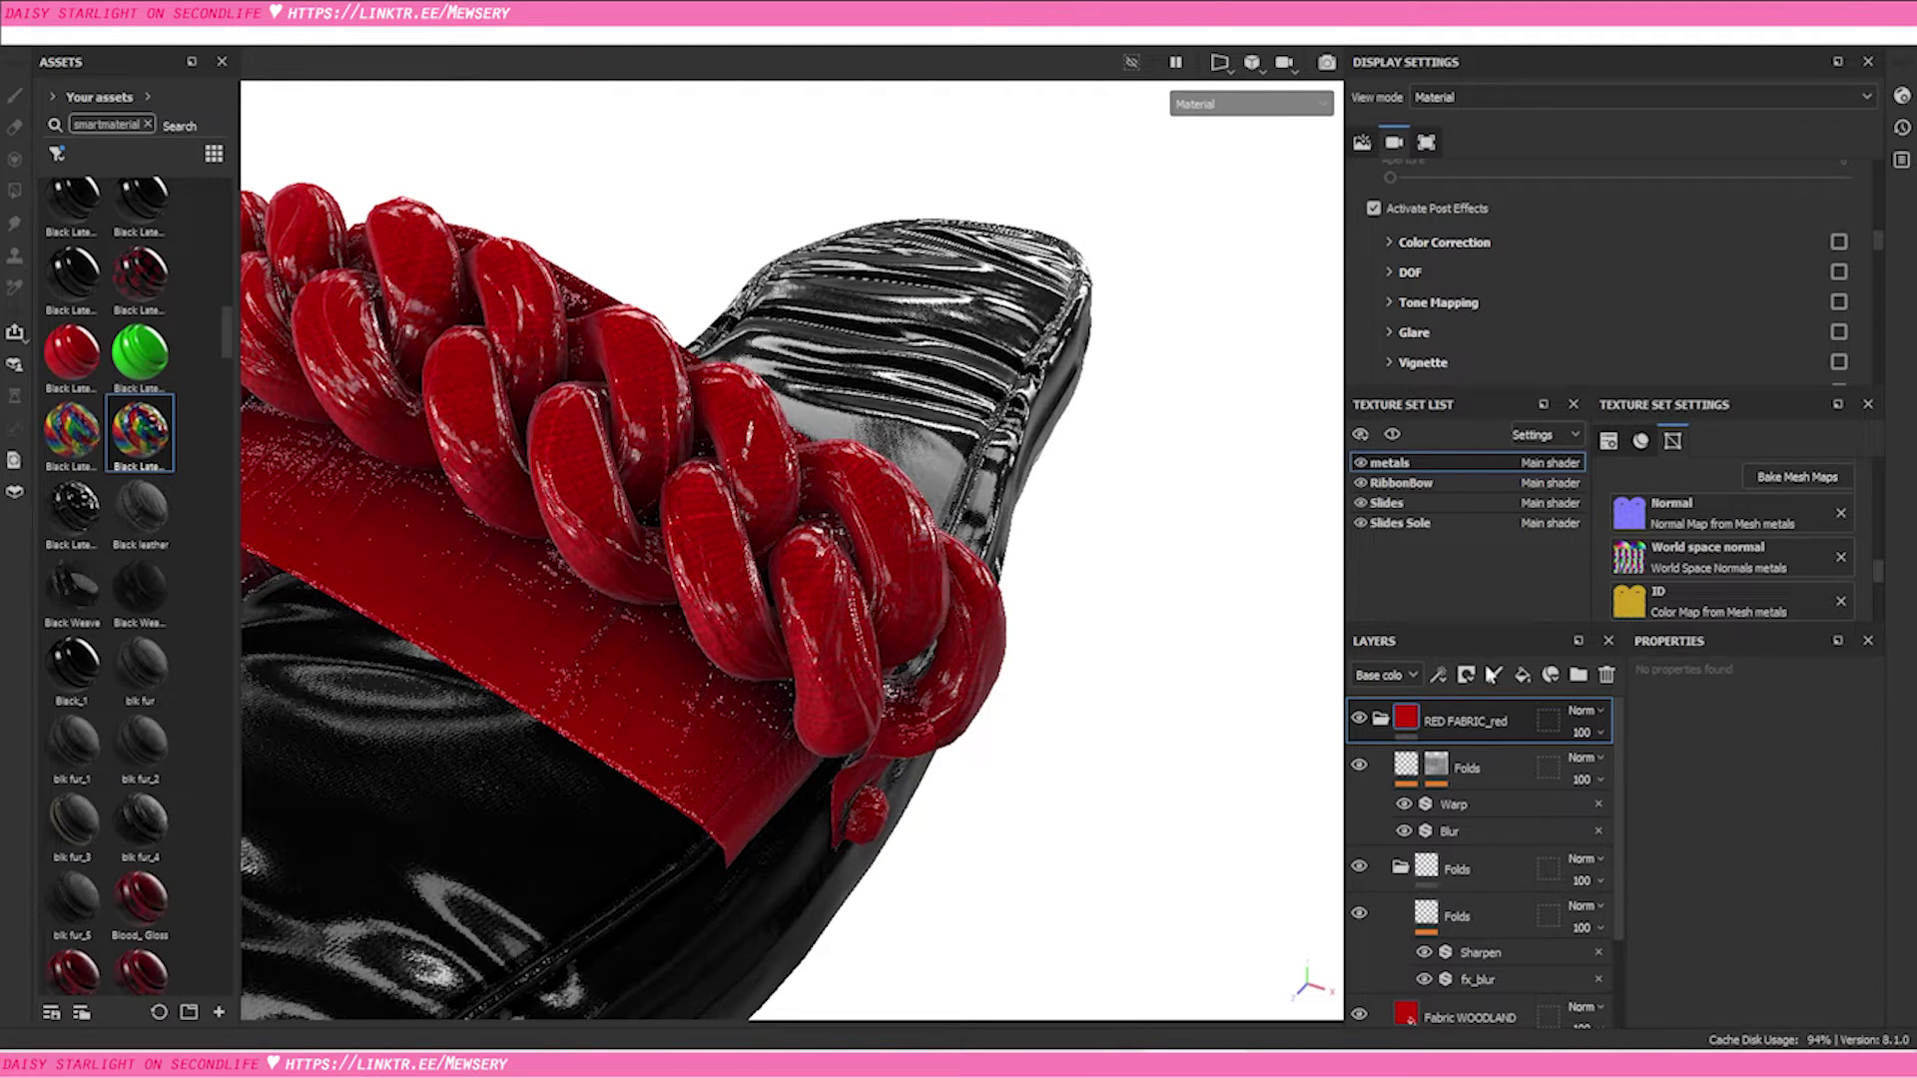
In Substance 3D Painter, collapse the RED FABRIC_red group, add an empty folder above it and delete that folder again
click(1379, 719)
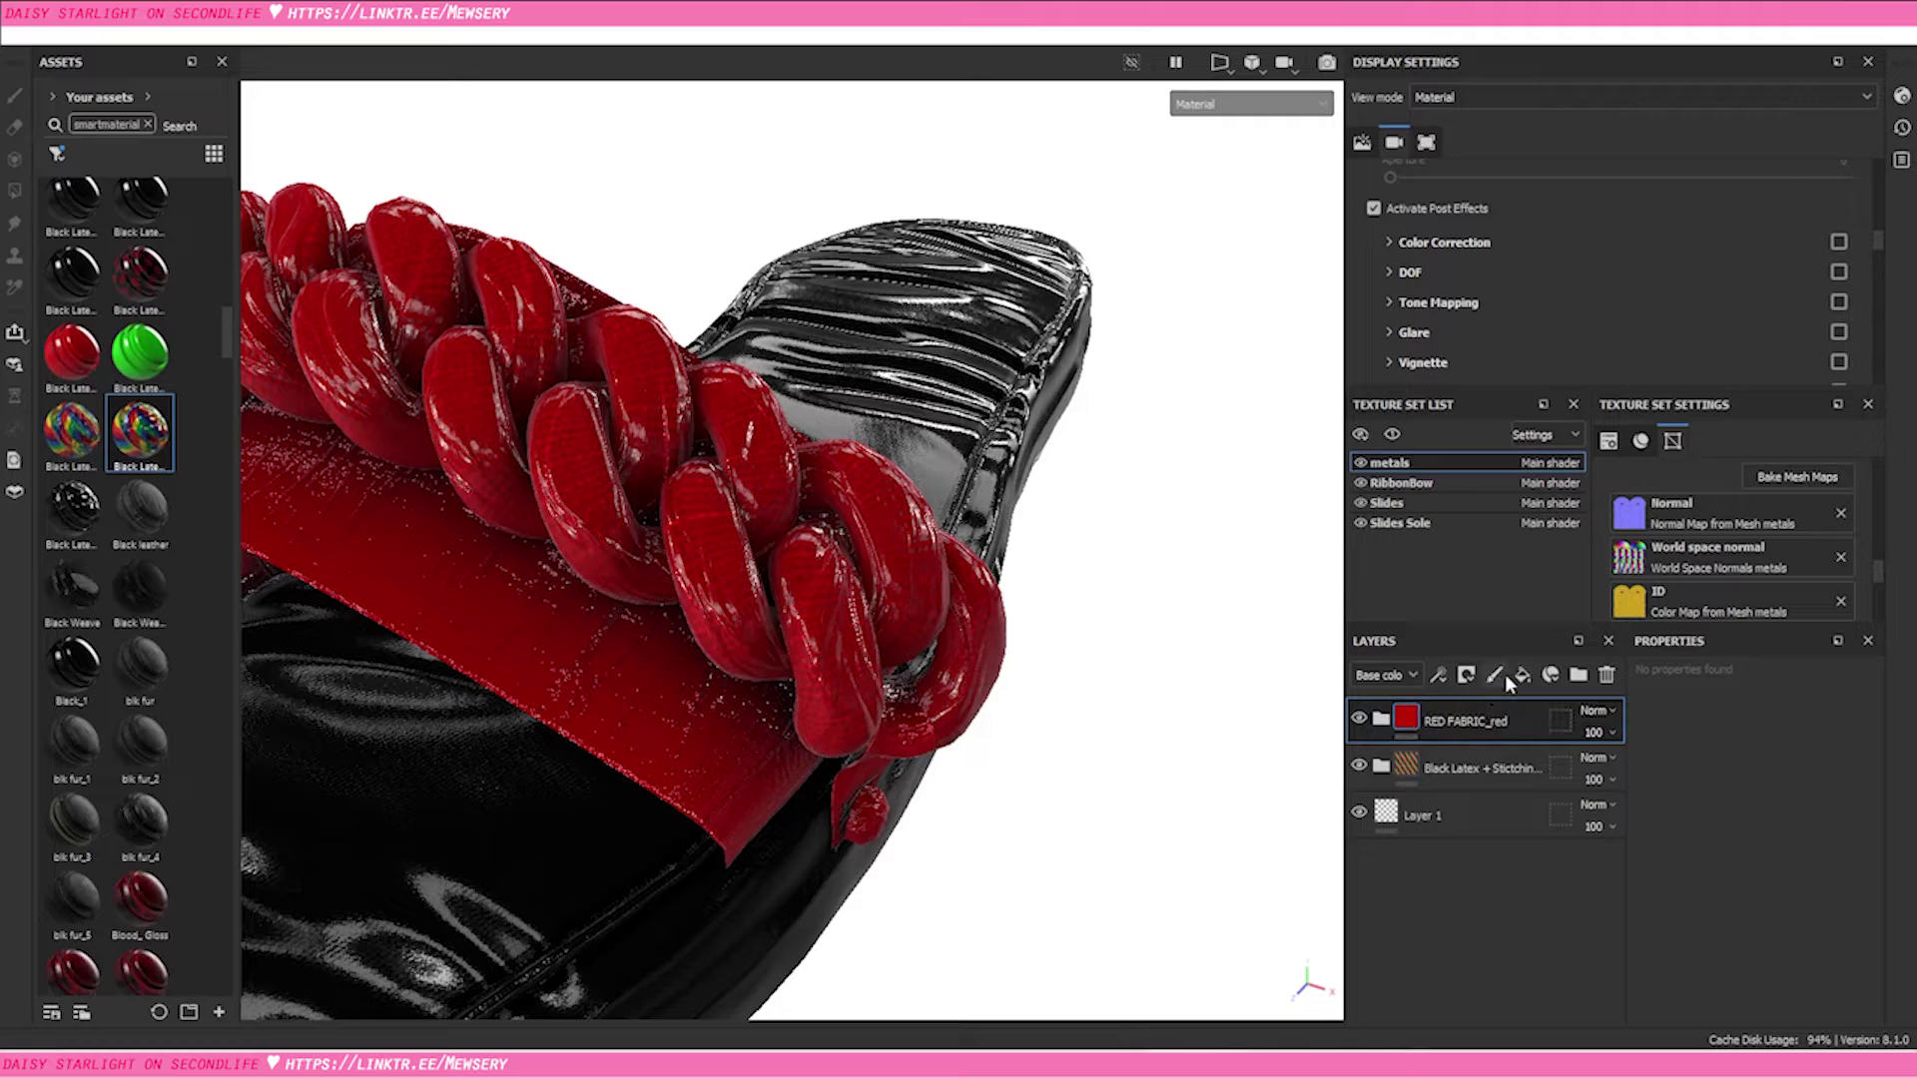
click(1582, 678)
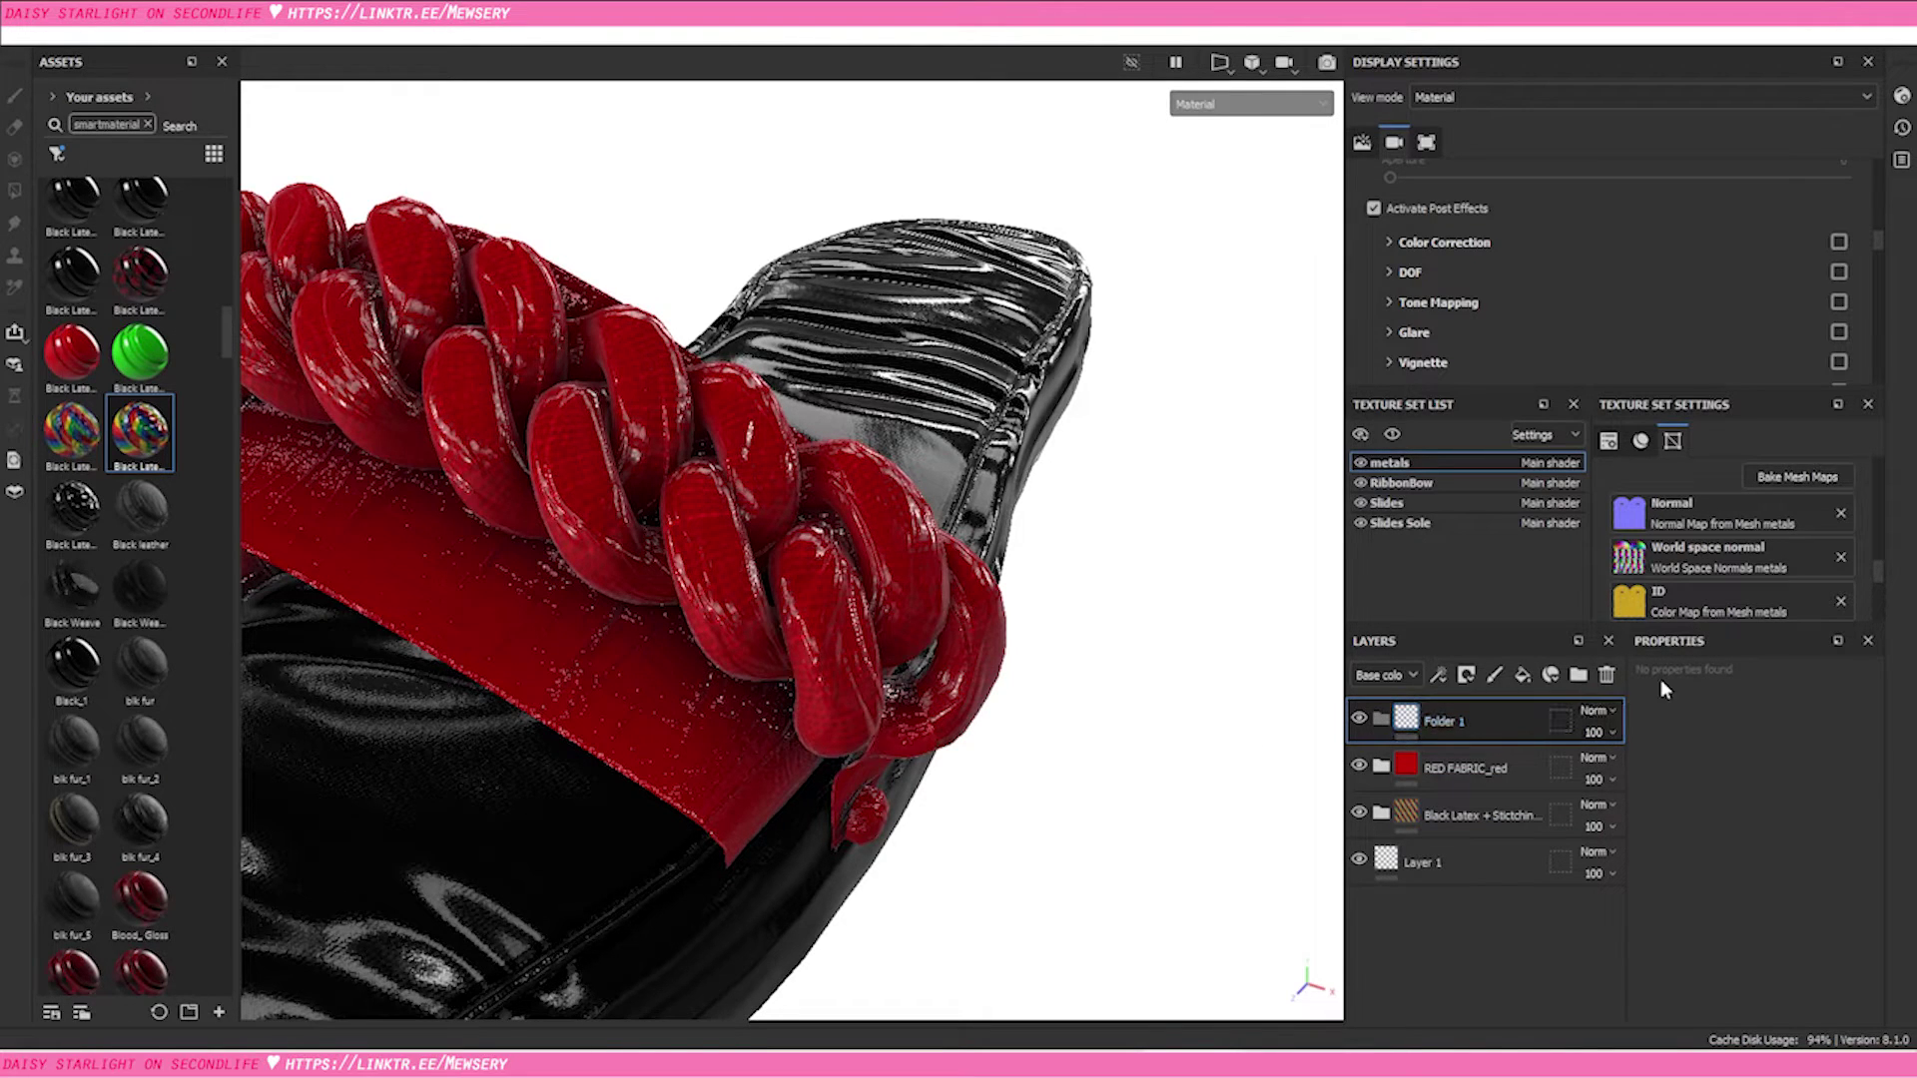
click(1607, 676)
right_click(1483, 727)
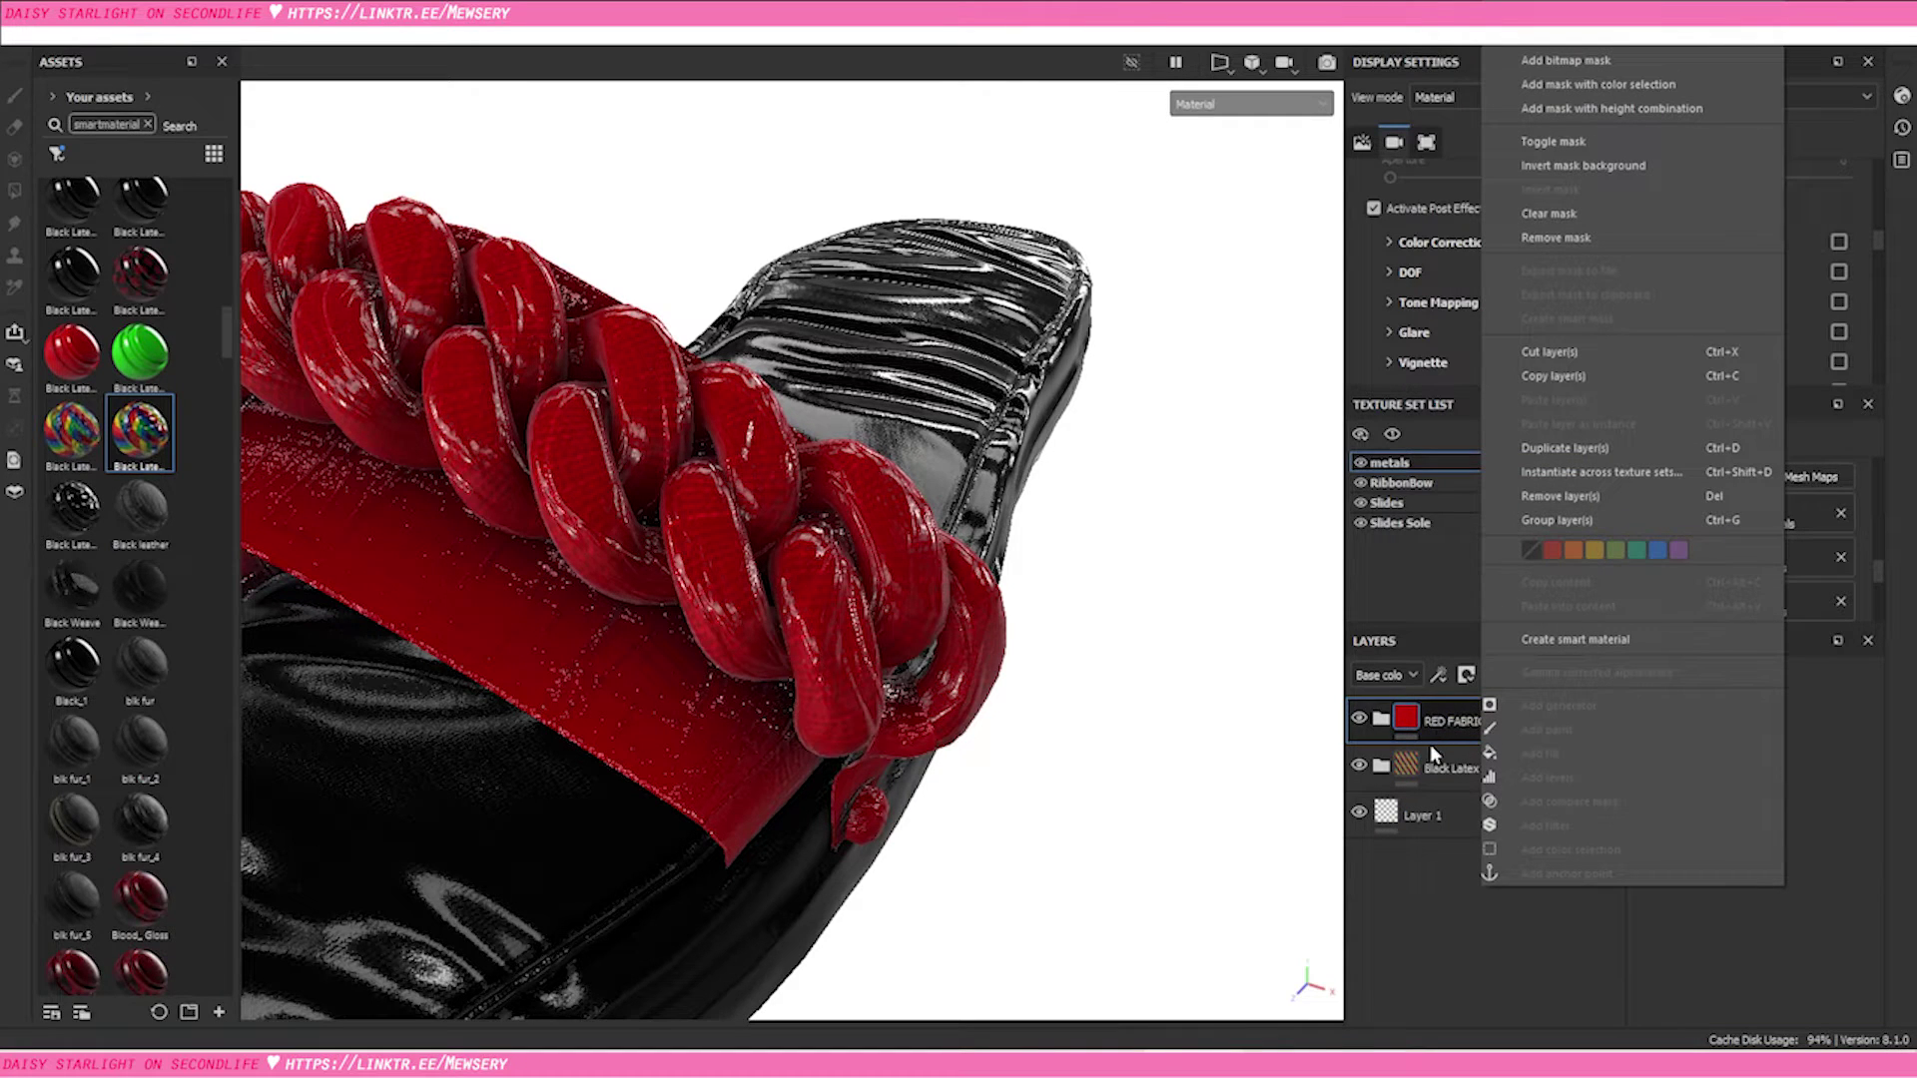
click(1422, 926)
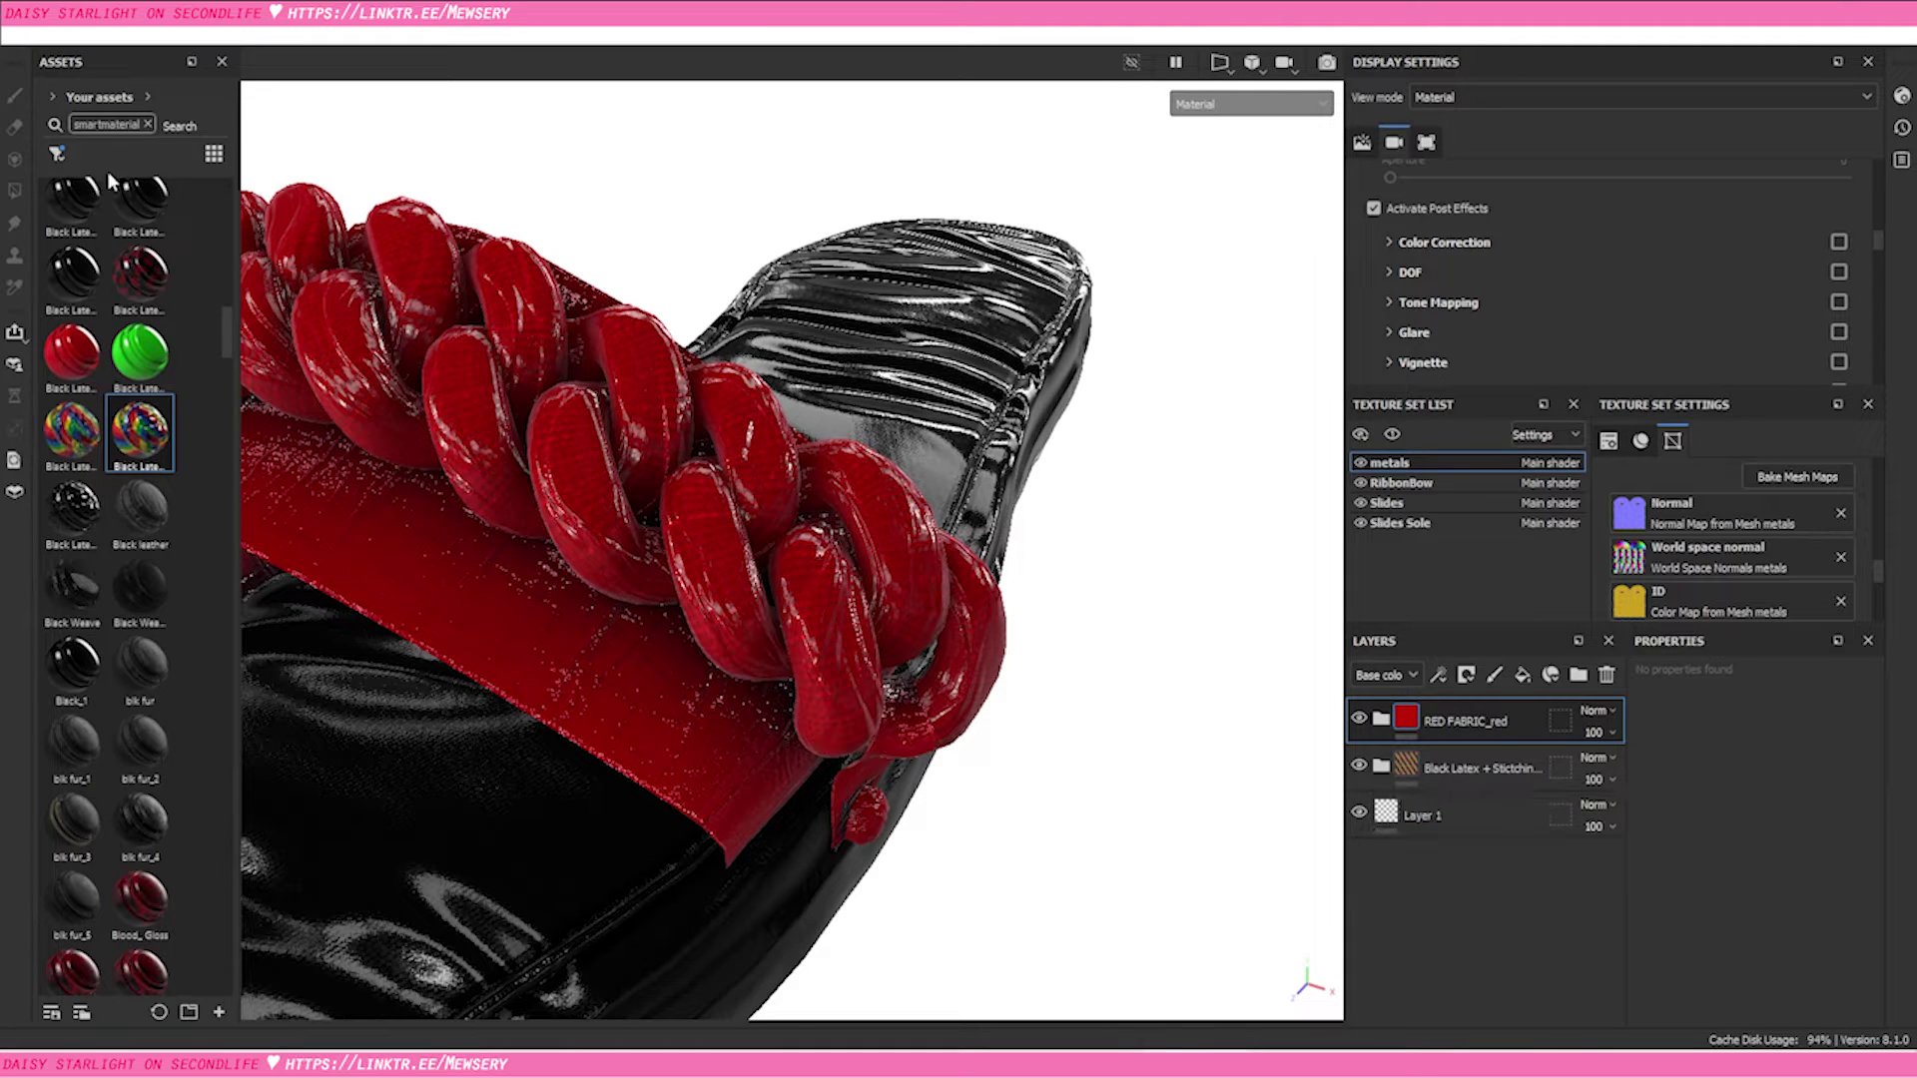
Browse the existing smart materials and create a smart material from the RED FABRIC_red layer group
scroll(170, 392, up, 5)
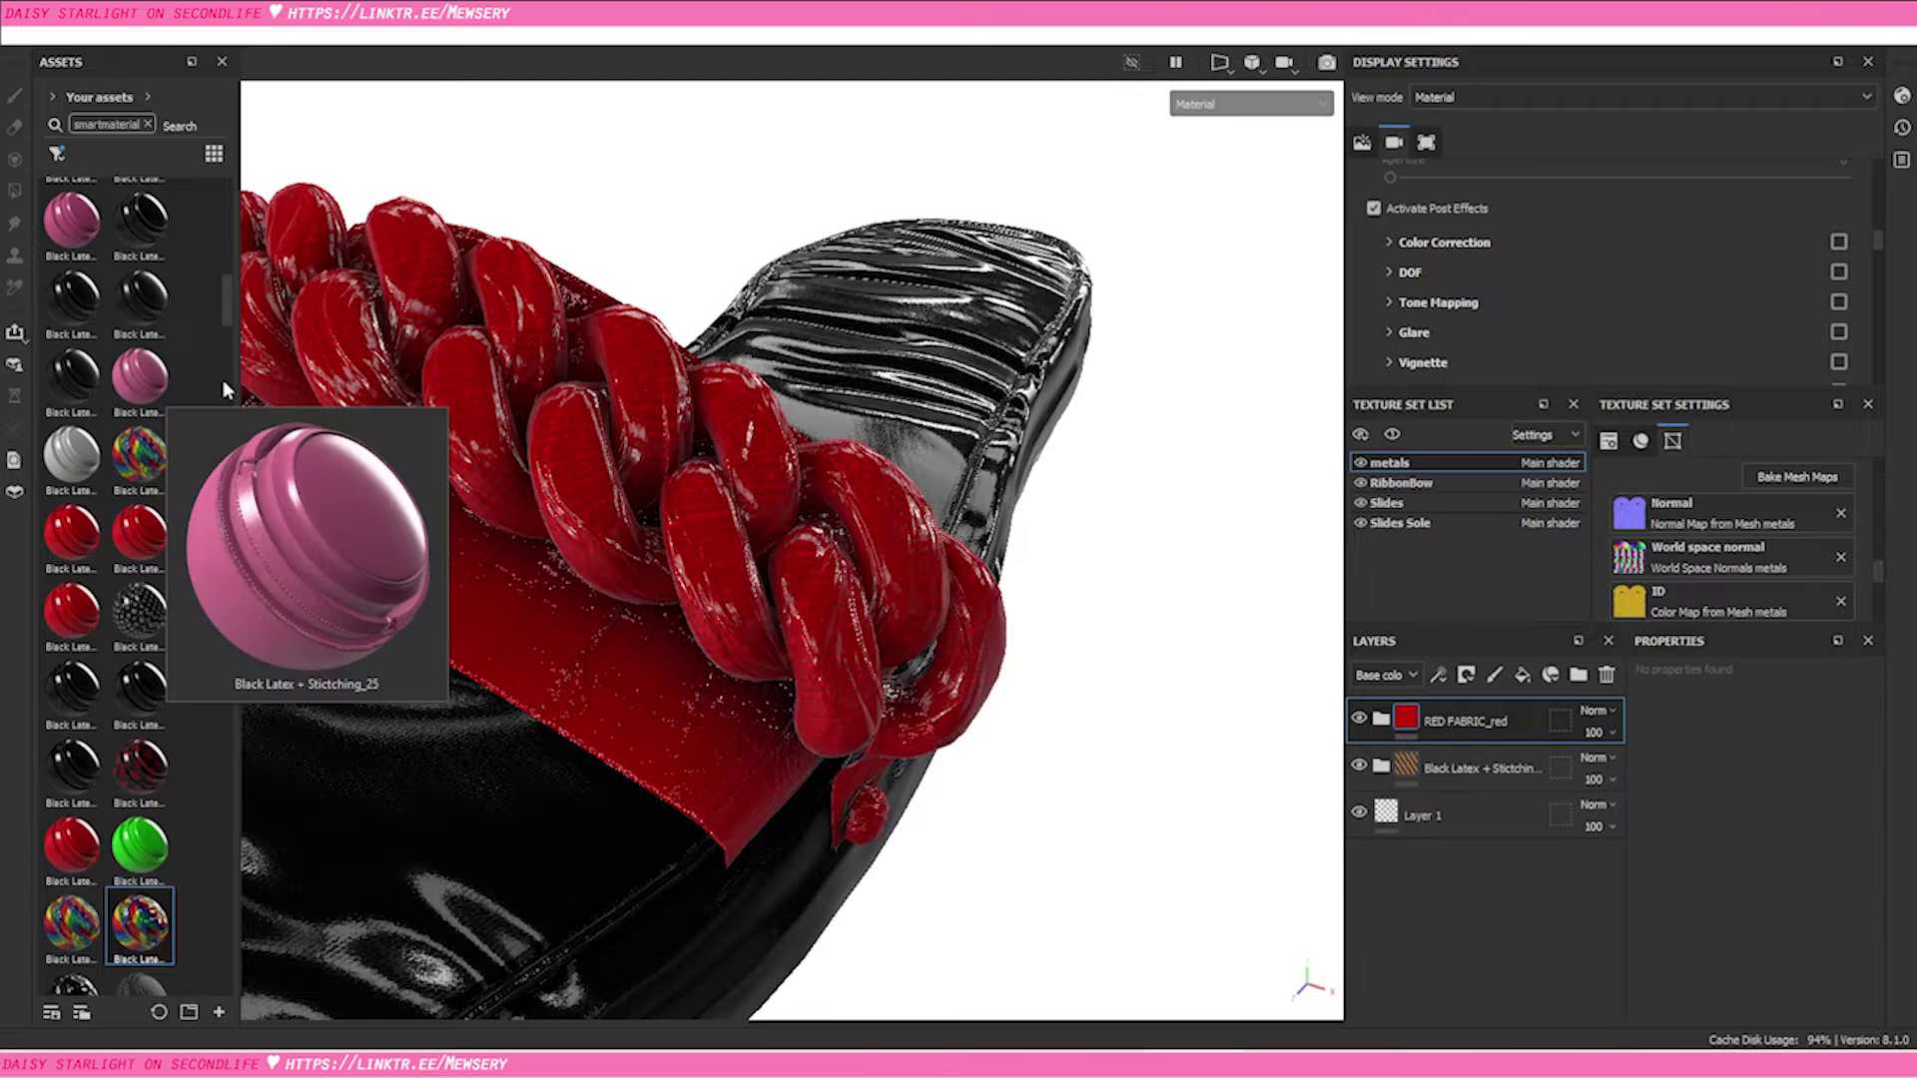
scroll(224, 380, up, 5)
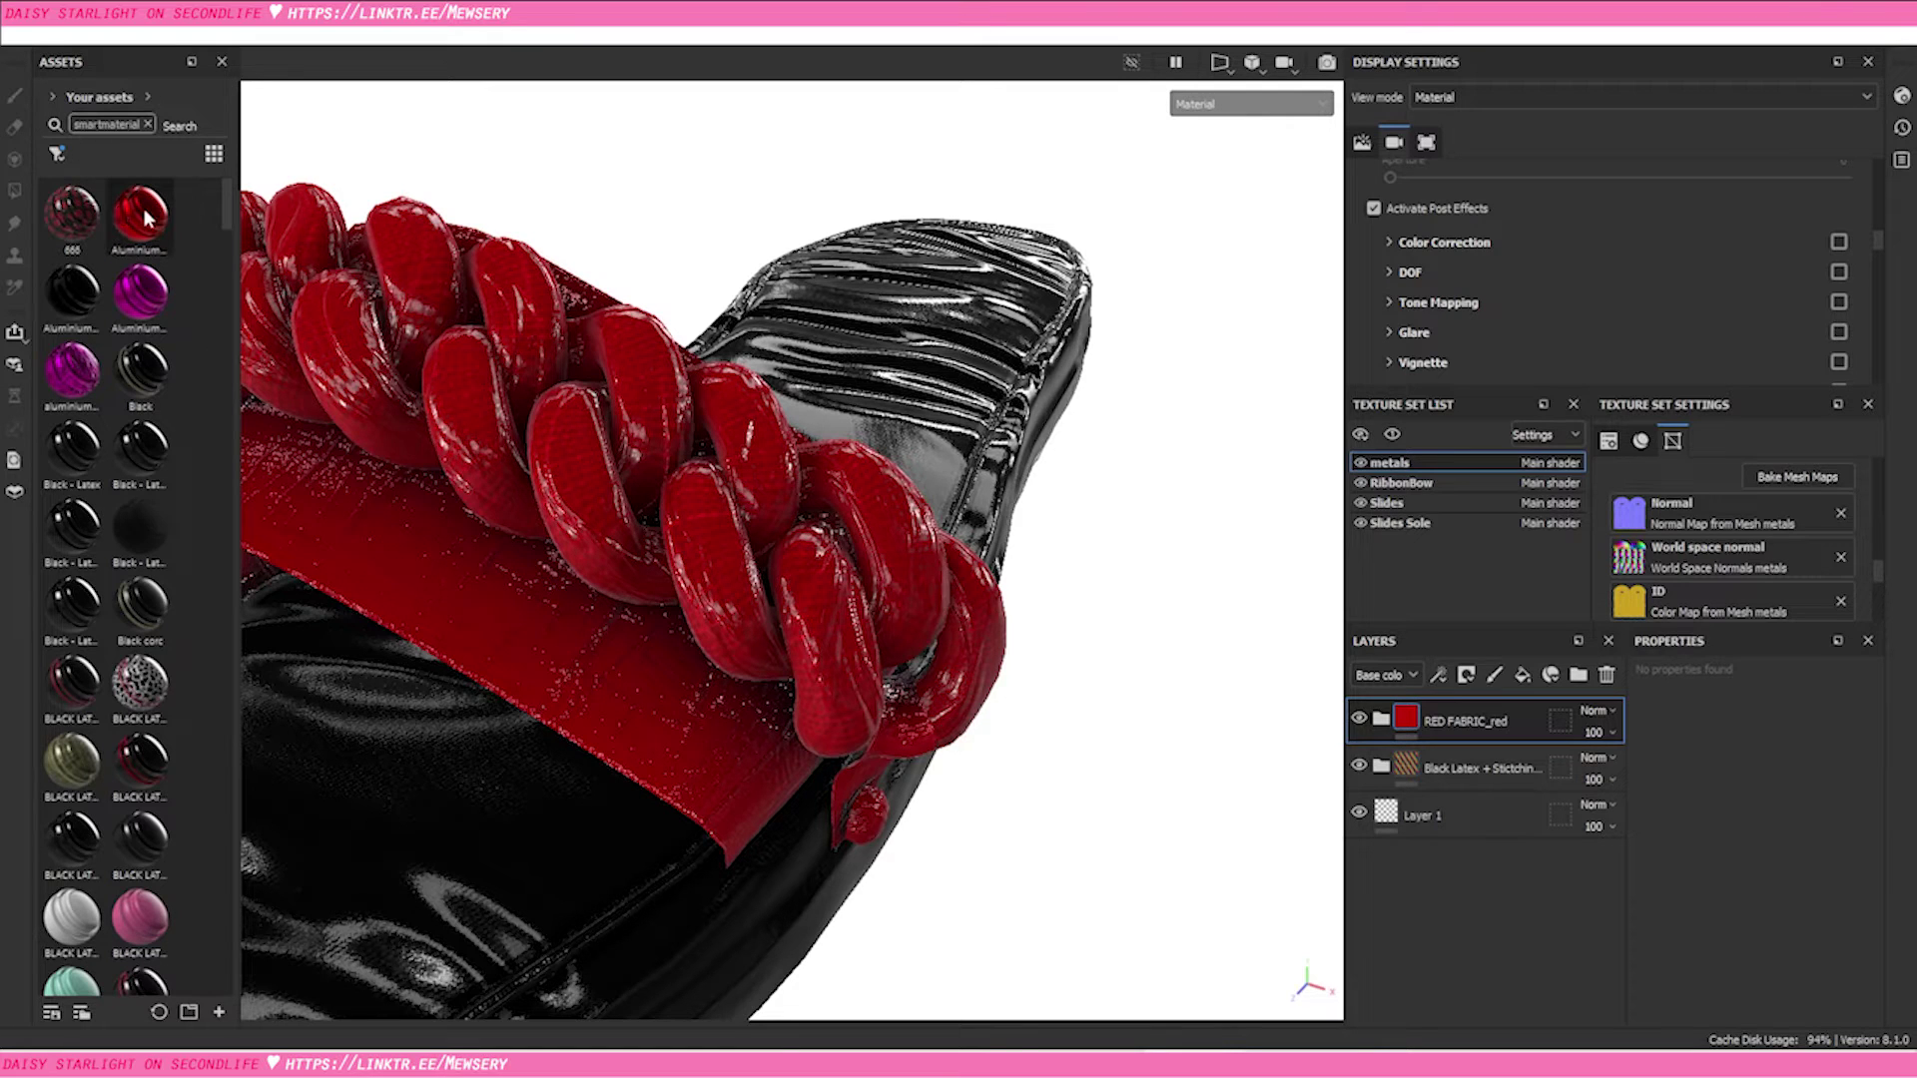
scroll(140, 479, down, 10)
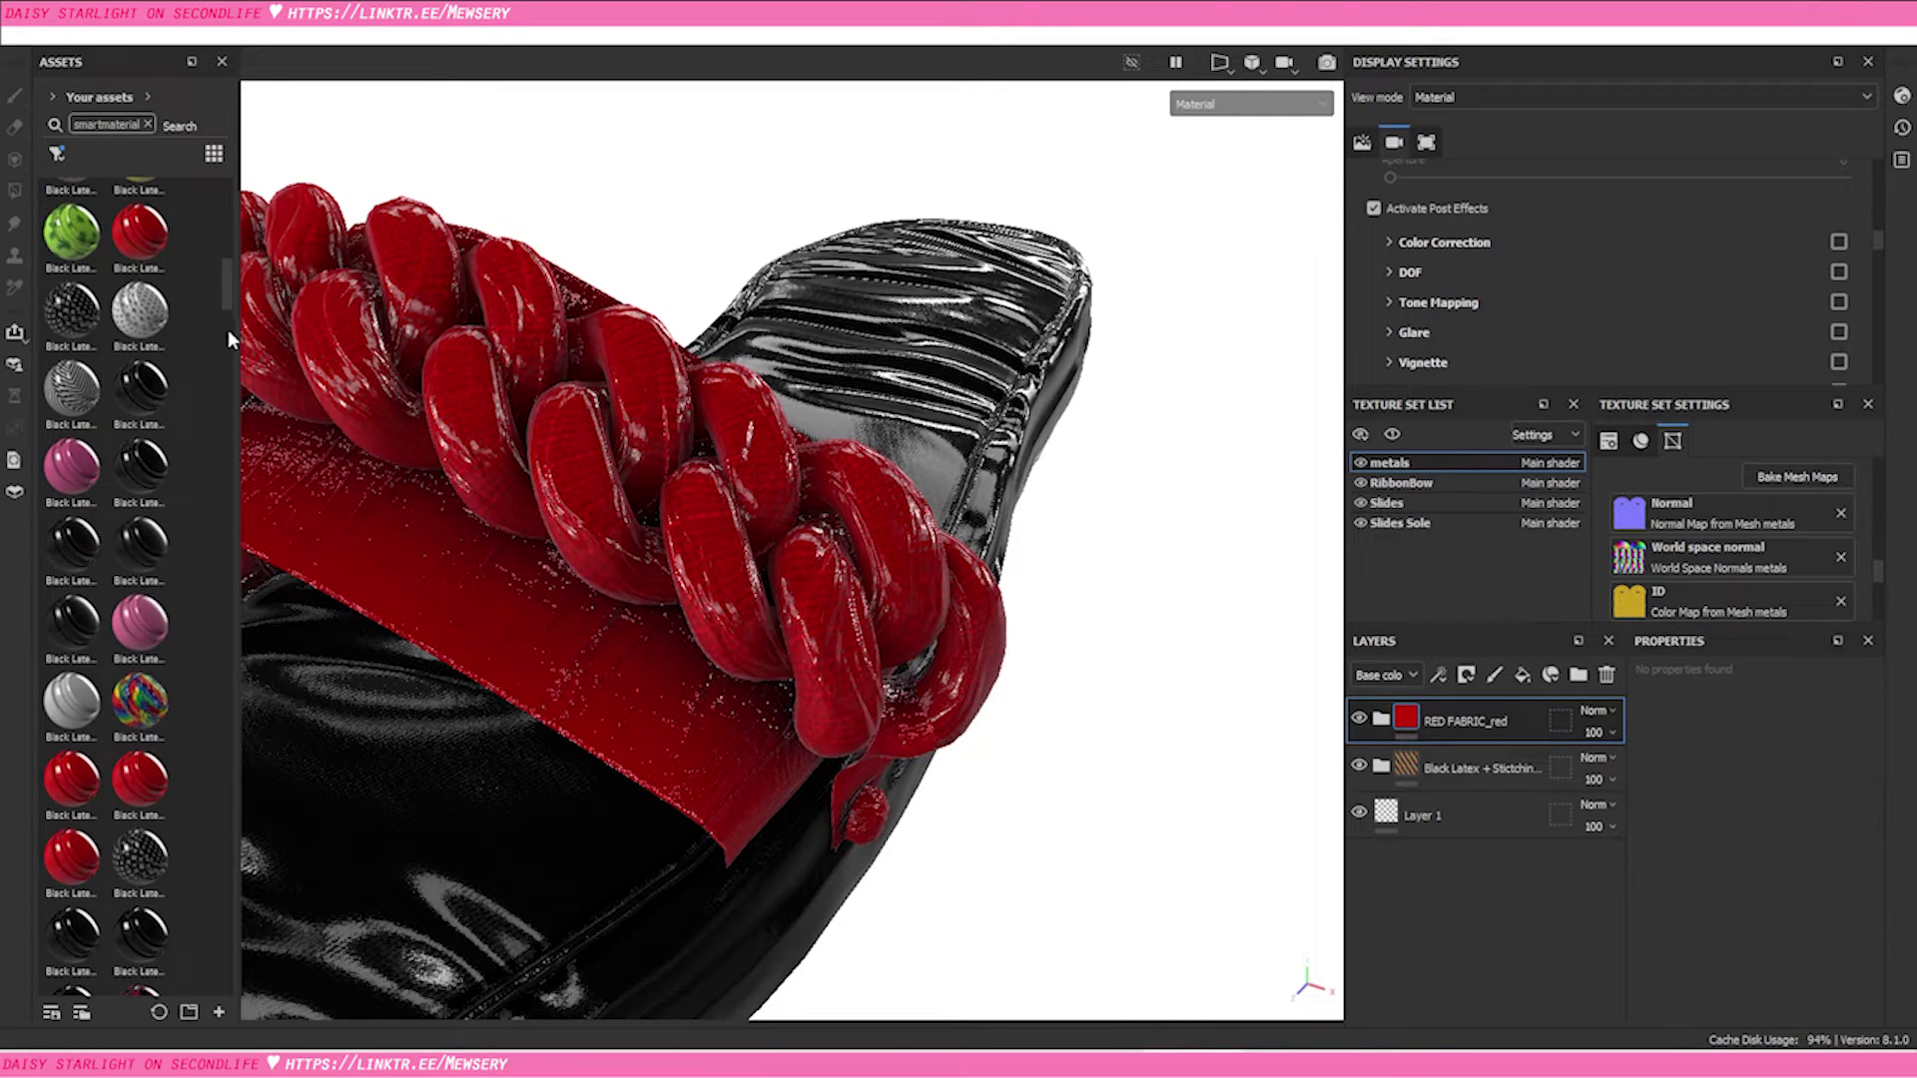
mouse_move(74, 479)
right_click(1458, 716)
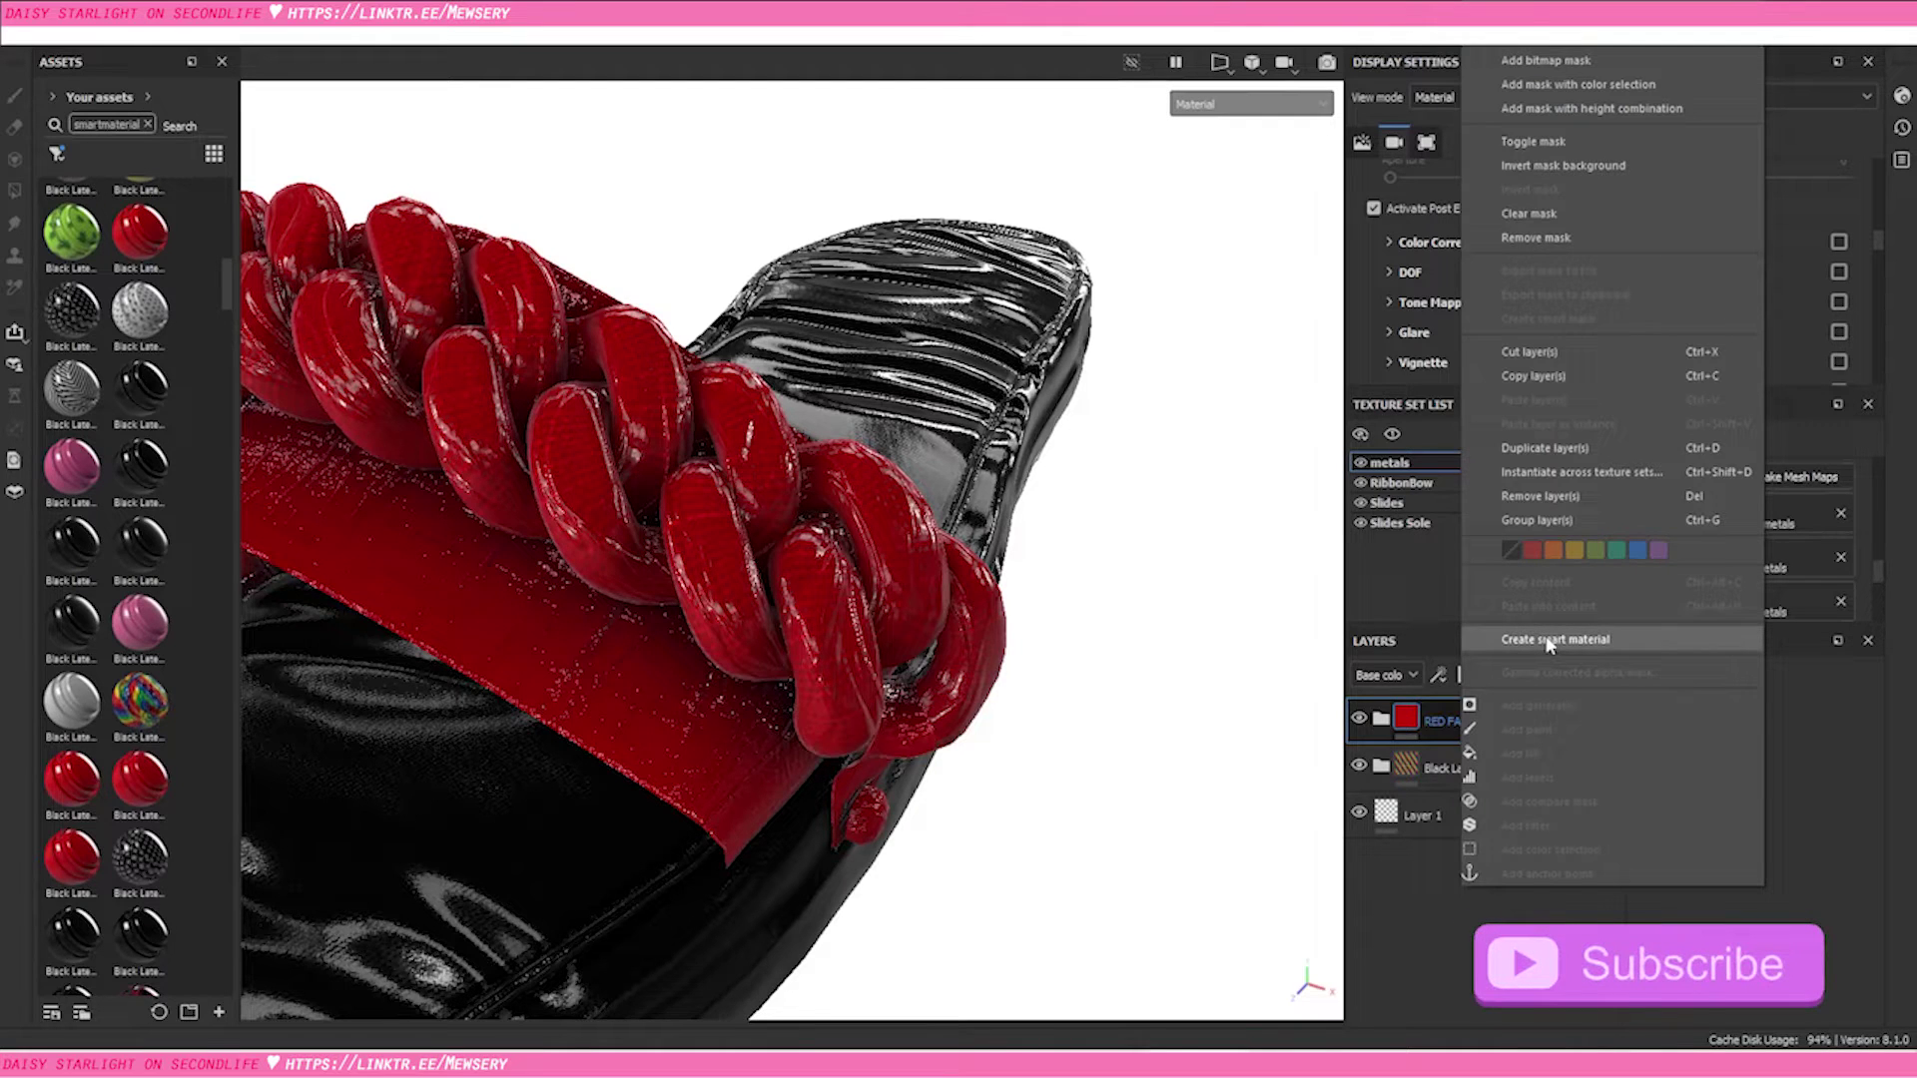
click(1547, 640)
Show the file of the newly created red fabric smart material in Explorer
scroll(144, 621, down, 5)
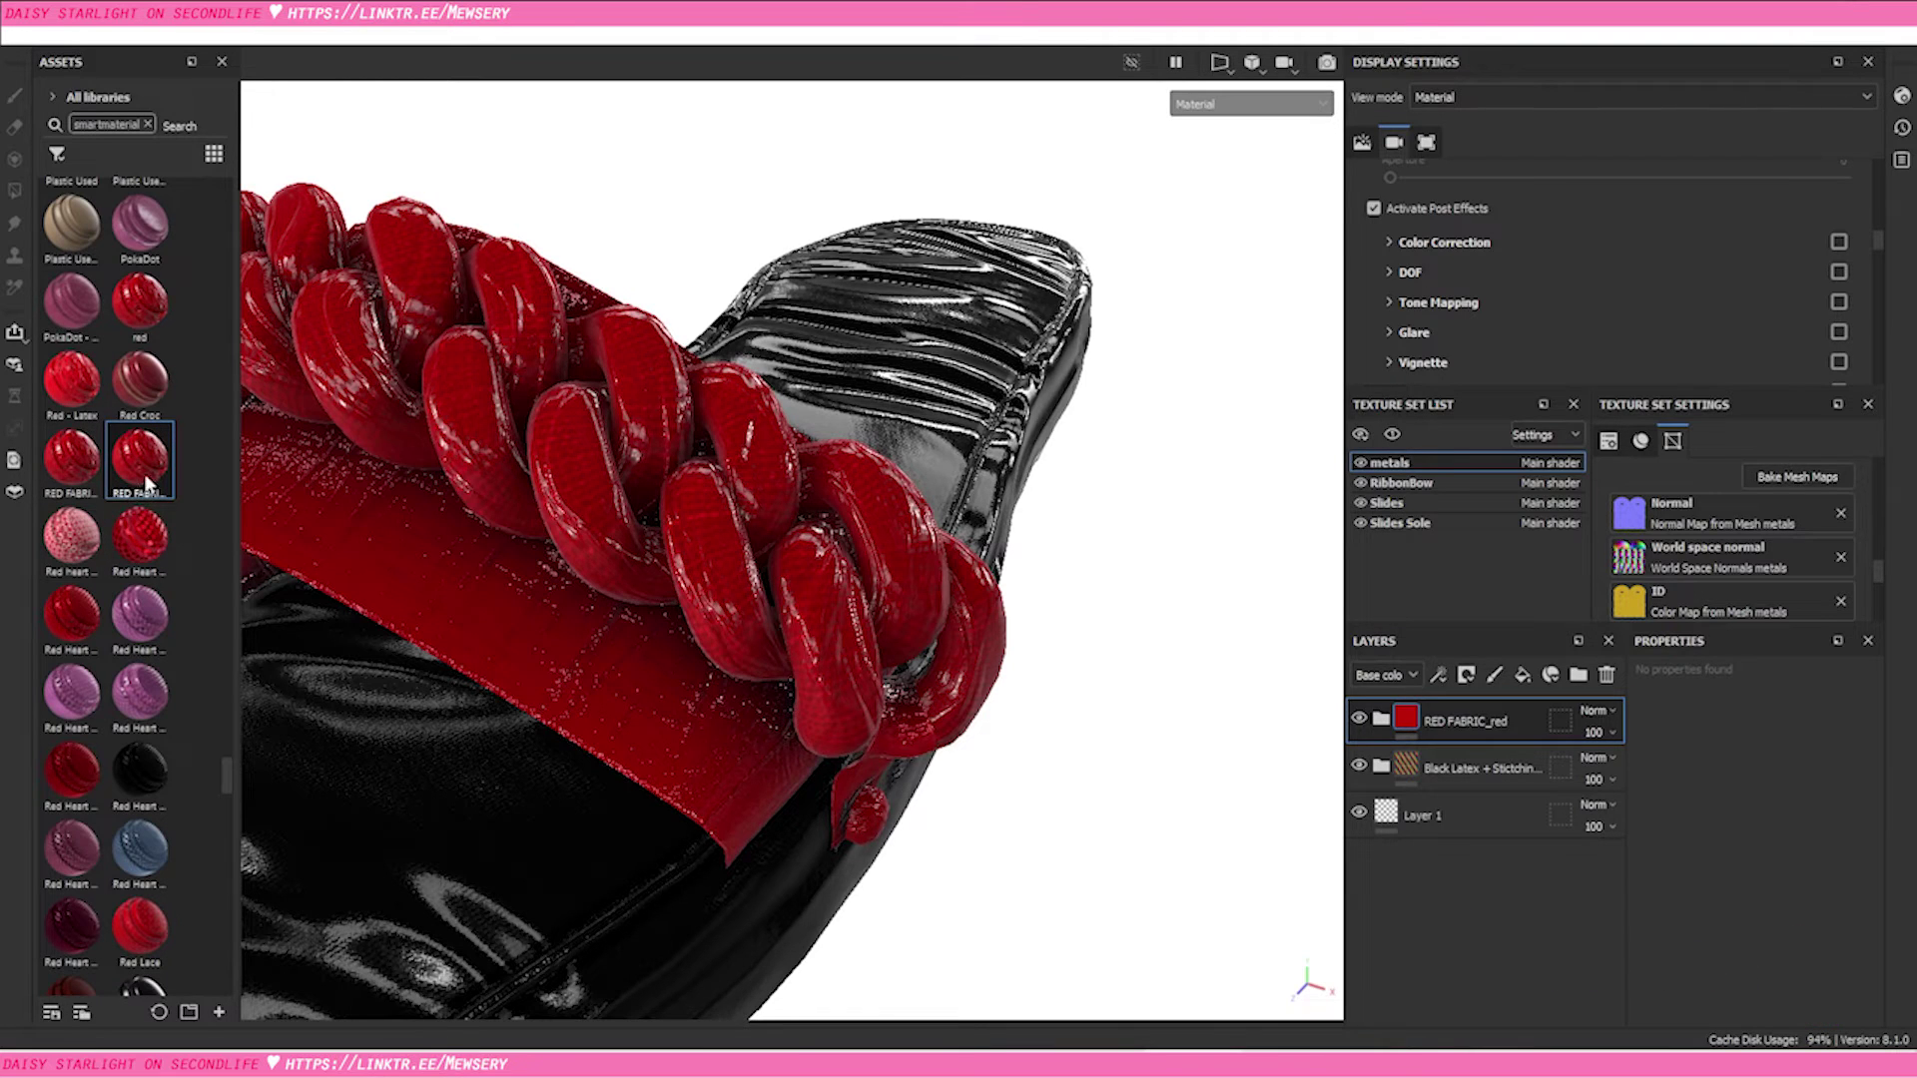
right_click(146, 469)
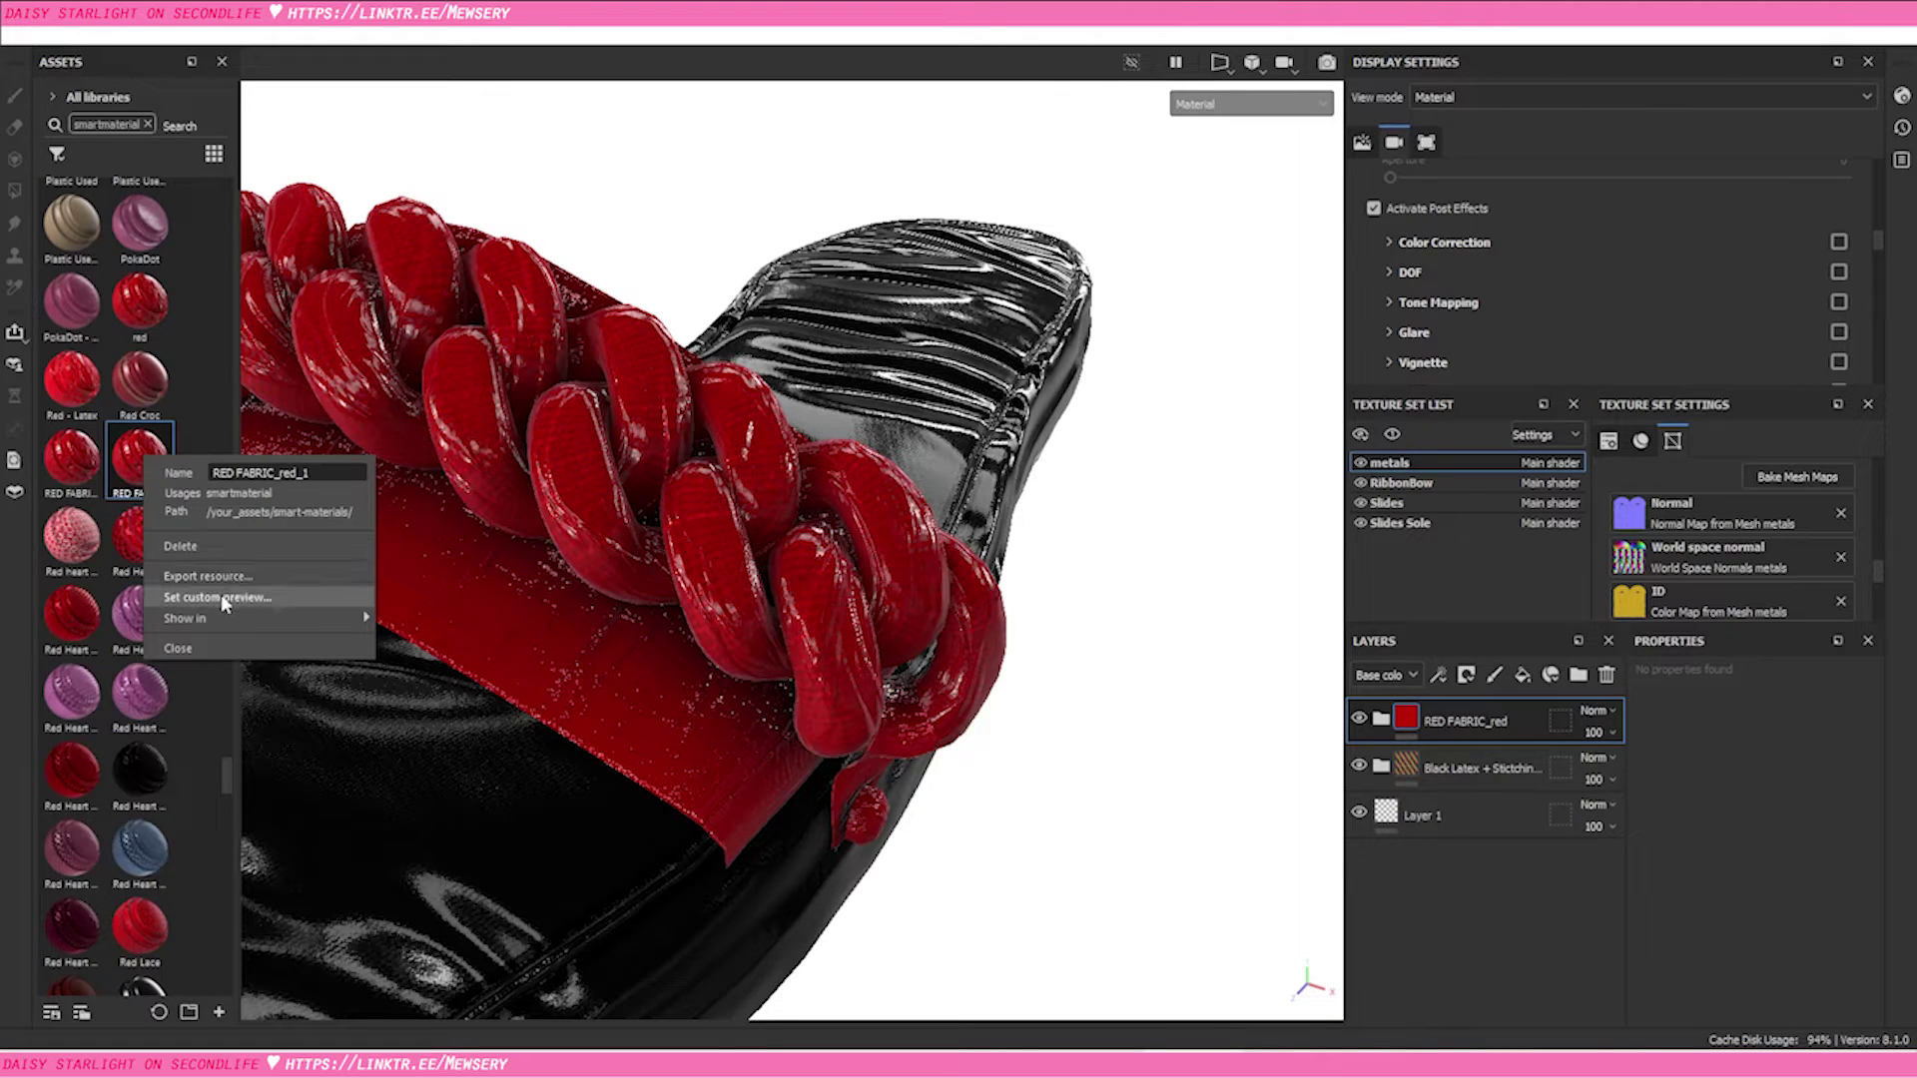
mouse_move(233, 620)
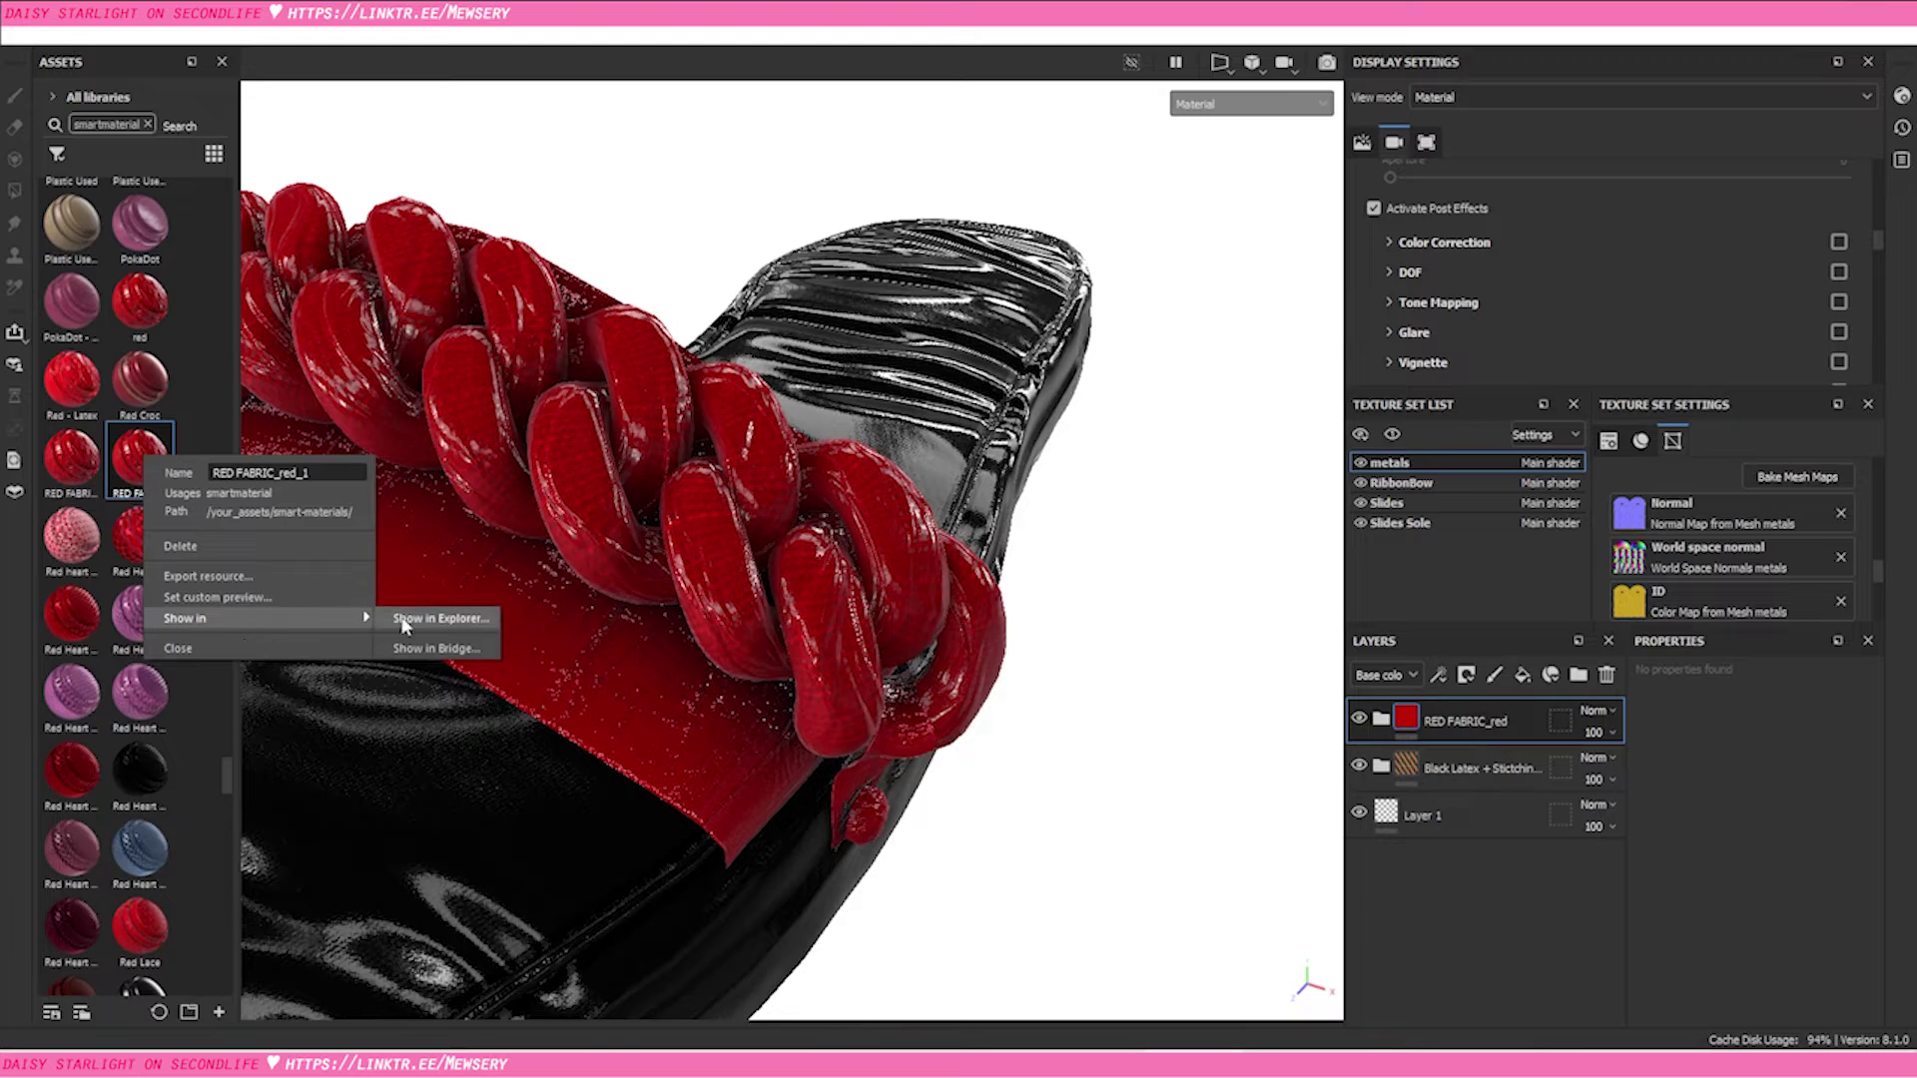
click(471, 620)
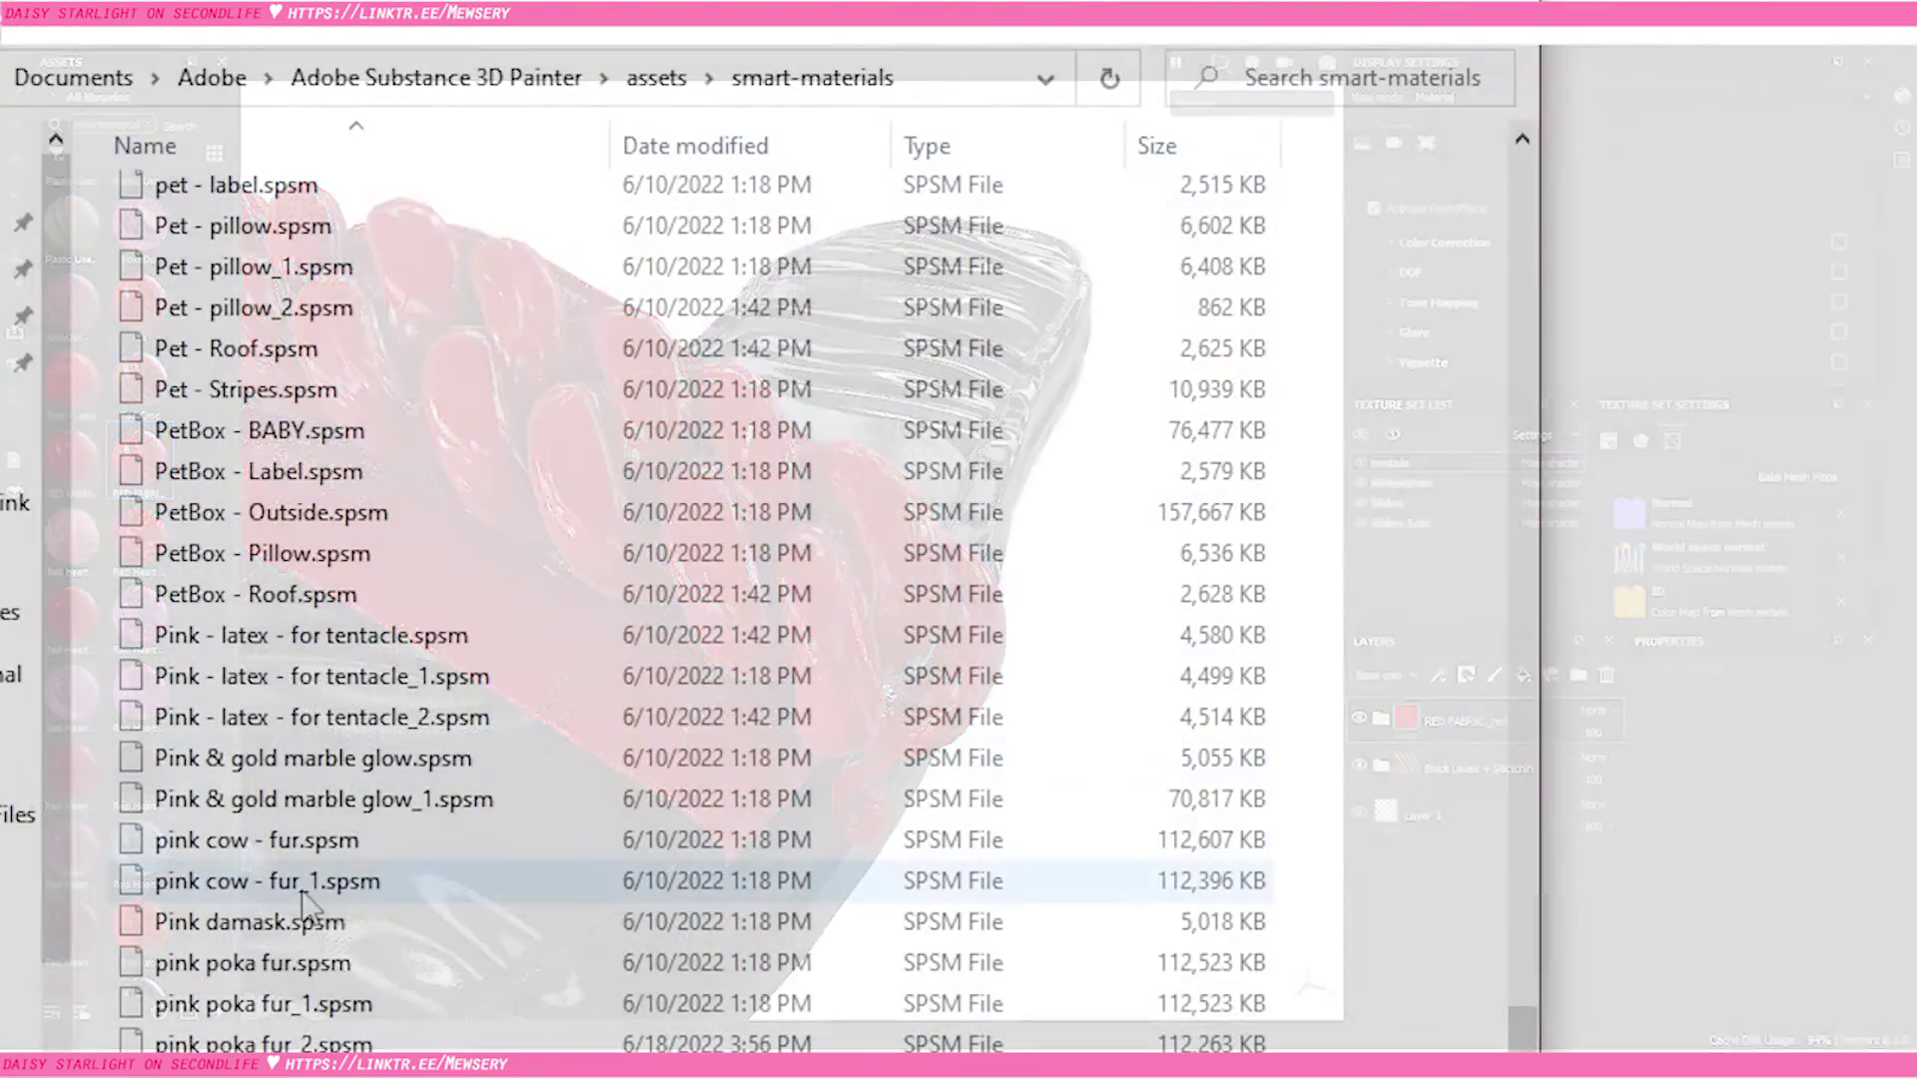
Look through the SPSM files in the smart-materials folder, from the red fabric files up to the start of the list
scroll(759, 599, down, 2)
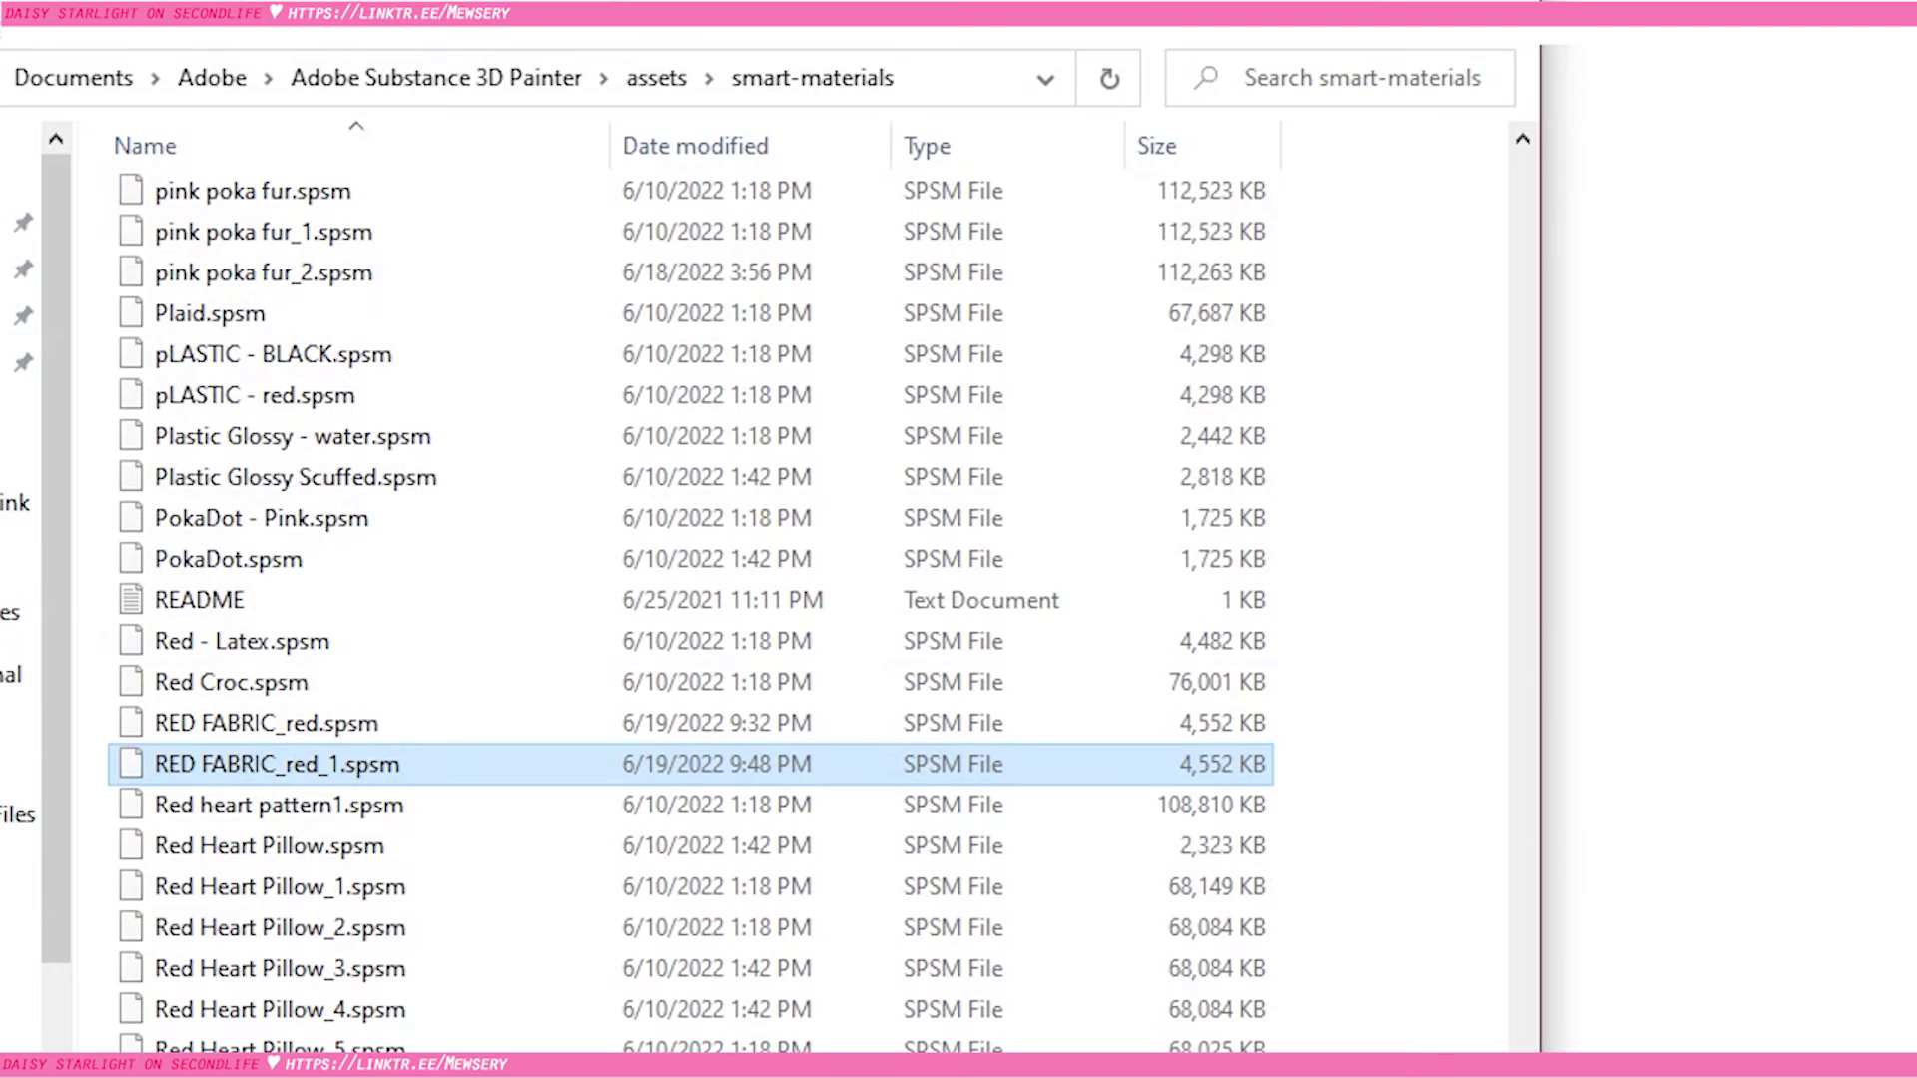
scroll(688, 599, up, 3)
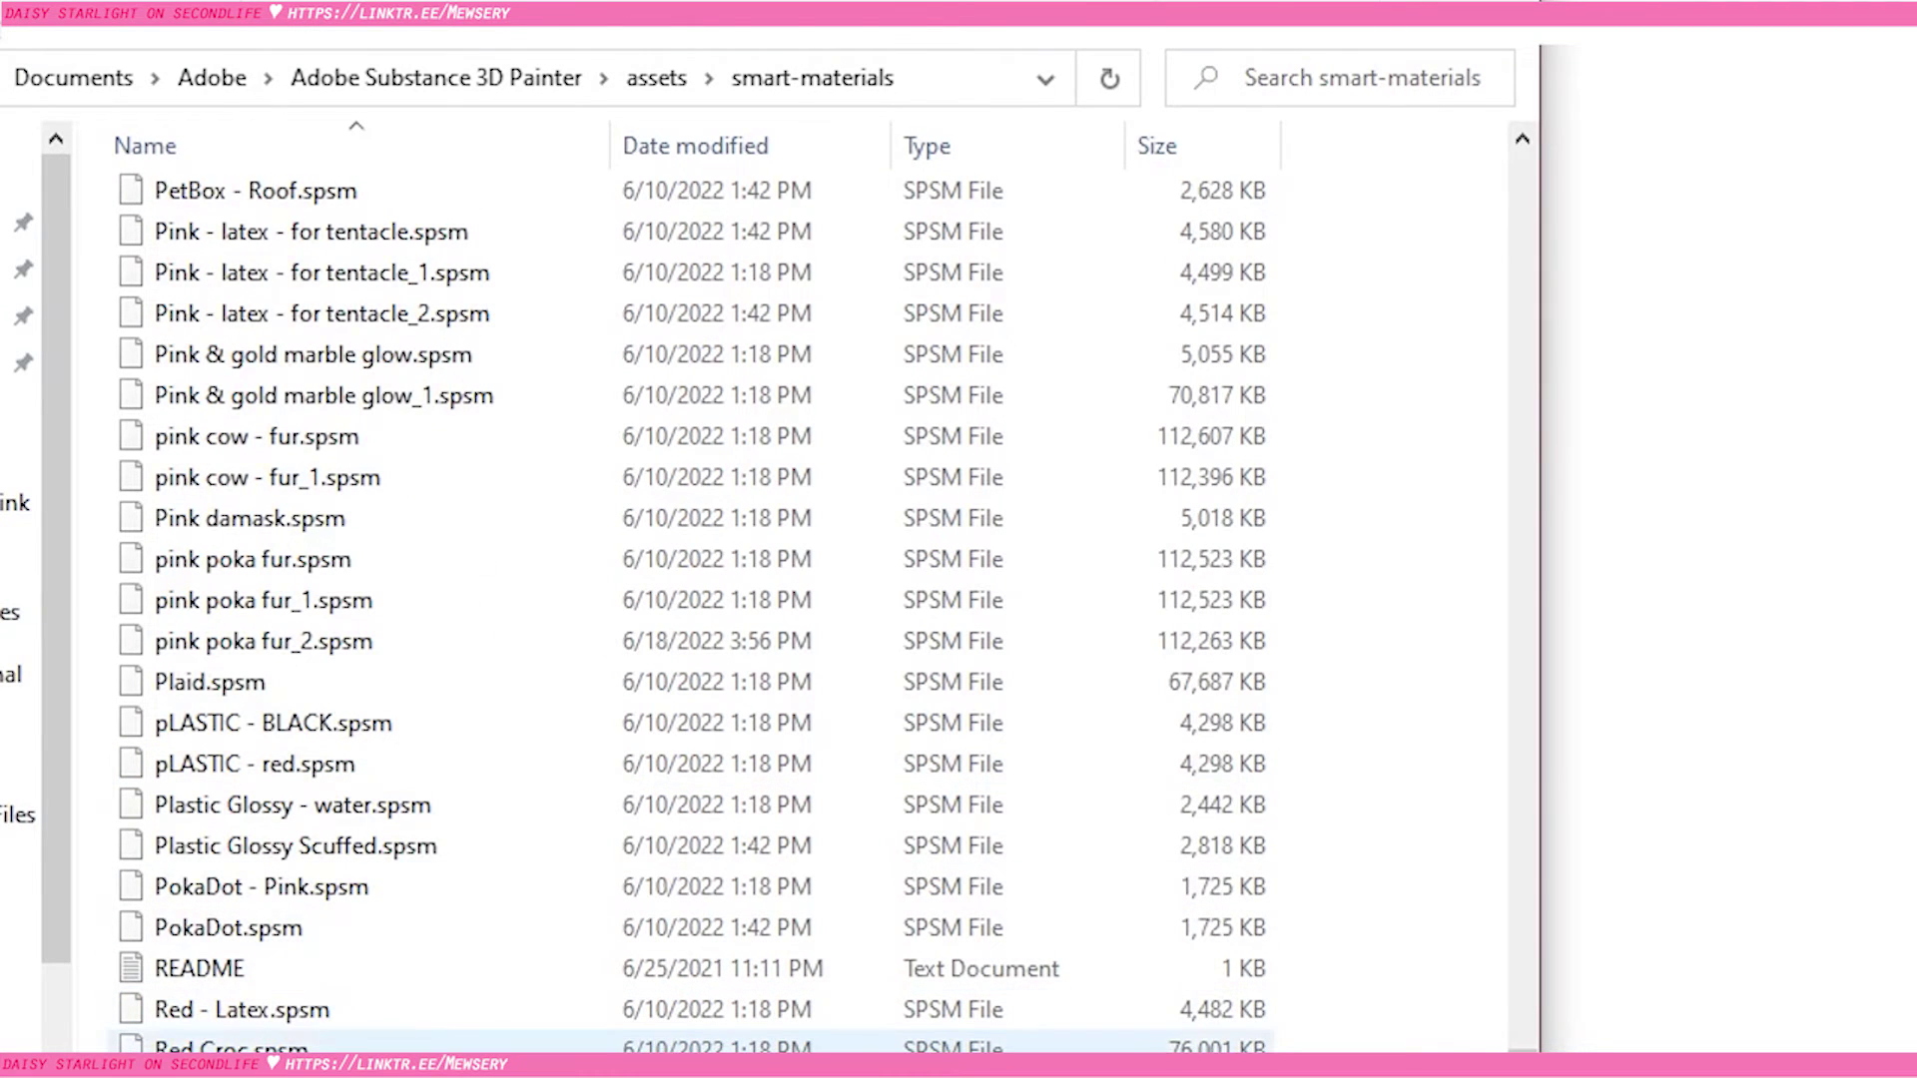
scroll(689, 599, up, 19)
scroll(497, 1013, up, 20)
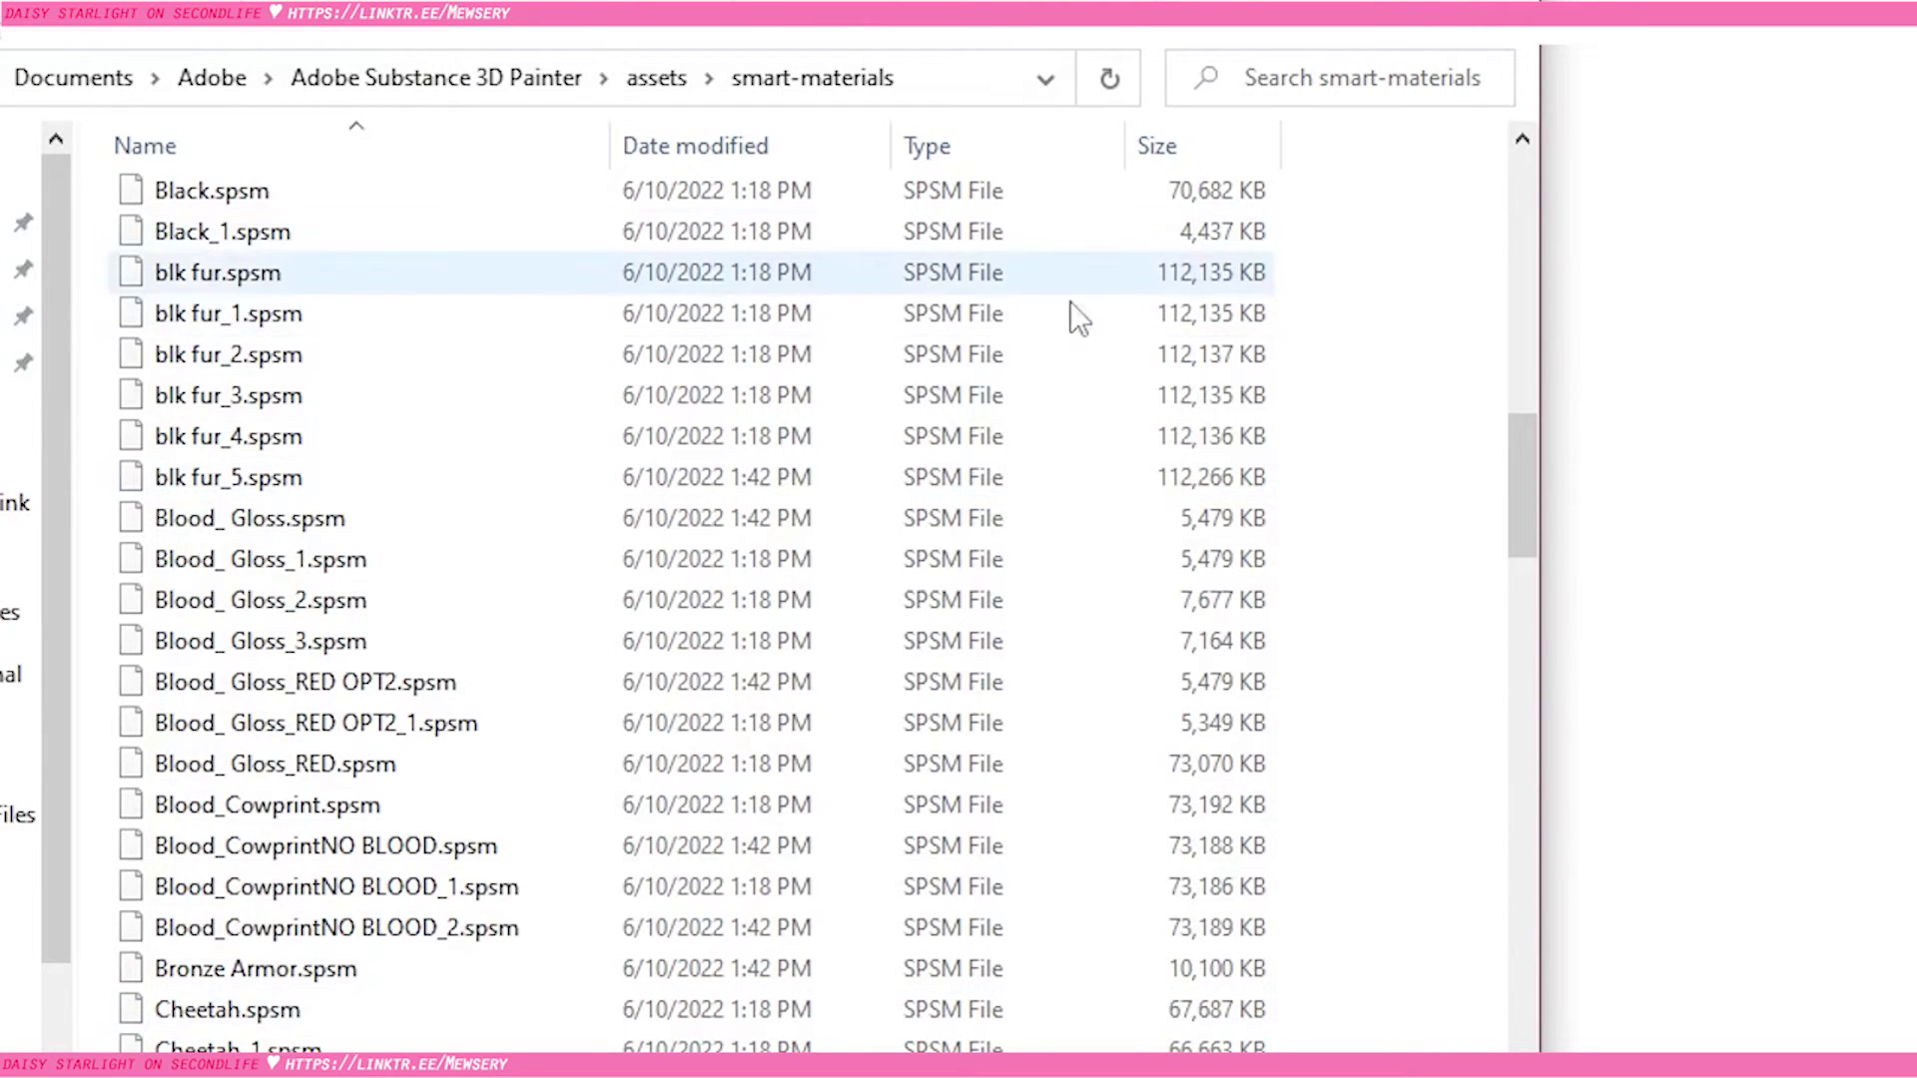
scroll(1078, 810, up, 10)
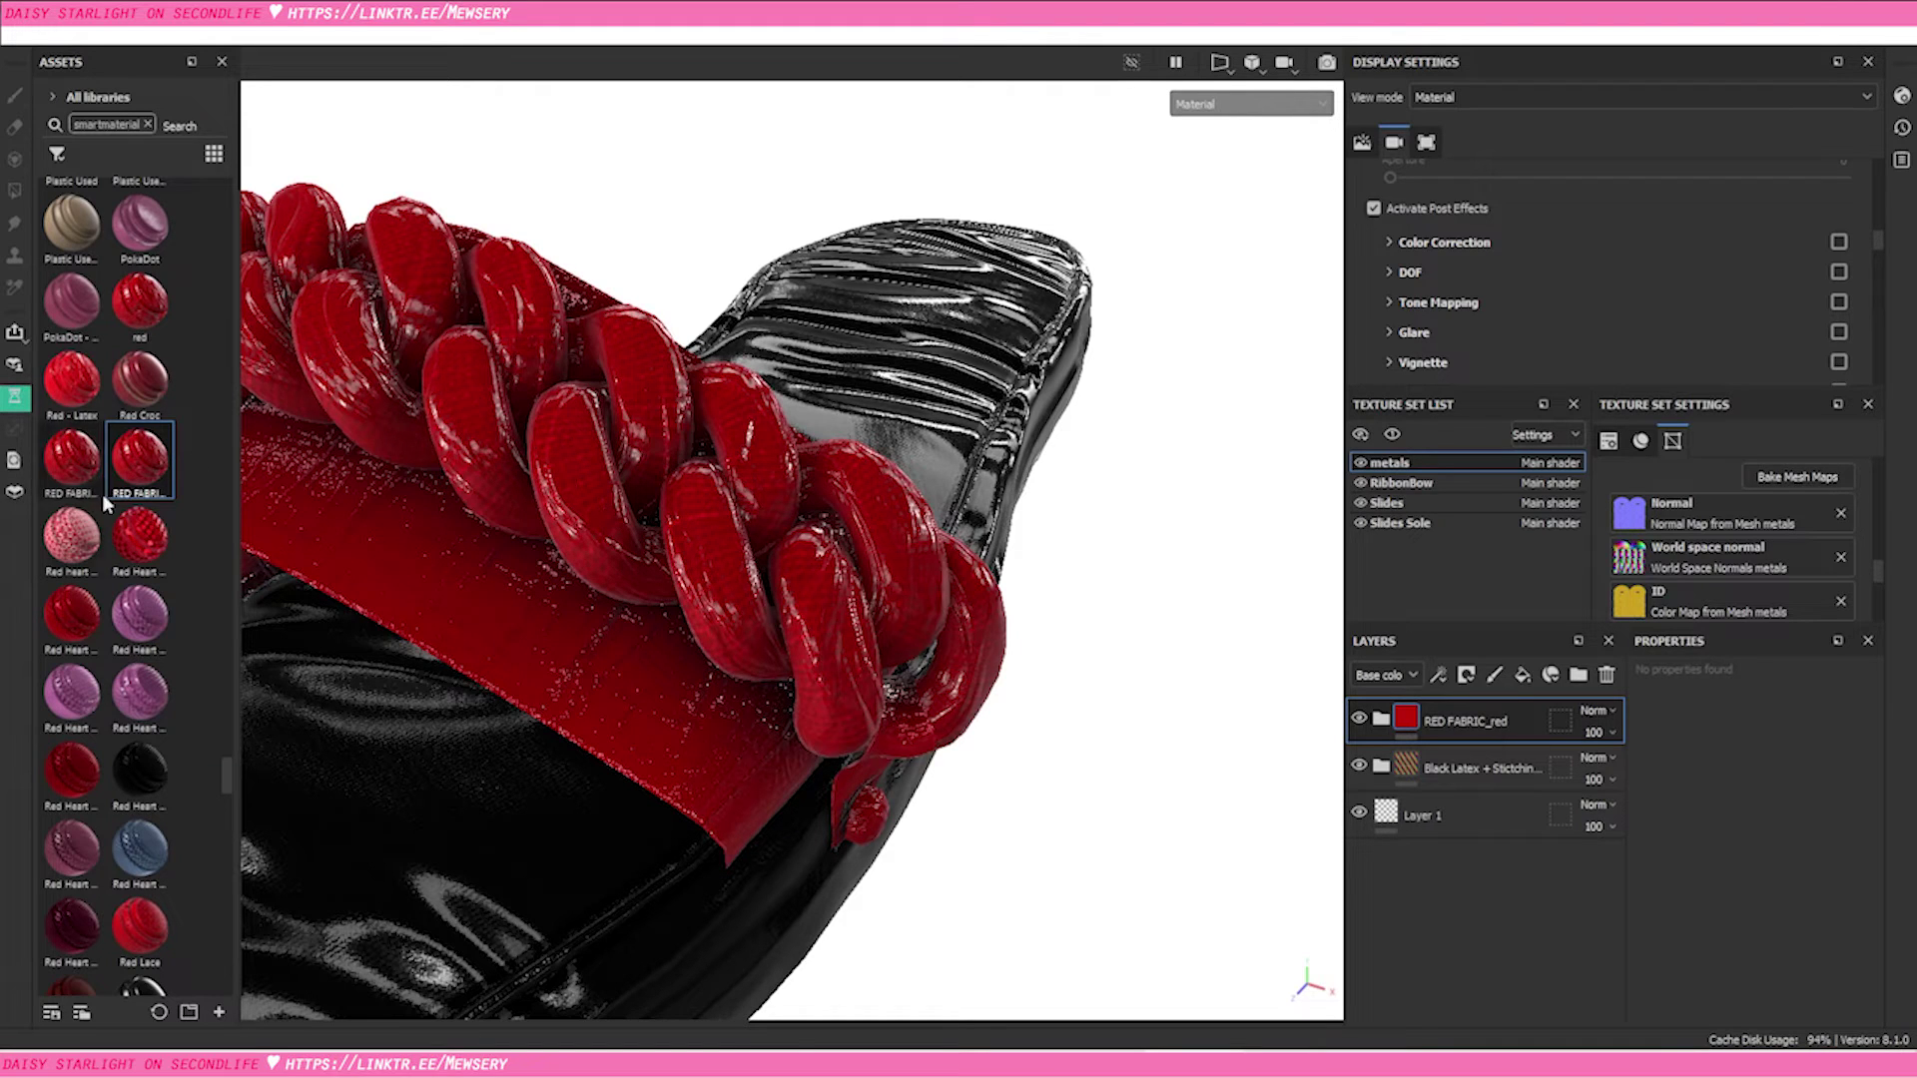
Return to Substance 3D Painter, inspect the slide's red chain and strap, and save the project
scroll(201, 611, up, 3)
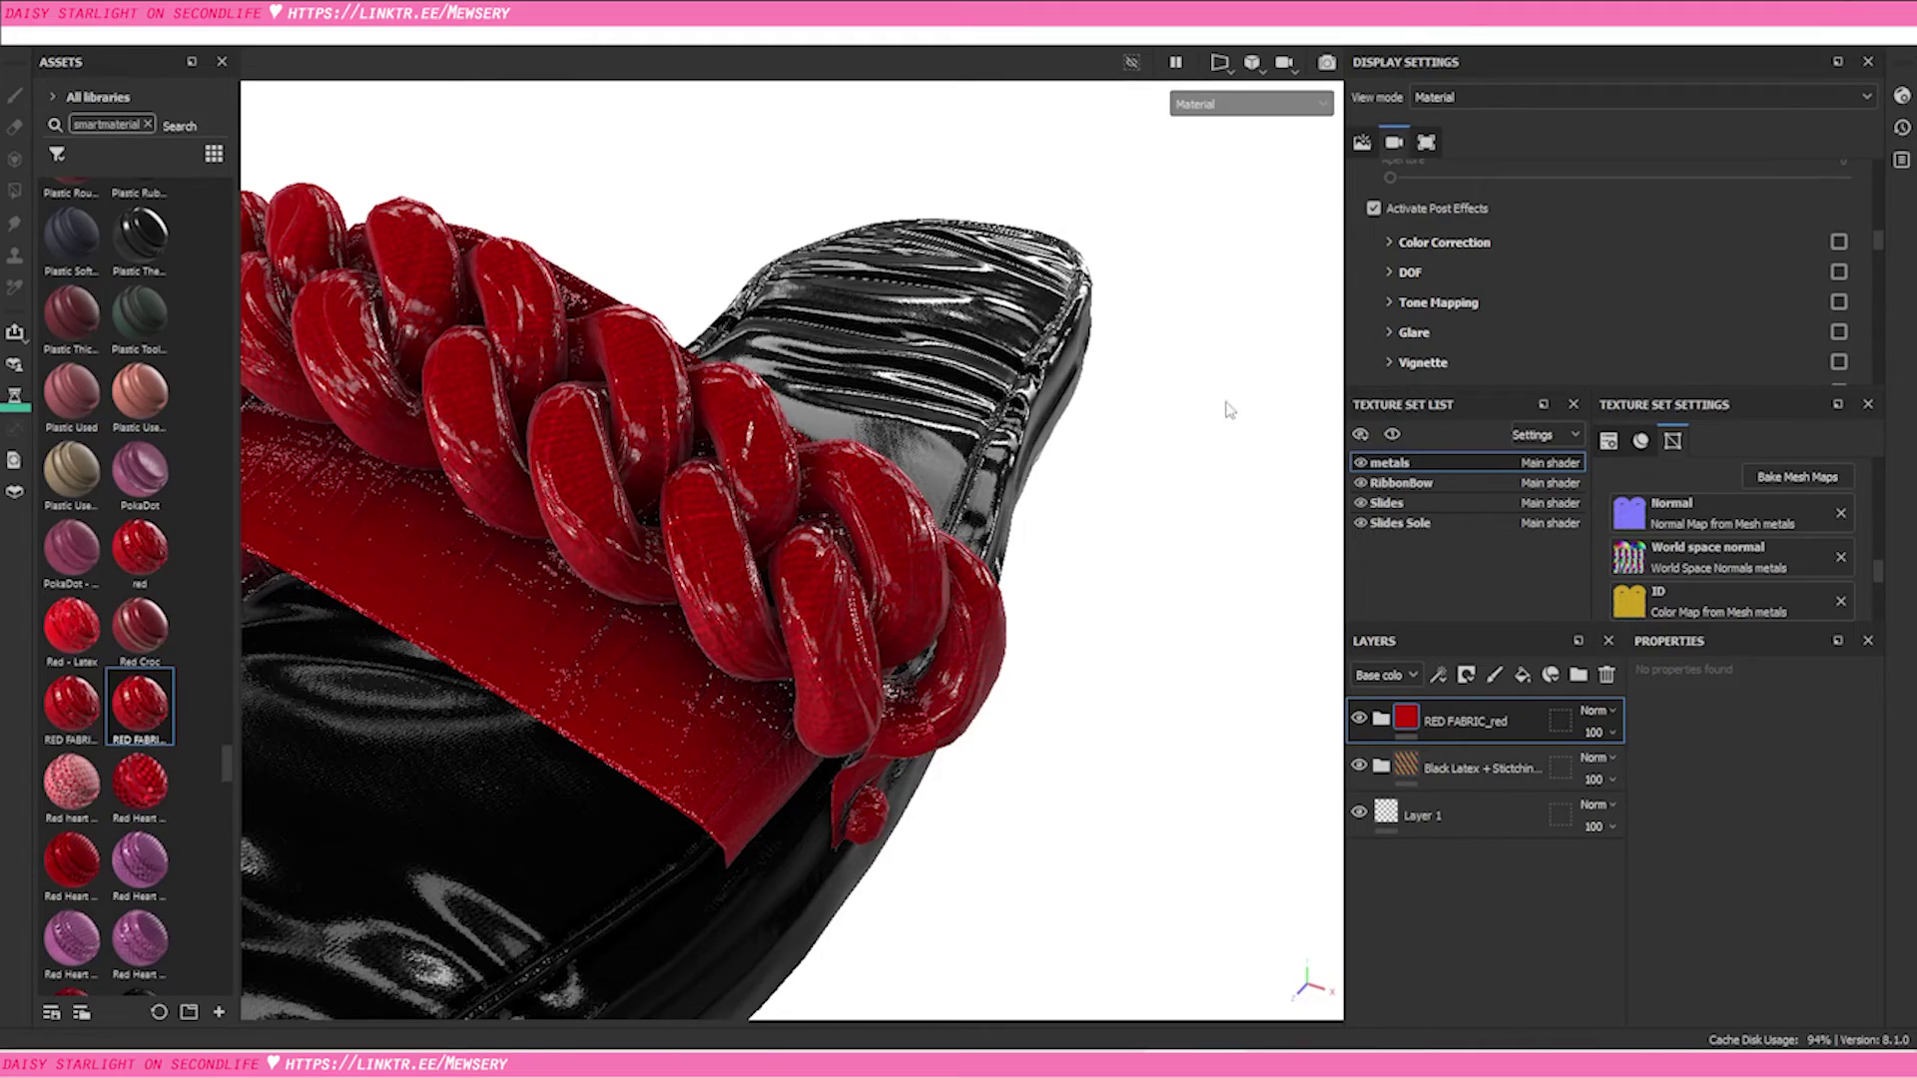
scroll(968, 513, up, 5)
scroll(967, 513, down, 5)
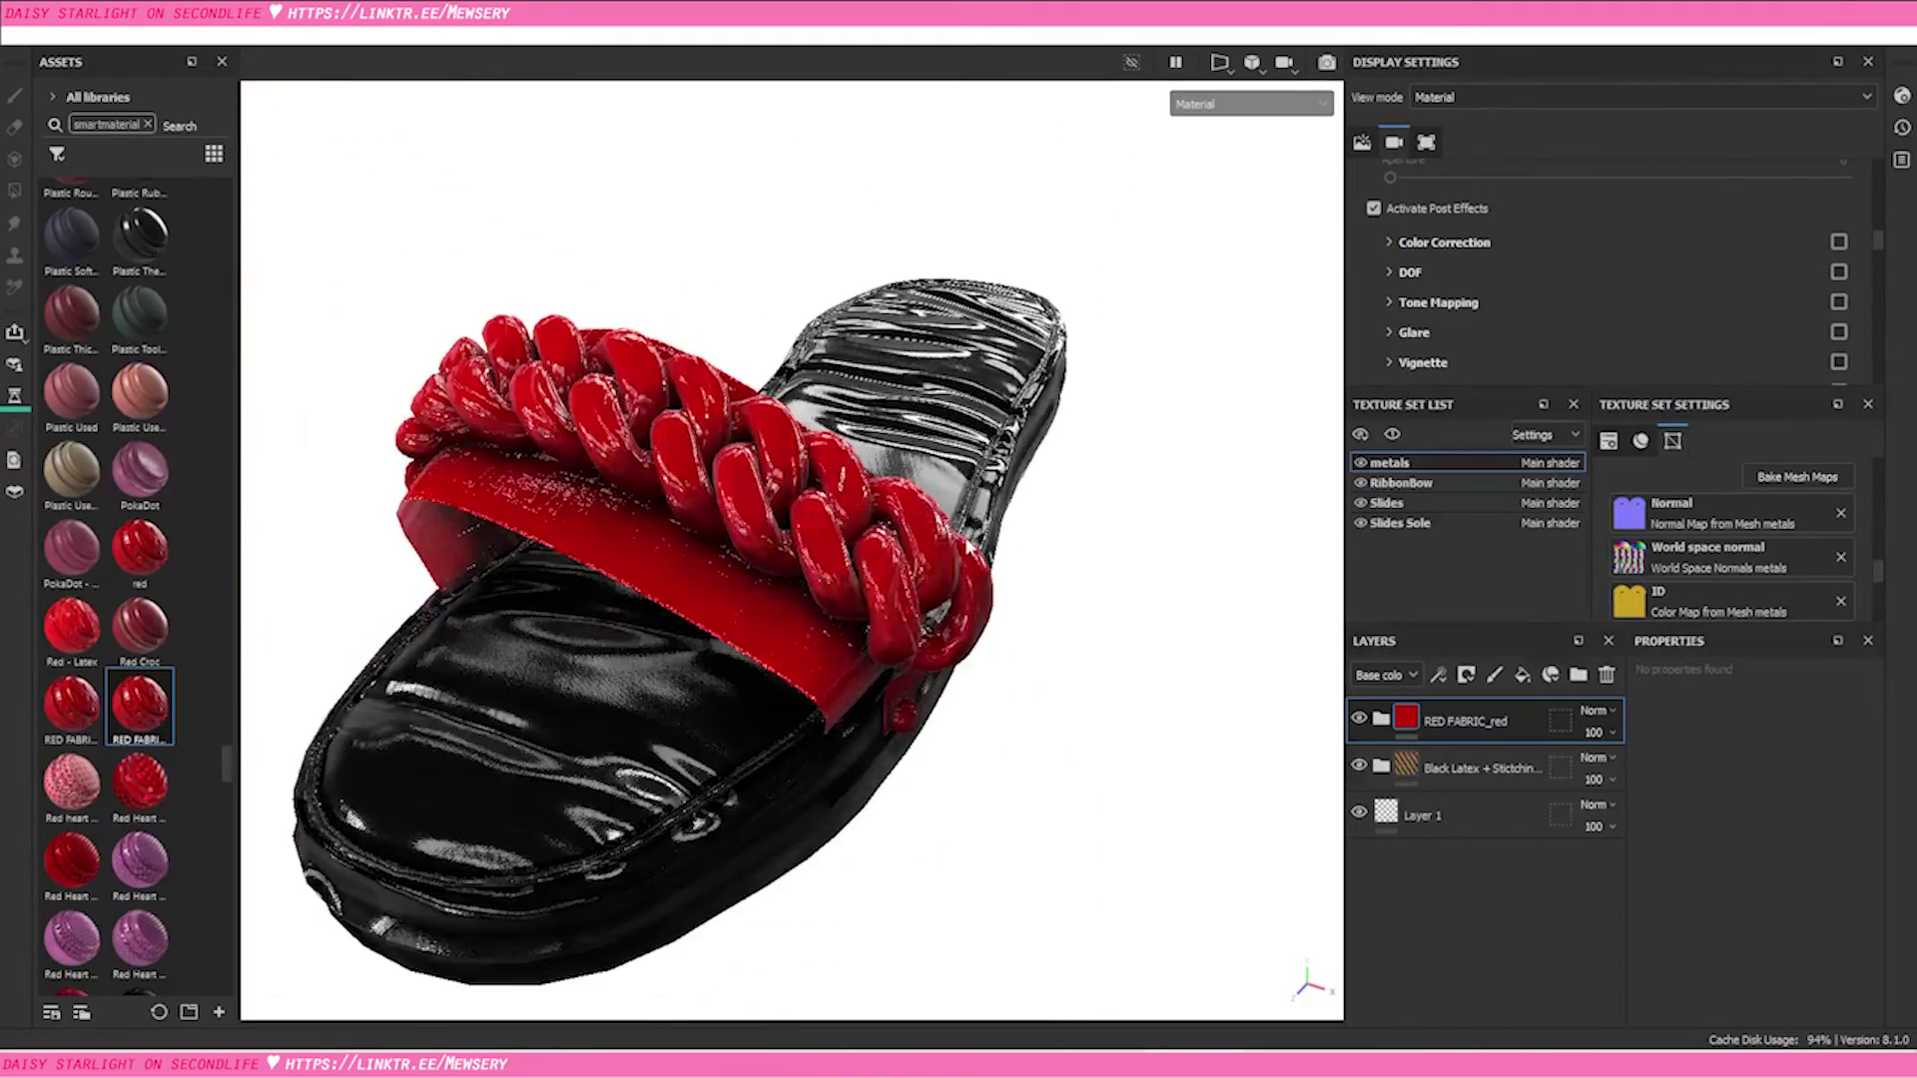
scroll(964, 547, up, 5)
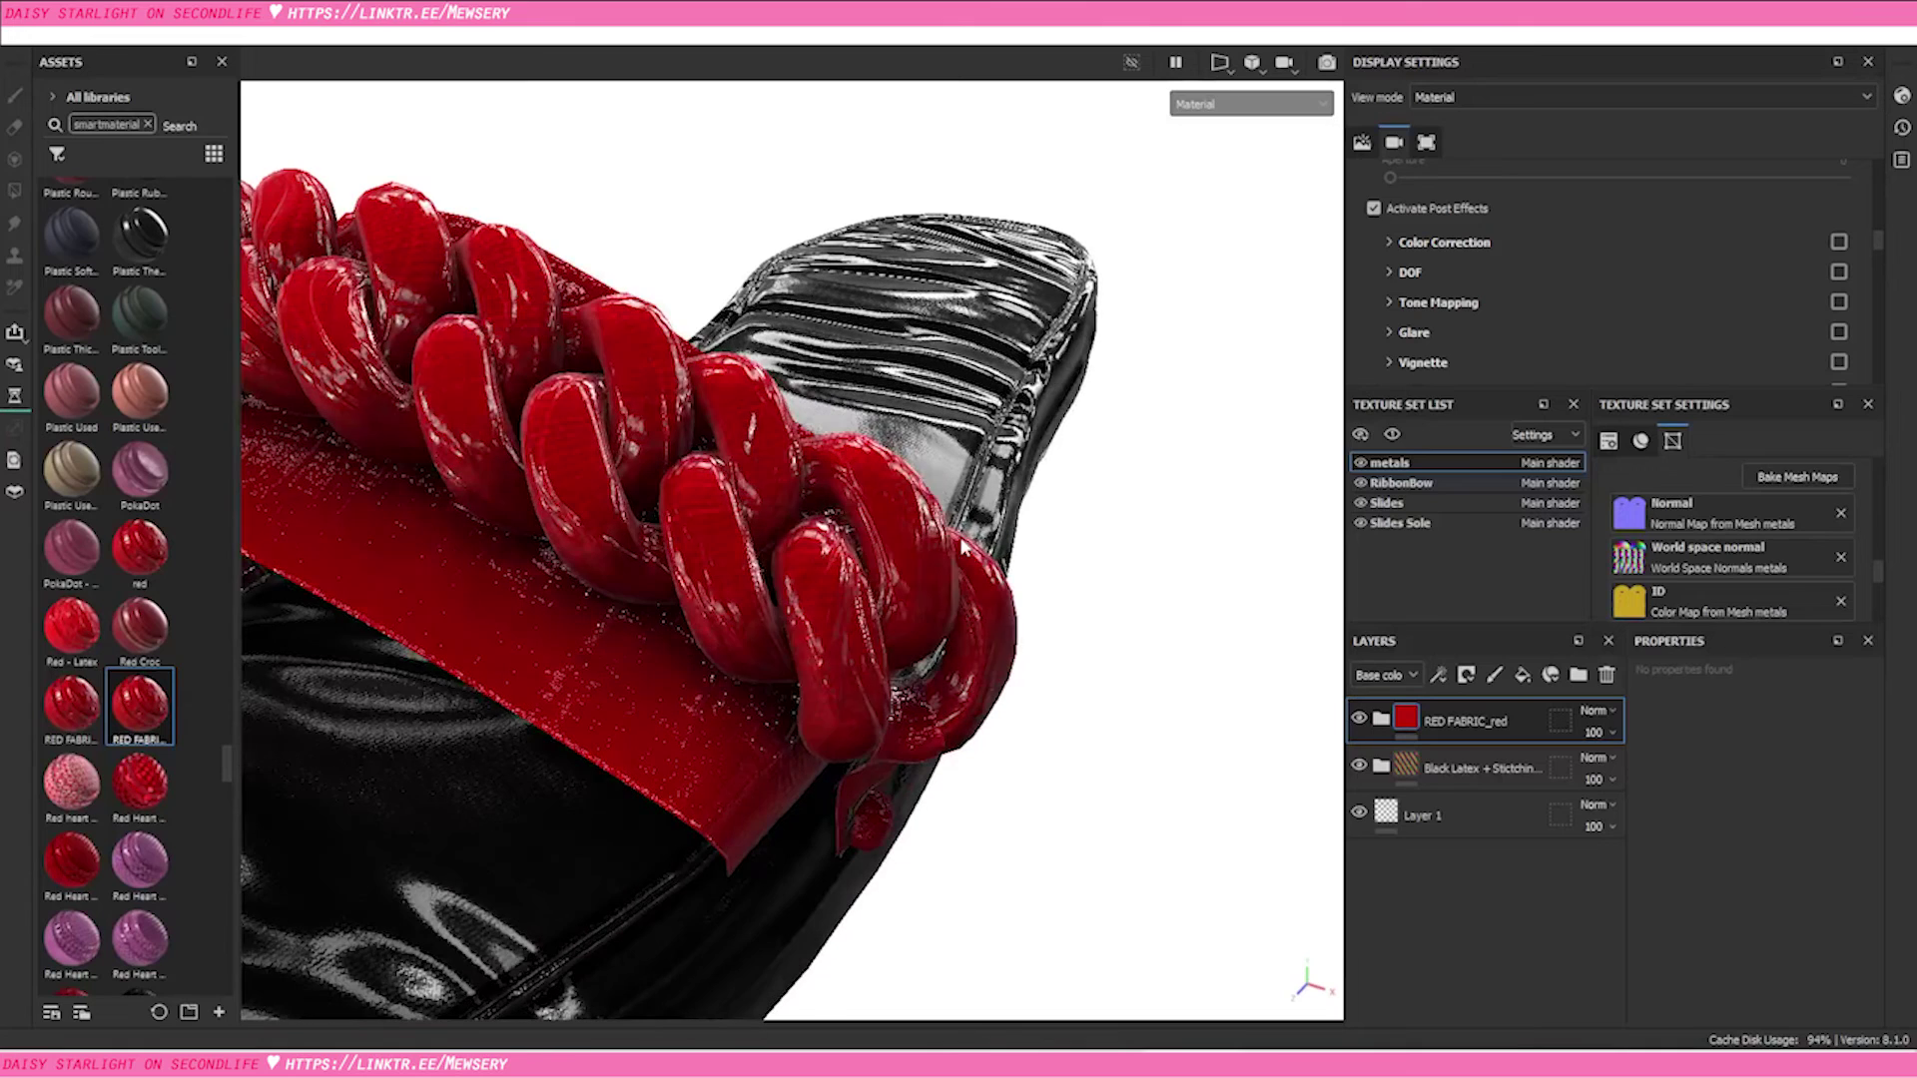
key(ctrl+s)
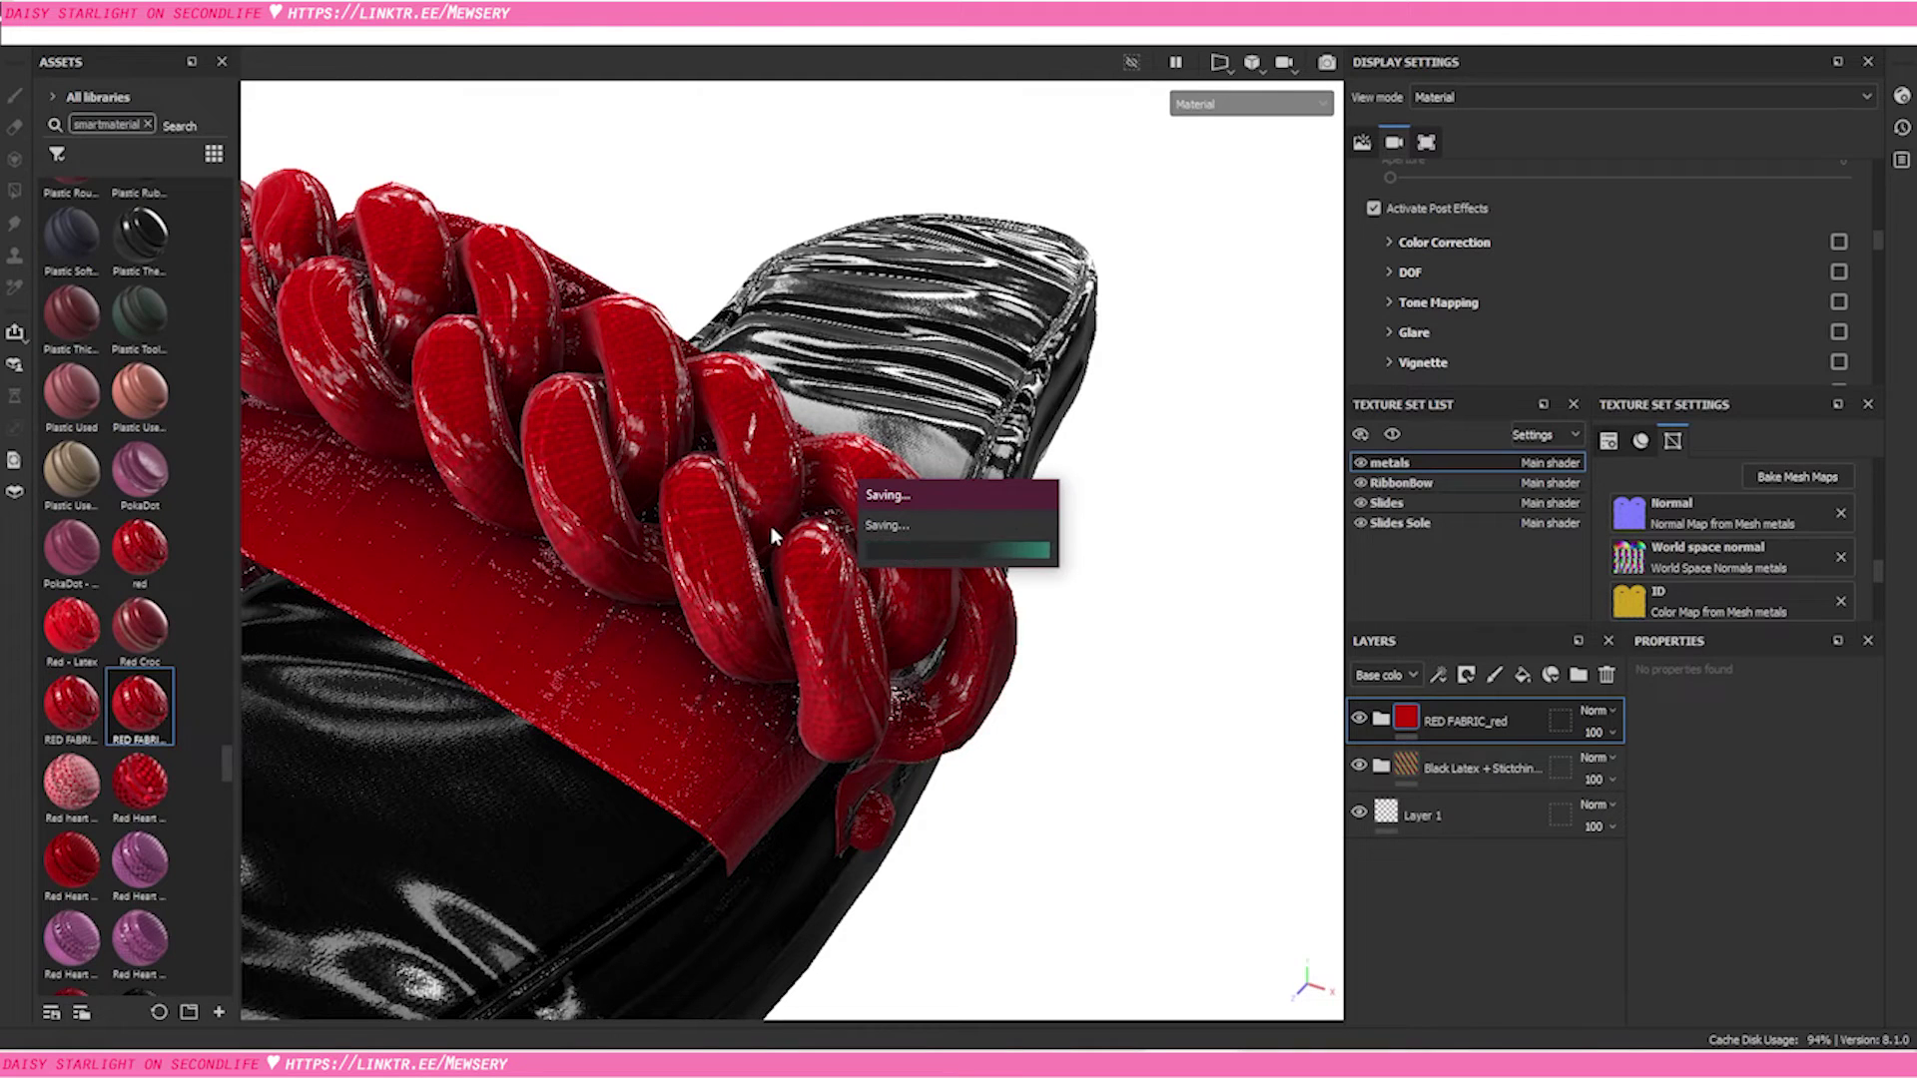
scroll(998, 499, up, 2)
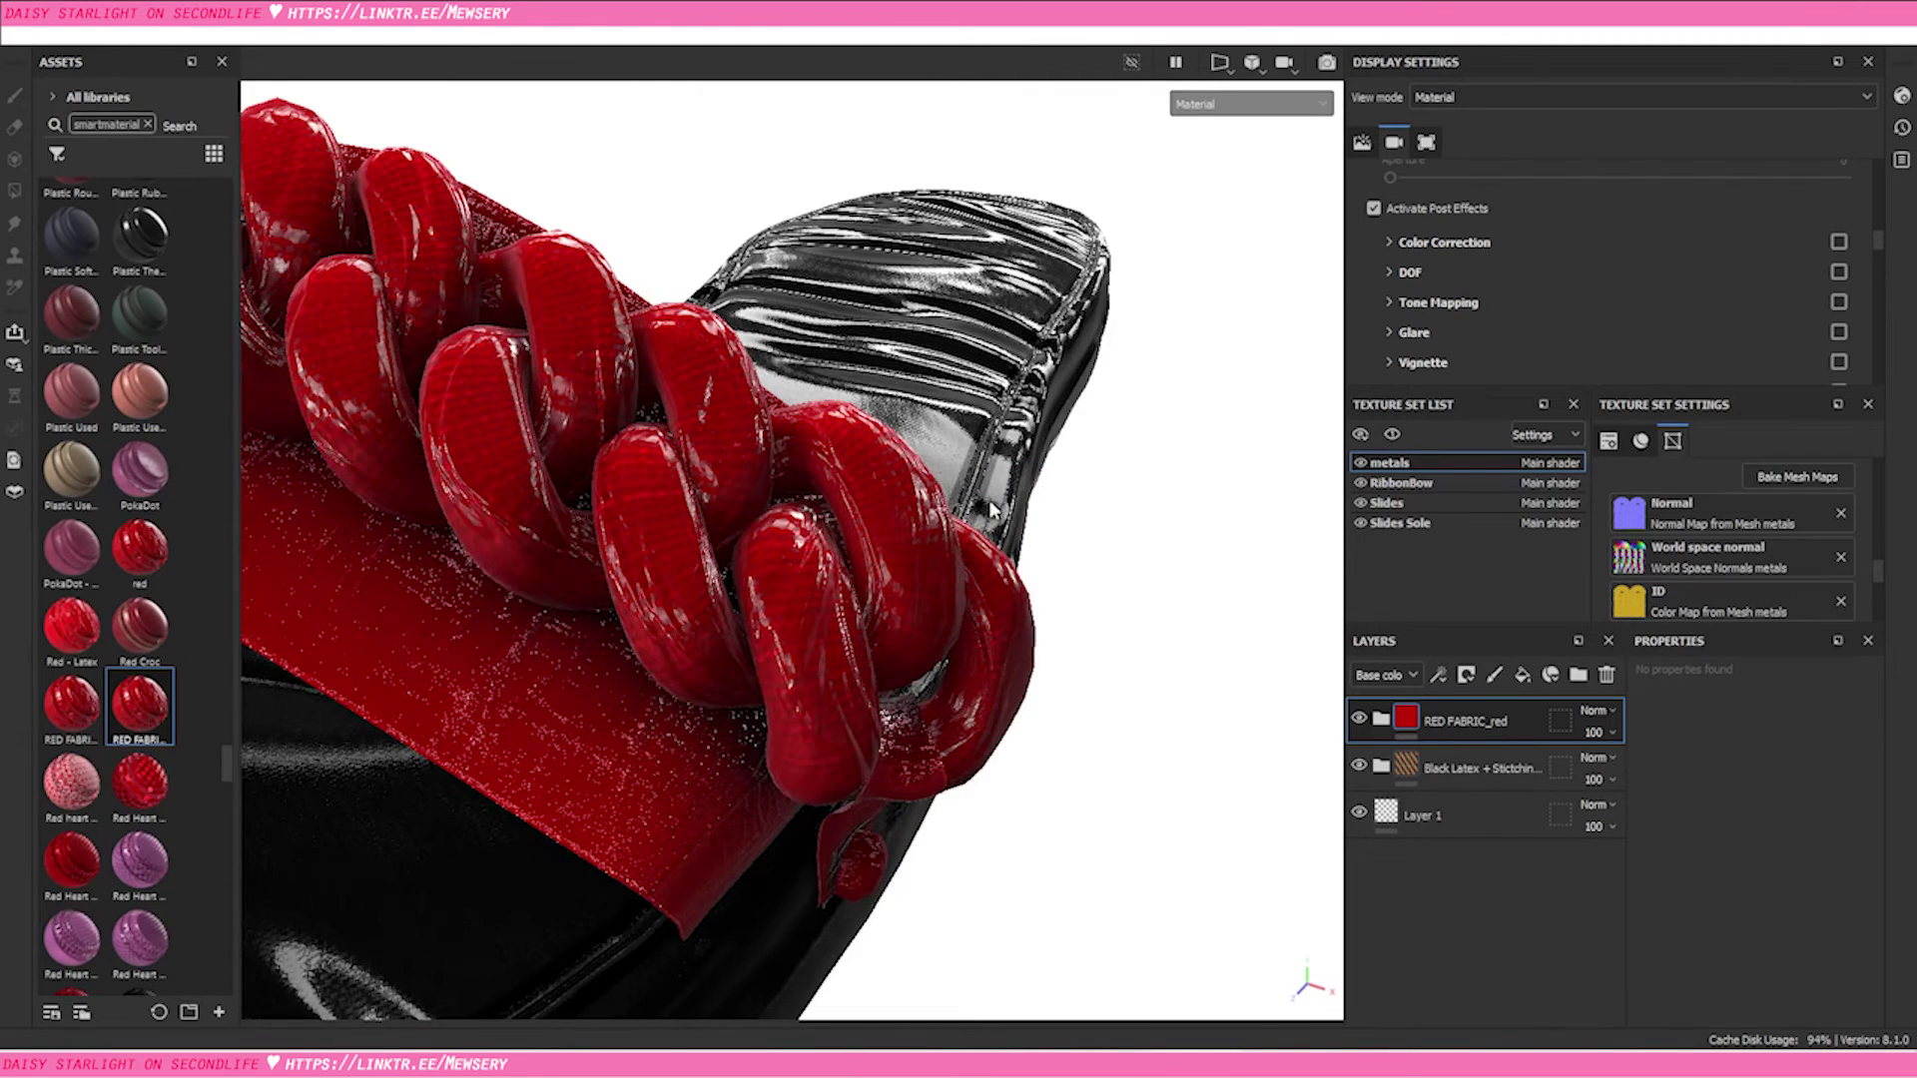